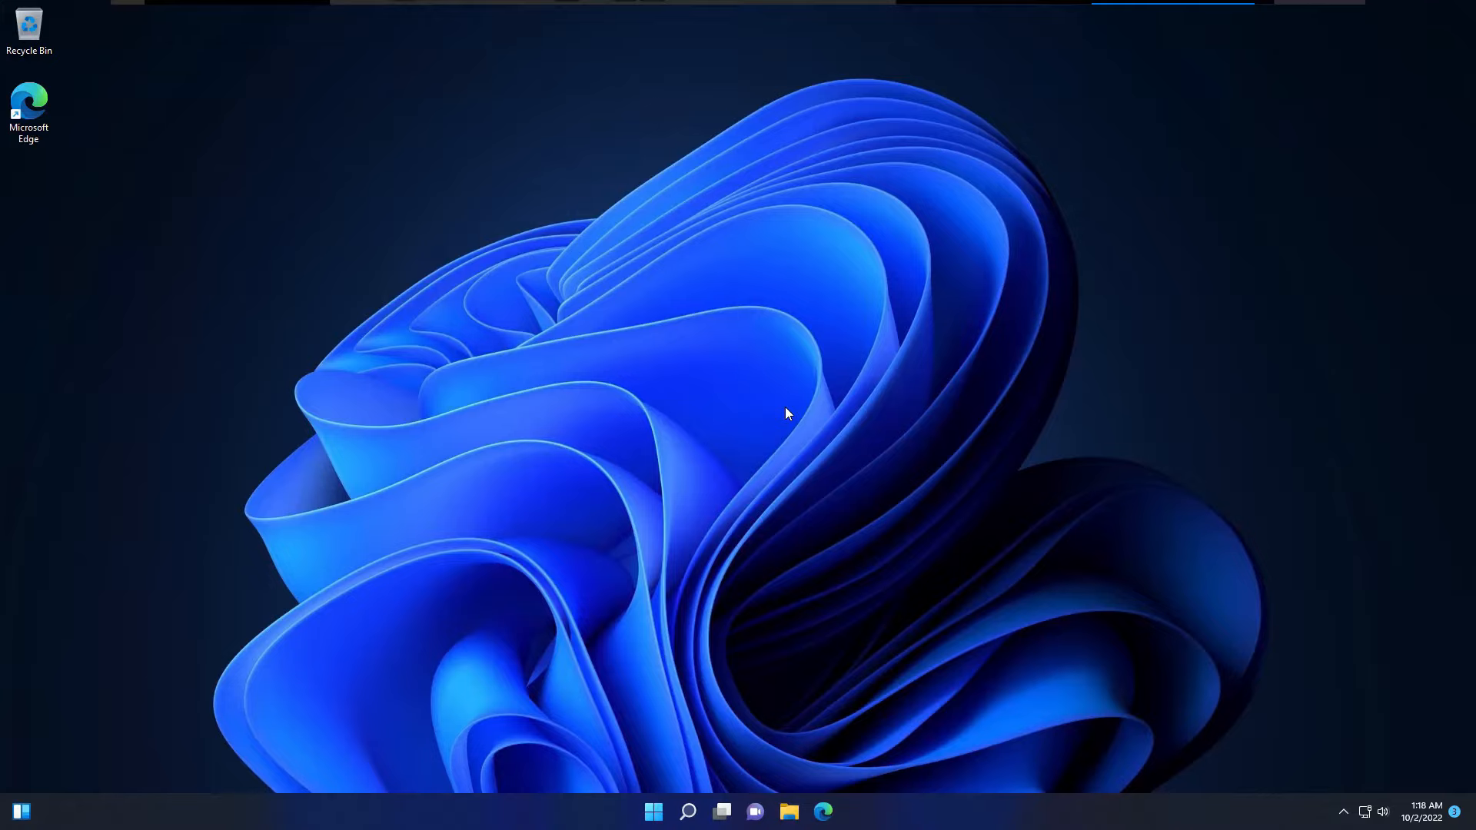
# - Launch Excel from the recently added apps
pyautogui.click(654, 811)
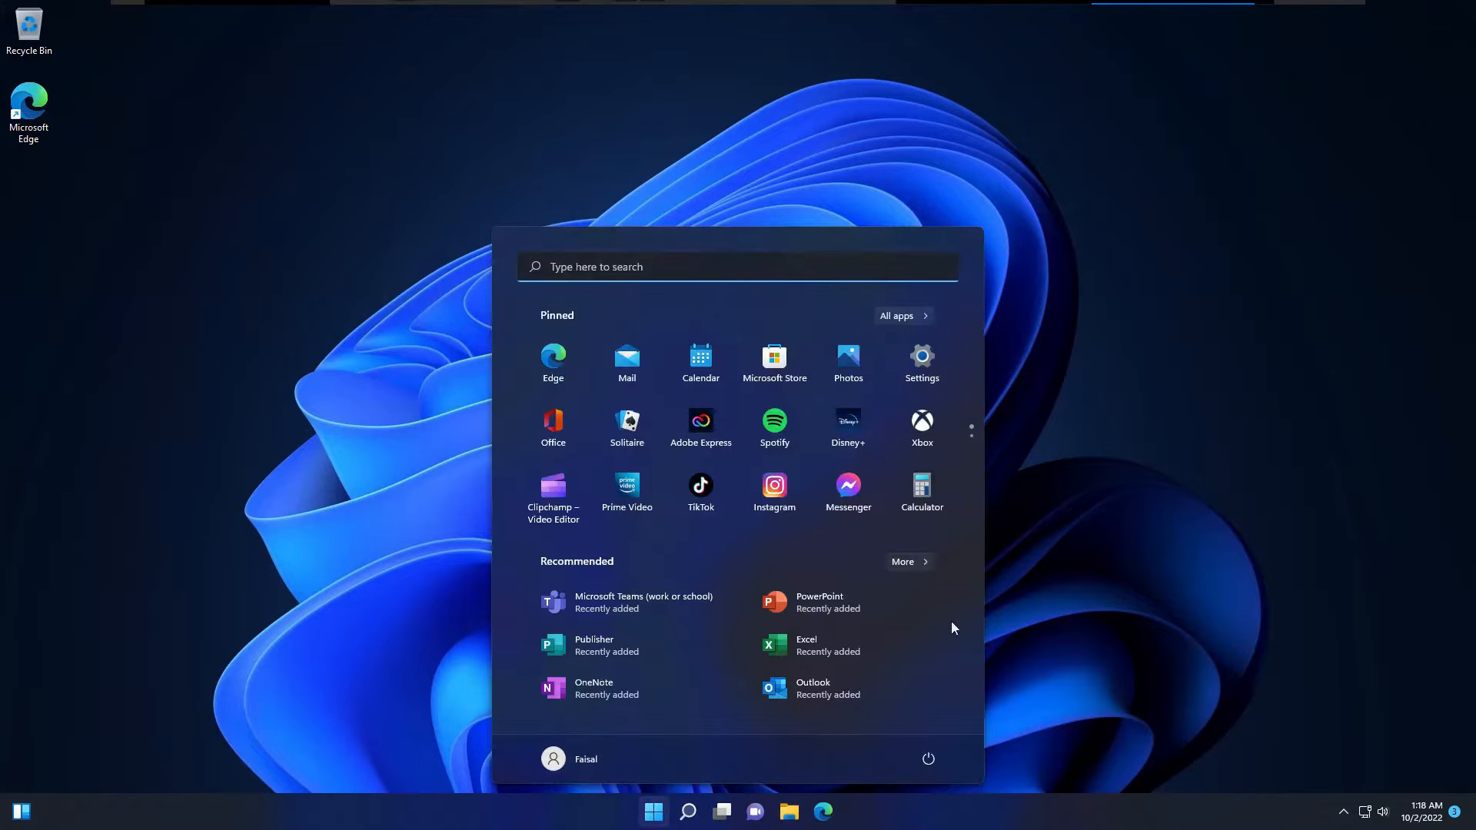
pyautogui.click(805, 648)
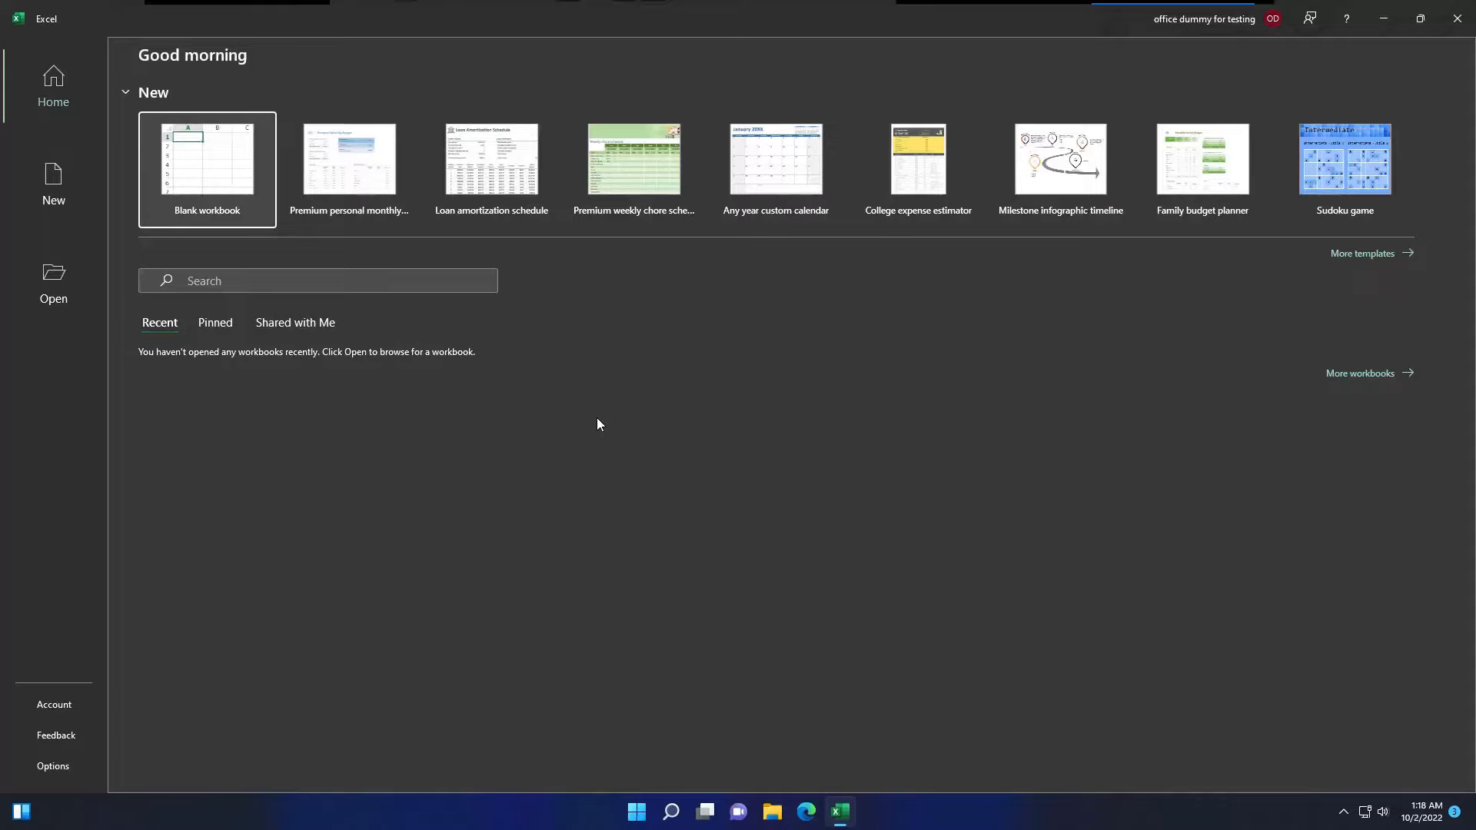
# - Look through the available workbook templates, previewing College expense estimator and Personal budget without creating either
pyautogui.click(922, 169)
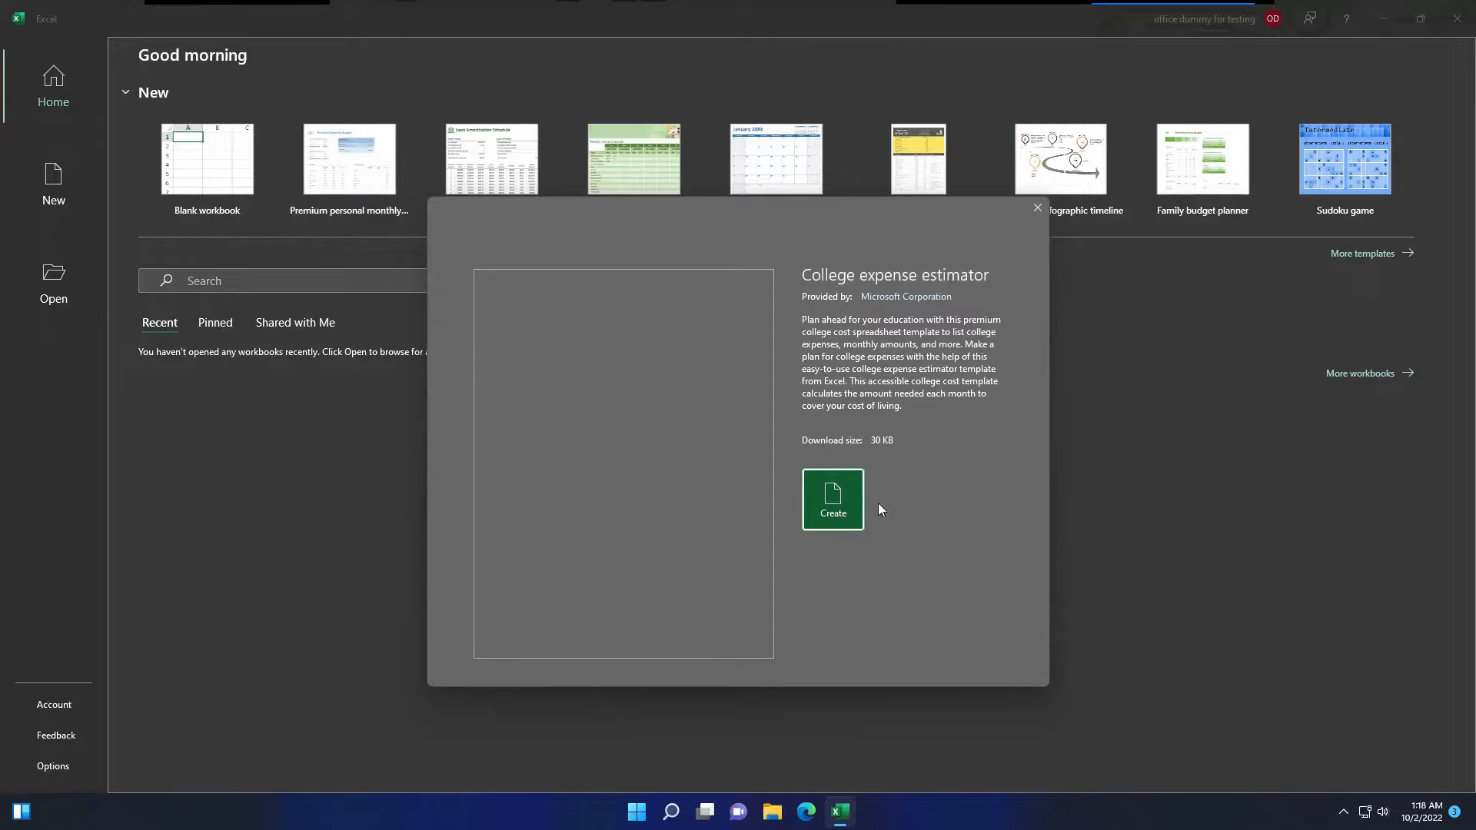
pyautogui.click(1037, 208)
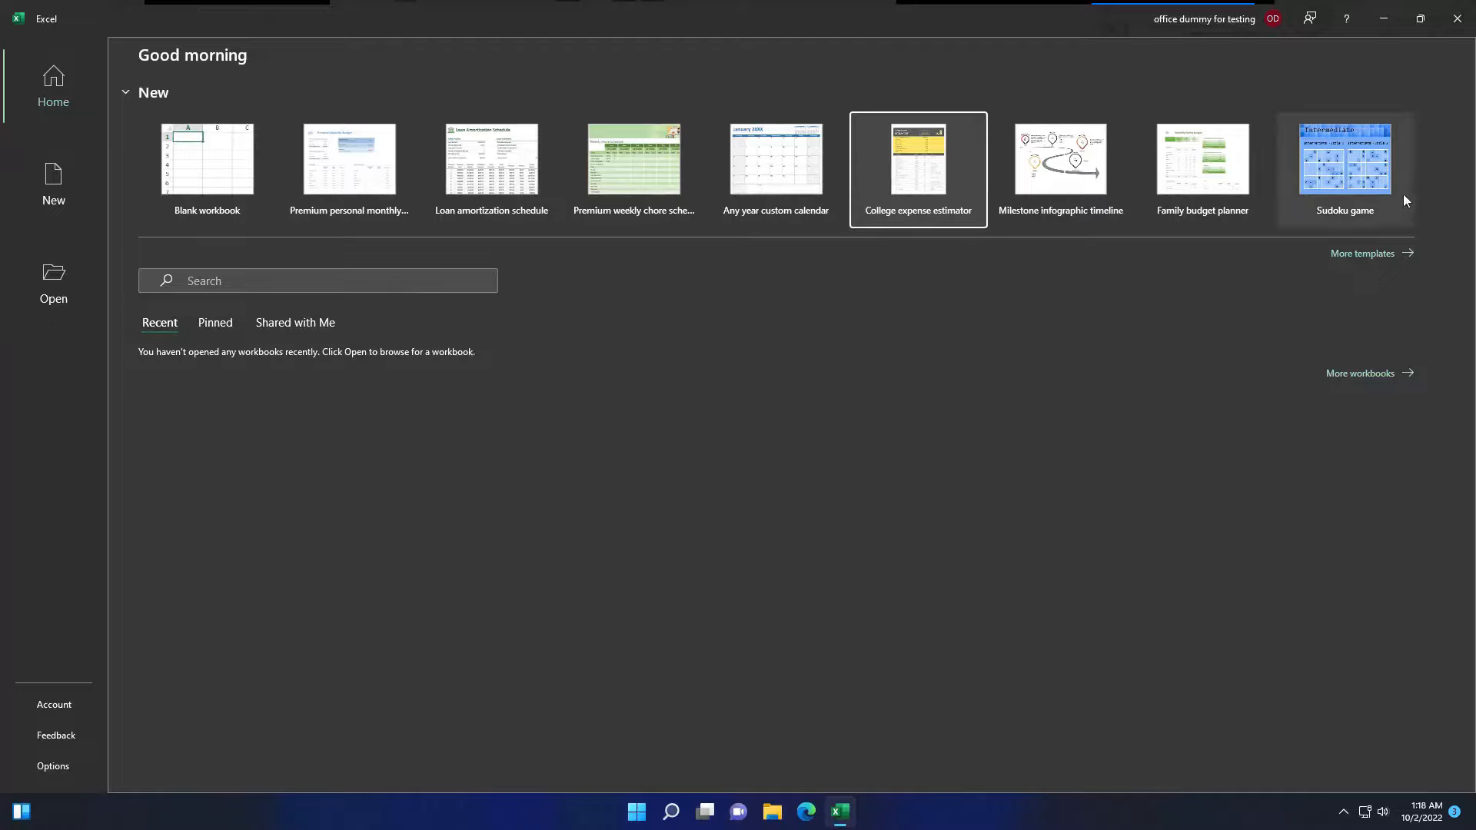
pyautogui.click(1346, 259)
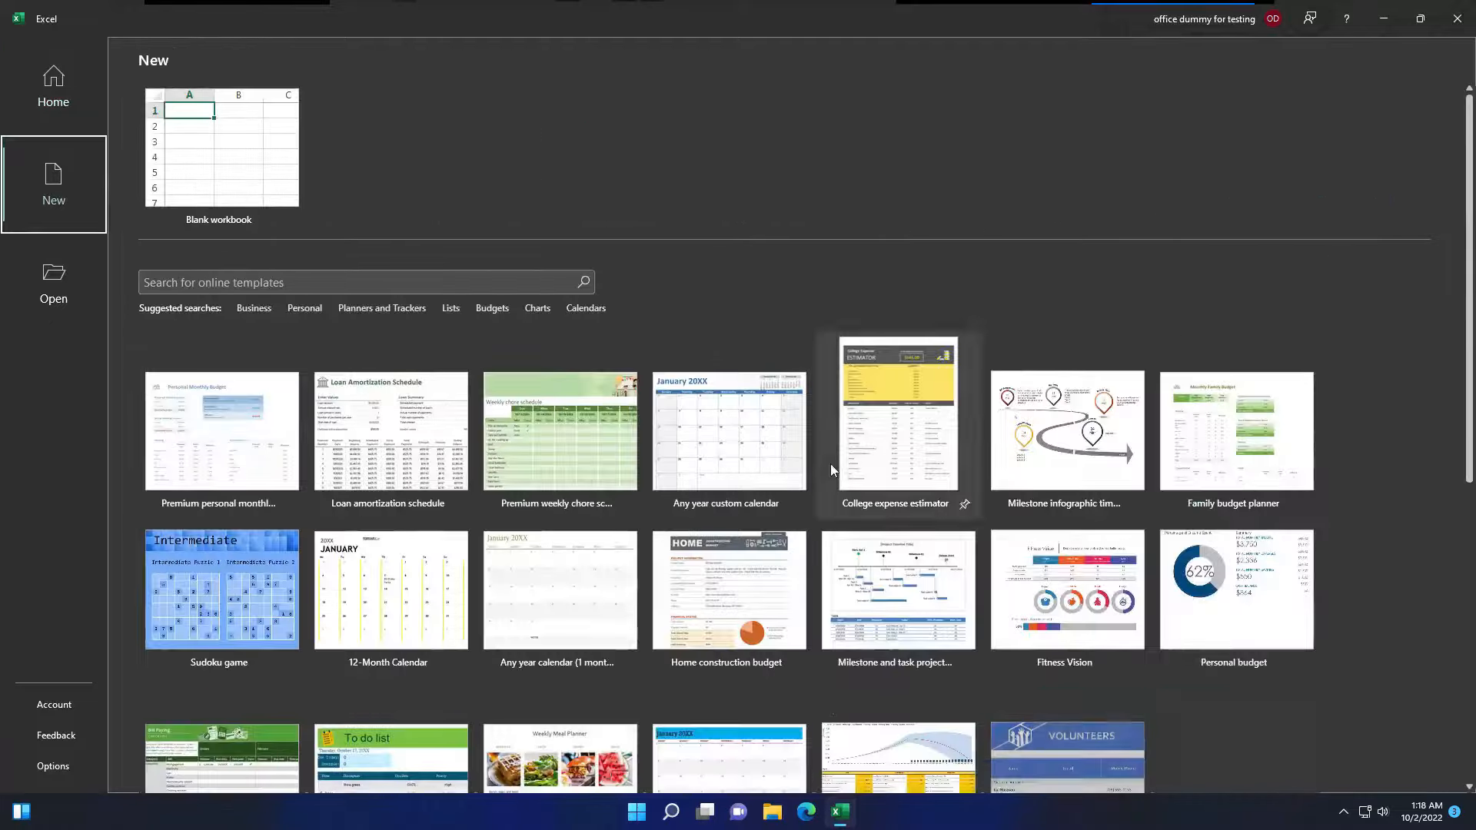
pyautogui.scroll(-3, 832, 692)
pyautogui.scroll(-3, 832, 689)
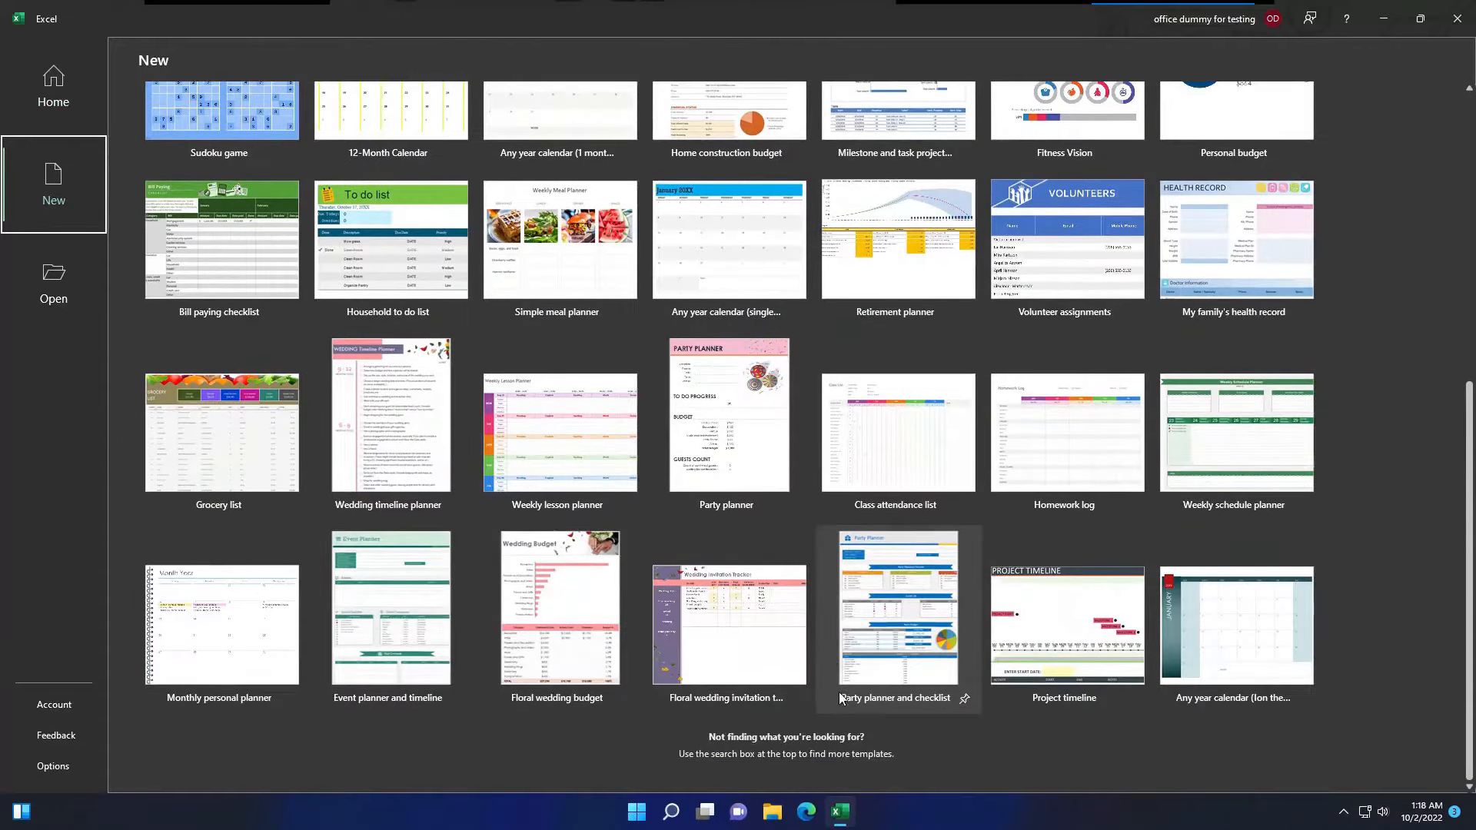
pyautogui.scroll(2, 821, 389)
pyautogui.scroll(3, 822, 389)
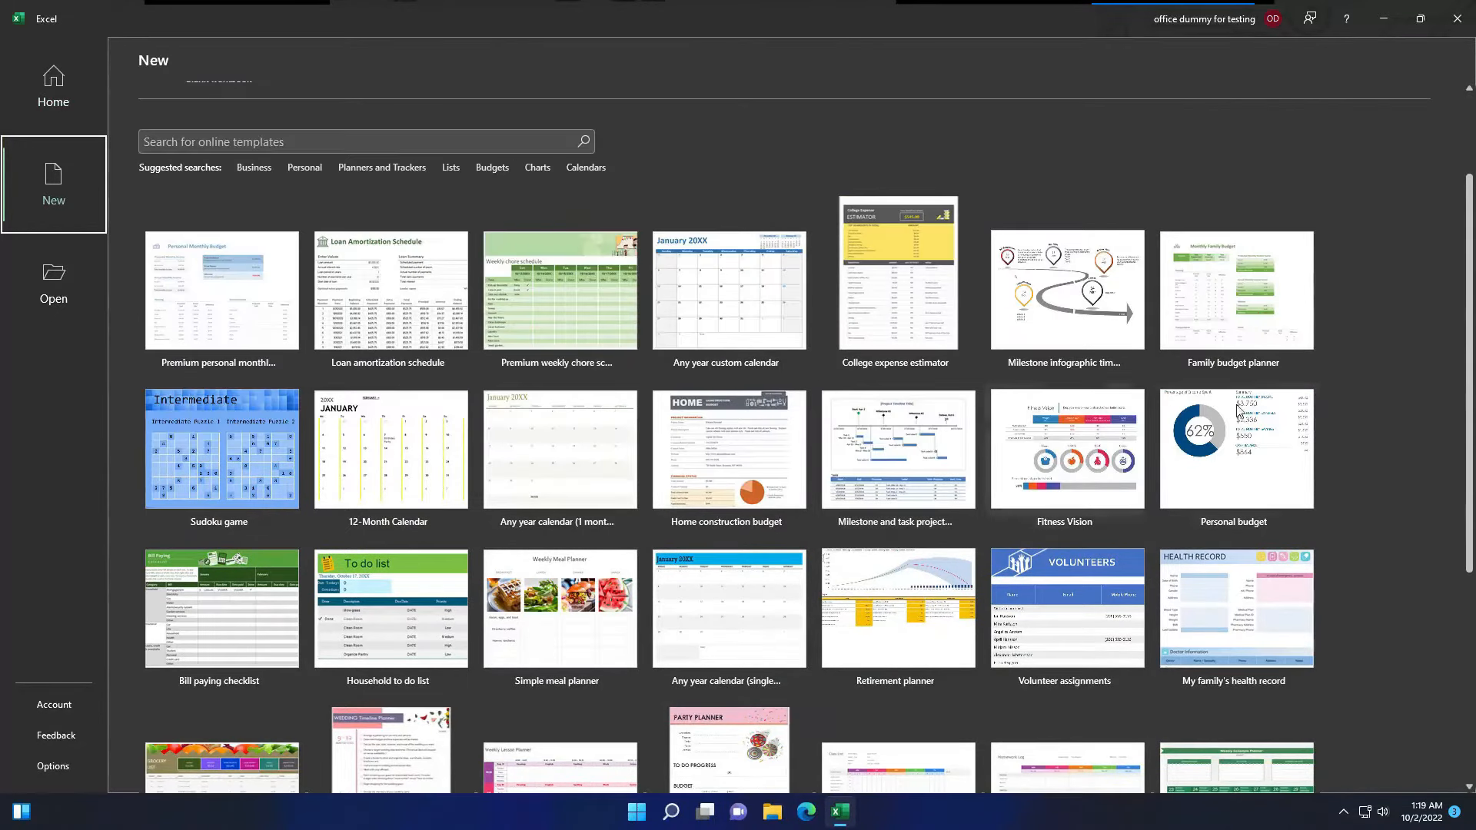
pyautogui.click(1215, 440)
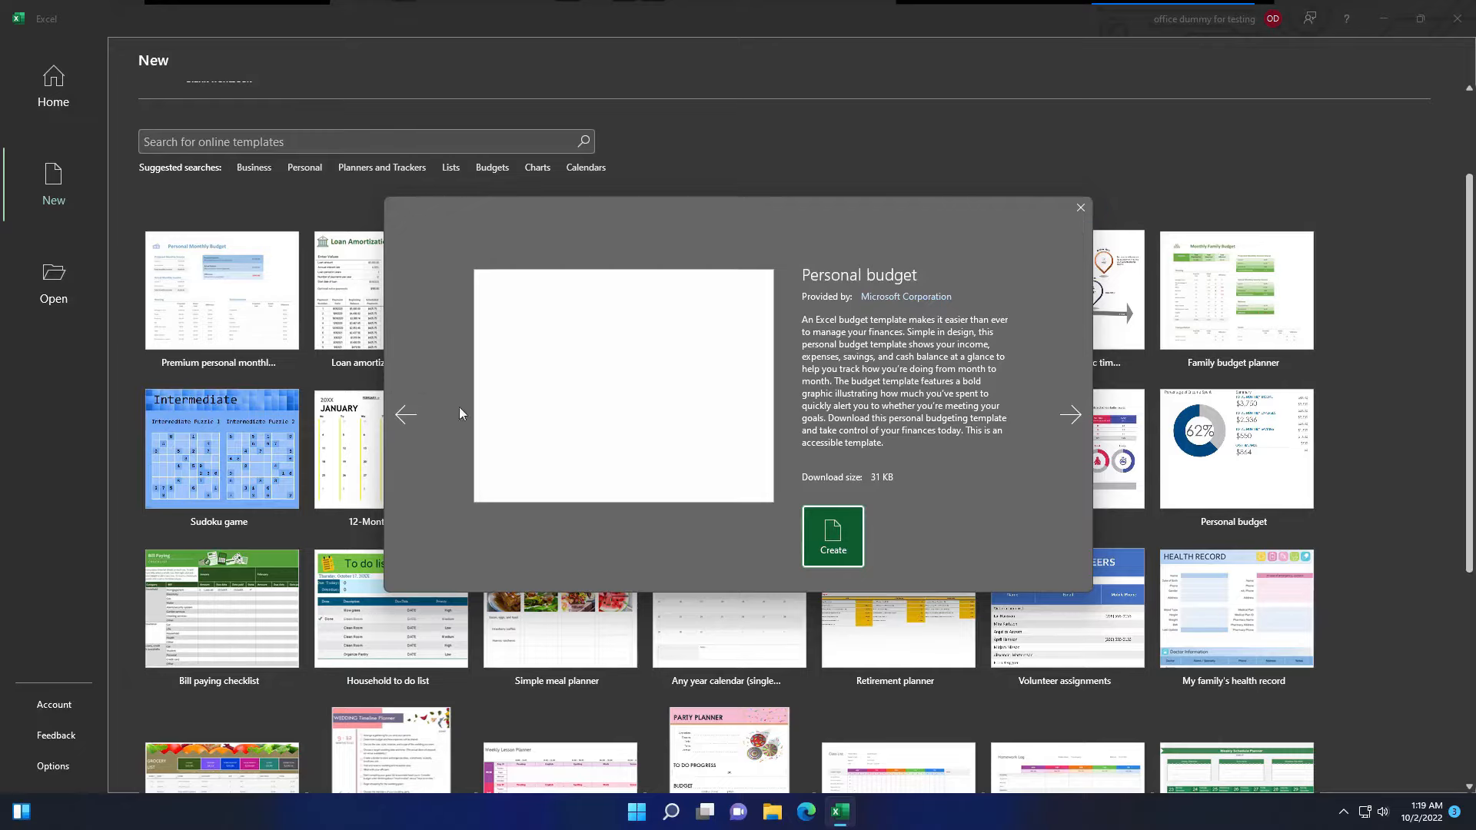
pyautogui.click(1079, 212)
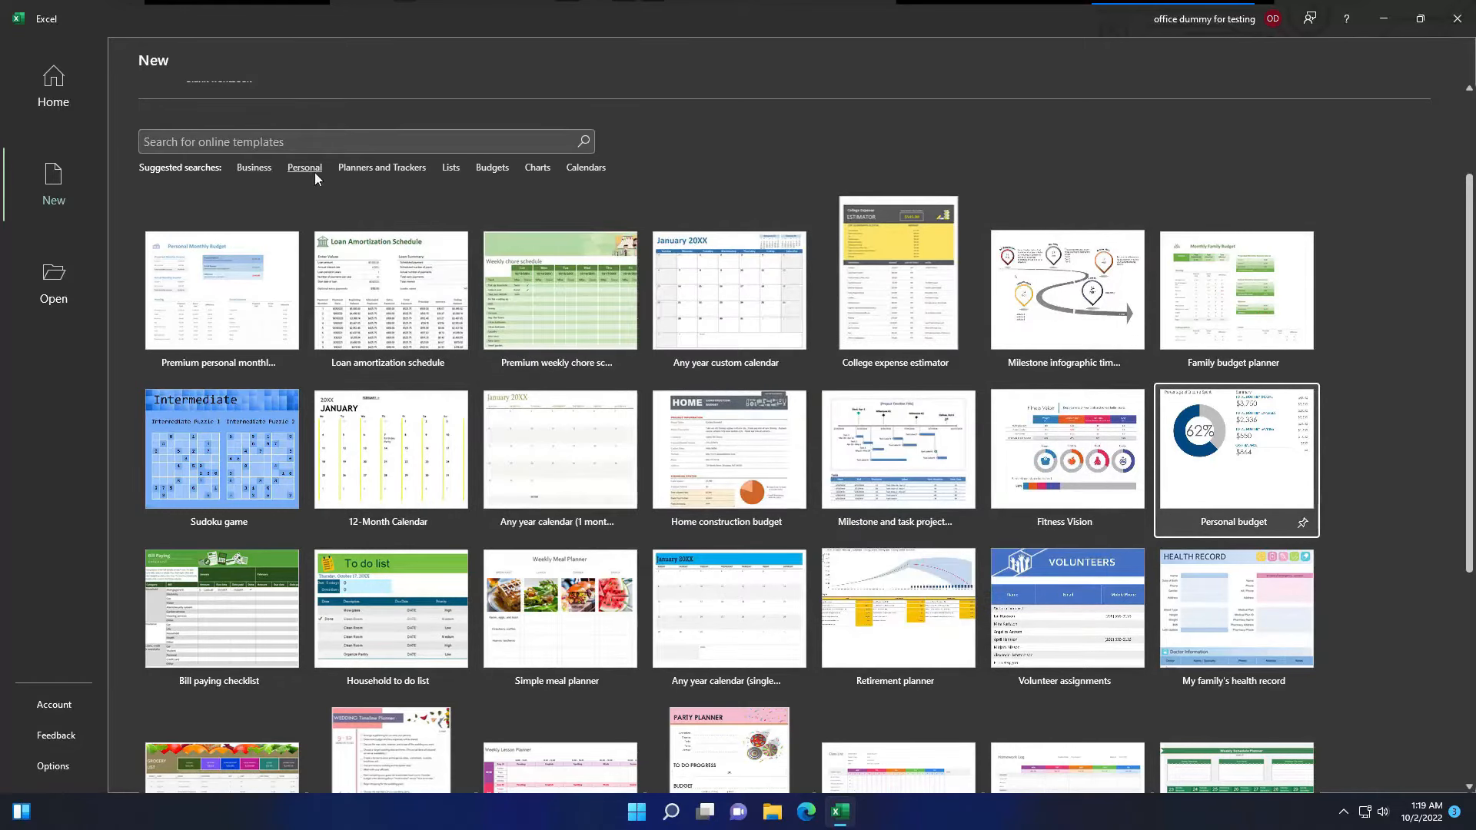
# - Browse the rest of the template gallery and view the suggested Planners and Trackers category
pyautogui.click(313, 141)
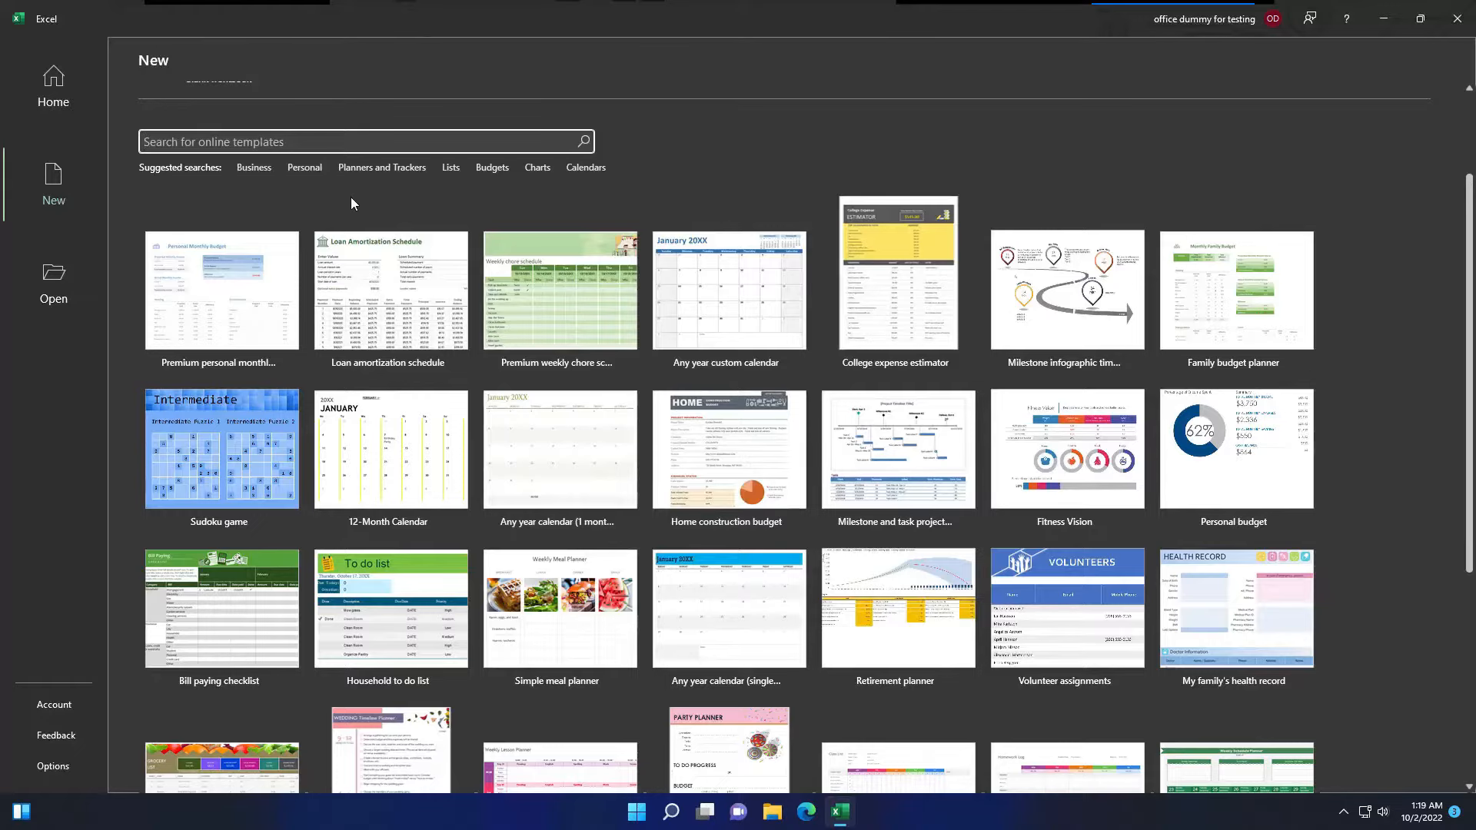
pyautogui.scroll(-4, 604, 414)
pyautogui.scroll(-1, 604, 414)
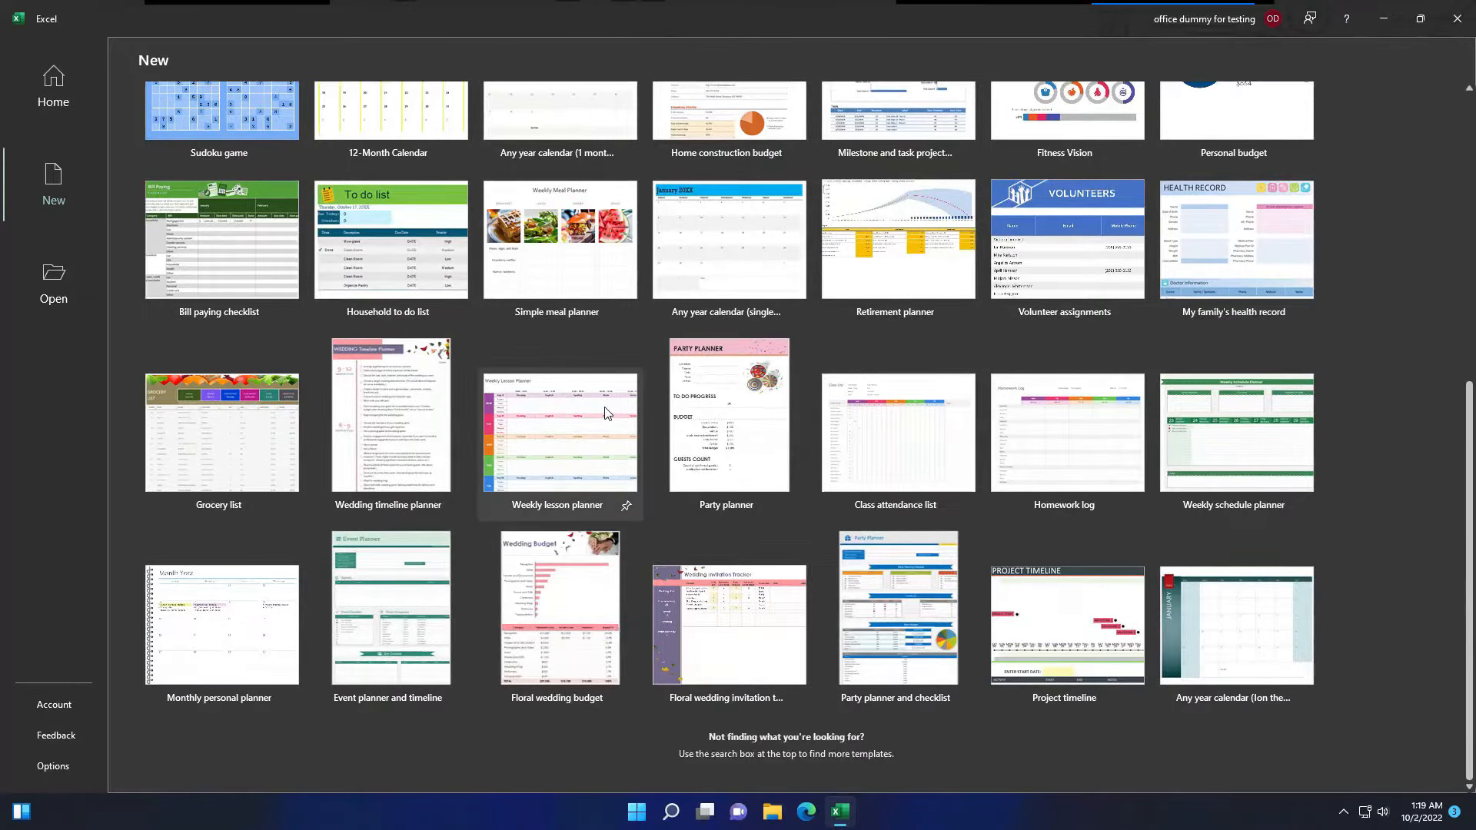
pyautogui.scroll(7, 605, 414)
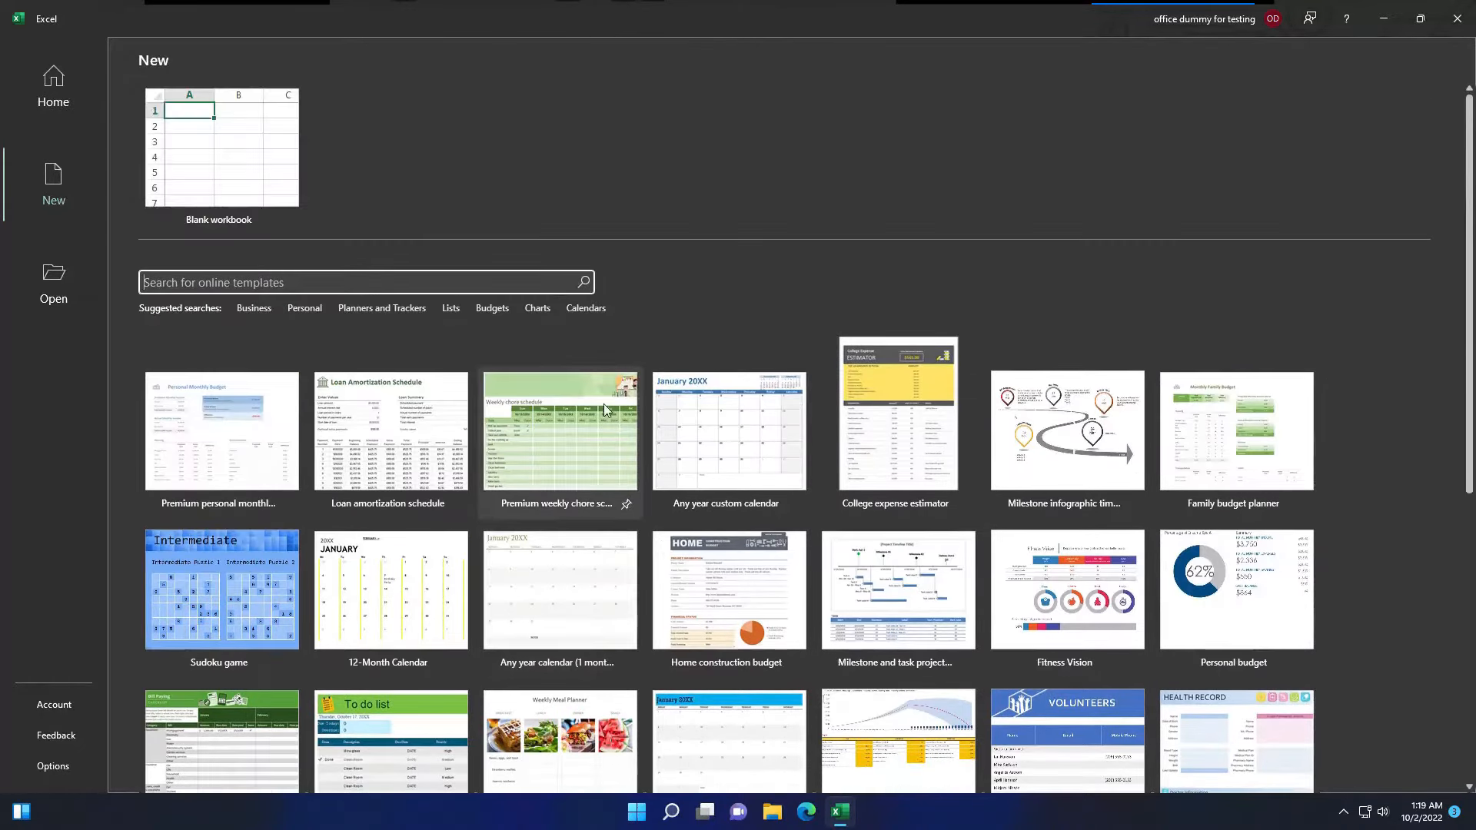
pyautogui.click(411, 308)
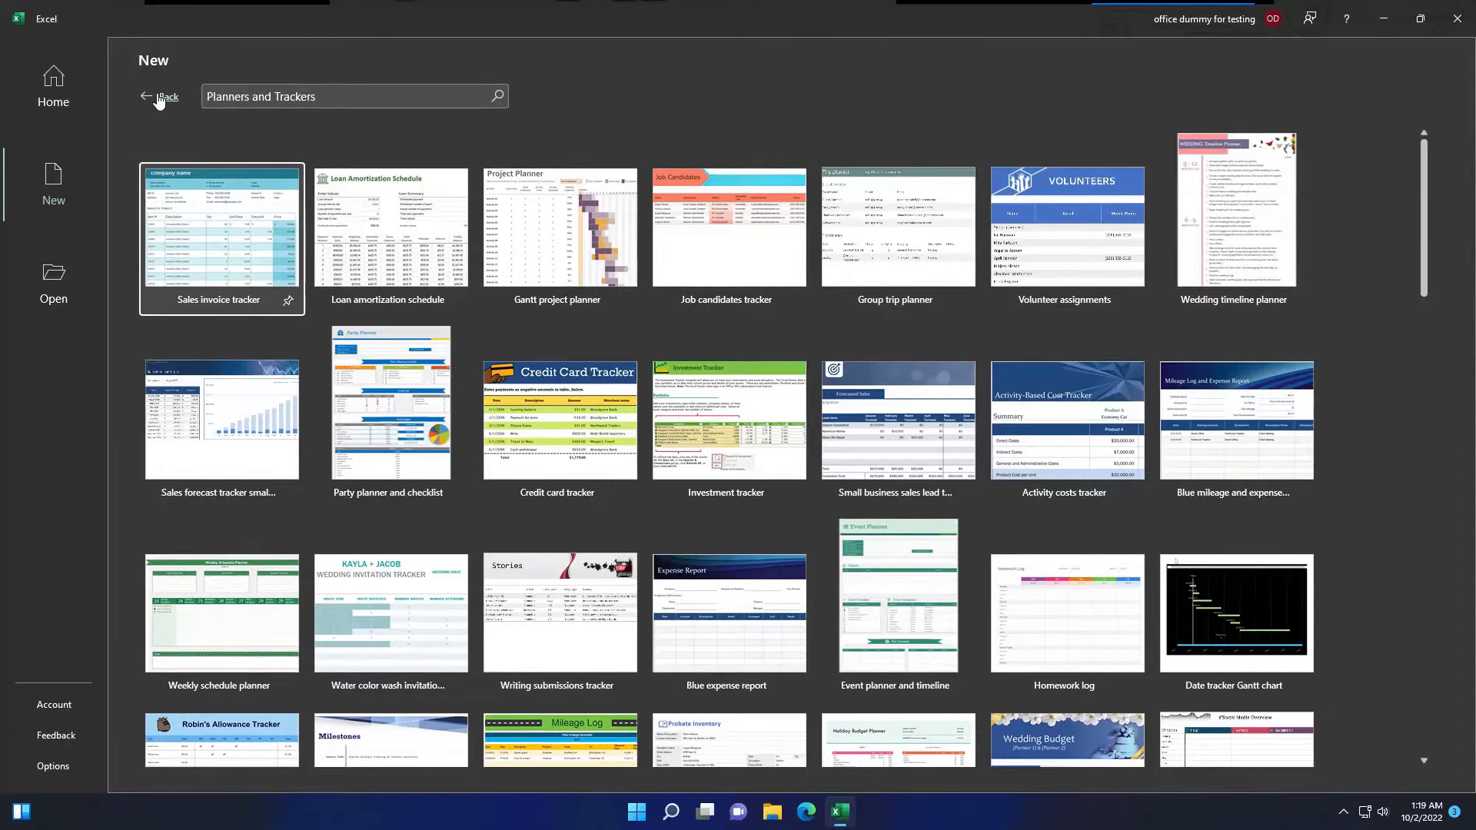
# - Return to the start page and create a blank workbook
pyautogui.click(46, 83)
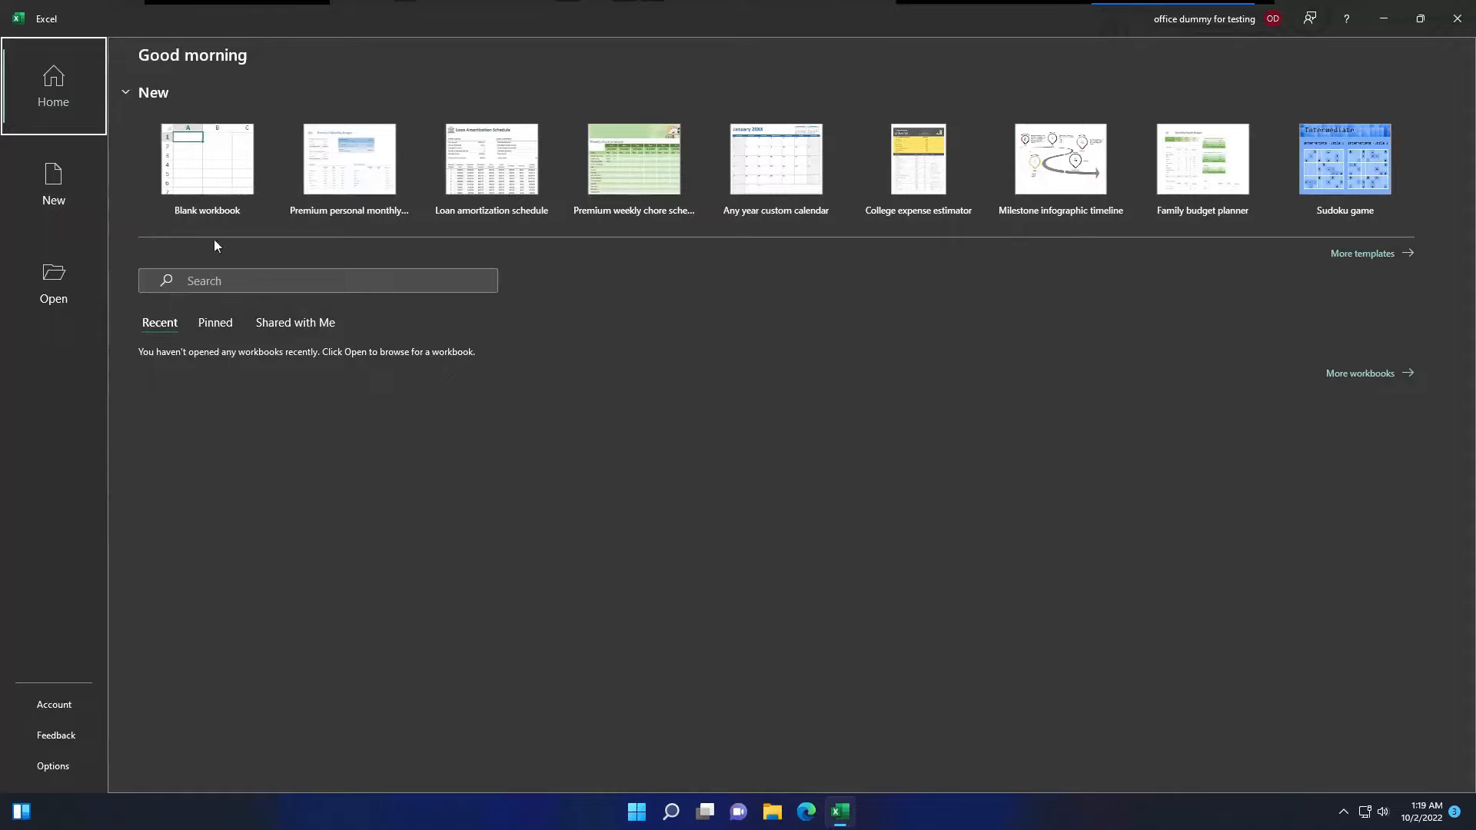
pyautogui.click(210, 171)
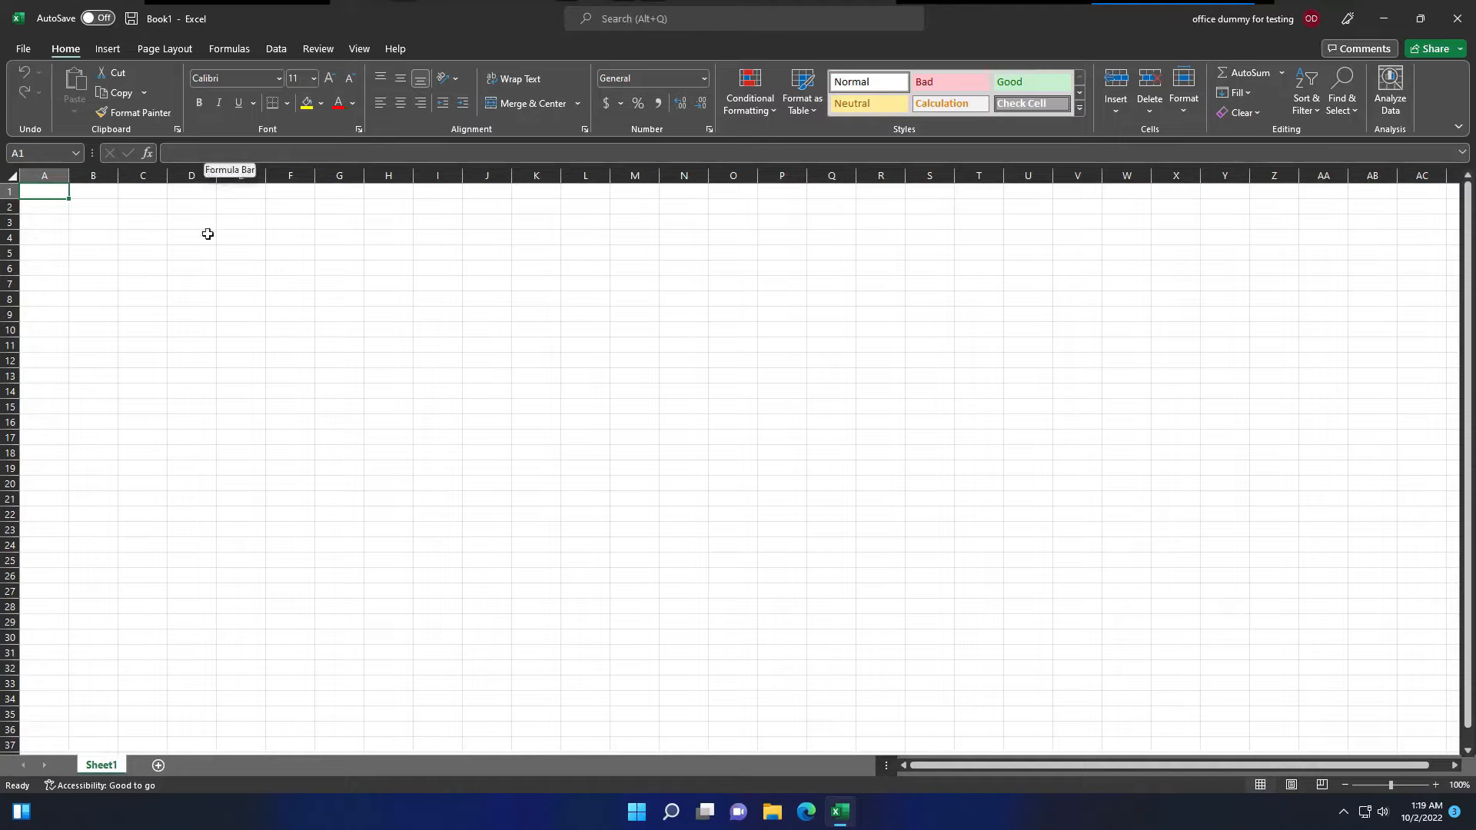
# - Add five new worksheets to the blank workbook
pyautogui.click(159, 766)
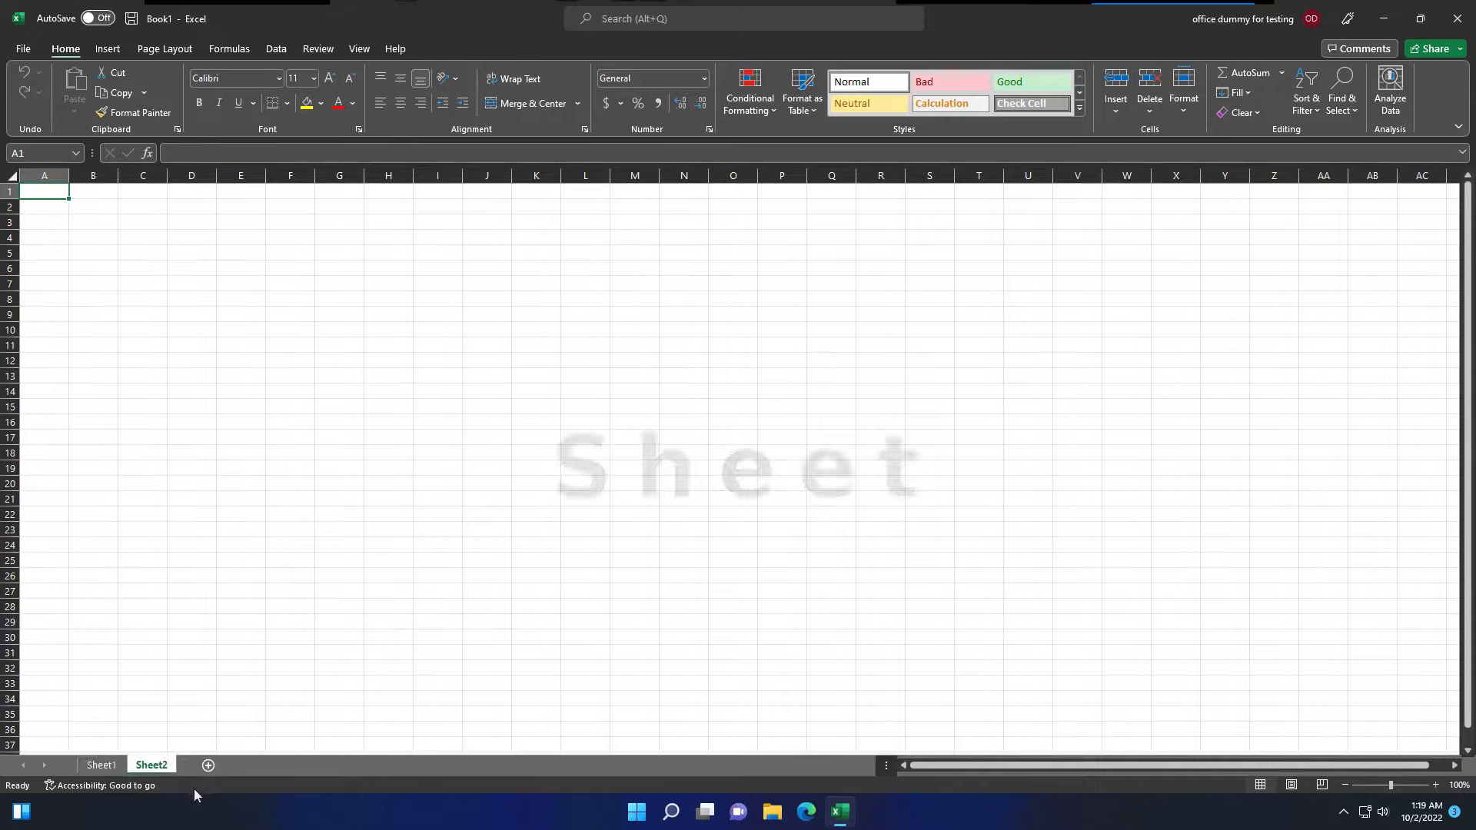
pyautogui.click(206, 765)
pyautogui.click(258, 766)
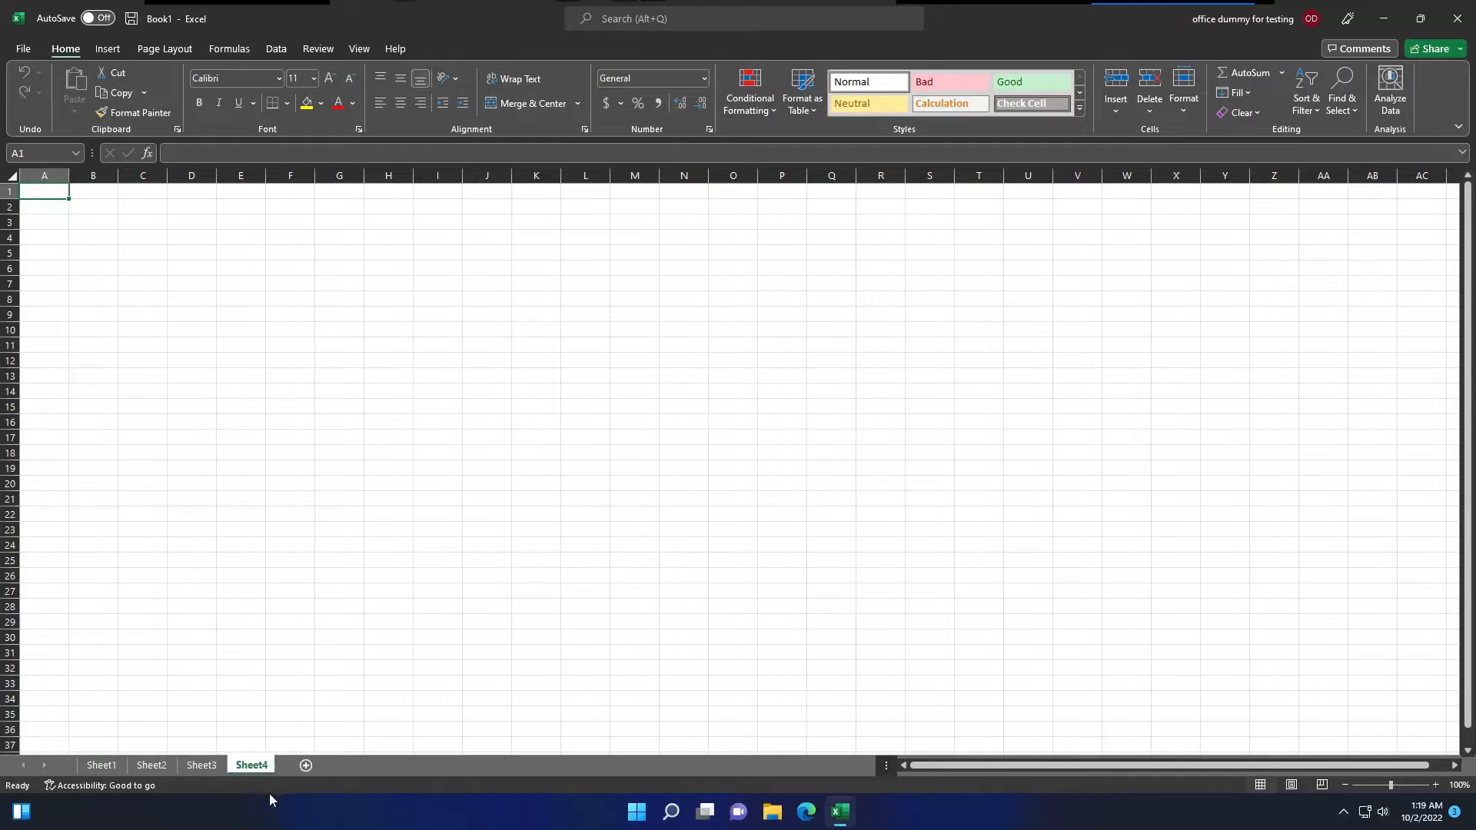
pyautogui.click(309, 767)
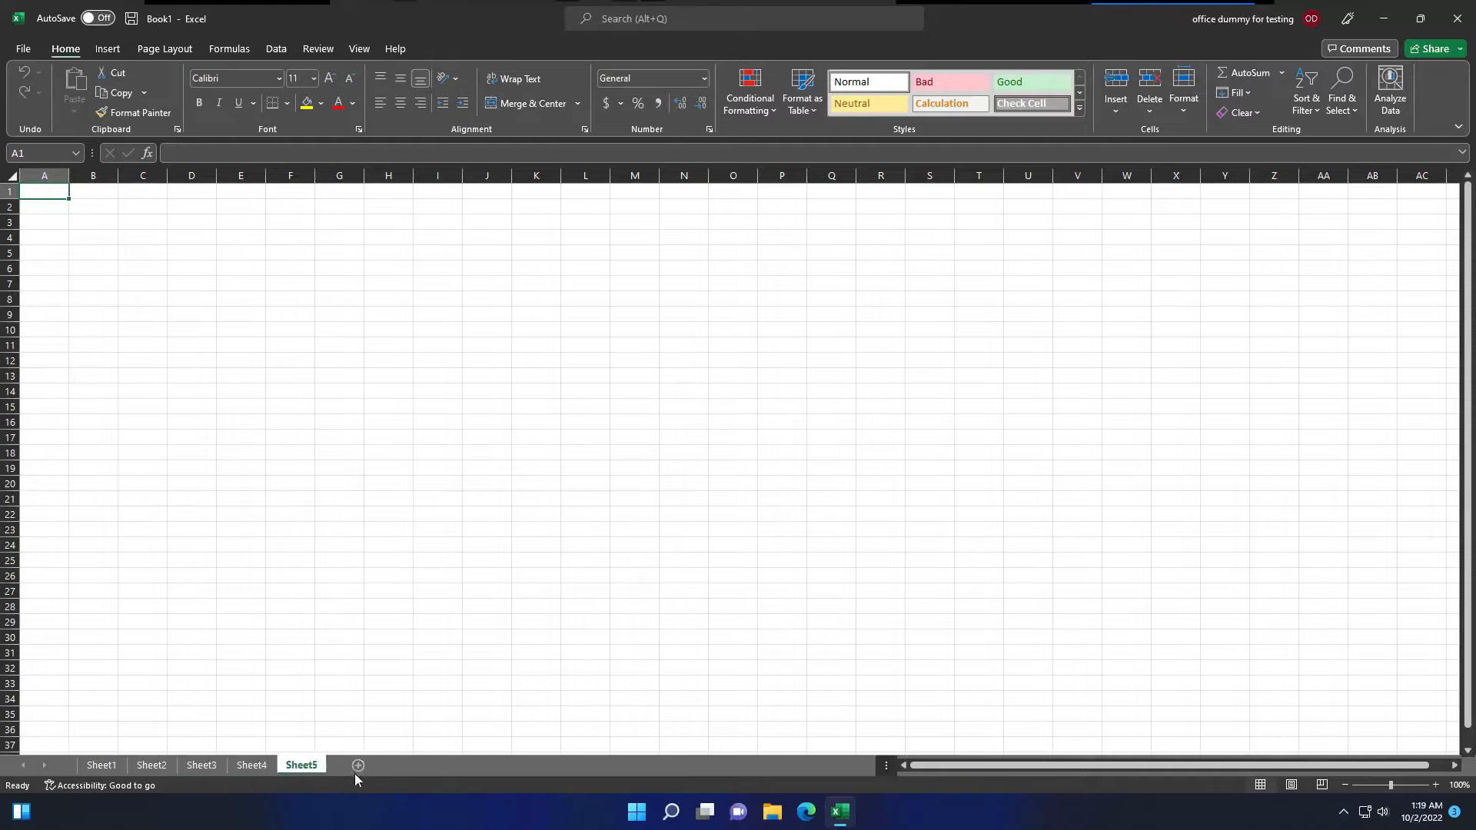
pyautogui.click(358, 766)
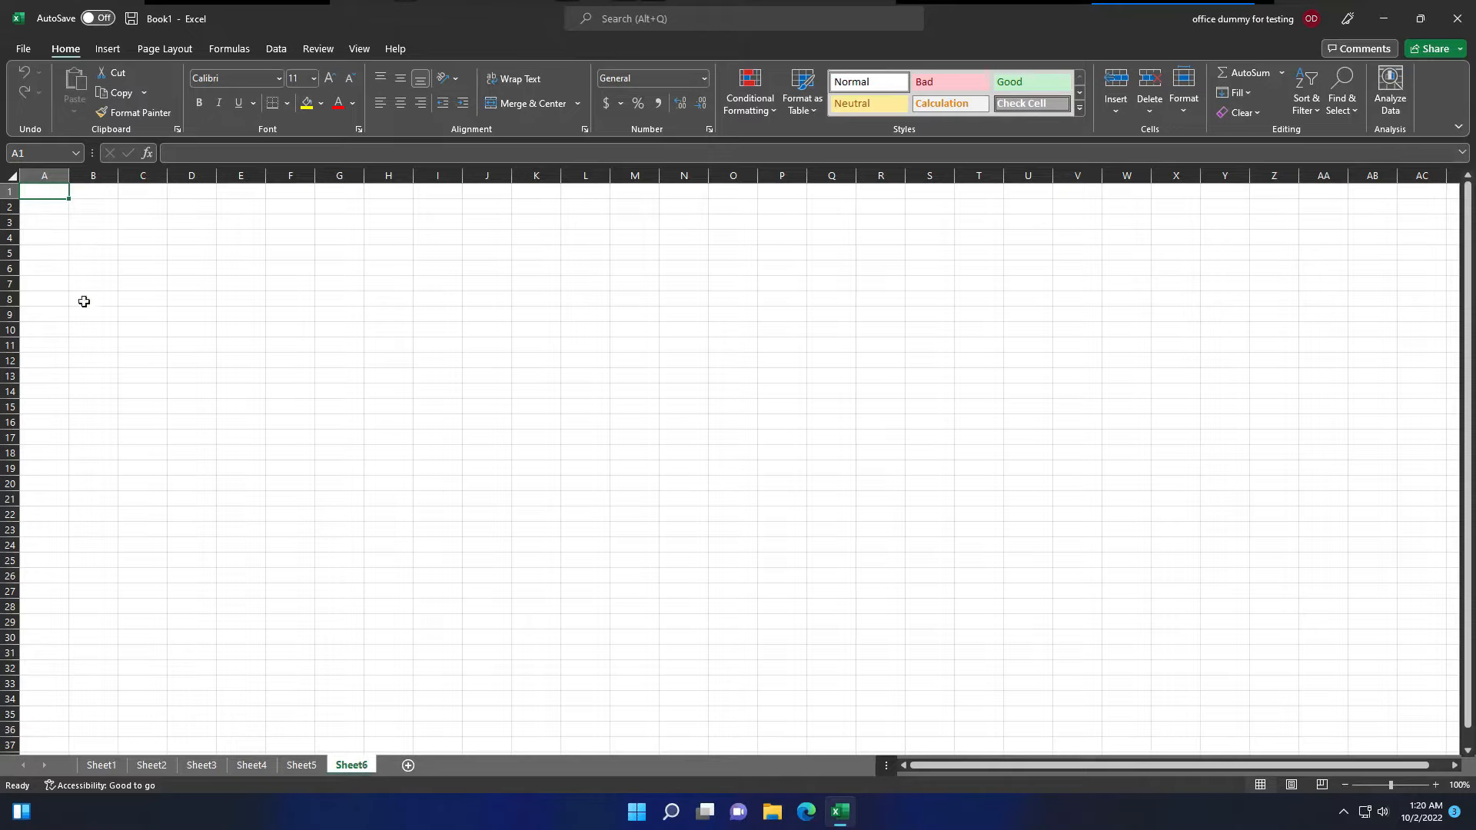
# - Check the upload options for turning on AutoSave and dismiss them without choosing a location
pyautogui.click(98, 18)
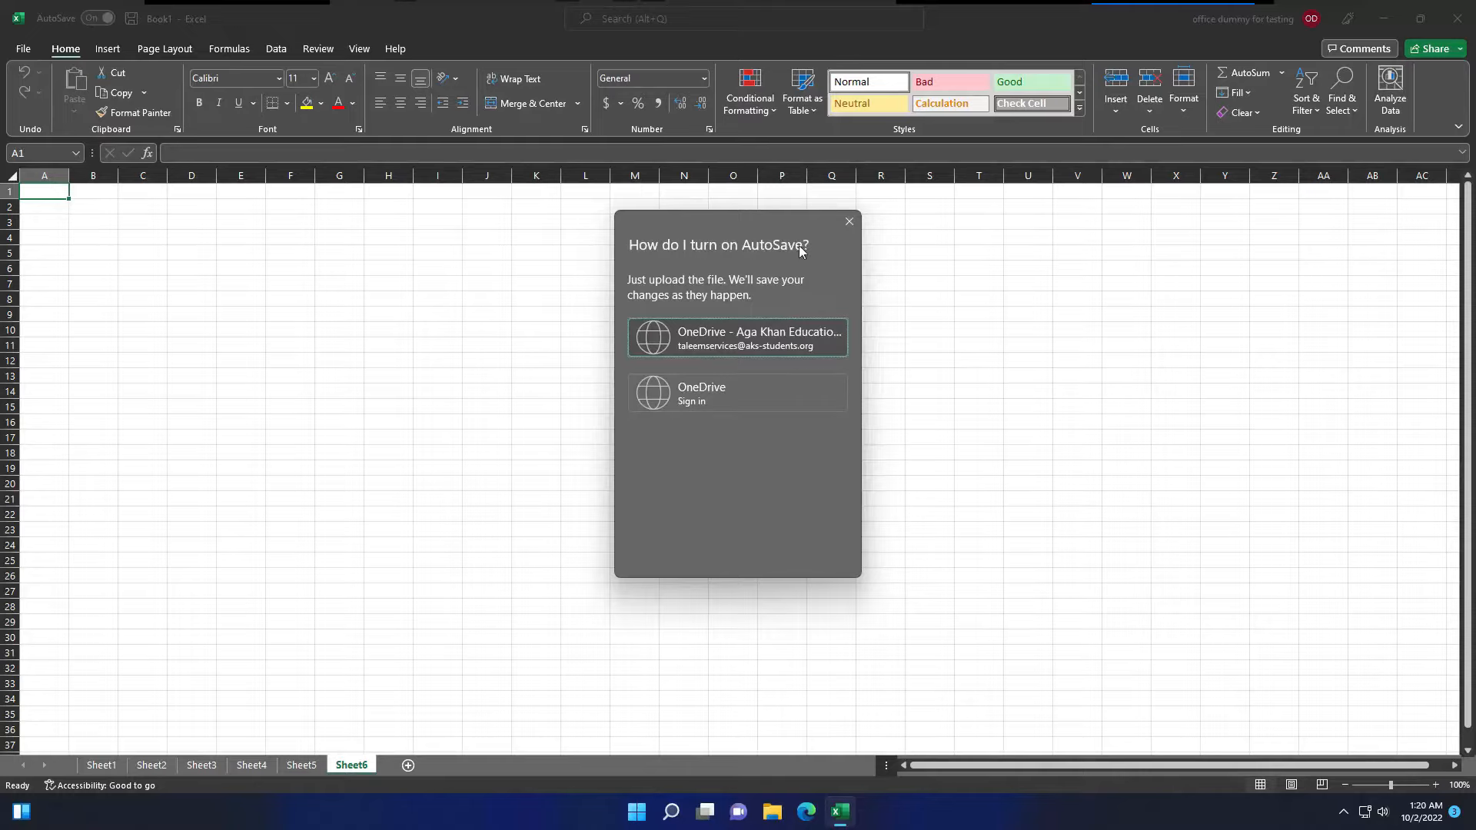
pyautogui.click(850, 223)
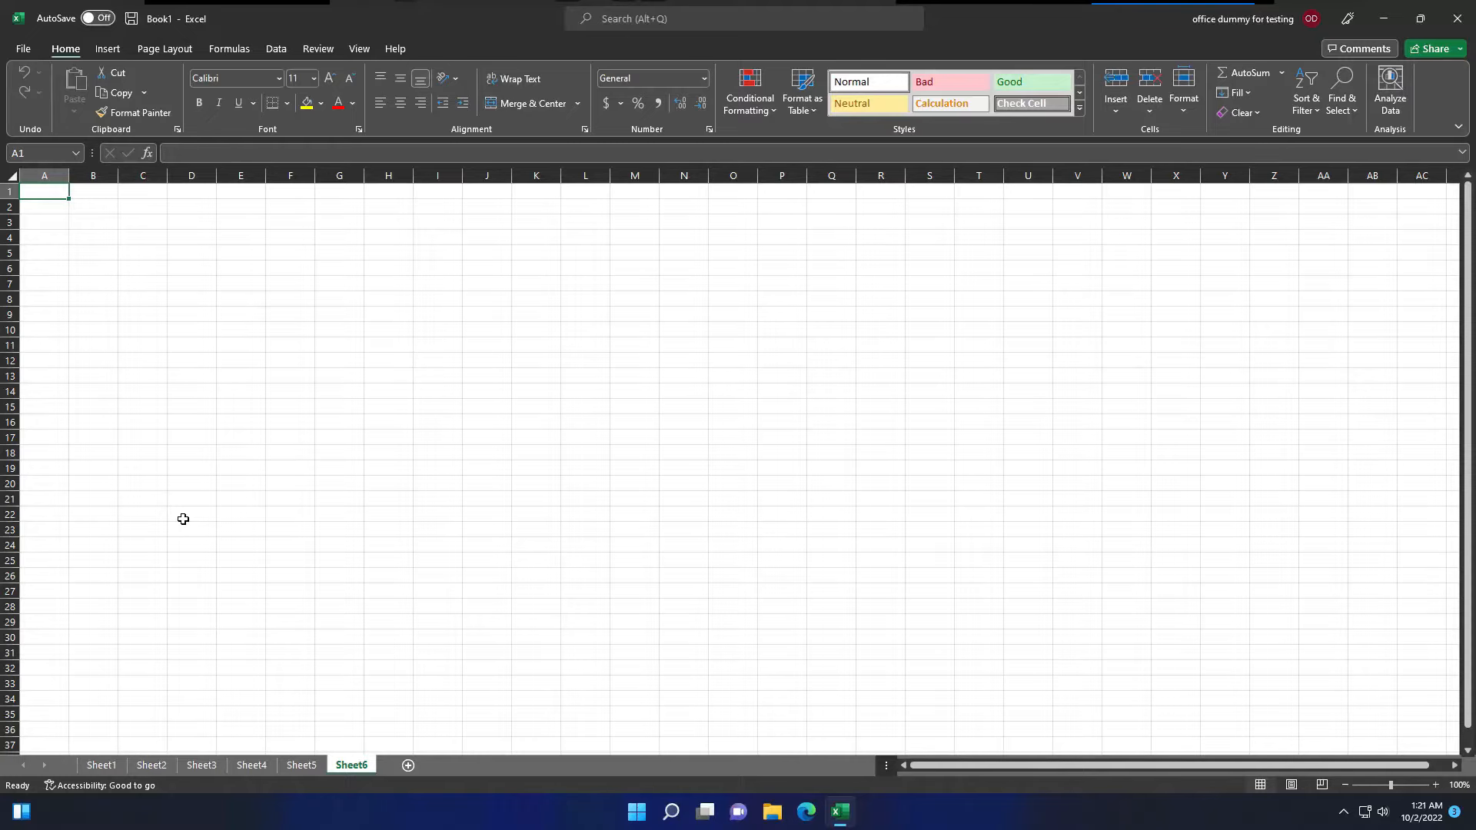
# - Look over the Insert, Page Layout, Formulas and Data commands and return to the Home commands
pyautogui.click(23, 51)
pyautogui.click(21, 52)
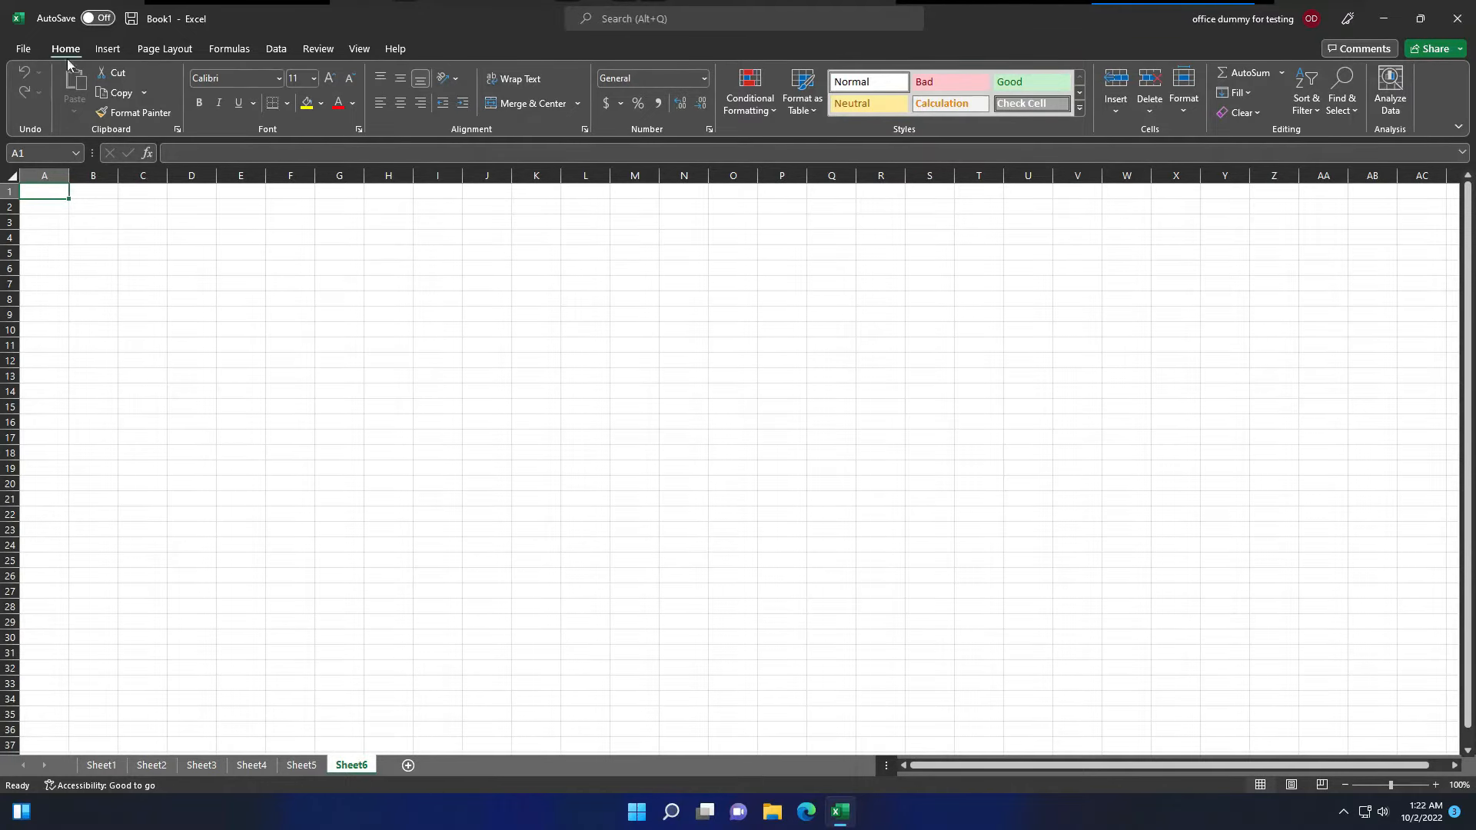
pyautogui.click(109, 51)
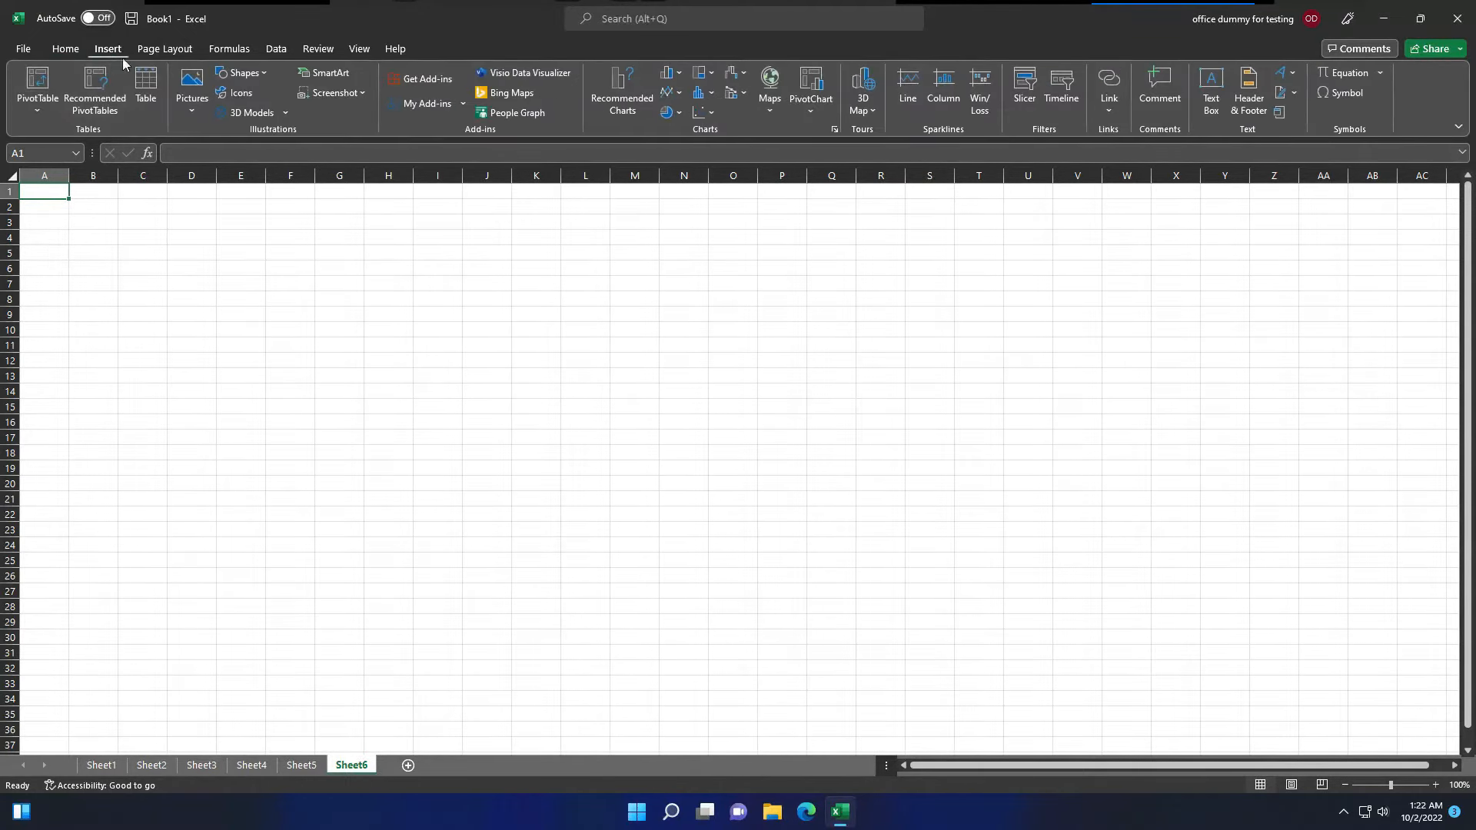
pyautogui.click(152, 55)
pyautogui.click(216, 50)
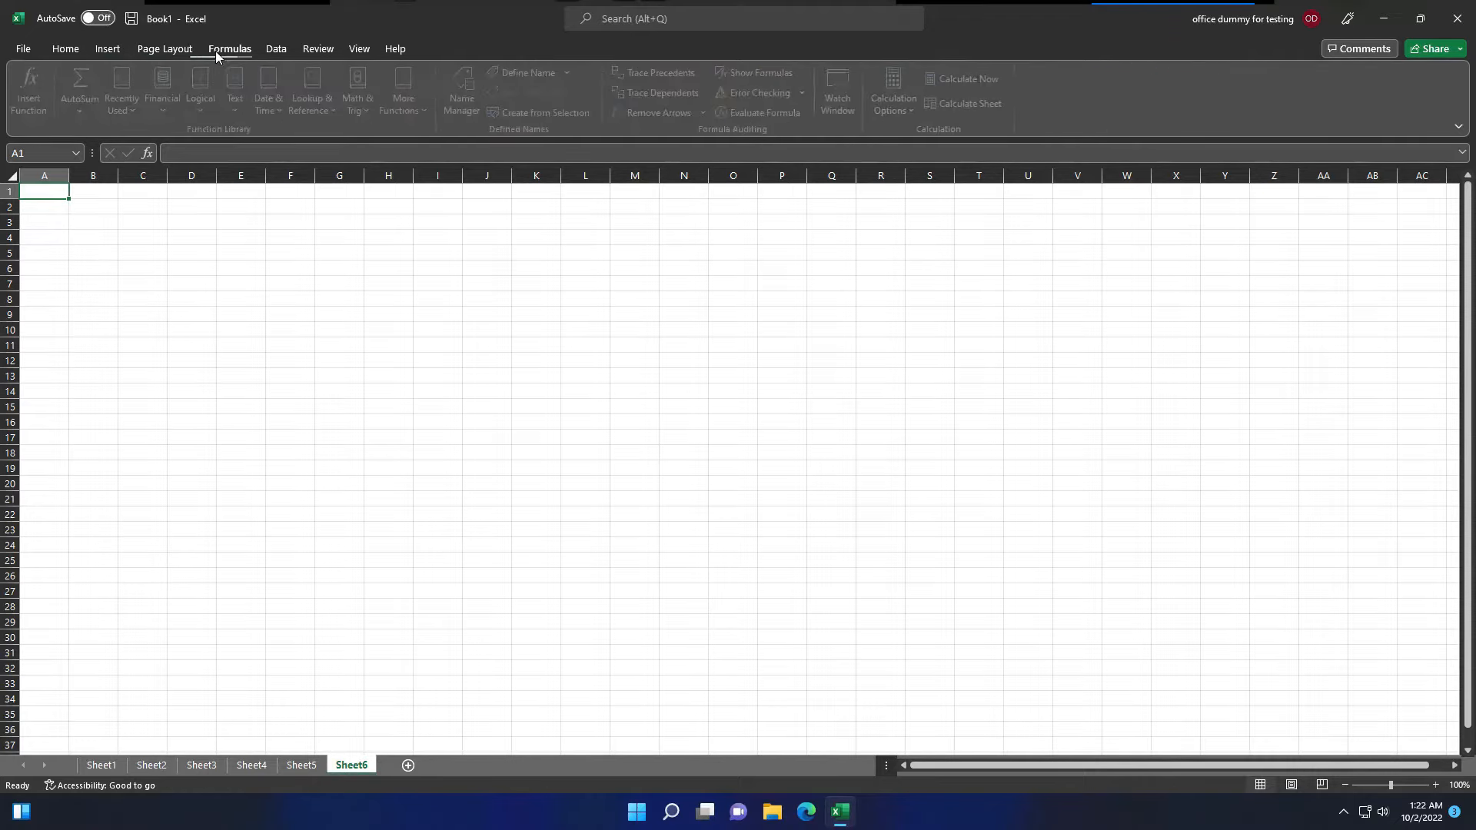
pyautogui.click(276, 50)
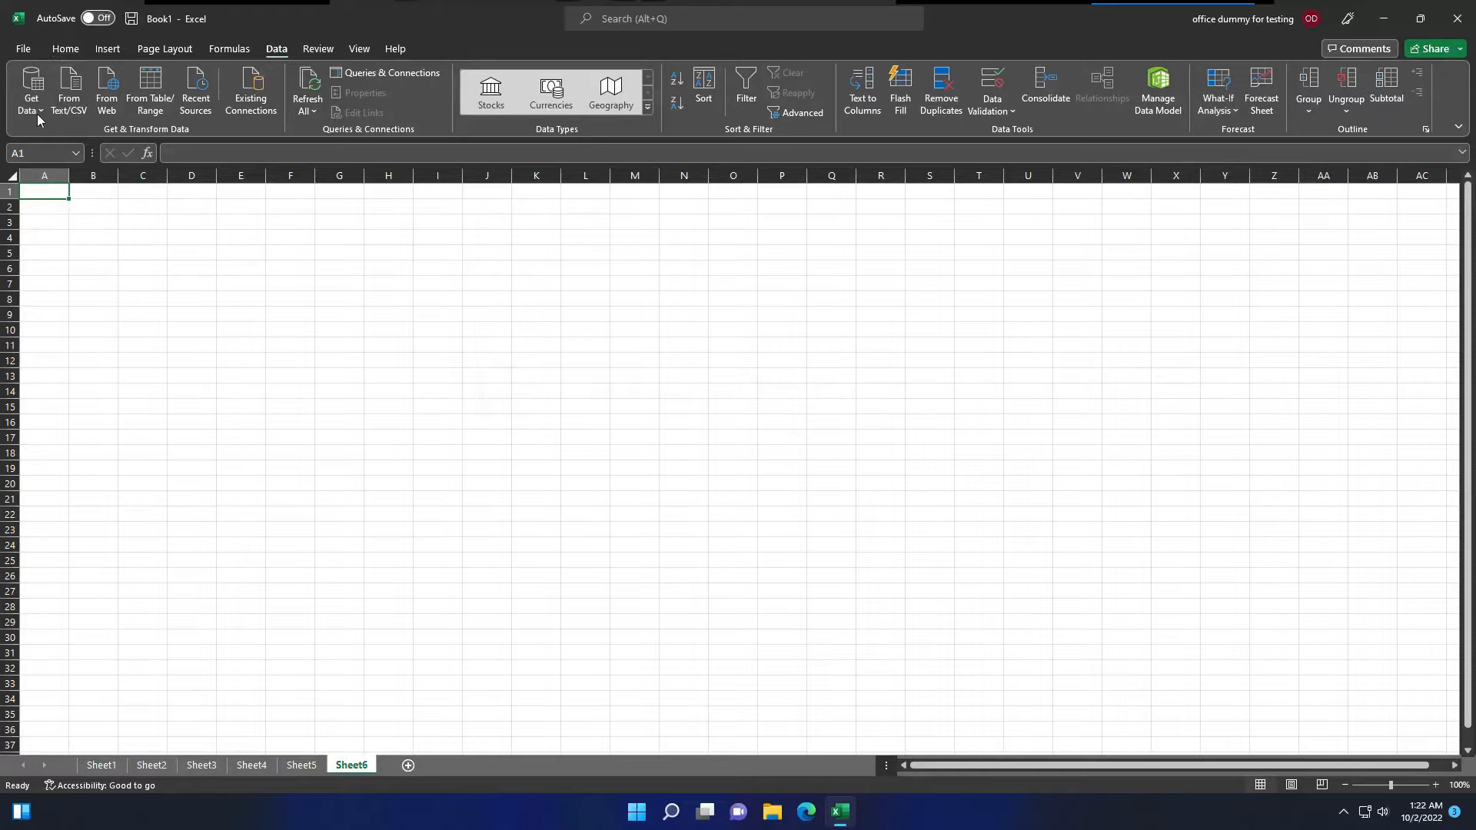
pyautogui.click(106, 51)
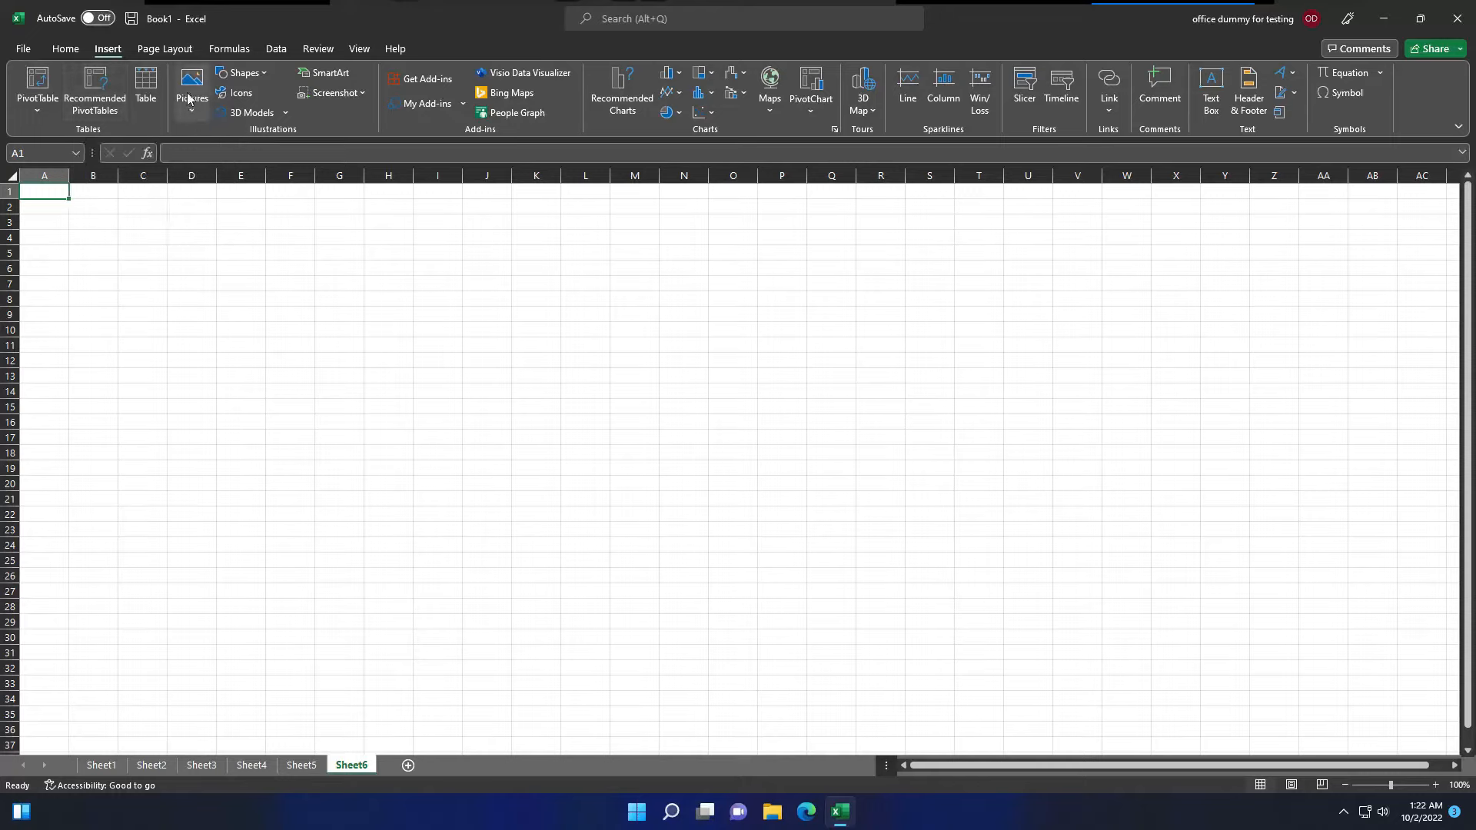
pyautogui.click(66, 50)
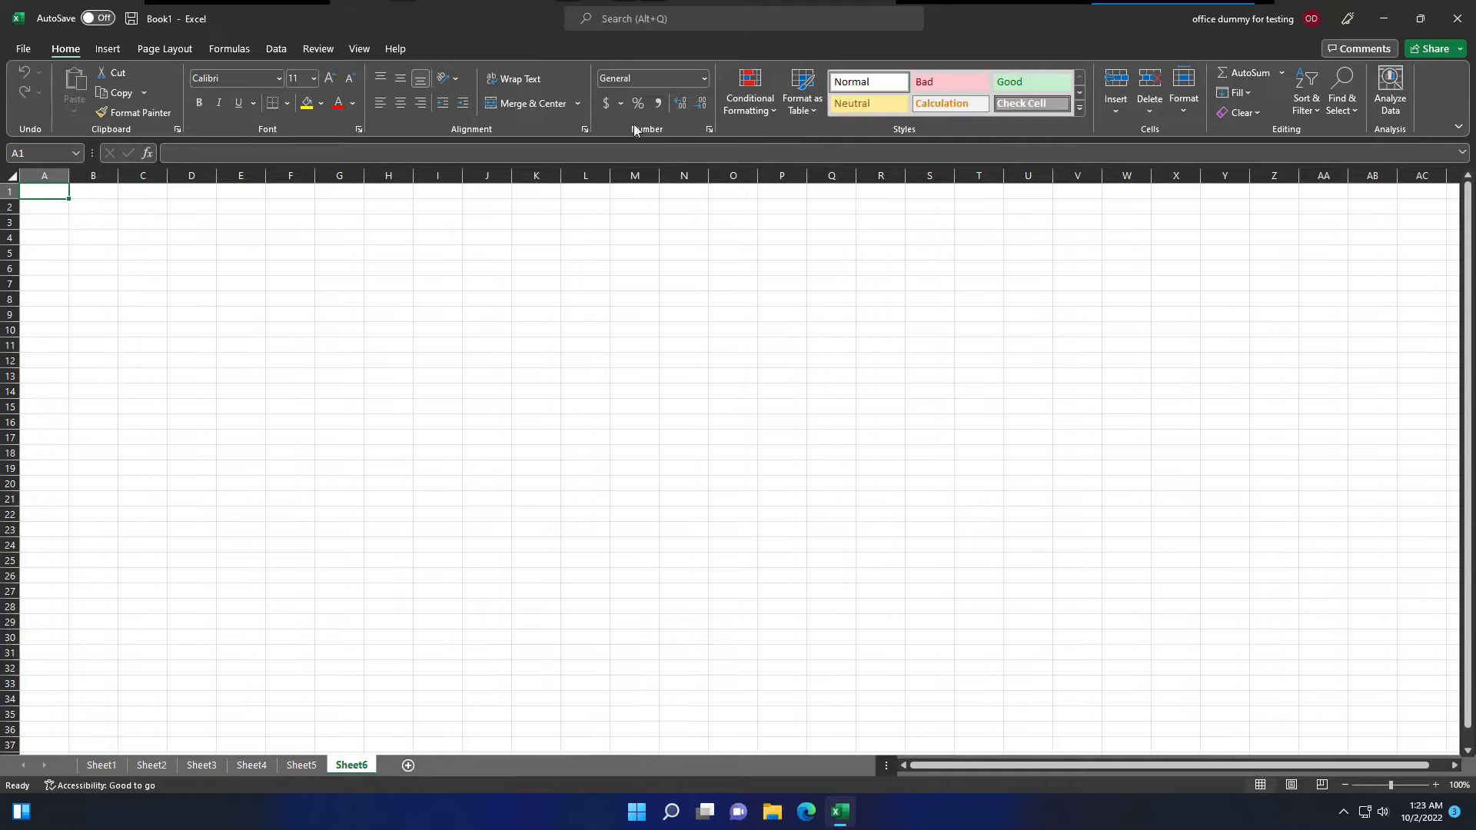
# - Examine the number, font, protection, fill, border and alignment settings in Format Cells without changing any
pyautogui.click(709, 131)
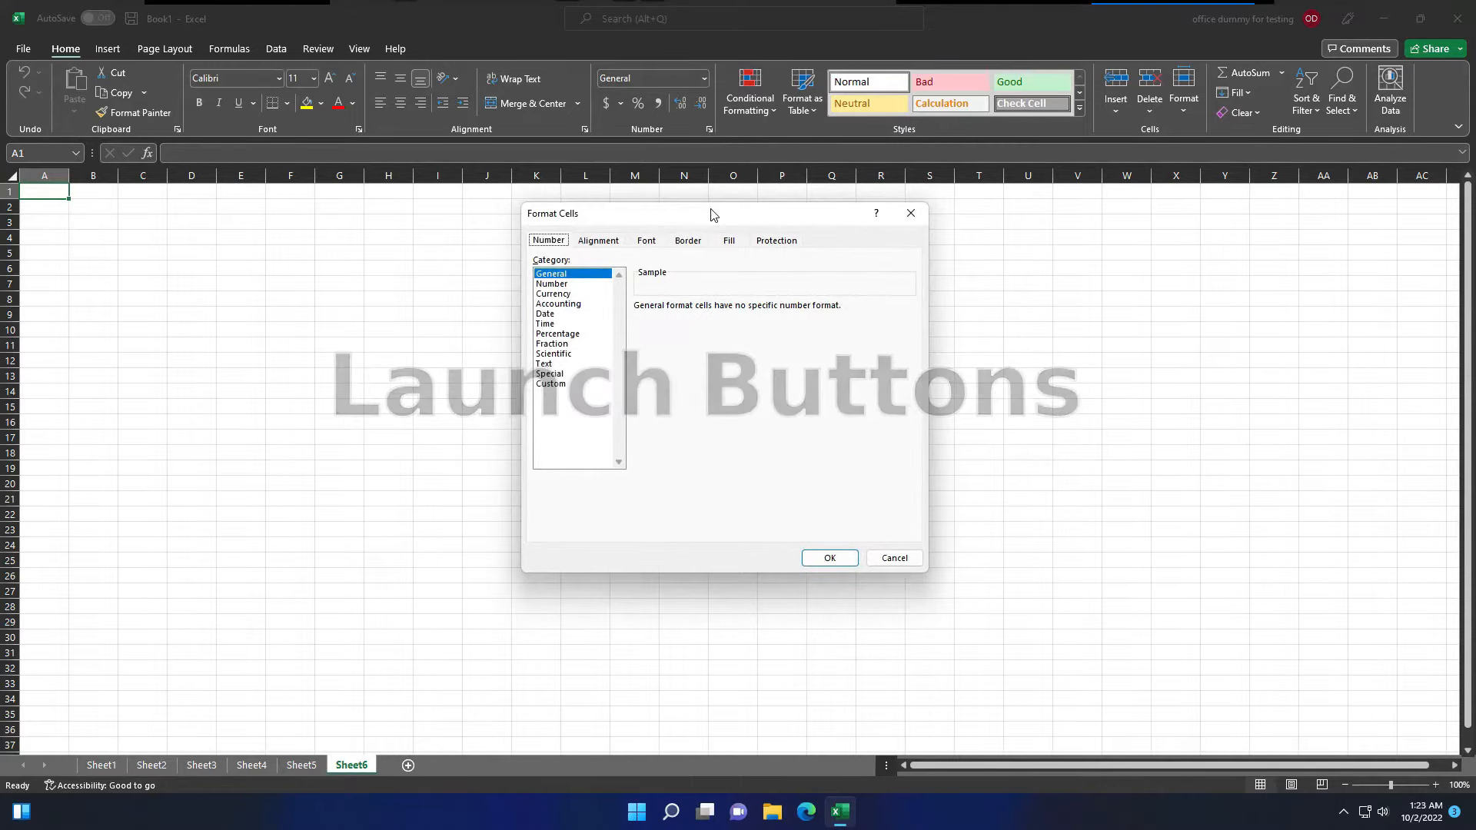
pyautogui.click(910, 213)
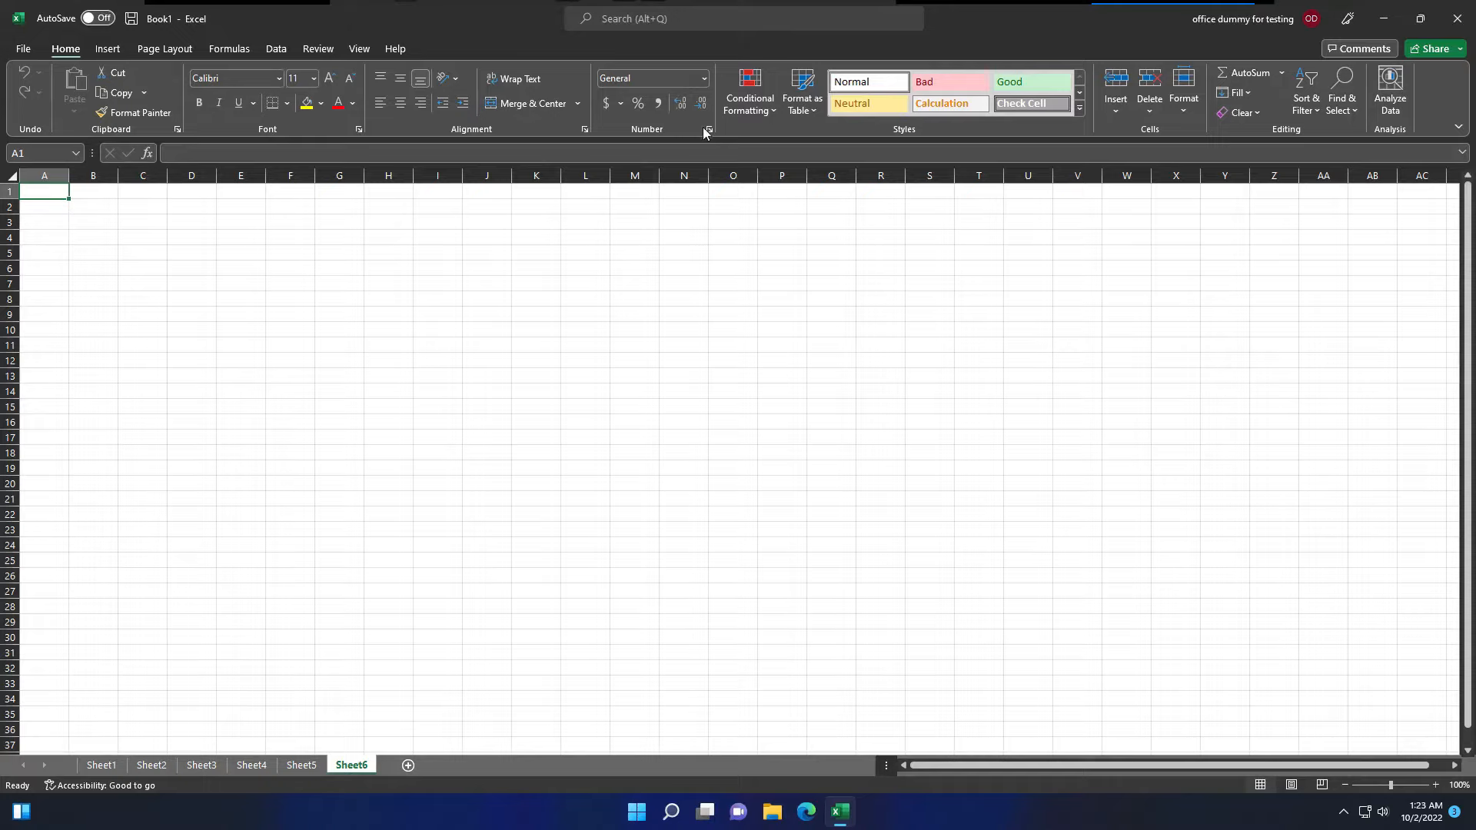
pyautogui.click(358, 130)
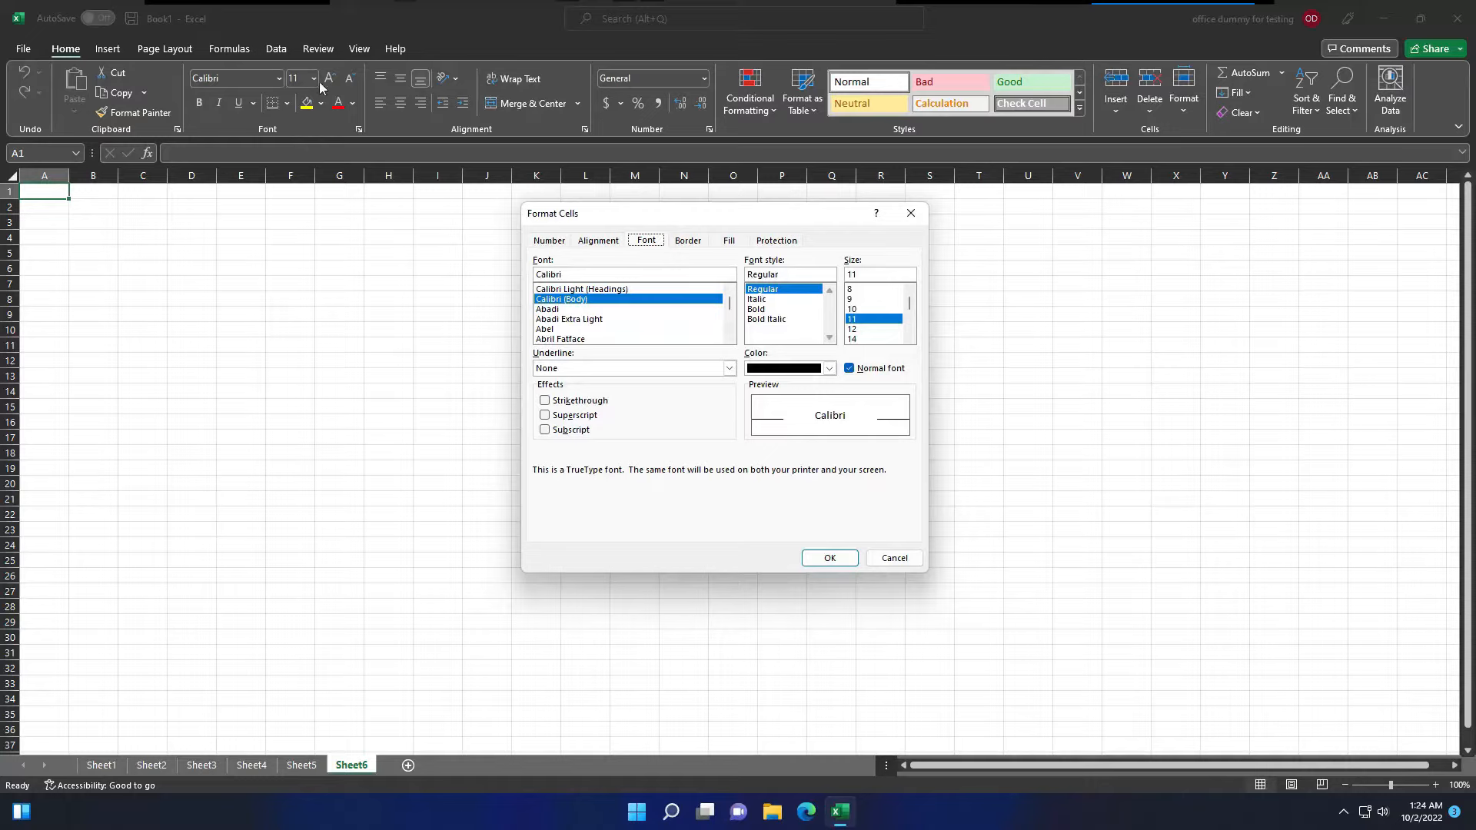
pyautogui.click(784, 241)
pyautogui.click(729, 242)
pyautogui.click(699, 242)
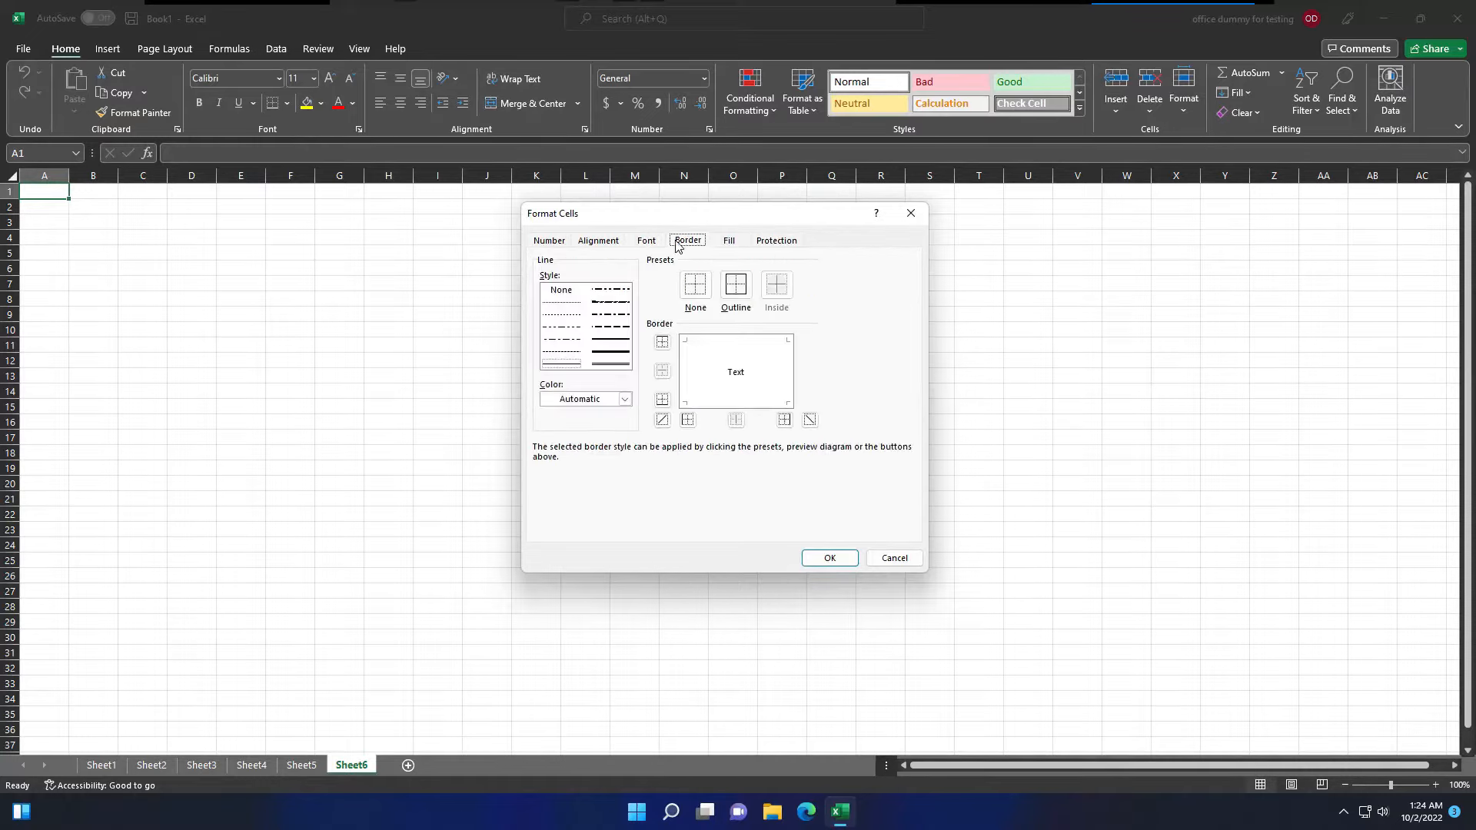
pyautogui.click(658, 243)
pyautogui.click(615, 244)
pyautogui.click(554, 244)
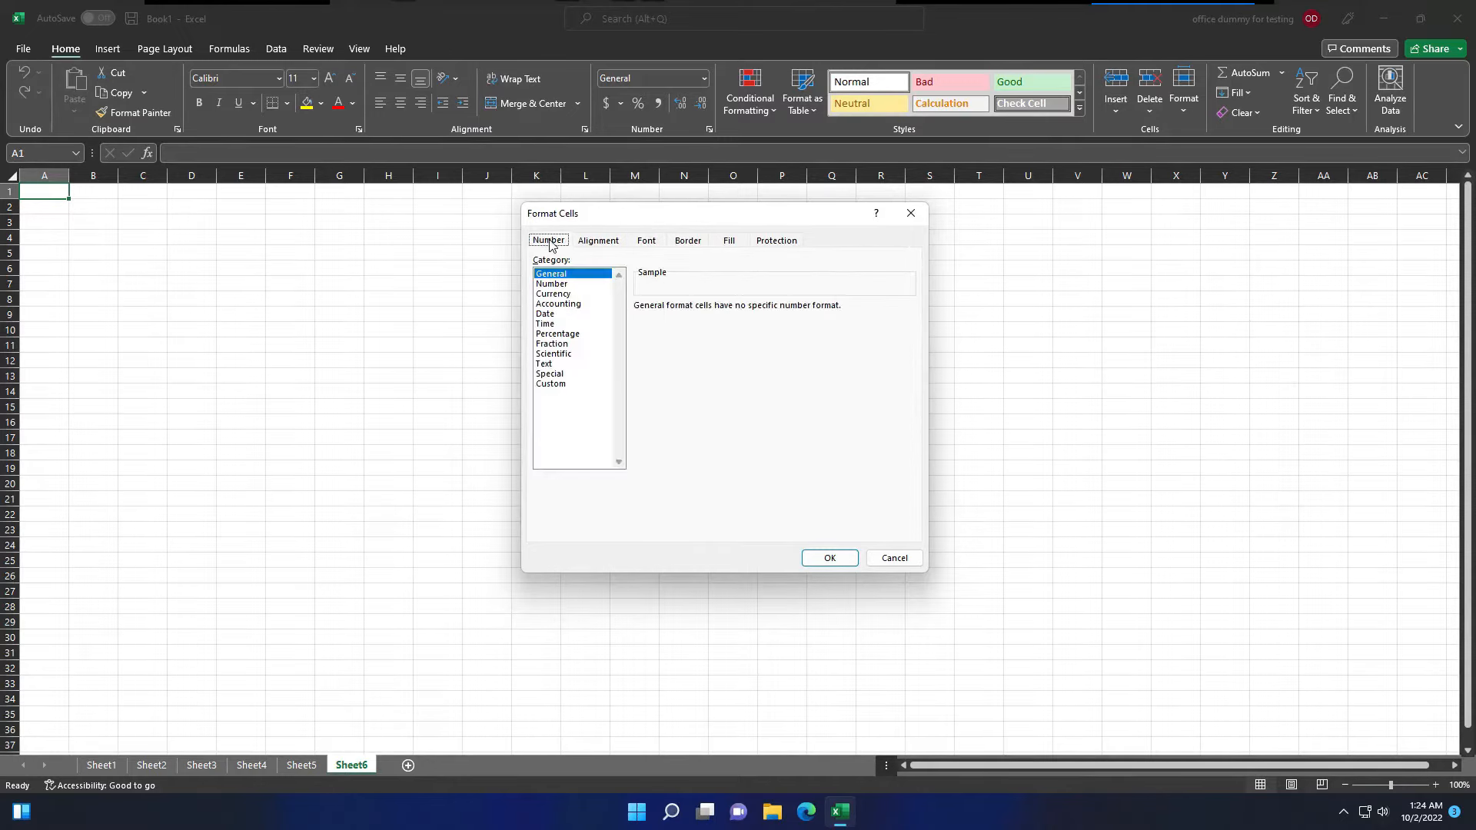
pyautogui.click(912, 214)
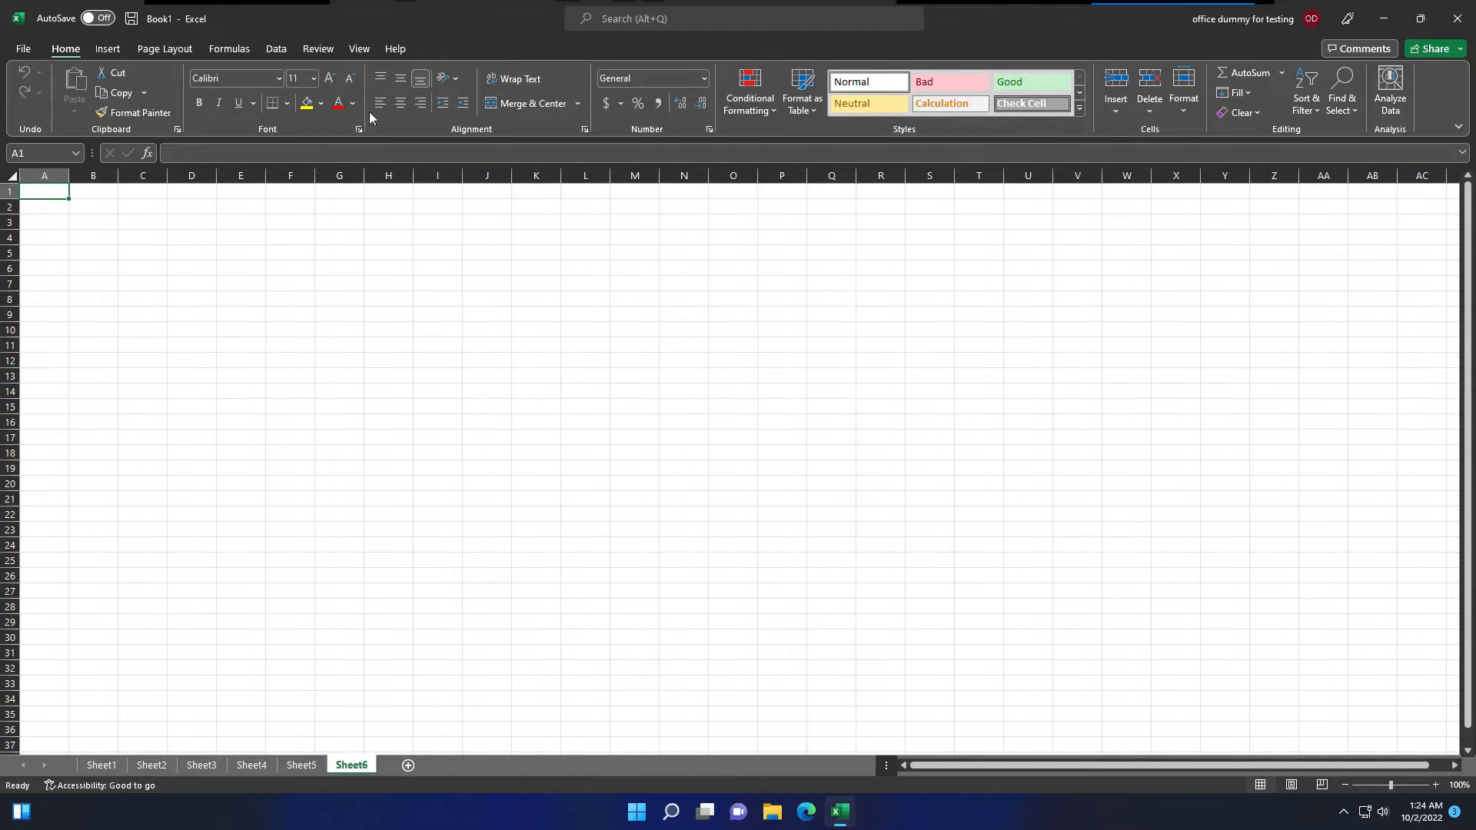
# - Look over the View, Review and Insert commands, dismissing the comments notice and trying to open the chart options
pyautogui.click(359, 50)
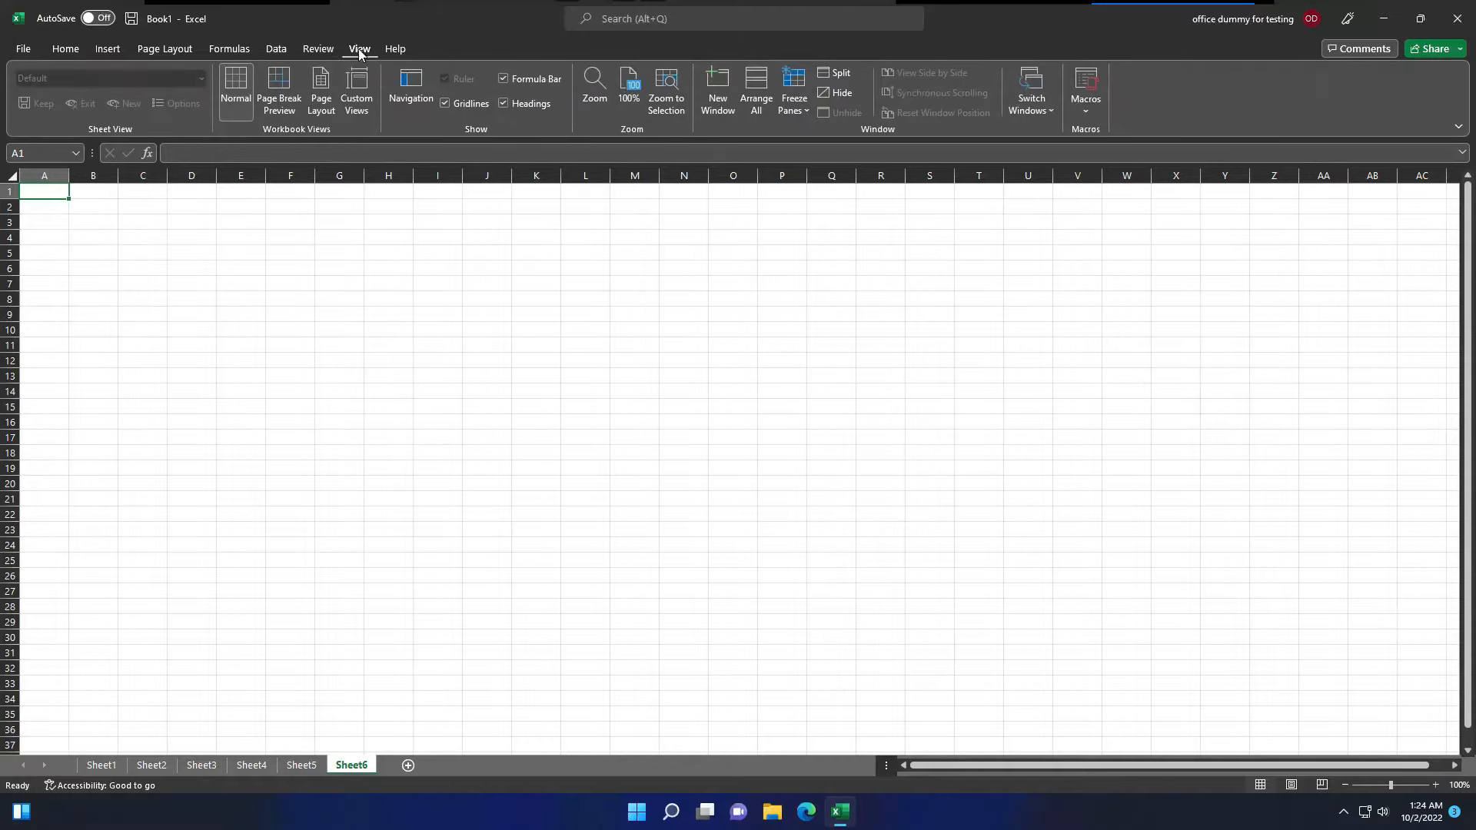
pyautogui.click(318, 49)
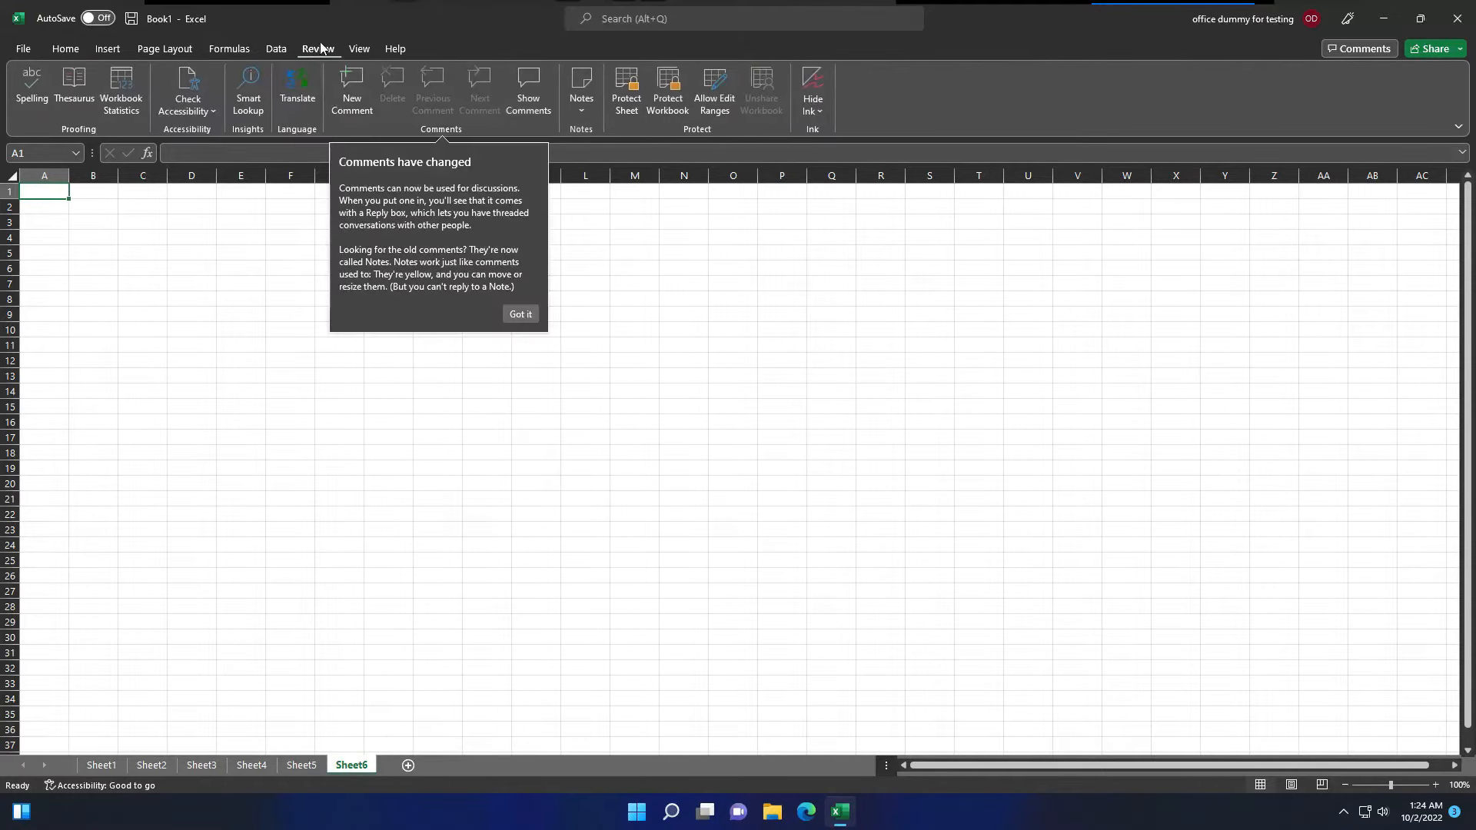
pyautogui.click(521, 315)
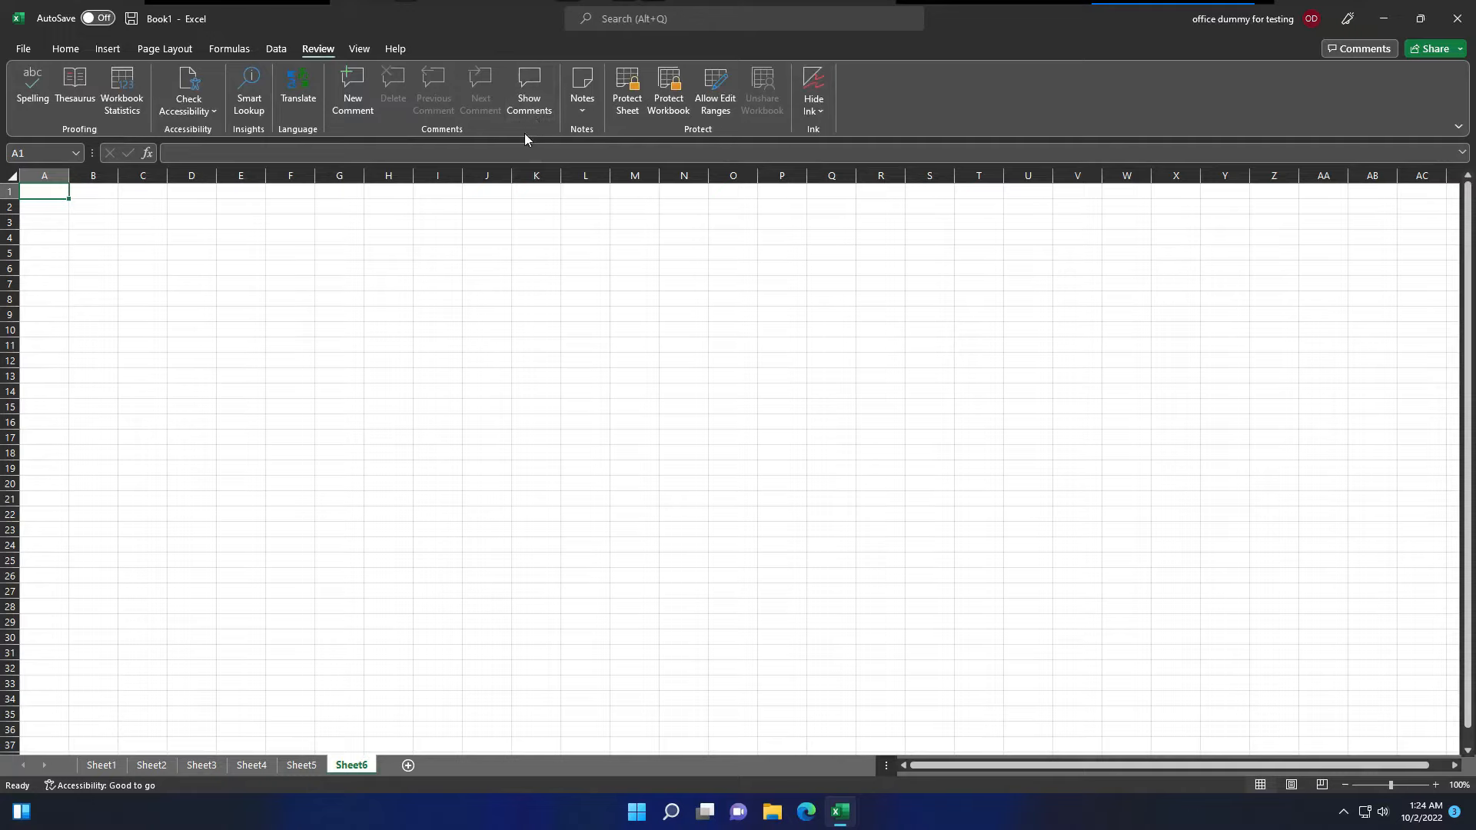
pyautogui.click(106, 50)
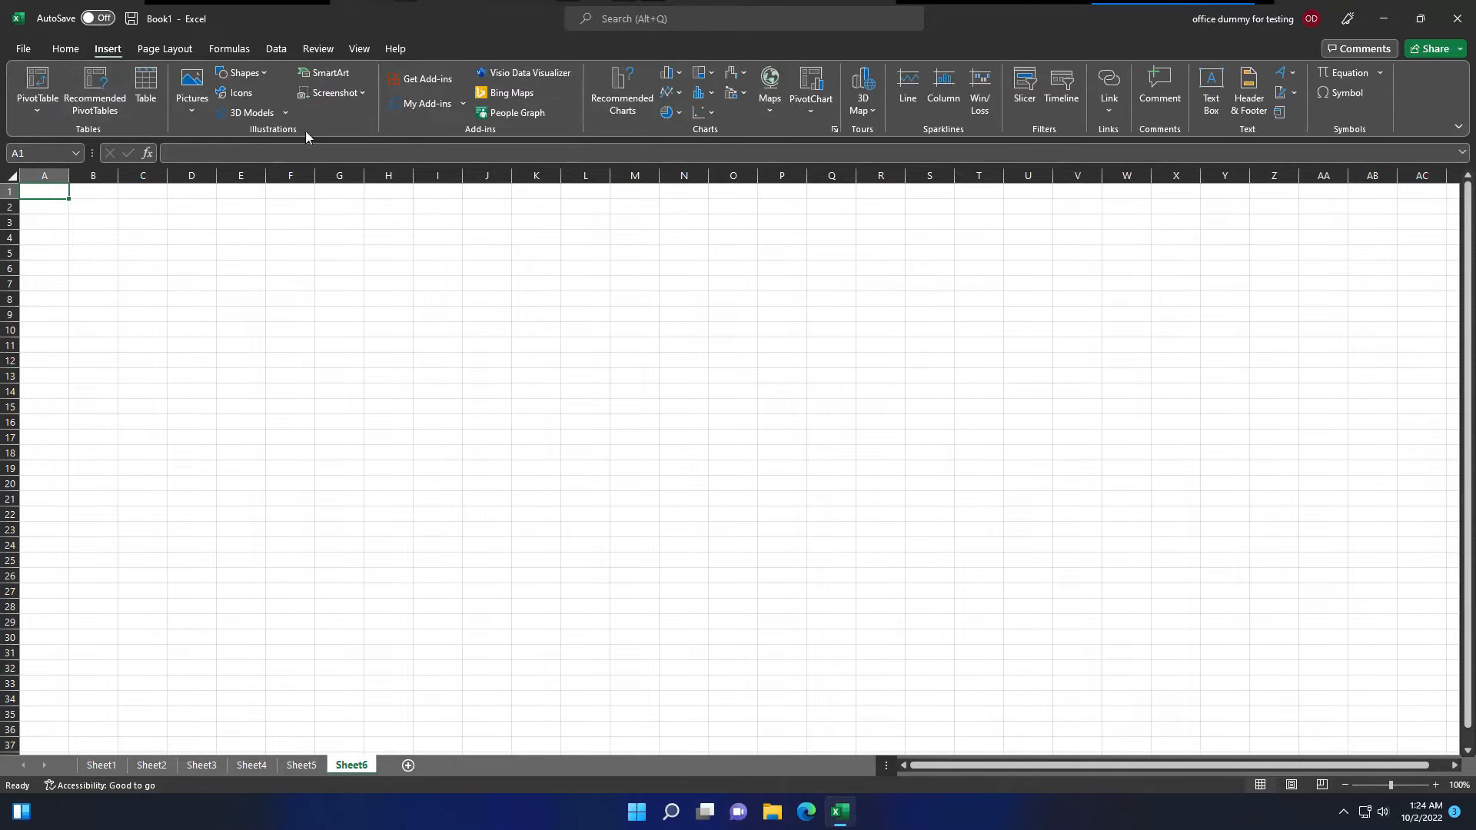
pyautogui.click(836, 130)
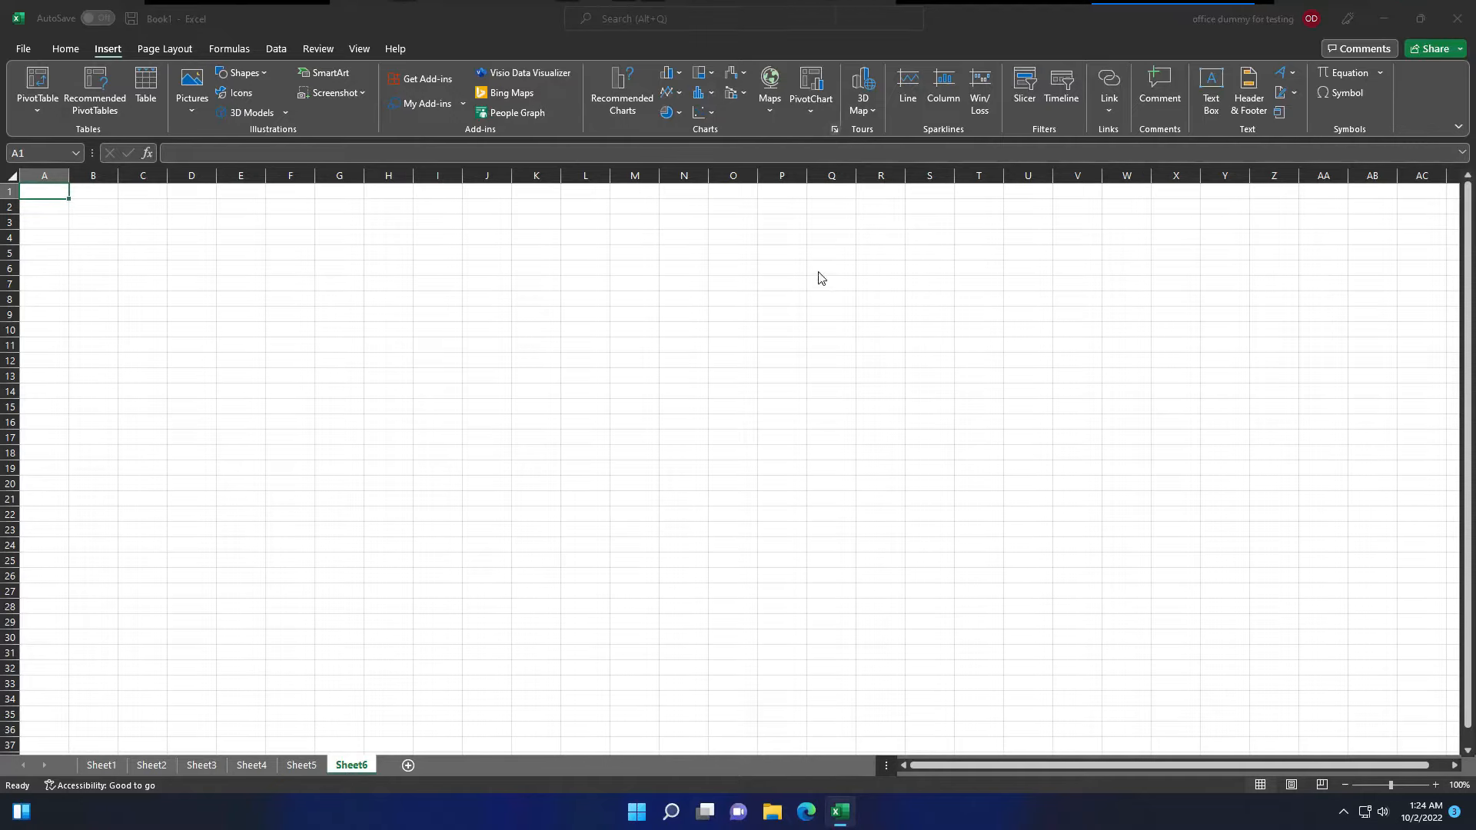
pyautogui.click(741, 448)
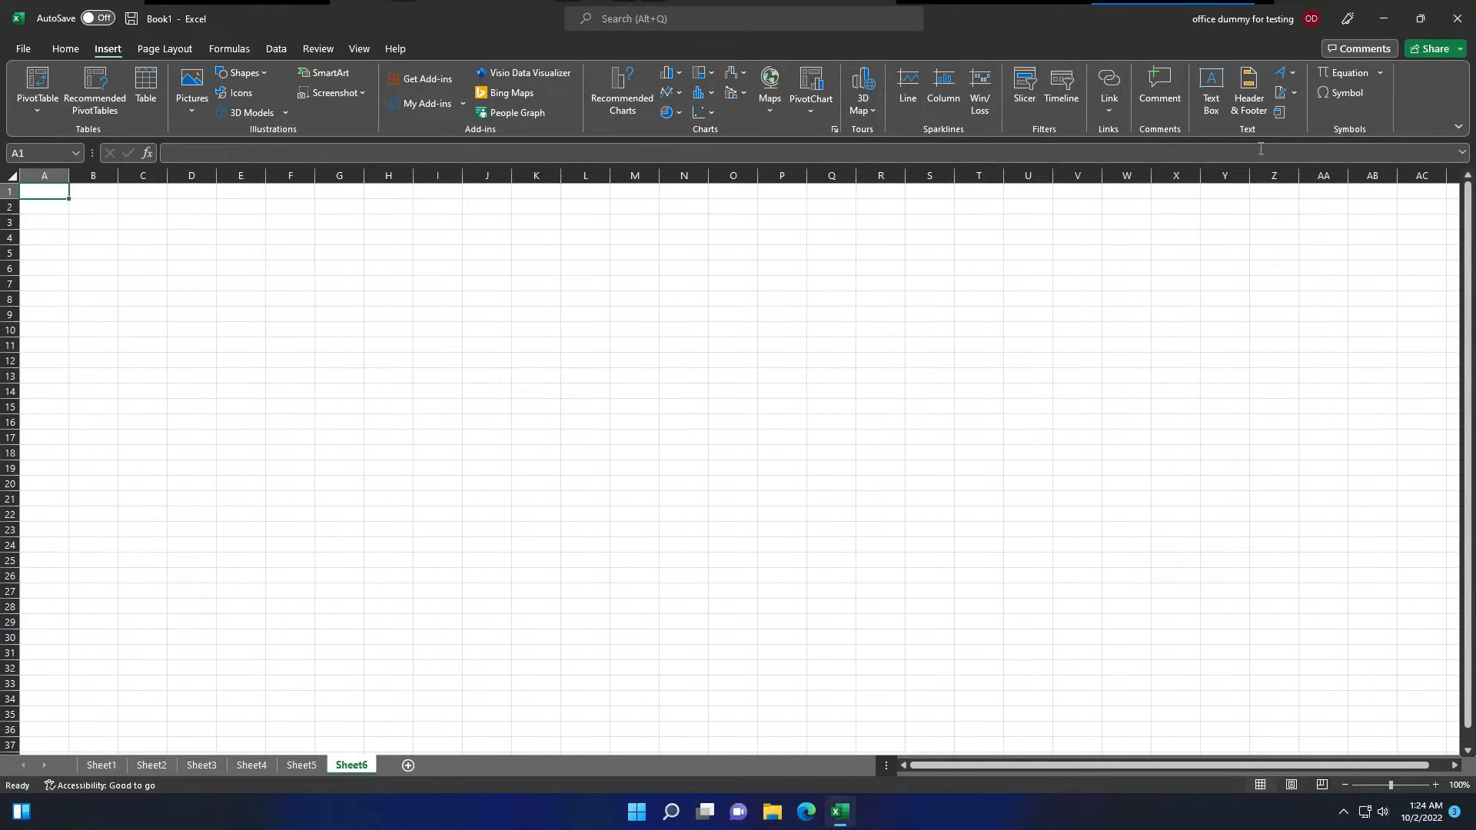
# - Examine the Page Setup options for orientation, scaling and paper size, and close them without changes
pyautogui.click(159, 50)
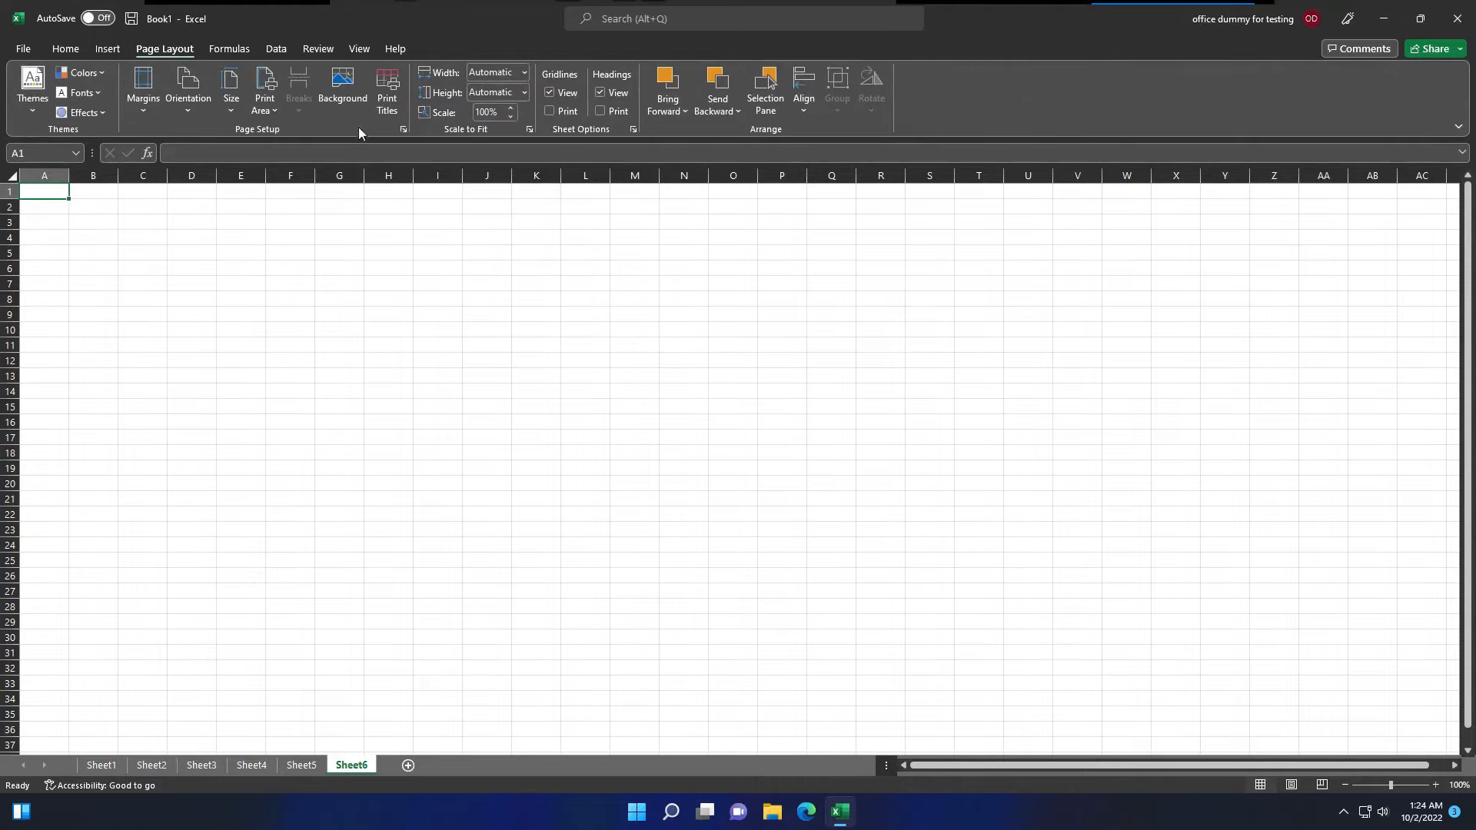
pyautogui.click(403, 130)
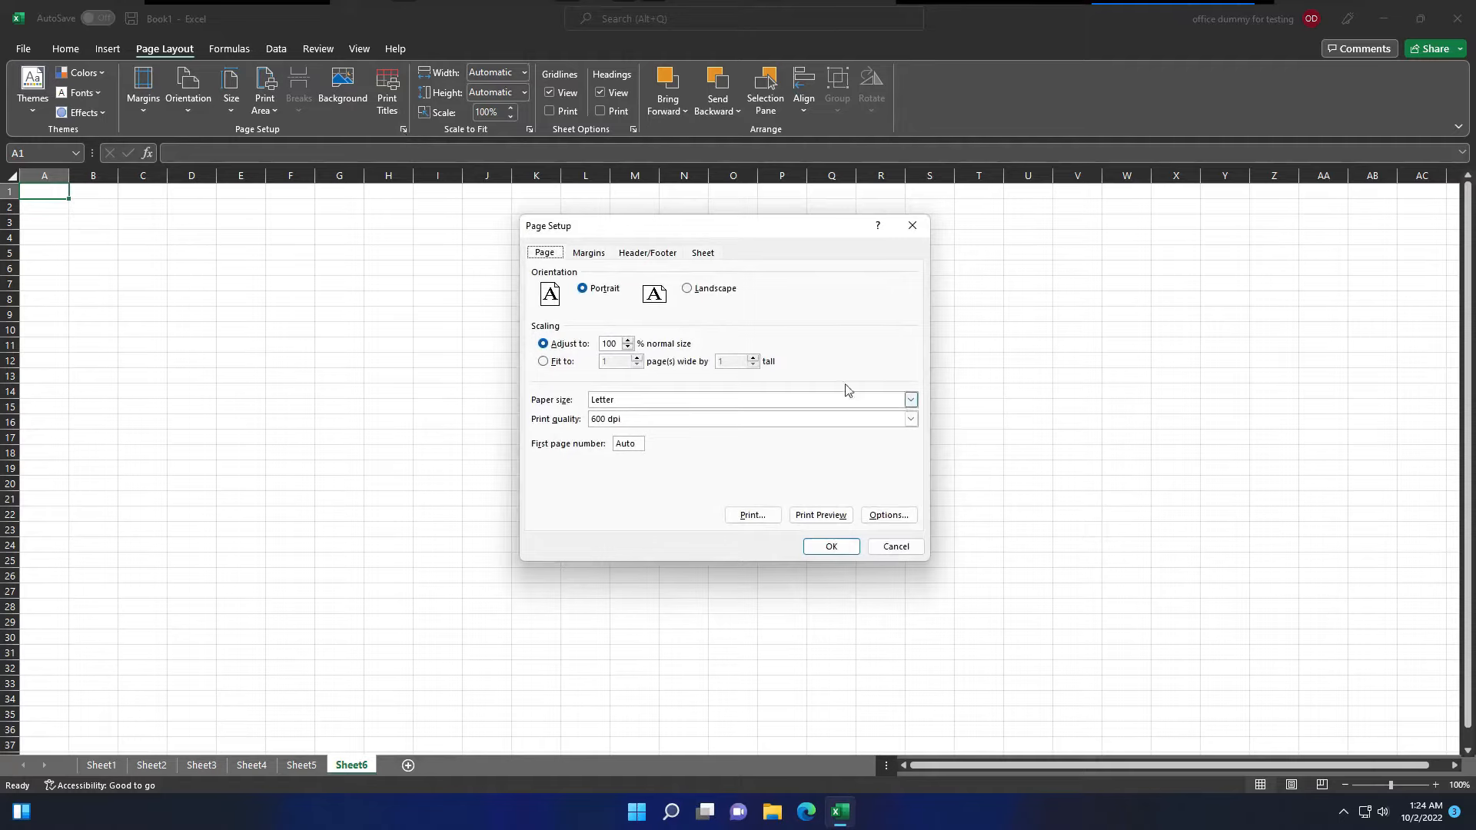
pyautogui.click(913, 225)
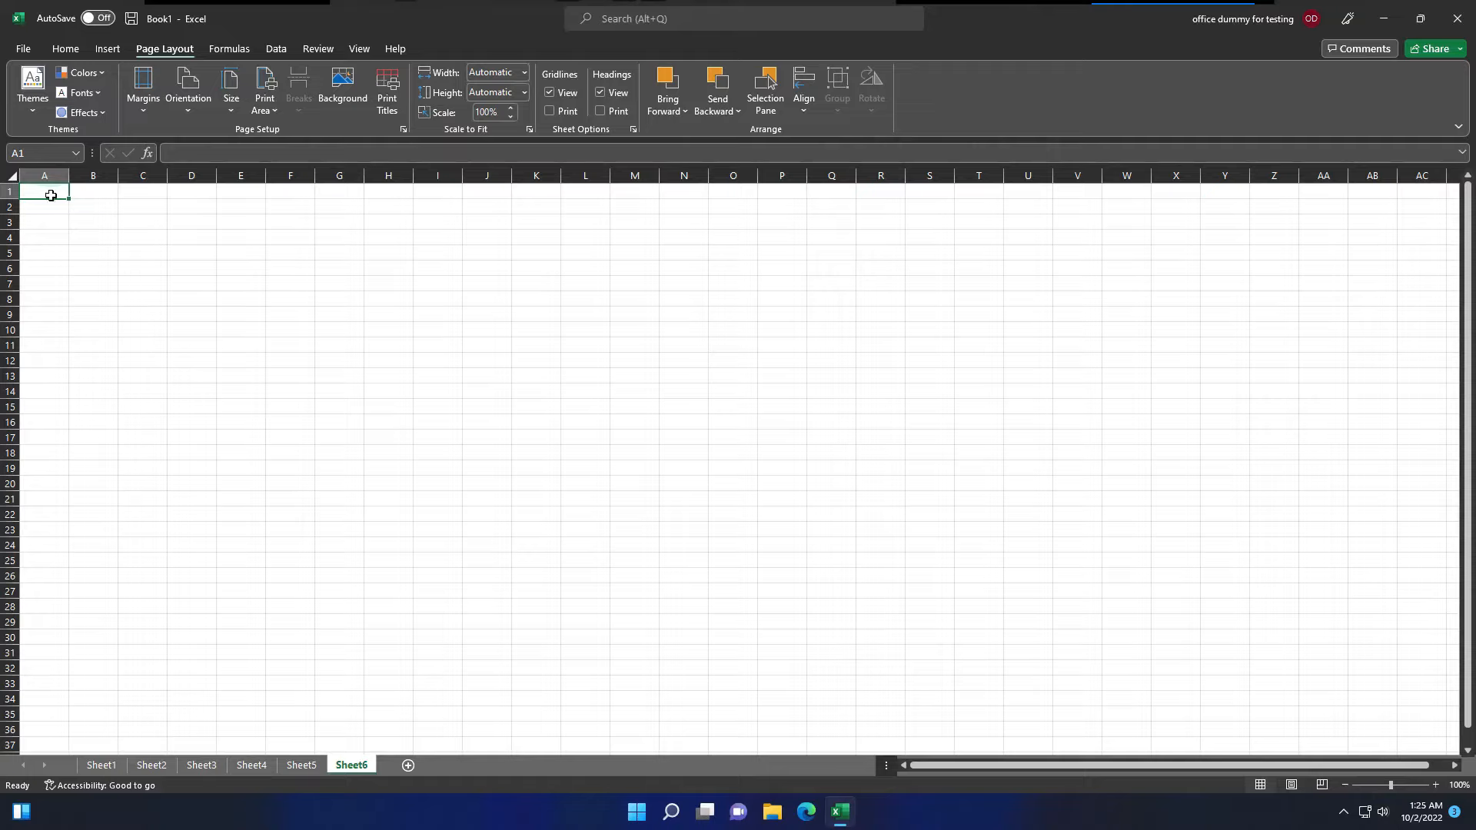
# - Move the active cell along row 1 as far as column CB to examine the column letters, and return the view to column A
pyautogui.click(80, 191)
pyautogui.press('Right')
pyautogui.press('Right')
pyautogui.press('Right')
pyautogui.press('Right')
pyautogui.press('Right')
pyautogui.press('Right')
pyautogui.press('Right')
pyautogui.press('Right')
pyautogui.press('Right')
pyautogui.press('Right')
pyautogui.press('Right')
pyautogui.press('Right')
pyautogui.press('Right')
pyautogui.press('Right')
pyautogui.press('Right')
pyautogui.press('Right')
pyautogui.press('Right')
pyautogui.press('Right')
pyautogui.press('Right')
pyautogui.press('Right')
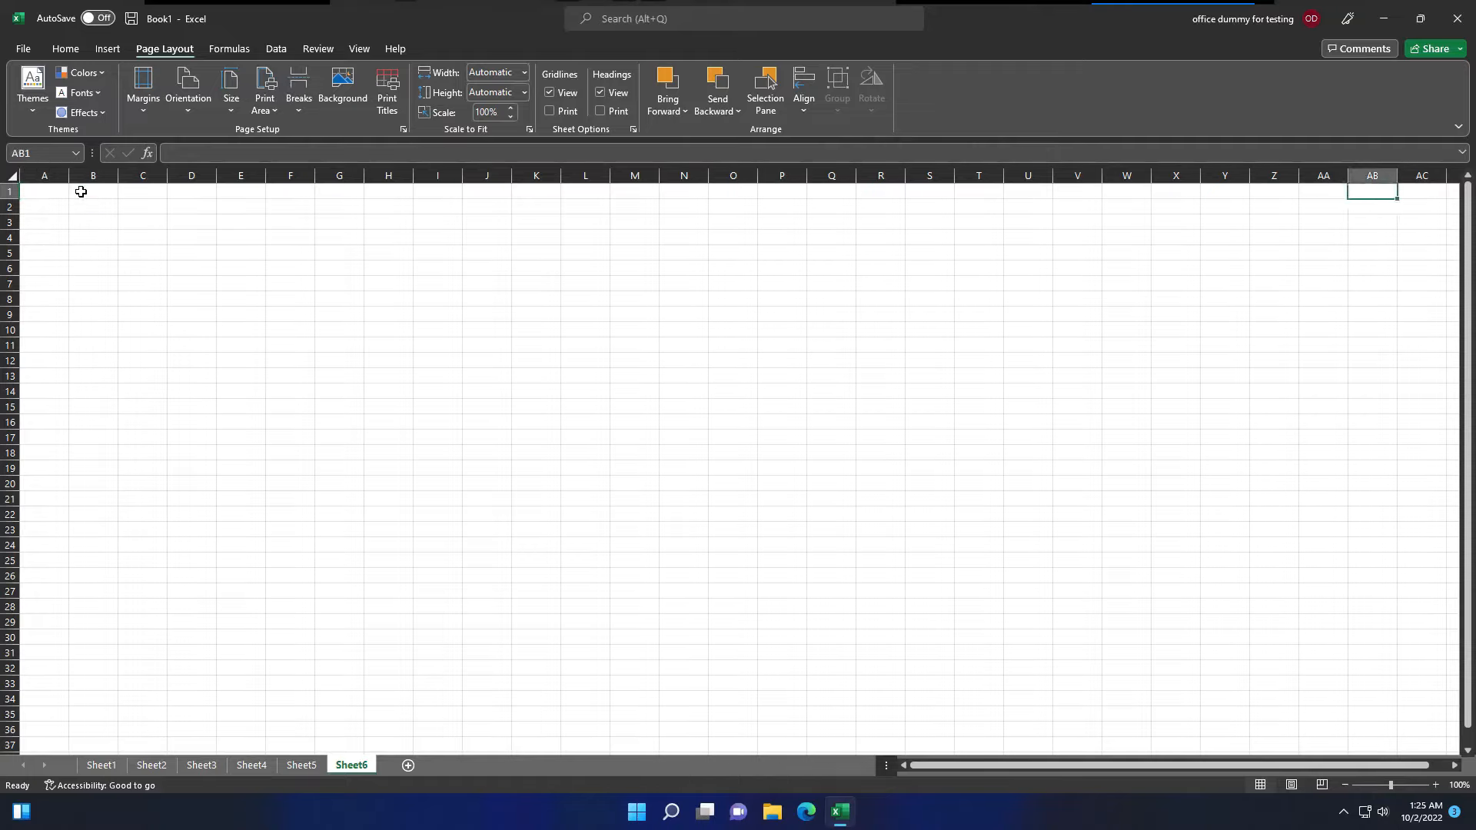
pyautogui.press('Right')
pyautogui.press('Right')
pyautogui.press('Right')
pyautogui.press('Right')
pyautogui.press('Right')
pyautogui.press('Right')
pyautogui.press('Right')
pyautogui.press('Right')
pyautogui.press('Right')
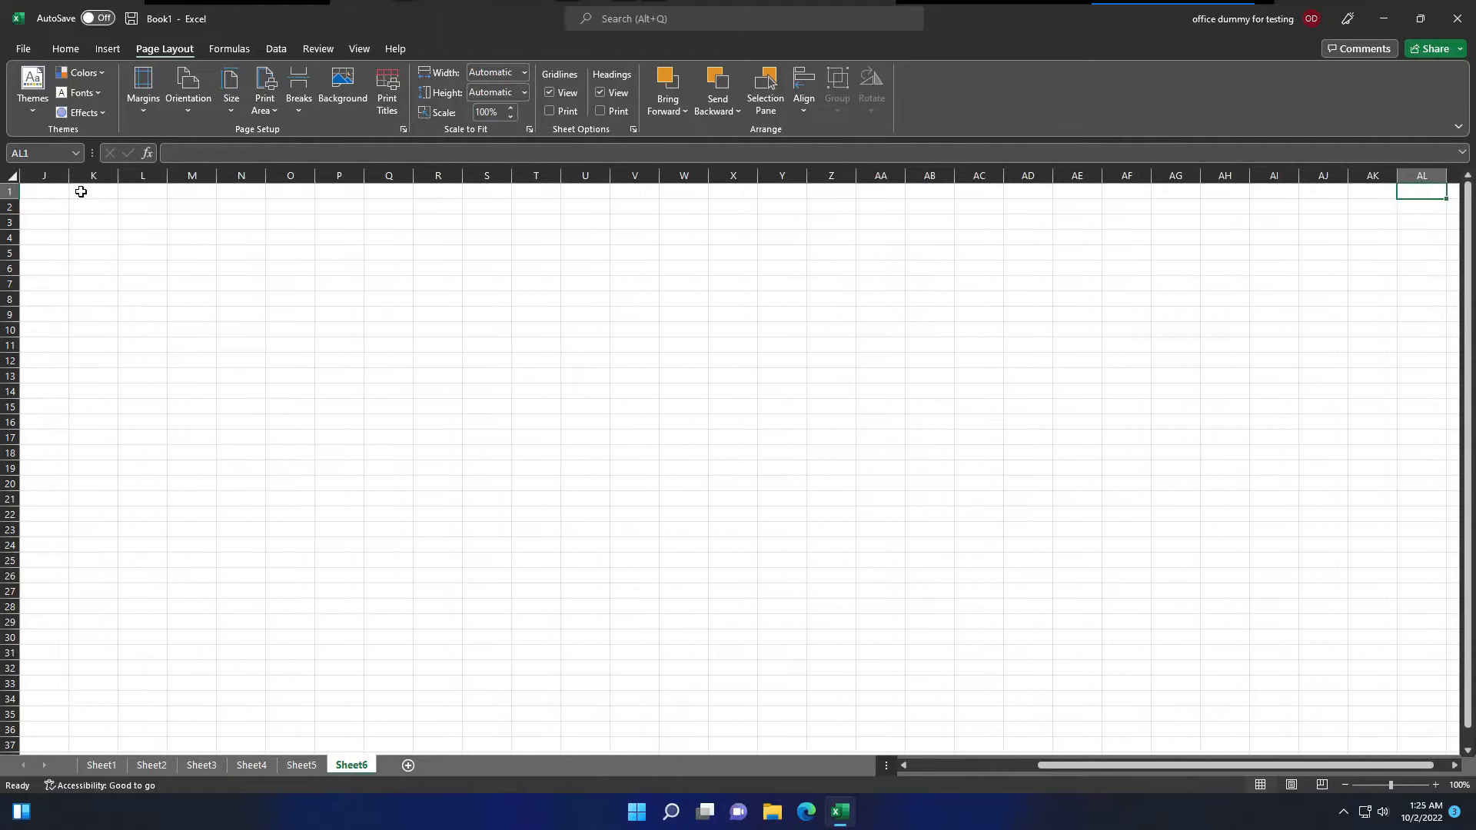
pyautogui.press('Right')
pyautogui.press('Right')
pyautogui.press('Right')
pyautogui.press('Right')
pyautogui.press('Right')
pyautogui.press('Right')
pyautogui.press('Right')
pyautogui.press('Right')
pyautogui.press('Right')
pyautogui.press('Right')
pyautogui.press('Right')
pyautogui.press('Right')
pyautogui.press('Right')
pyautogui.press('Right')
pyautogui.press('Right')
pyautogui.press('Right')
pyautogui.press('Right')
pyautogui.press('Right')
pyautogui.press('Right')
pyautogui.press('Right')
pyautogui.press('Right')
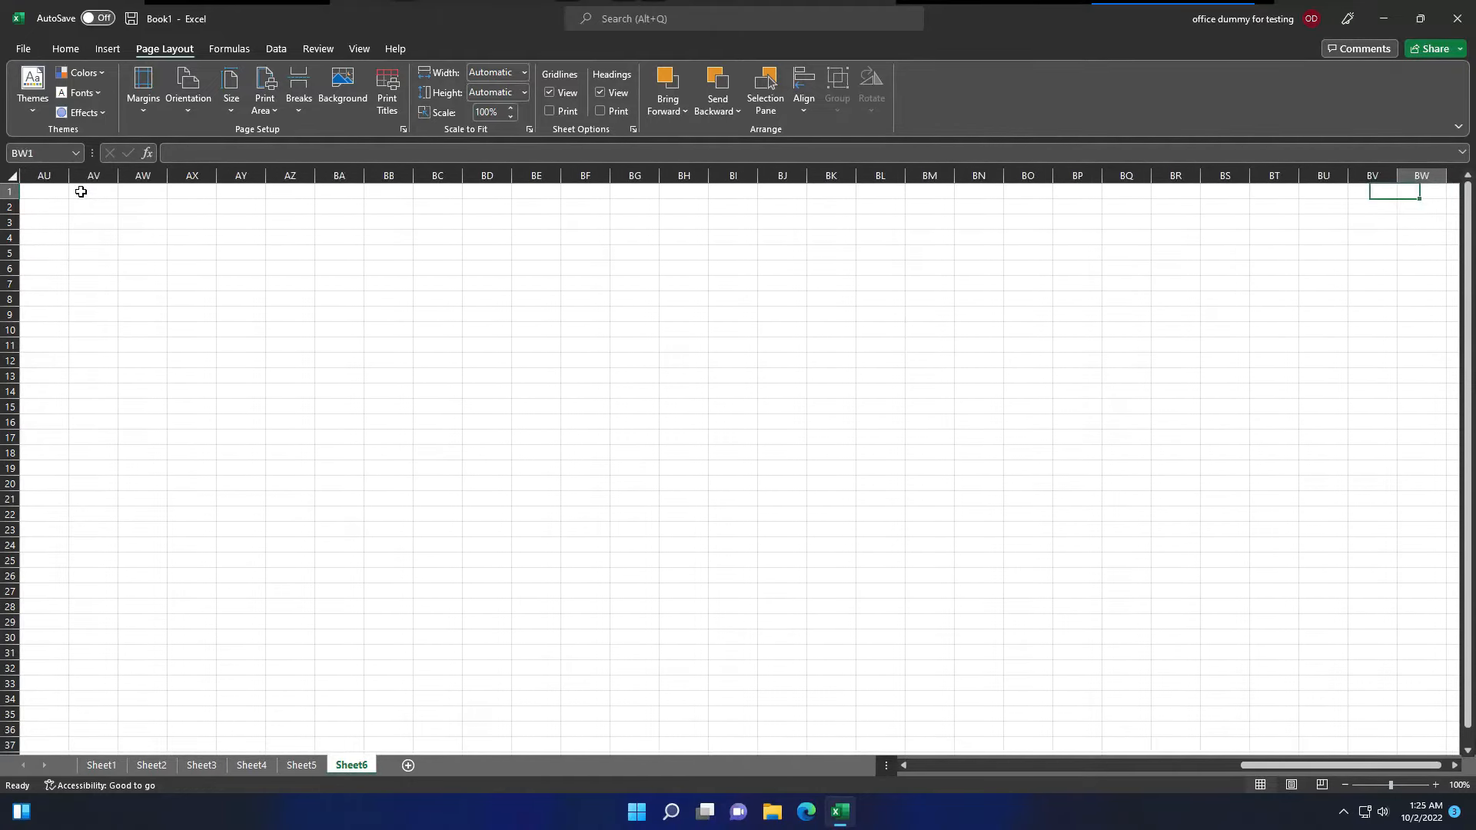
pyautogui.press('Right')
pyautogui.press('Right')
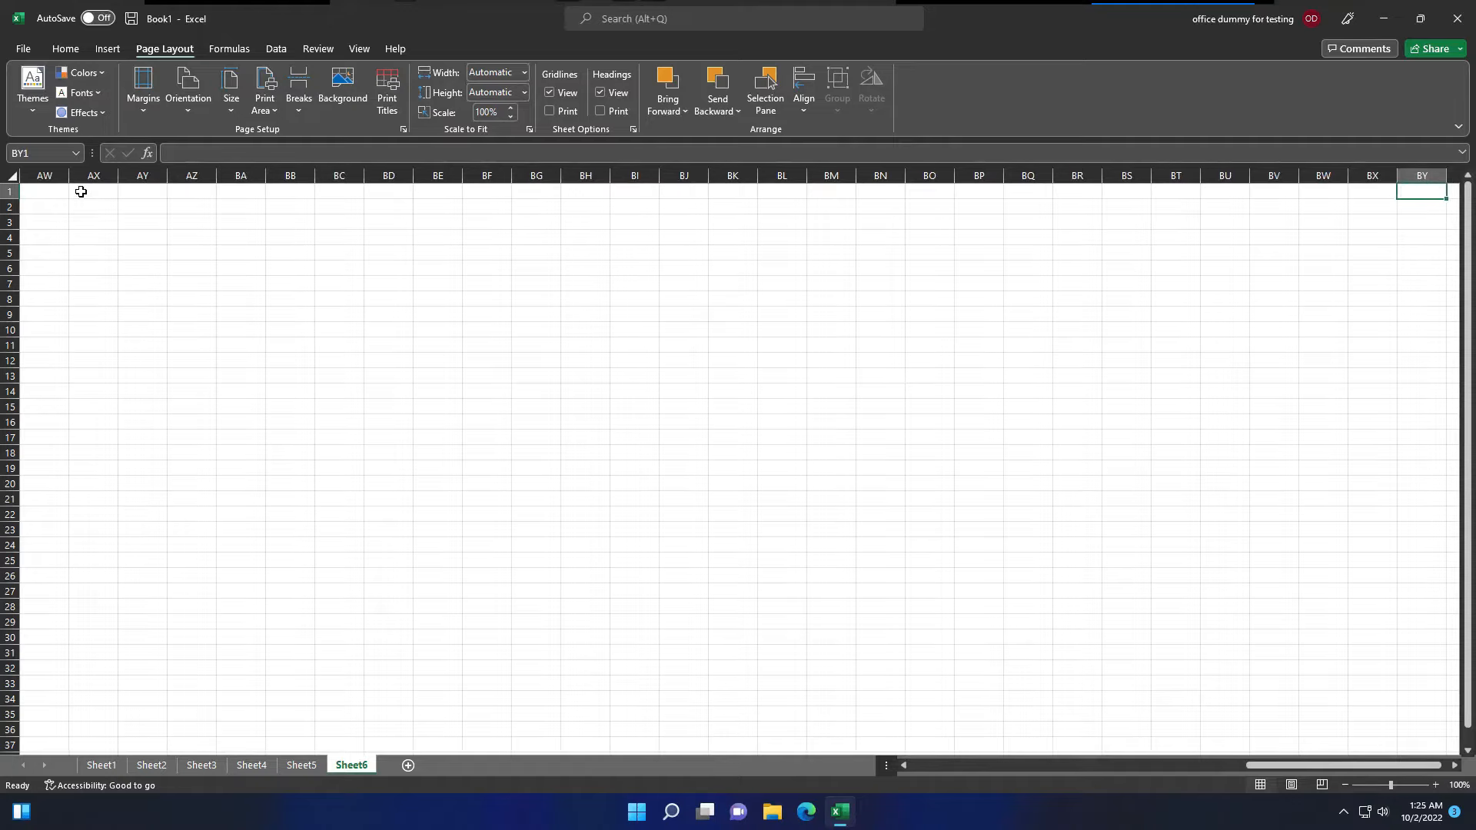
pyautogui.press('Right')
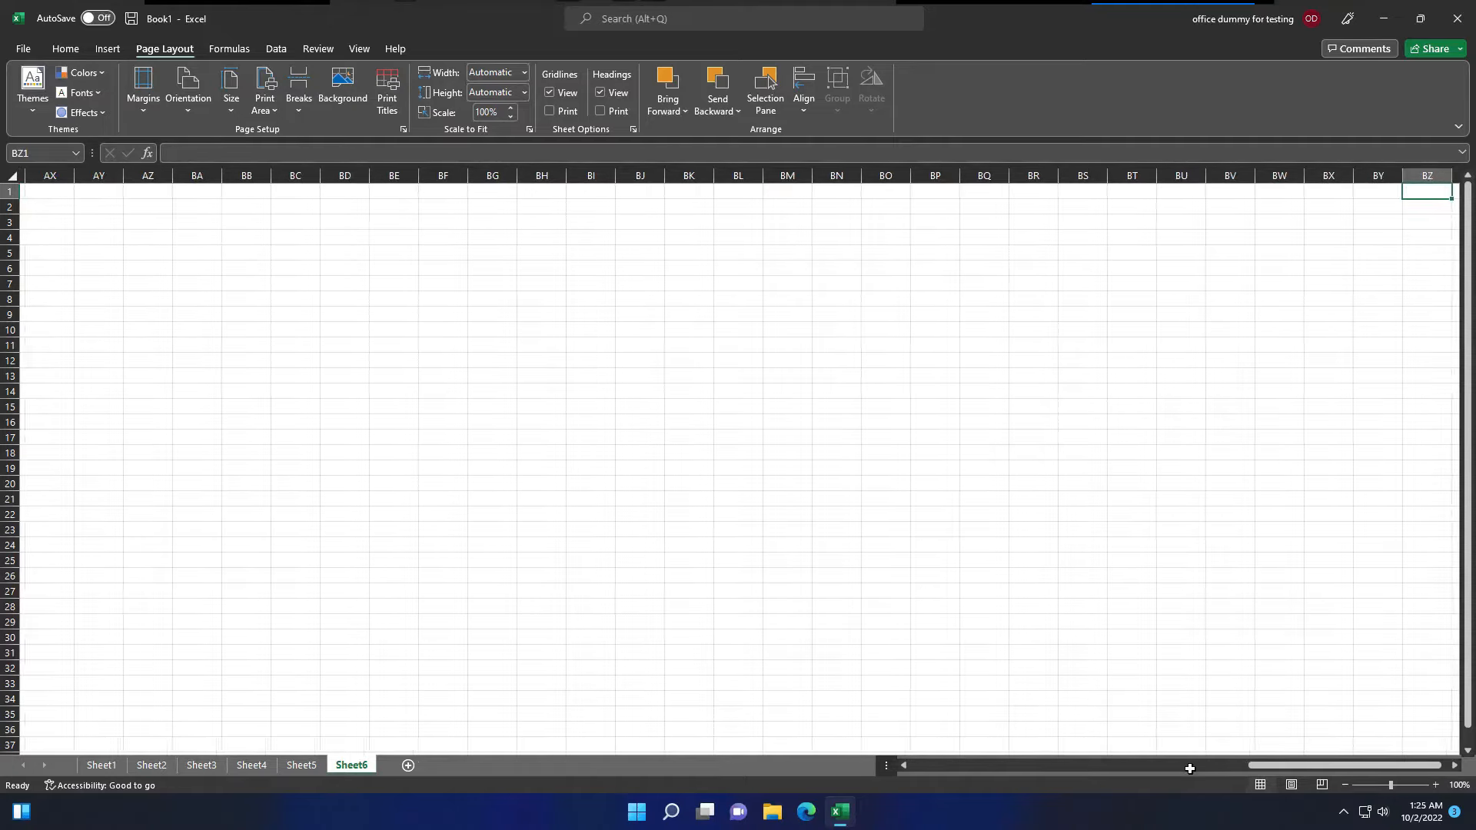
pyautogui.press('Right')
pyautogui.press('Right')
pyautogui.click(1189, 769)
pyautogui.moveTo(1139, 770); pyautogui.dragTo(913, 766)
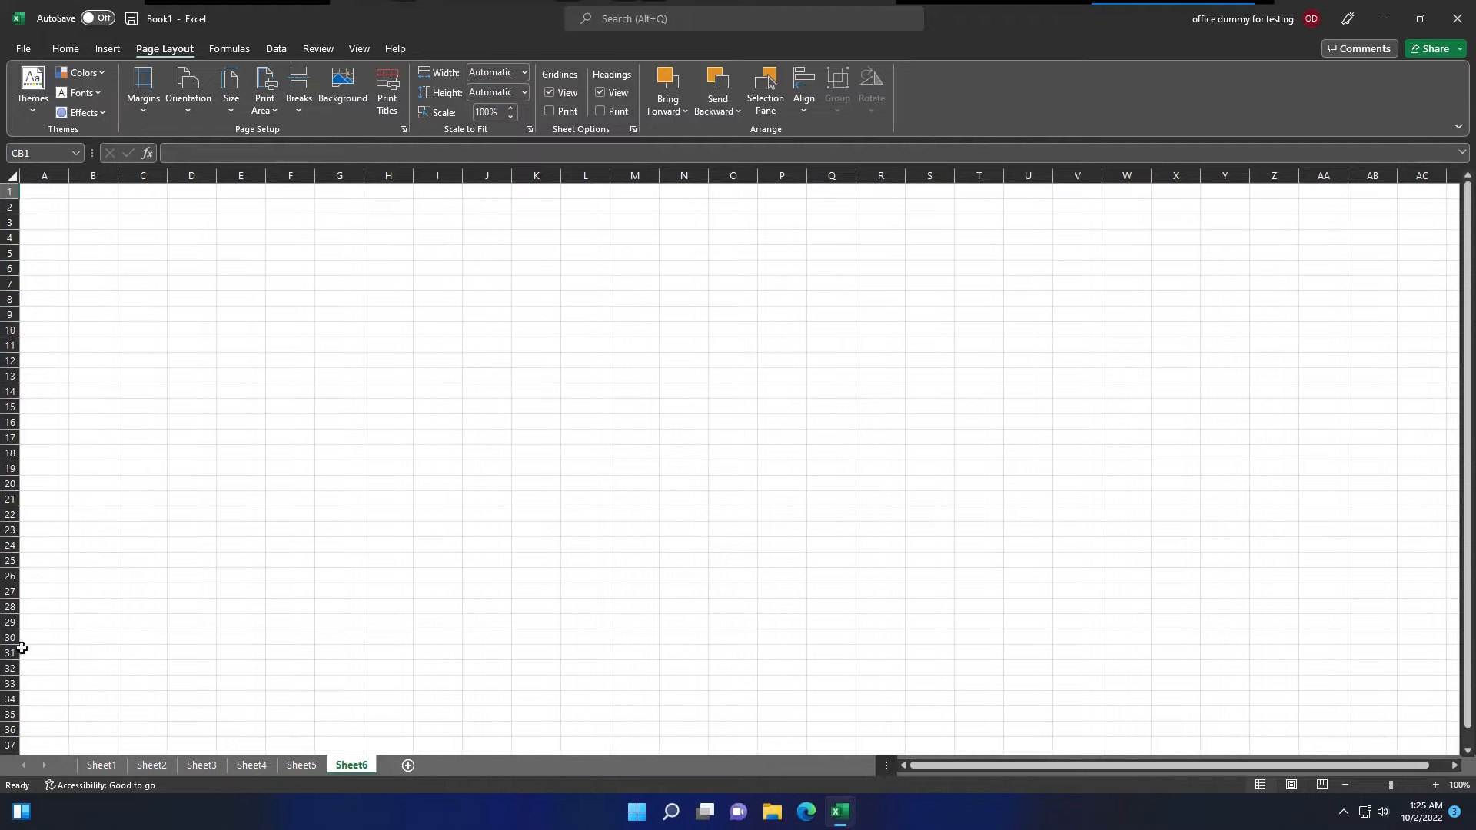
# - Move the active cell down column A from A2 to A68 to examine the row numbering
pyautogui.click(42, 209)
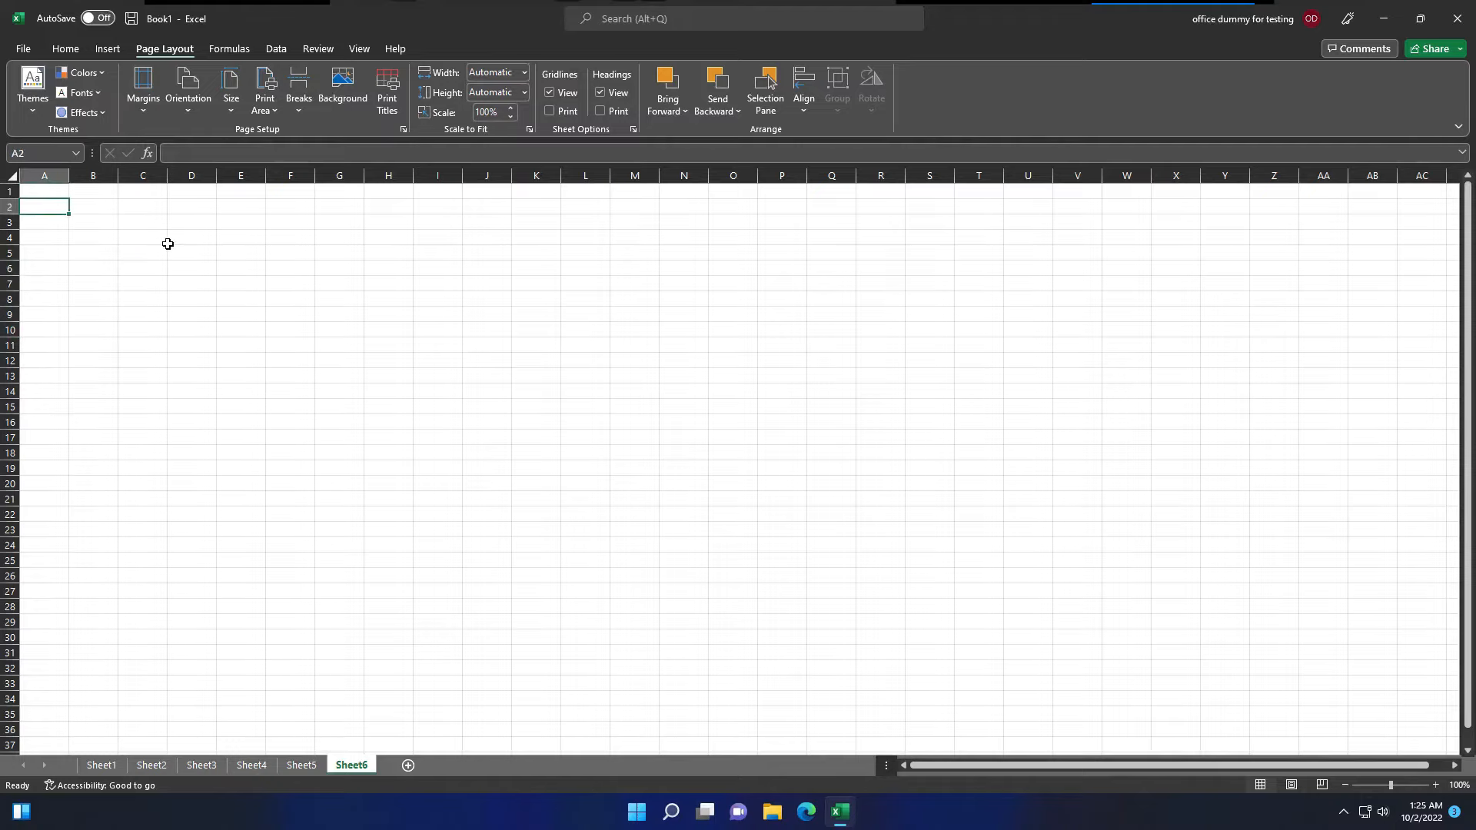
pyautogui.press('Down')
pyautogui.press('Down')
pyautogui.press('Down')
pyautogui.press('Down')
pyautogui.press('Down')
pyautogui.press('Down')
pyautogui.press('Down')
pyautogui.press('Down')
pyautogui.press('Down')
pyautogui.press('Down')
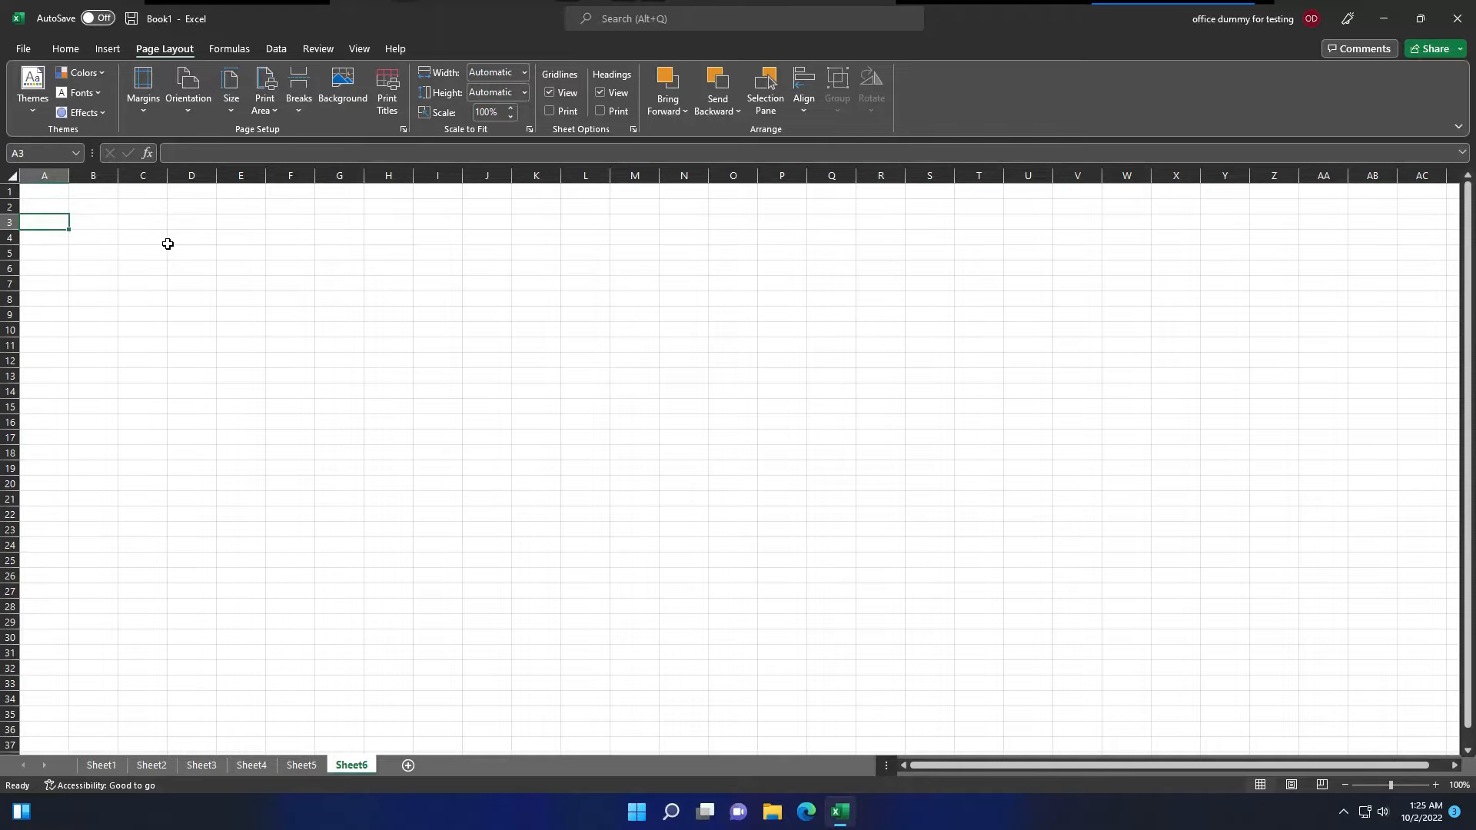
pyautogui.press('Down')
pyautogui.press('Down')
pyautogui.press('Down')
pyautogui.press('Down')
pyautogui.press('Down')
pyautogui.press('Down')
pyautogui.press('Down')
pyautogui.press('Down')
pyautogui.press('Down')
pyautogui.press('Down')
pyautogui.press('Down')
pyautogui.press('Down')
pyautogui.press('Down')
pyautogui.press('Down')
pyautogui.press('Down')
pyautogui.press('Down')
pyautogui.press('Down')
pyautogui.press('Down')
pyautogui.press('Down')
pyautogui.press('Down')
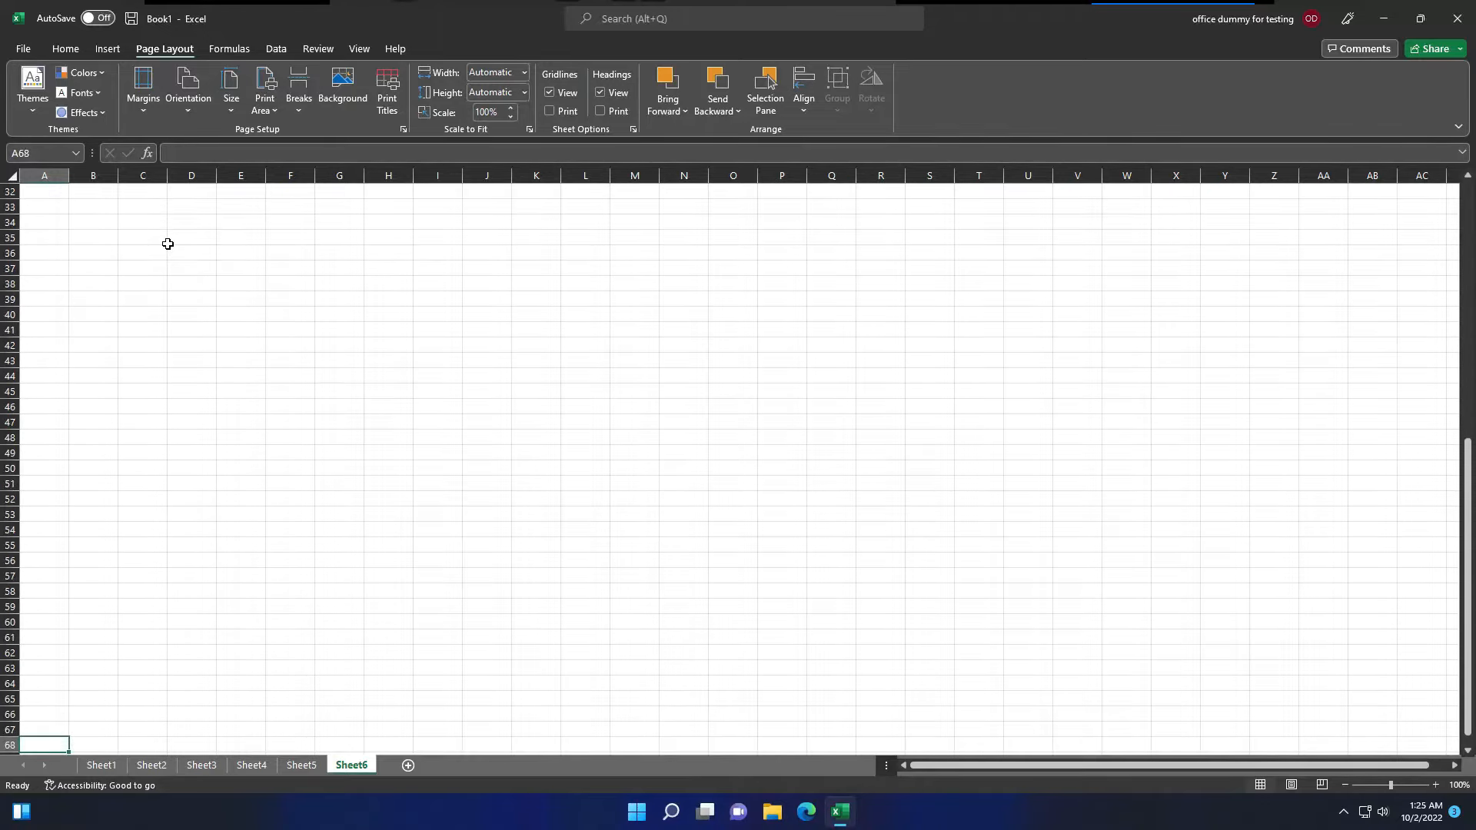
# - Move the active cell along row 32 from B32 to J32
pyautogui.click(98, 195)
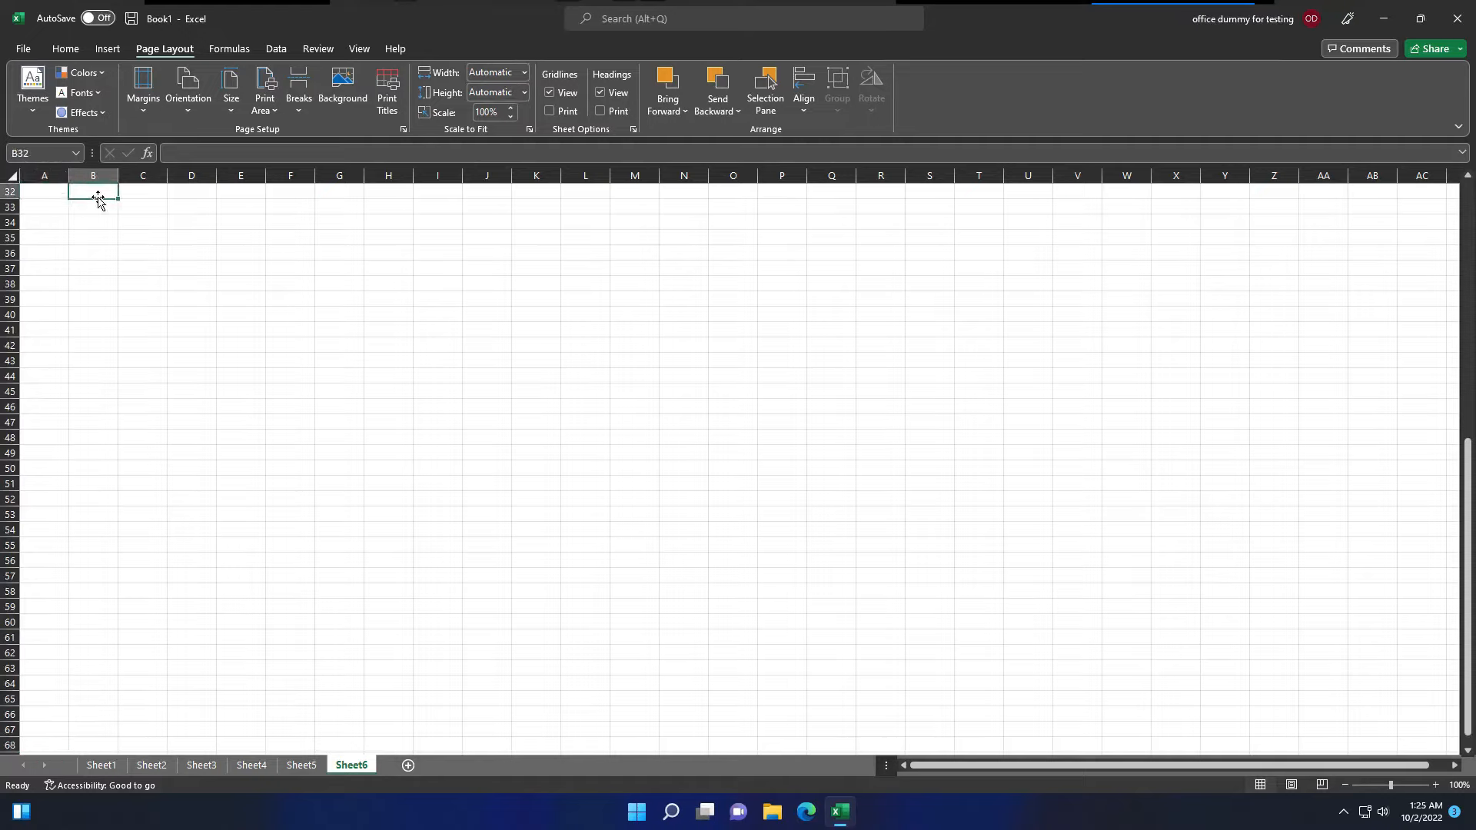
pyautogui.press('Right')
pyautogui.press('Right')
pyautogui.press('Right')
pyautogui.press('Right')
pyautogui.press('Right')
pyautogui.press('Right')
pyautogui.press('Right')
pyautogui.press('Right')
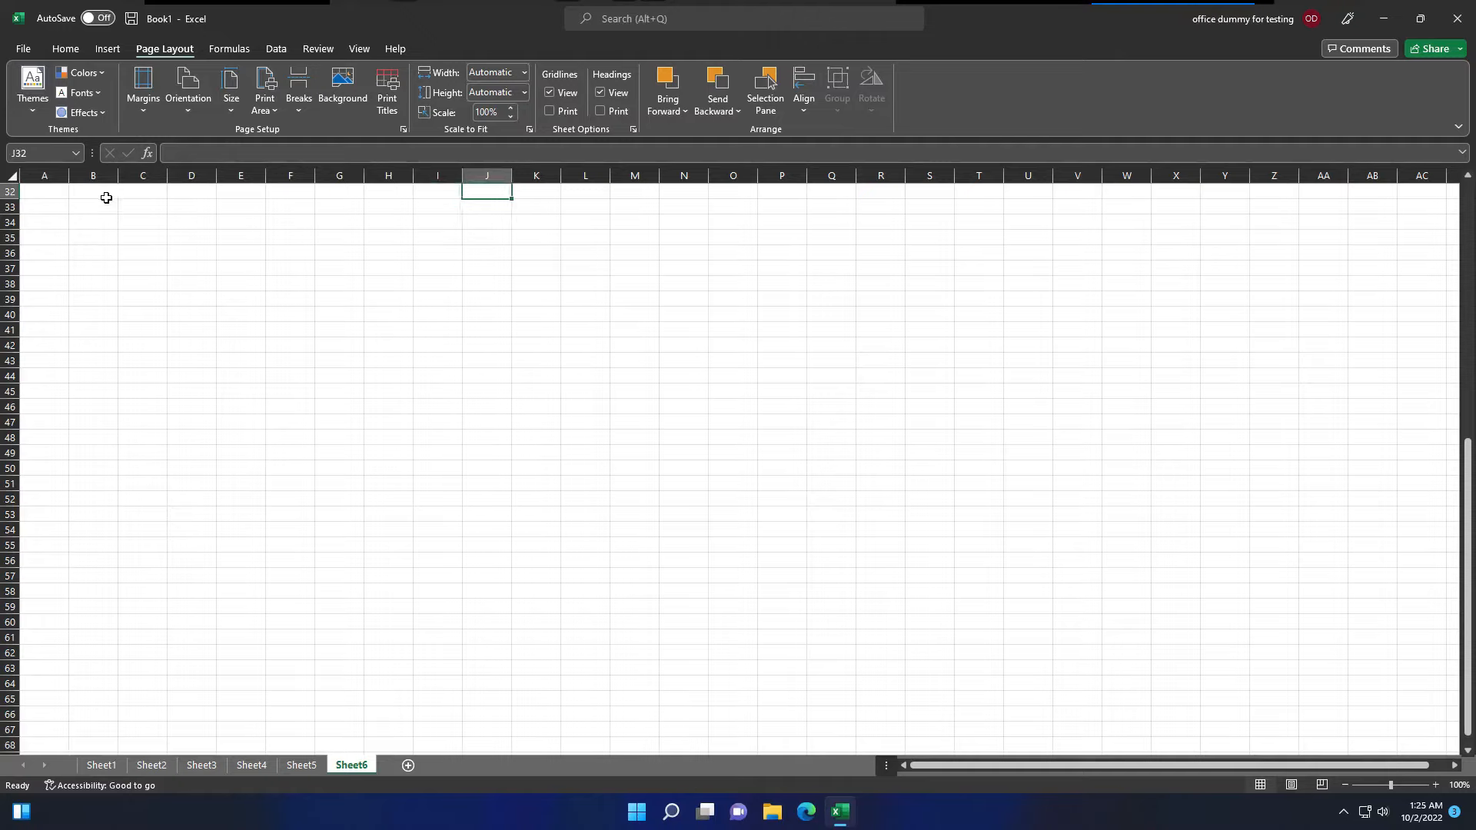
# - Select cells H33, K33, K43 and K45 one after another to read their cell addresses
pyautogui.click(388, 207)
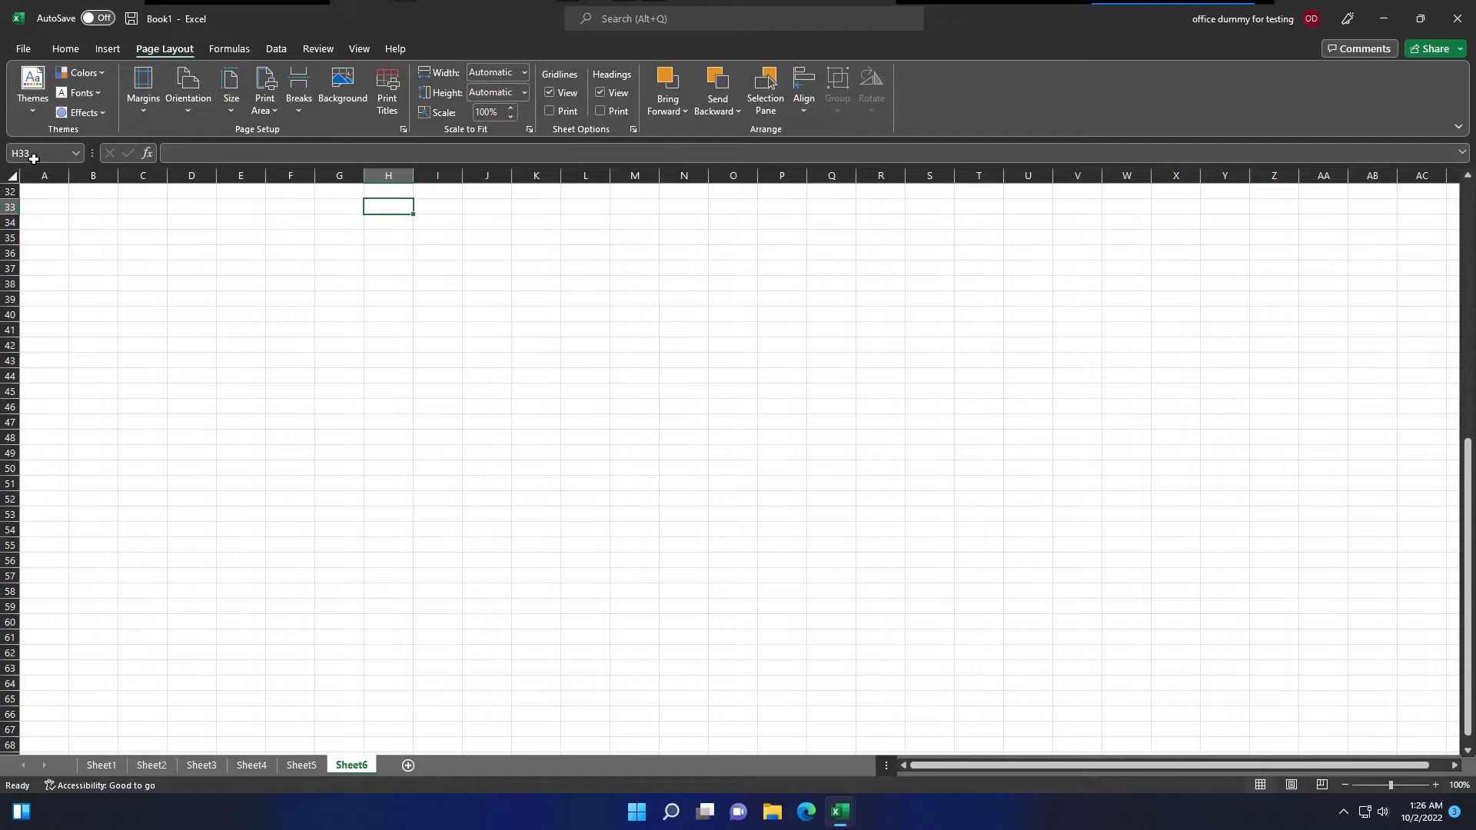
pyautogui.click(537, 208)
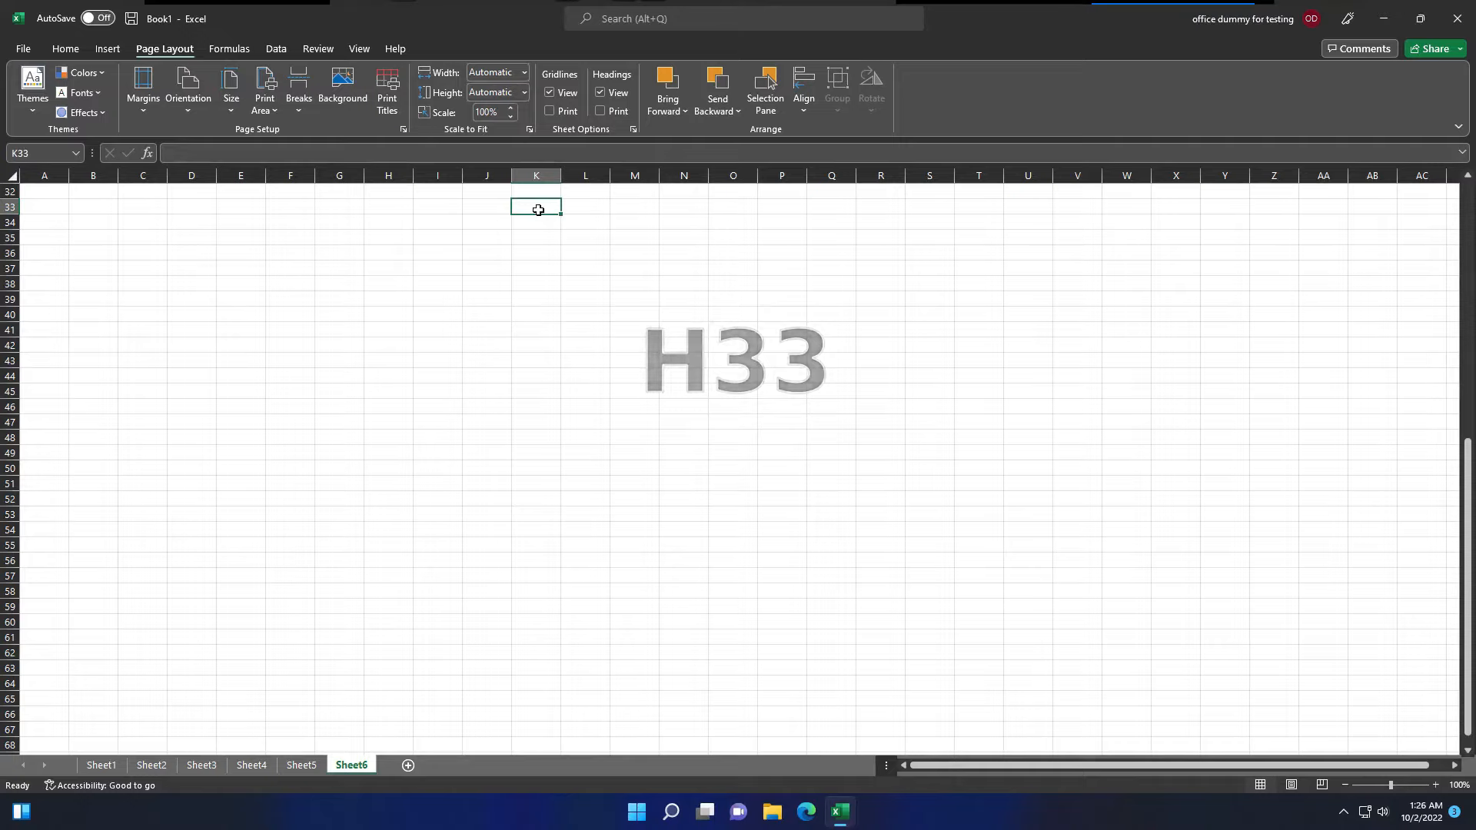
pyautogui.click(529, 361)
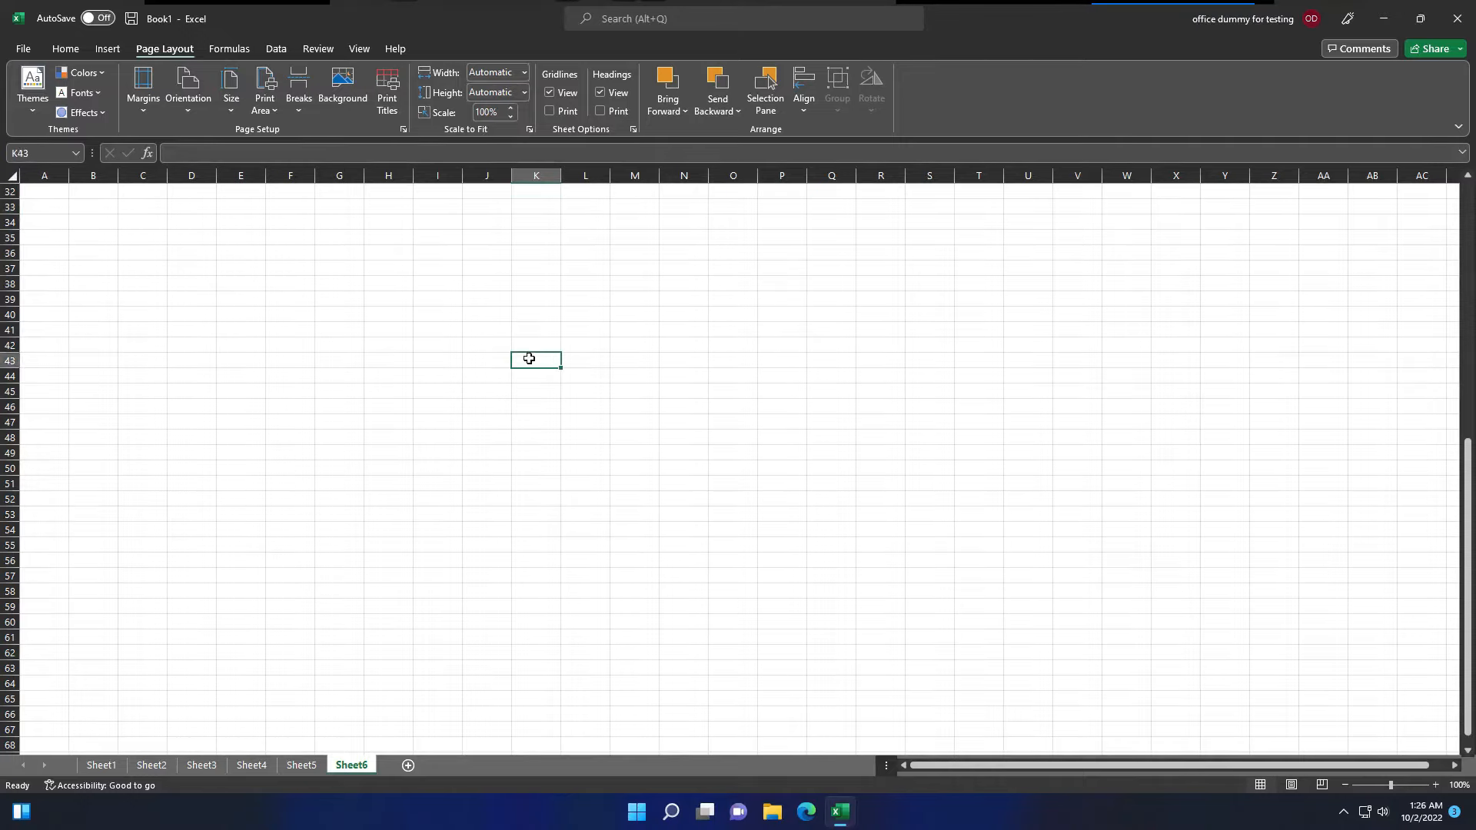
pyautogui.click(539, 397)
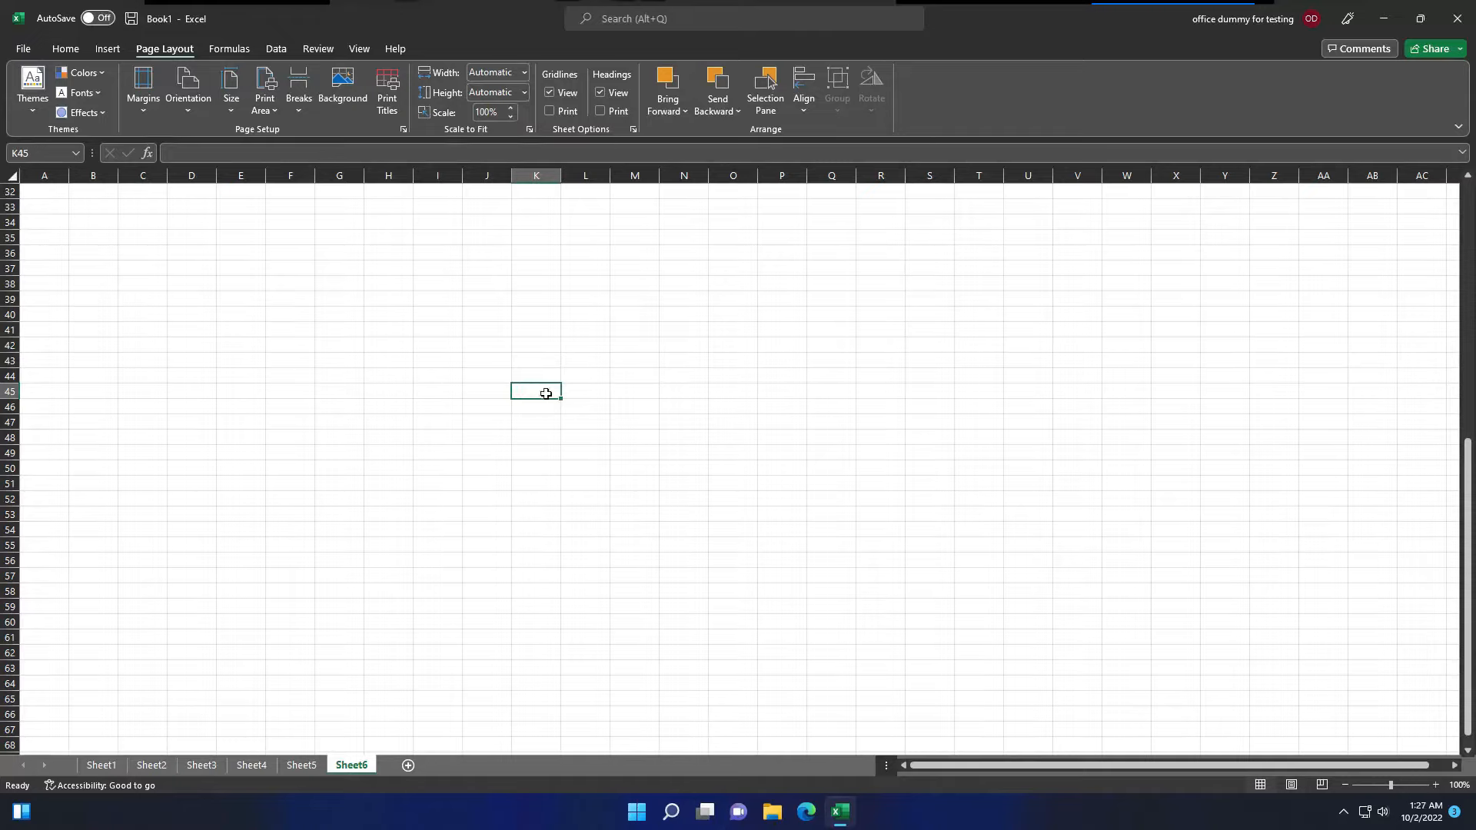
# - Select the range C33 to F39 and write its reference c33:f39 in cell C33
pyautogui.moveTo(143, 206); pyautogui.dragTo(273, 291)
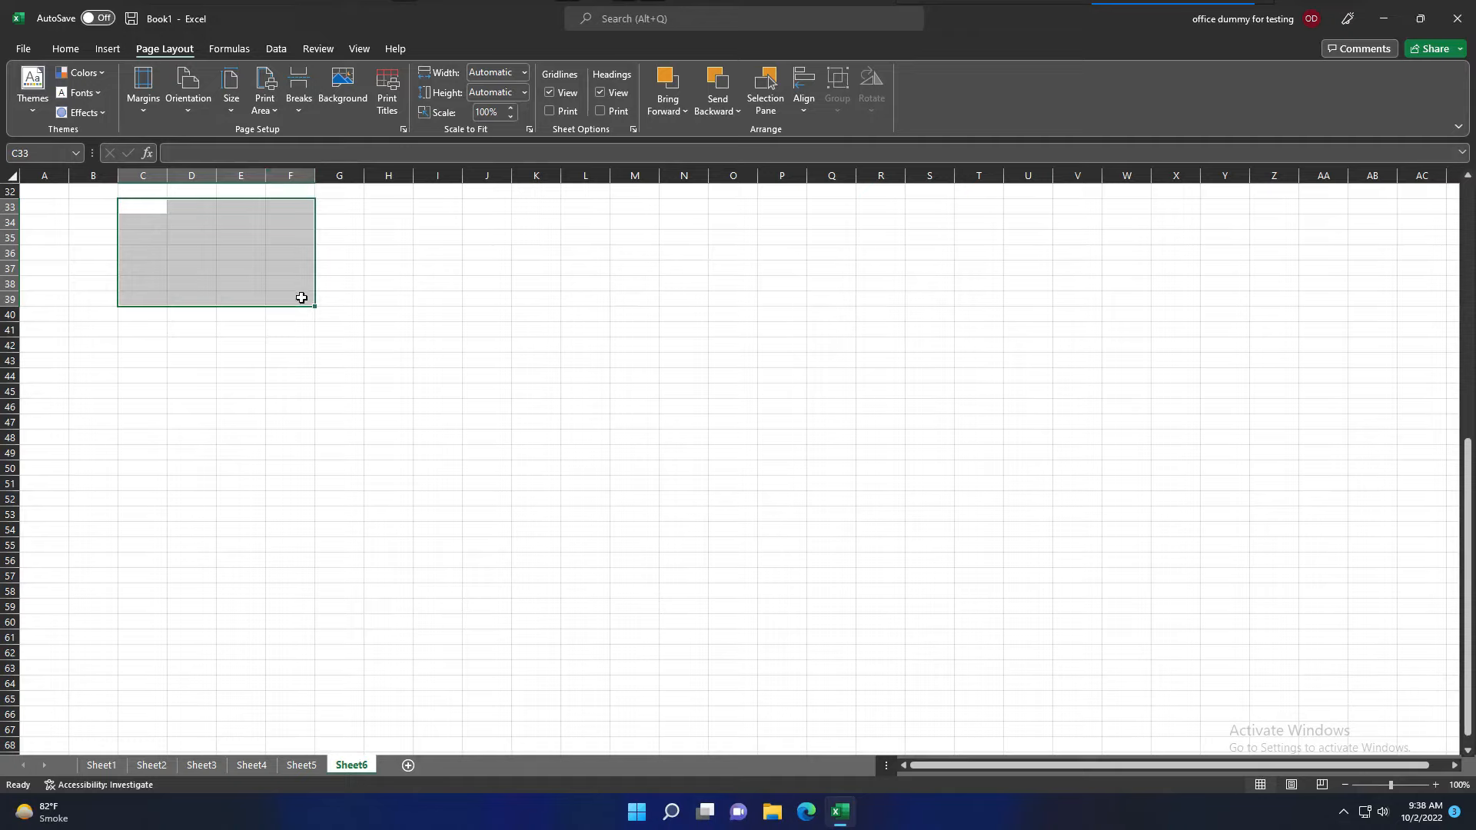
pyautogui.click(131, 206)
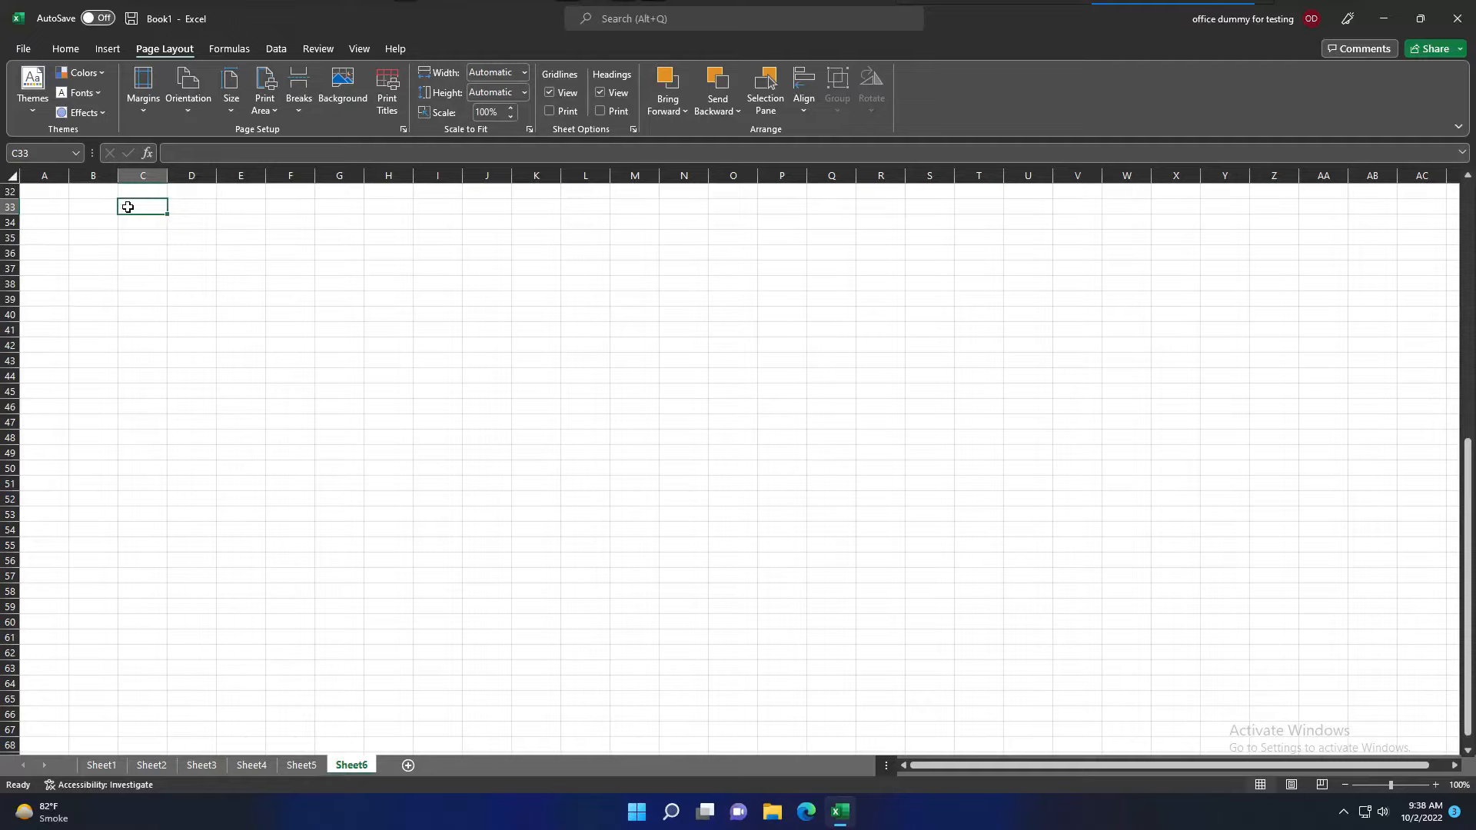
pyautogui.write('c33:f')
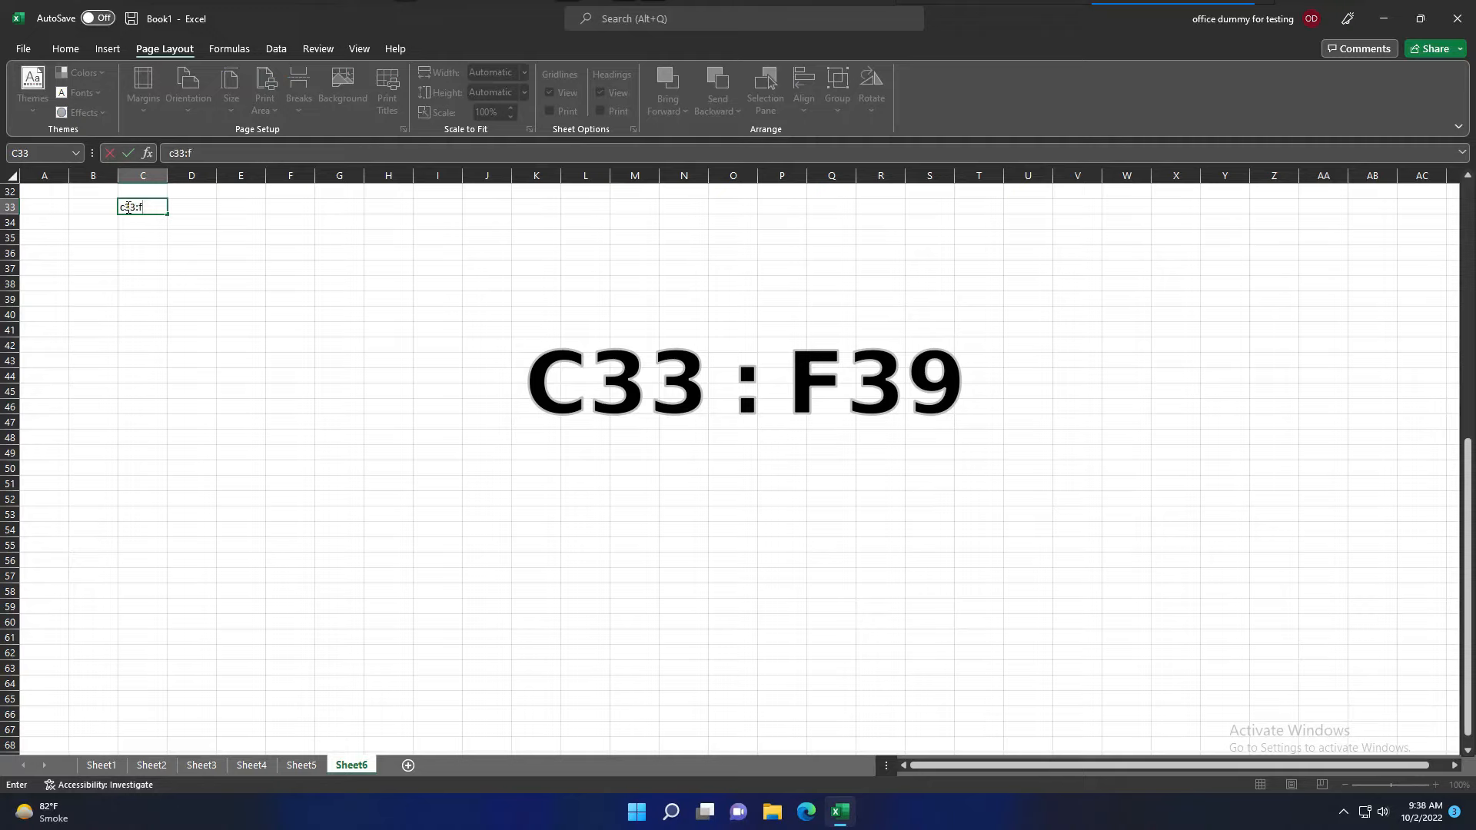
pyautogui.write('39')
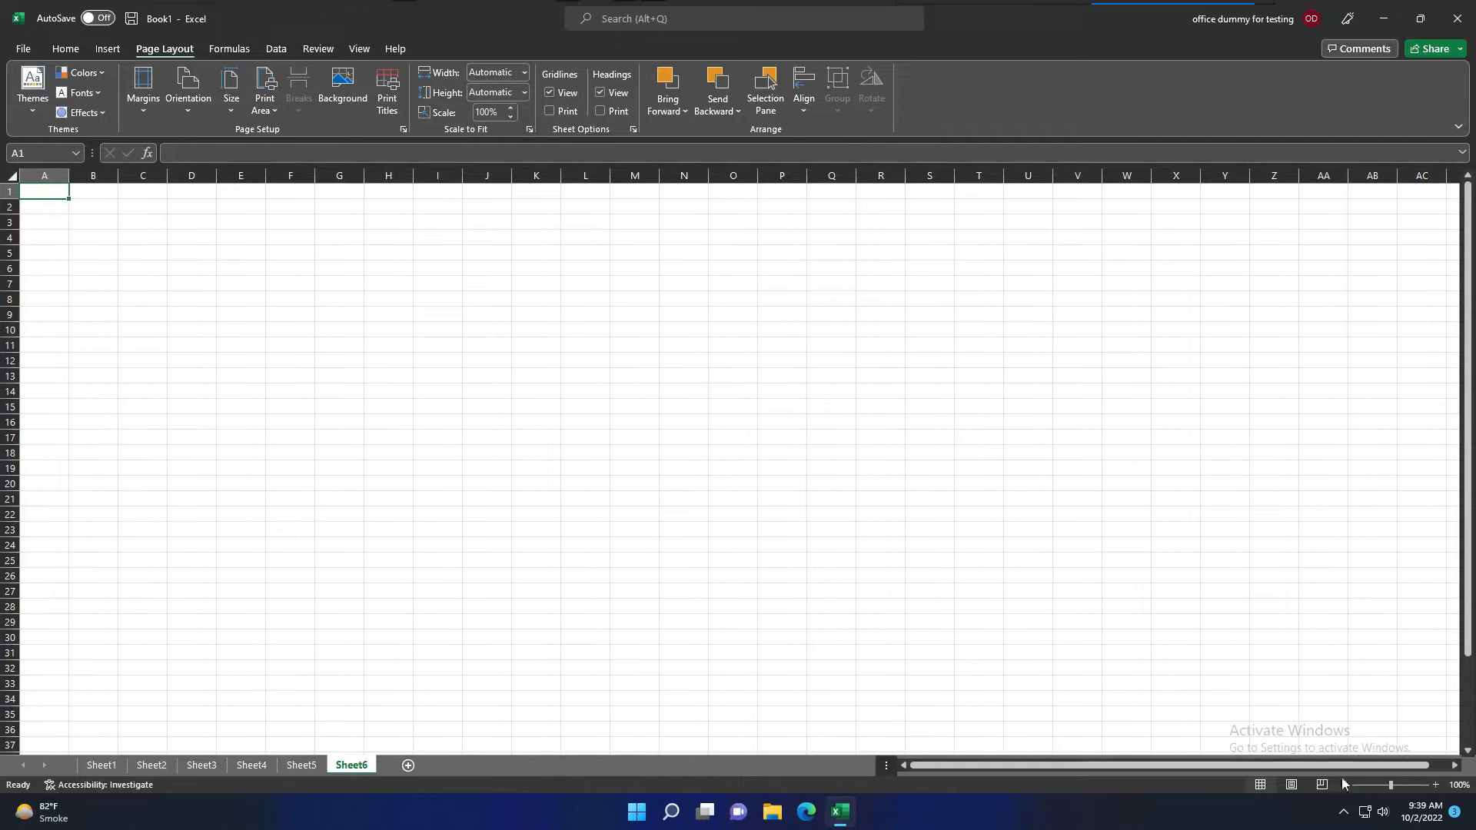
# - Enlarge the worksheet view to 200% zoom
pyautogui.click(1435, 786)
pyautogui.click(1436, 785)
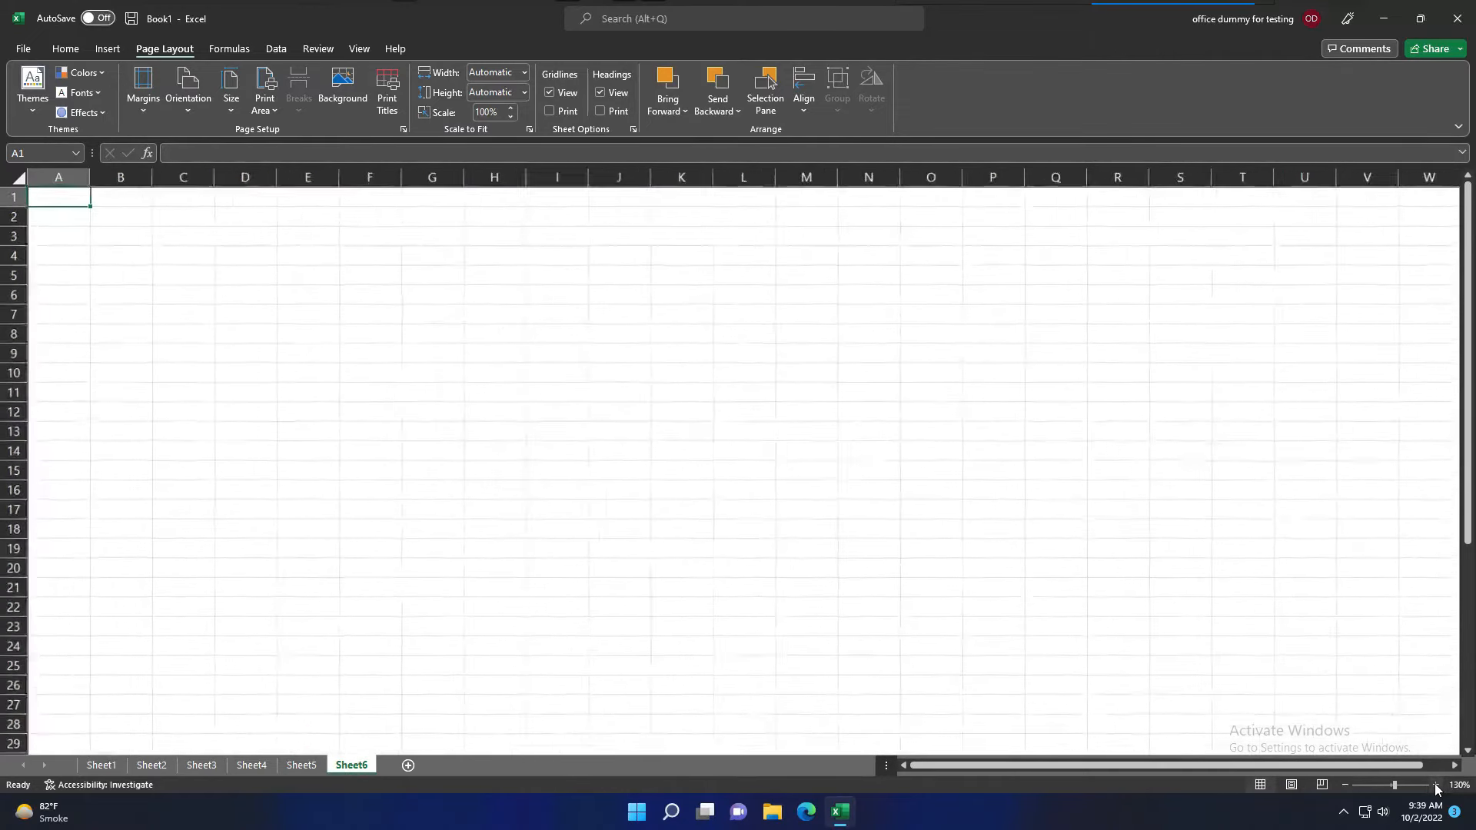
pyautogui.click(1436, 785)
pyautogui.click(1436, 785)
pyautogui.click(1436, 785)
pyautogui.click(1436, 785)
pyautogui.click(1436, 785)
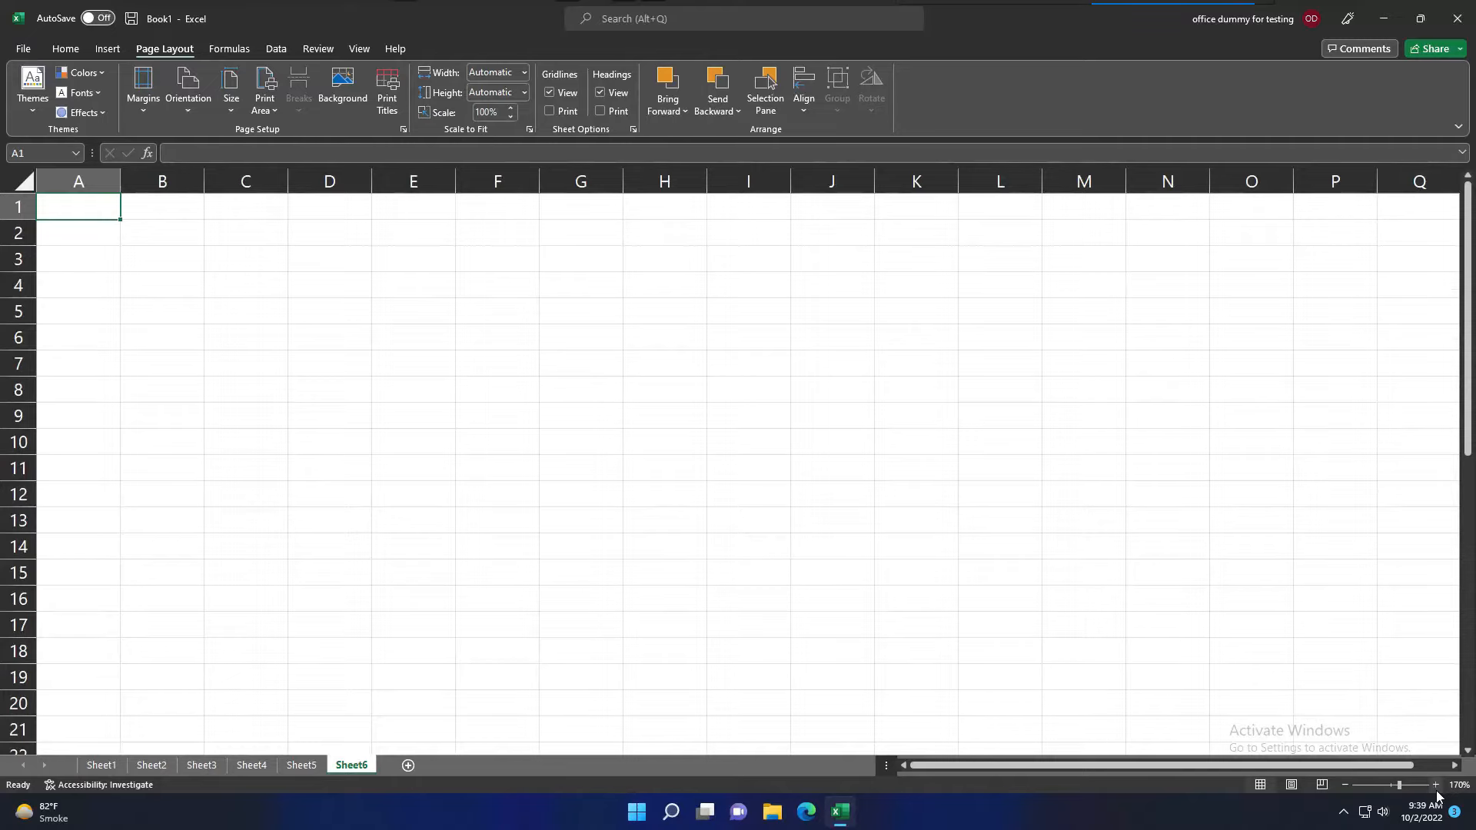
pyautogui.click(1436, 785)
pyautogui.click(1435, 785)
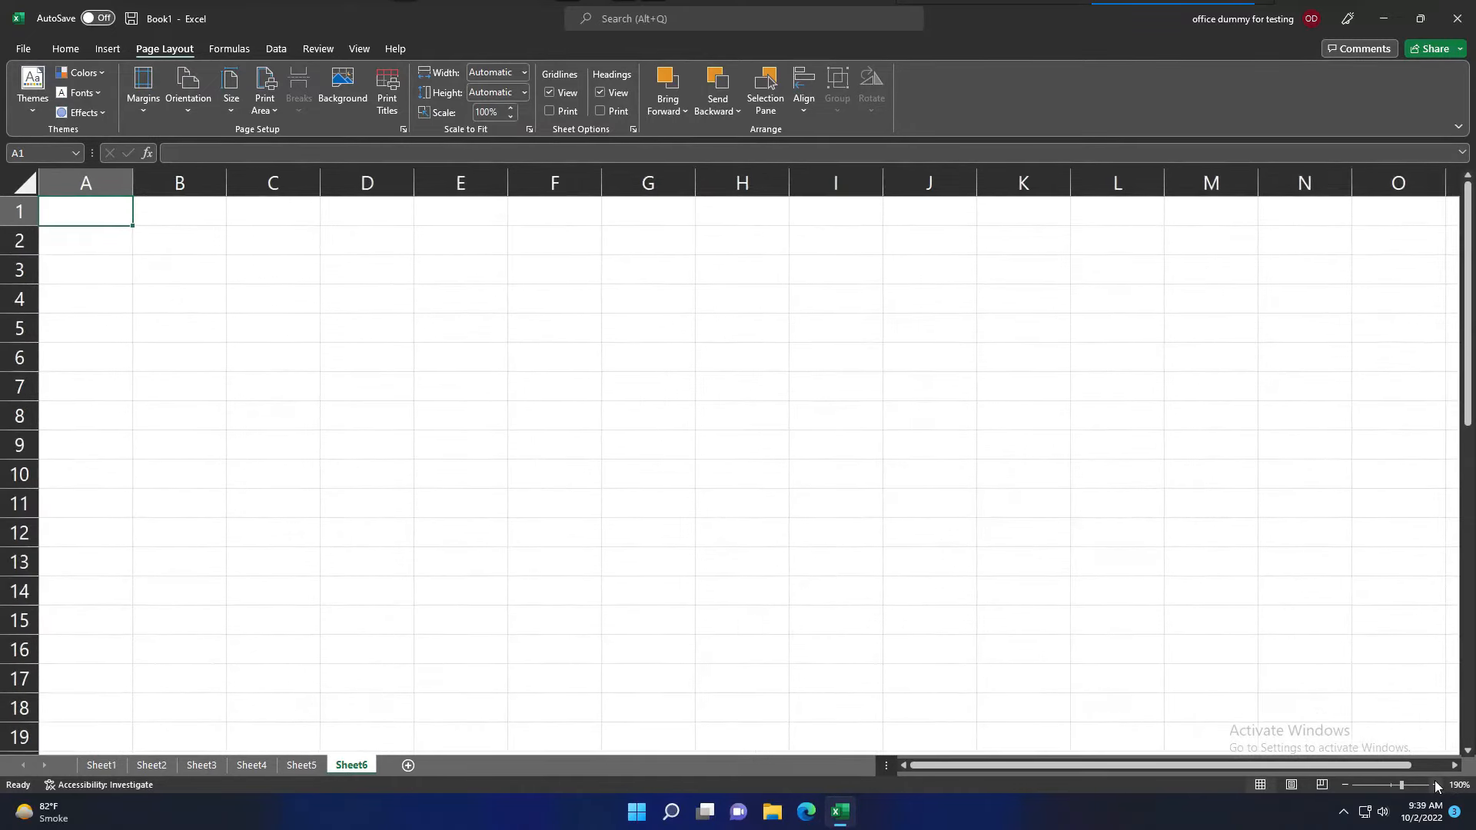
pyautogui.click(1436, 785)
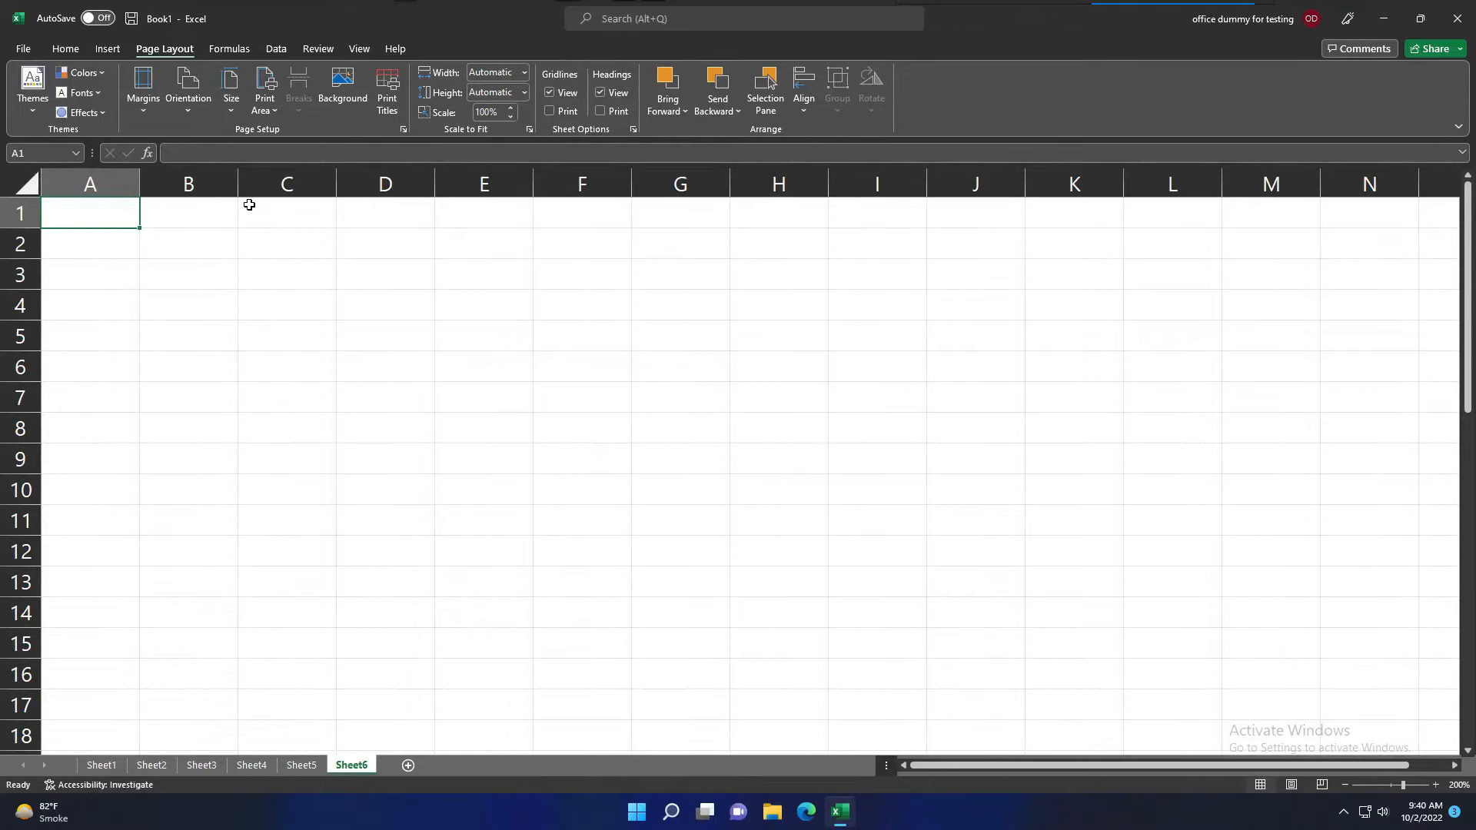
# - Enter the heading "Habib General Store" in cell A1
pyautogui.write('Habib')
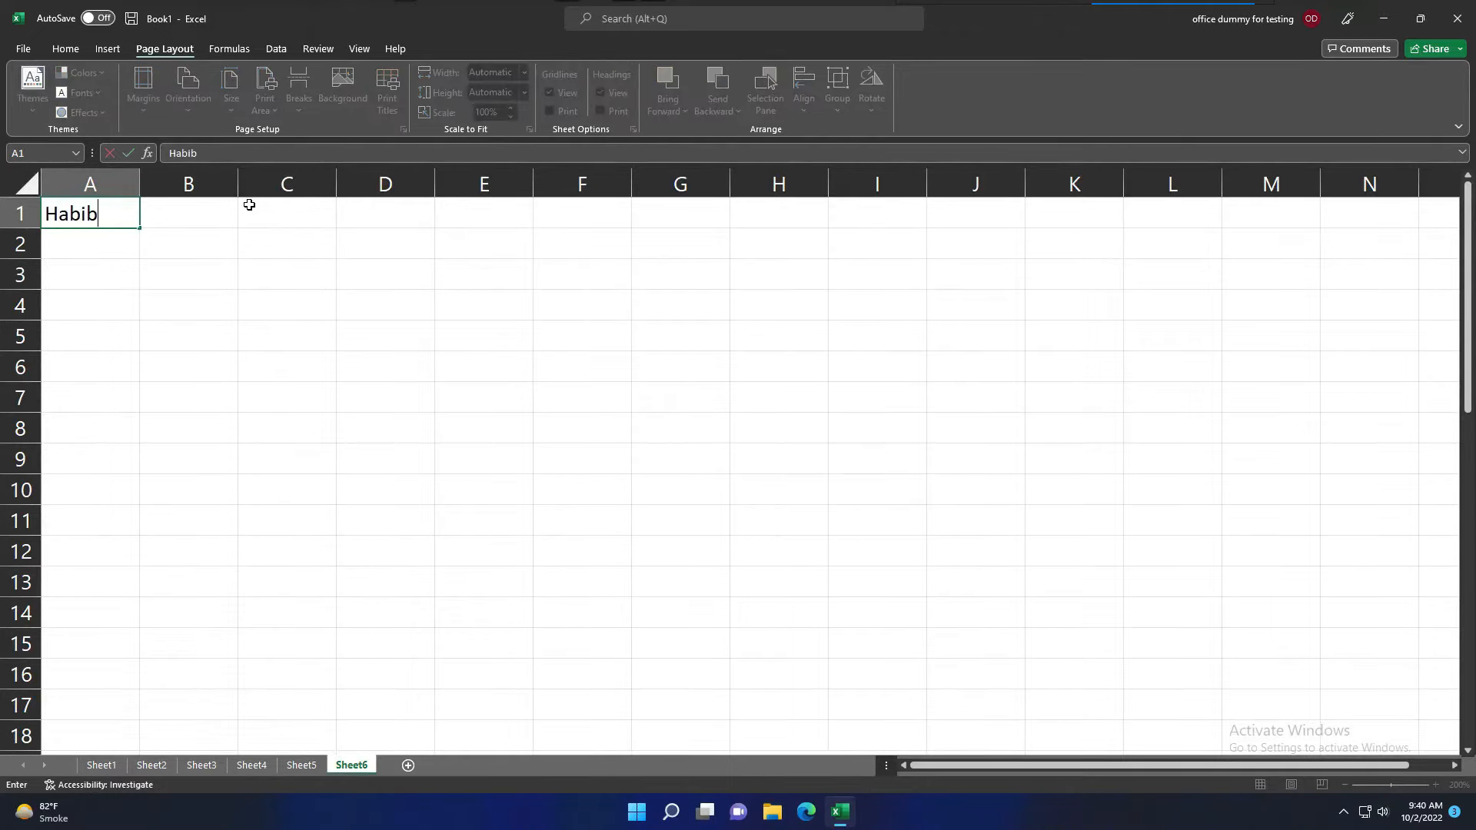
pyautogui.write(' Gentr')
pyautogui.press('BackSpace')
pyautogui.press('BackSpace')
pyautogui.write('ral')
pyautogui.press('BackSpace')
pyautogui.press('BackSpace')
pyautogui.press('BackSpace')
pyautogui.press('BackSpace')
pyautogui.write('eral Store')
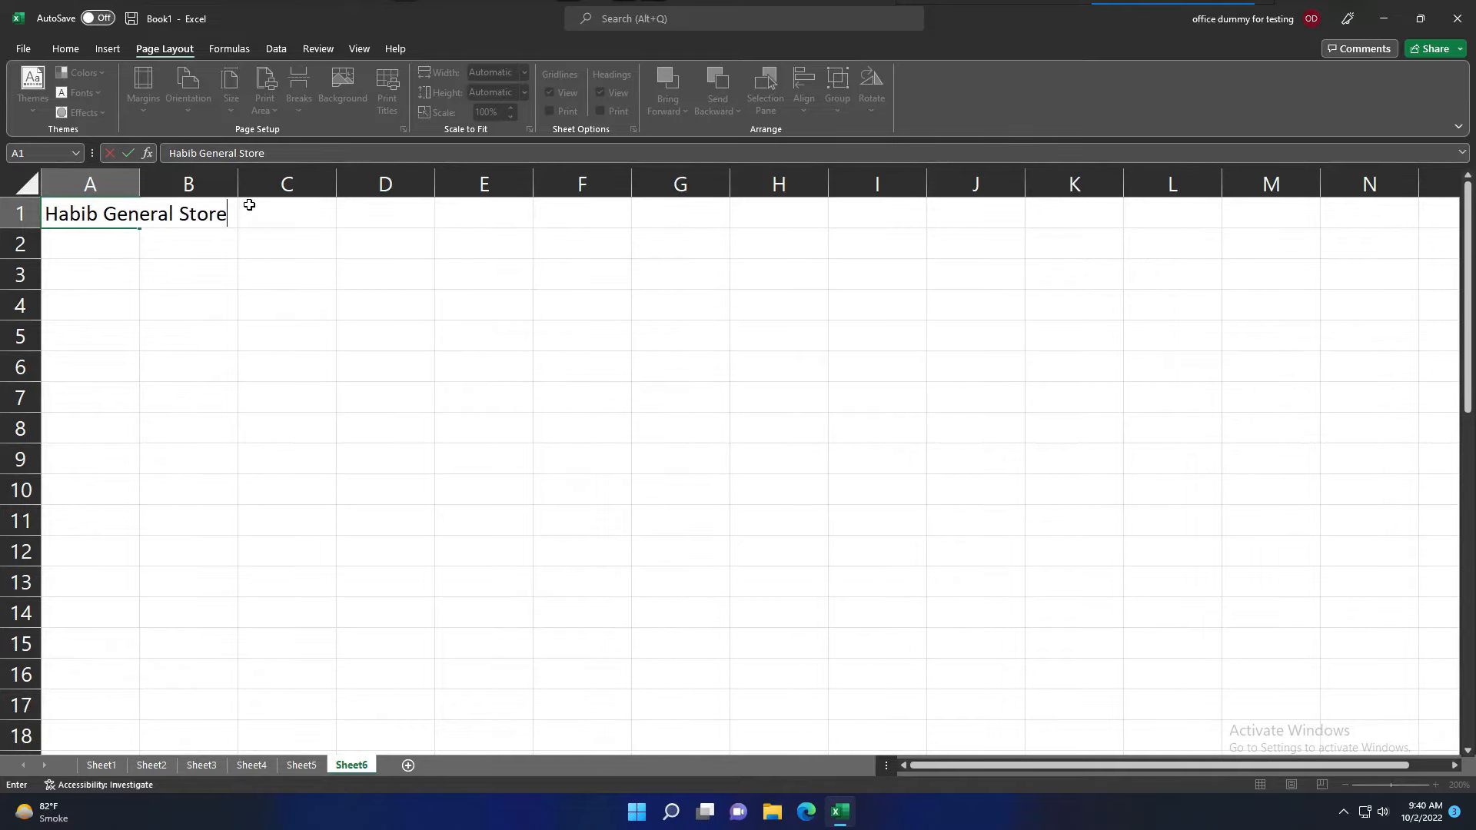
pyautogui.press('Return')
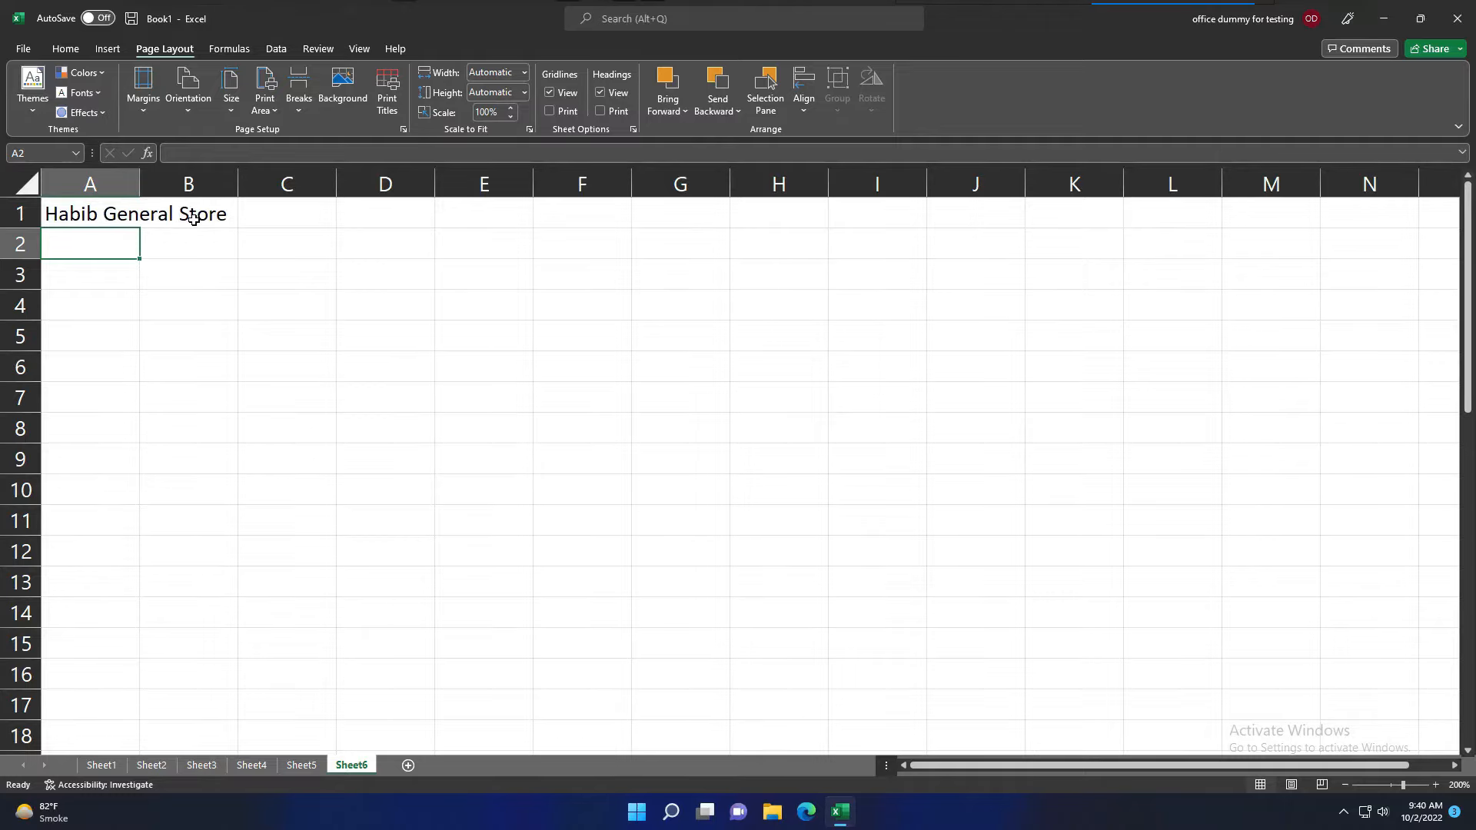
# - Fit column A's width to the "Habib General Store" heading in cell A1
pyautogui.click(109, 214)
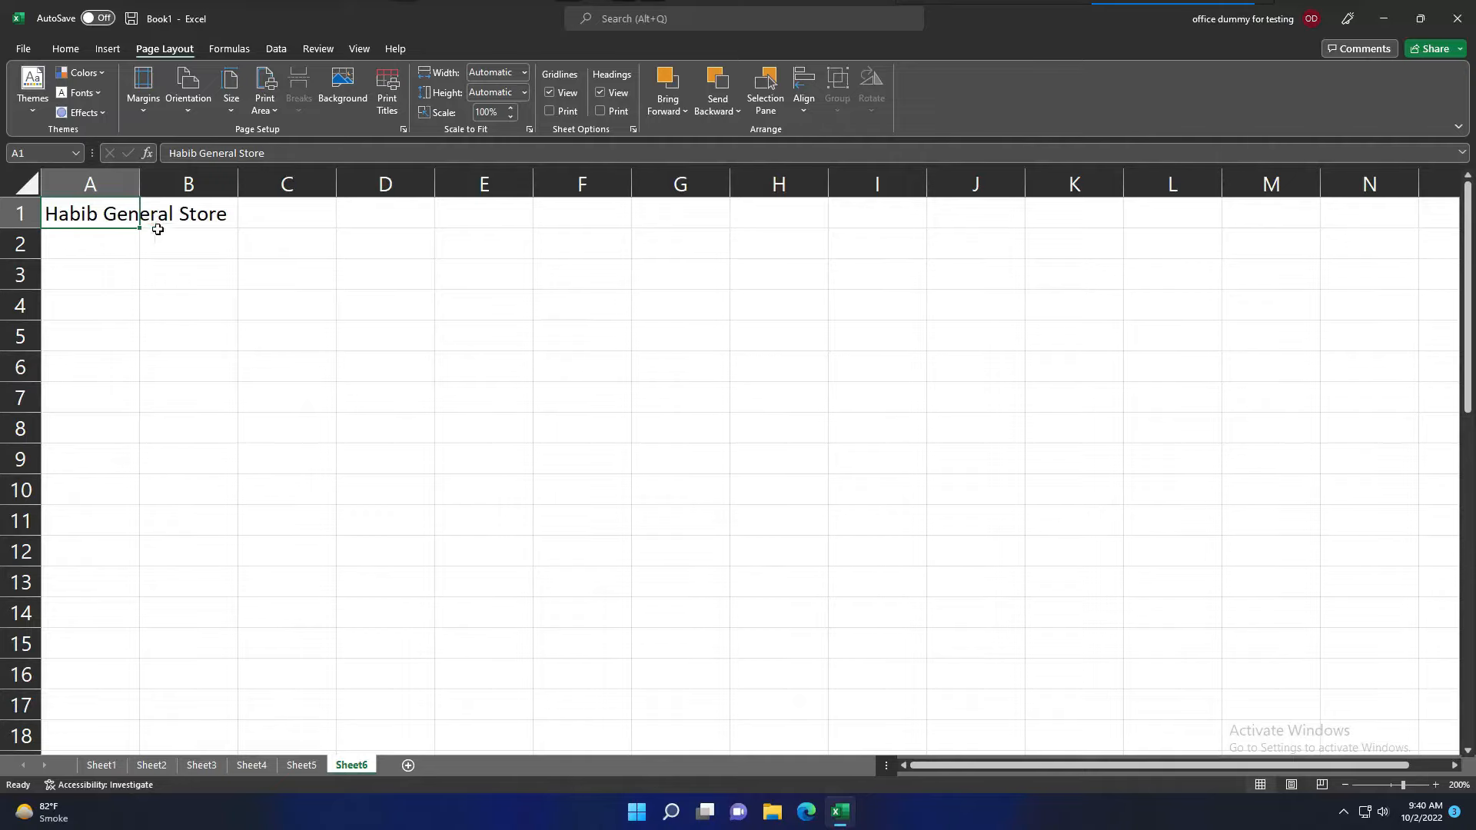
pyautogui.click(190, 215)
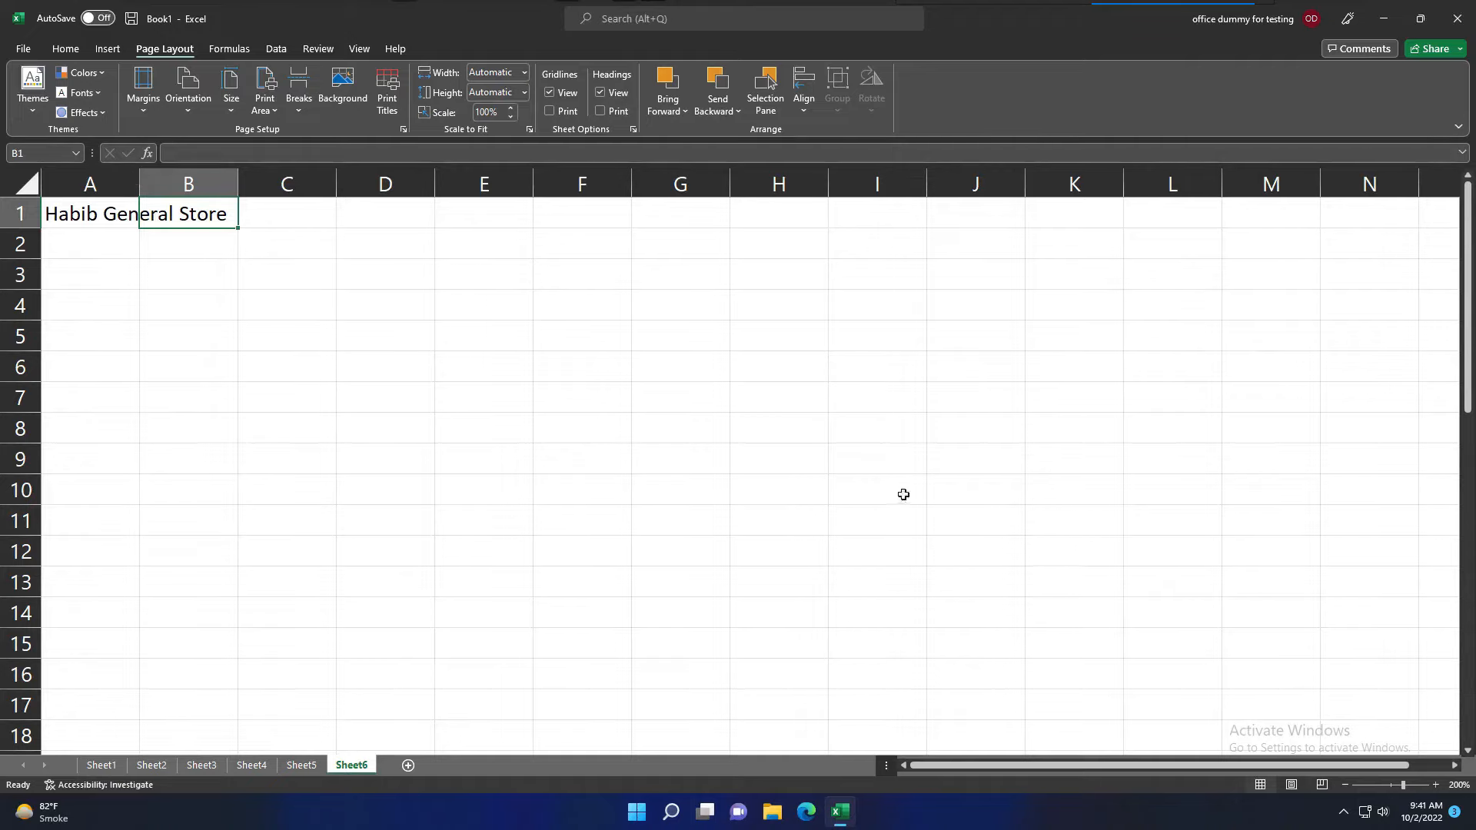
pyautogui.click(1436, 785)
pyautogui.click(1436, 785)
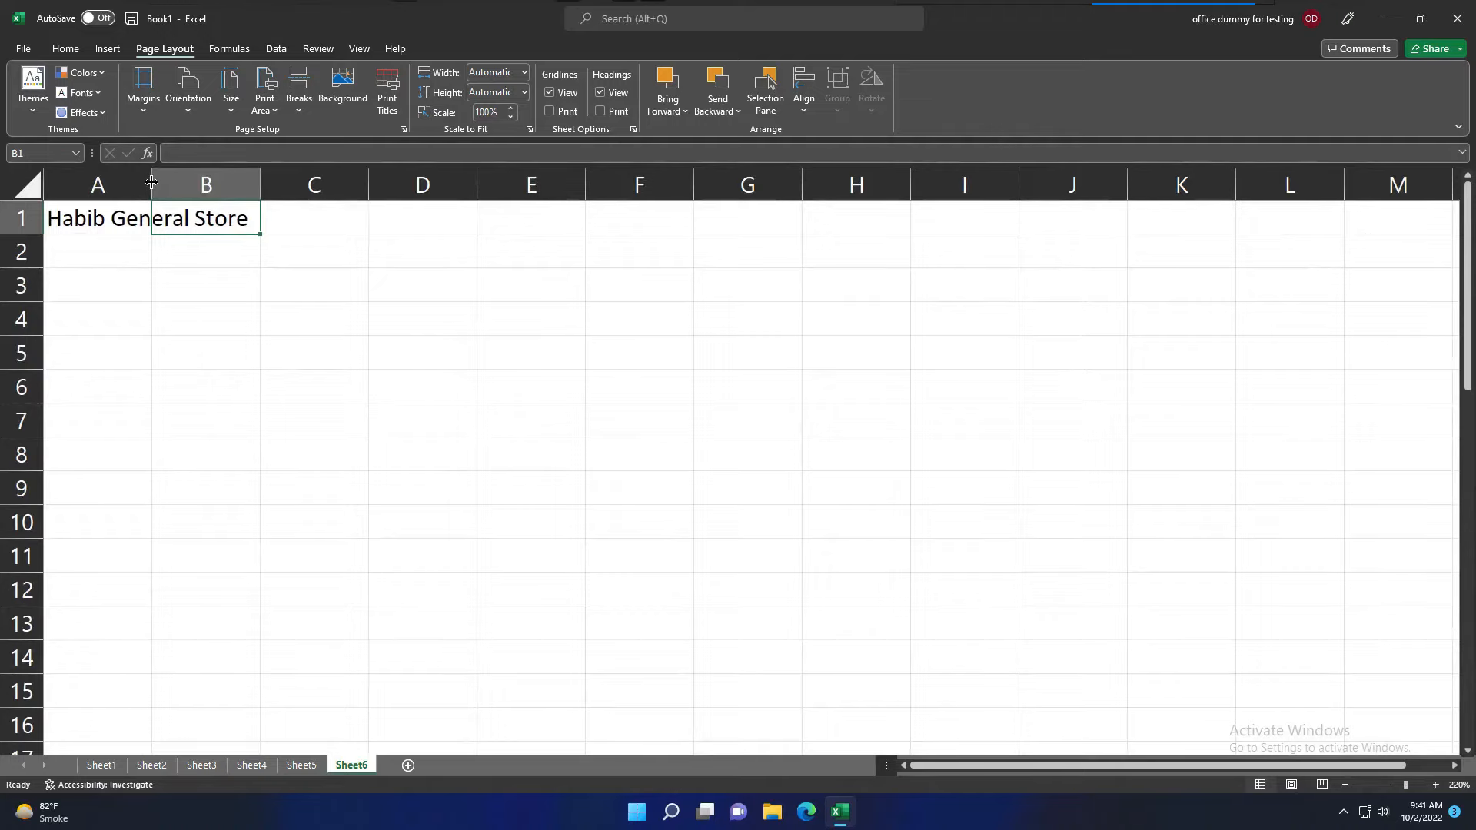
pyautogui.moveTo(152, 182); pyautogui.dragTo(263, 191)
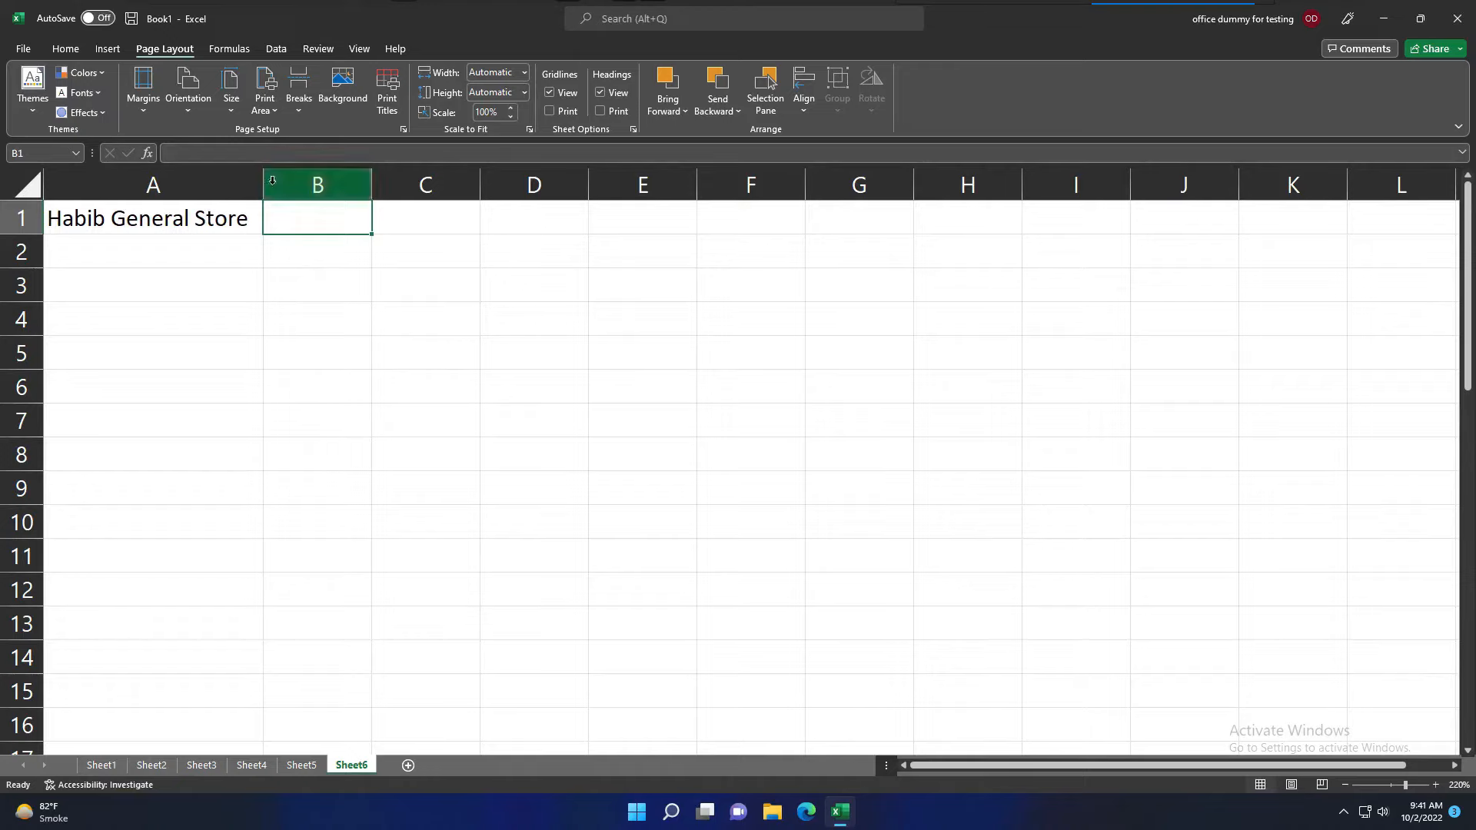
pyautogui.moveTo(262, 186); pyautogui.dragTo(164, 180)
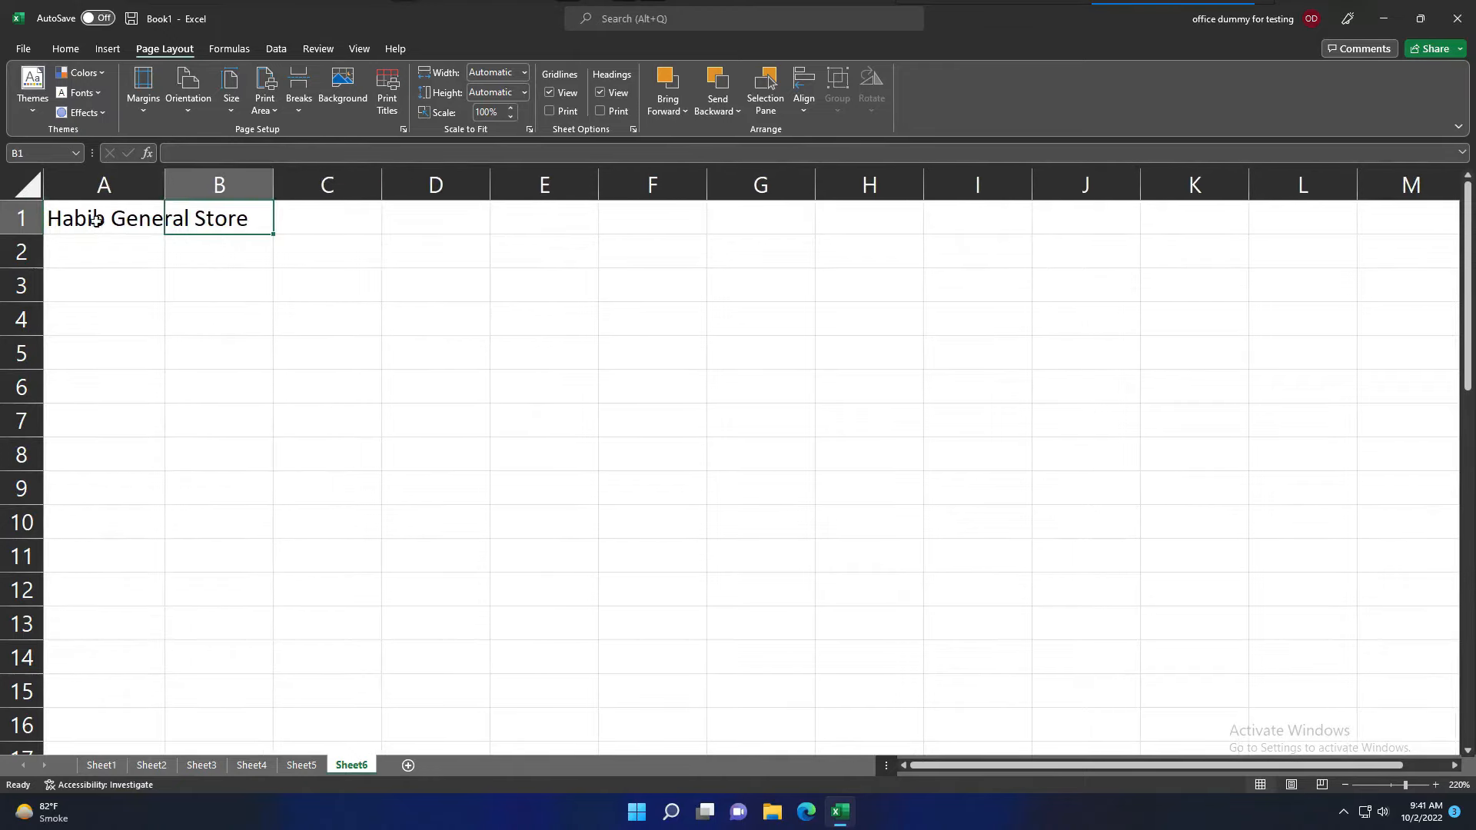
pyautogui.doubleClick(165, 185)
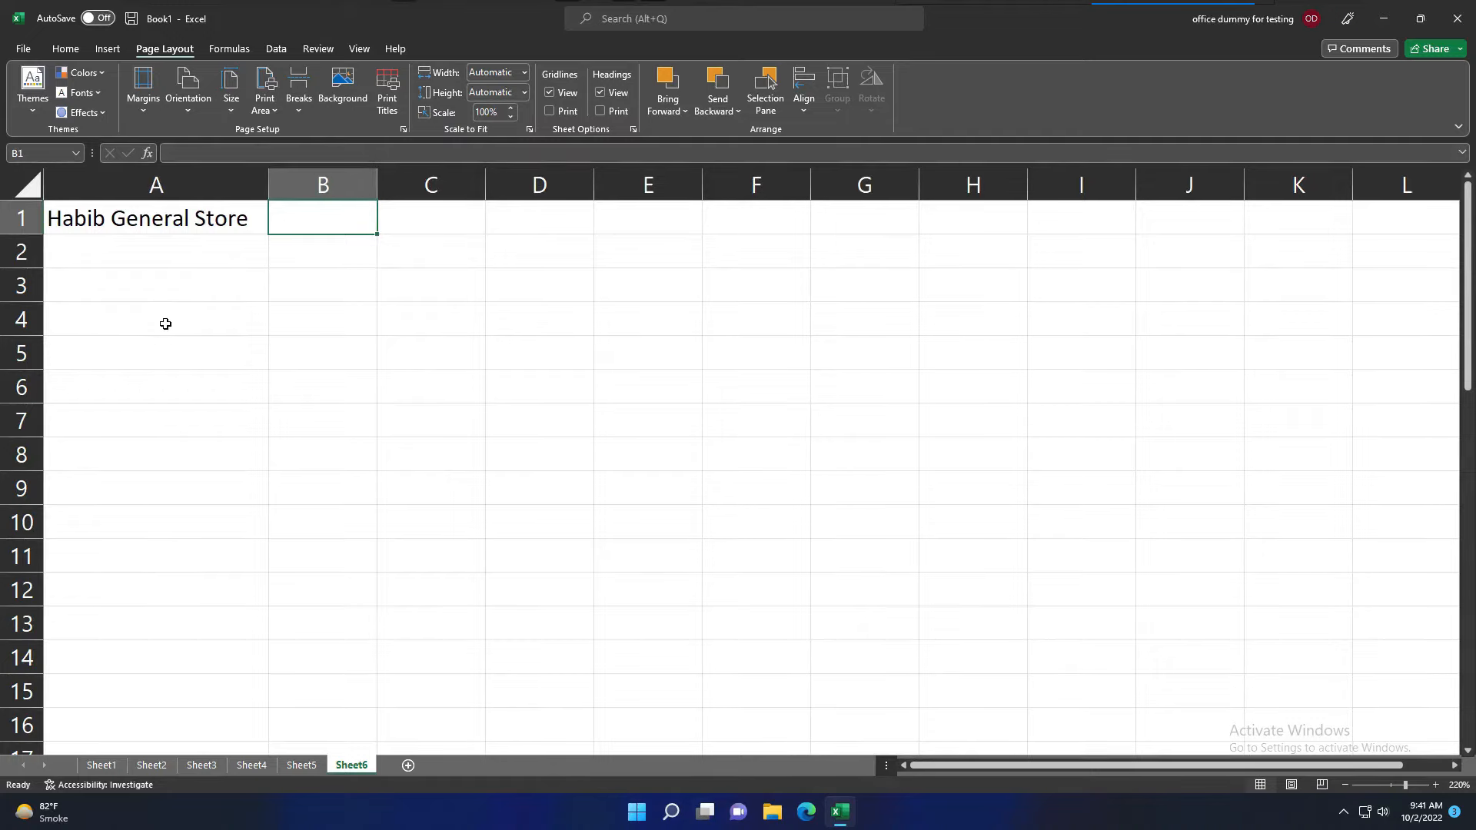
# - Make the "Habib General Store" heading in cell A1 bold
pyautogui.click(154, 217)
pyautogui.click(66, 48)
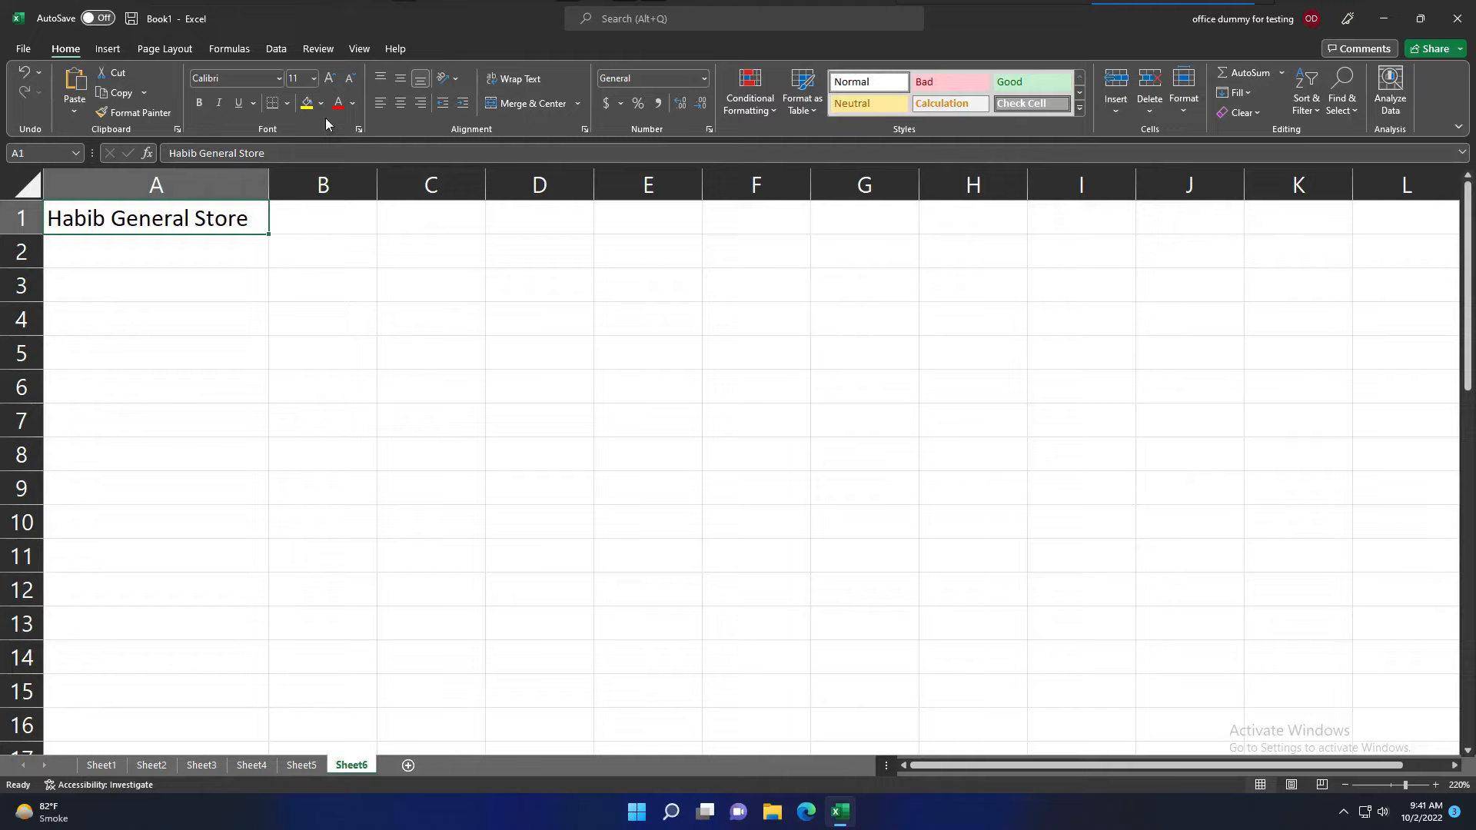
pyautogui.click(198, 103)
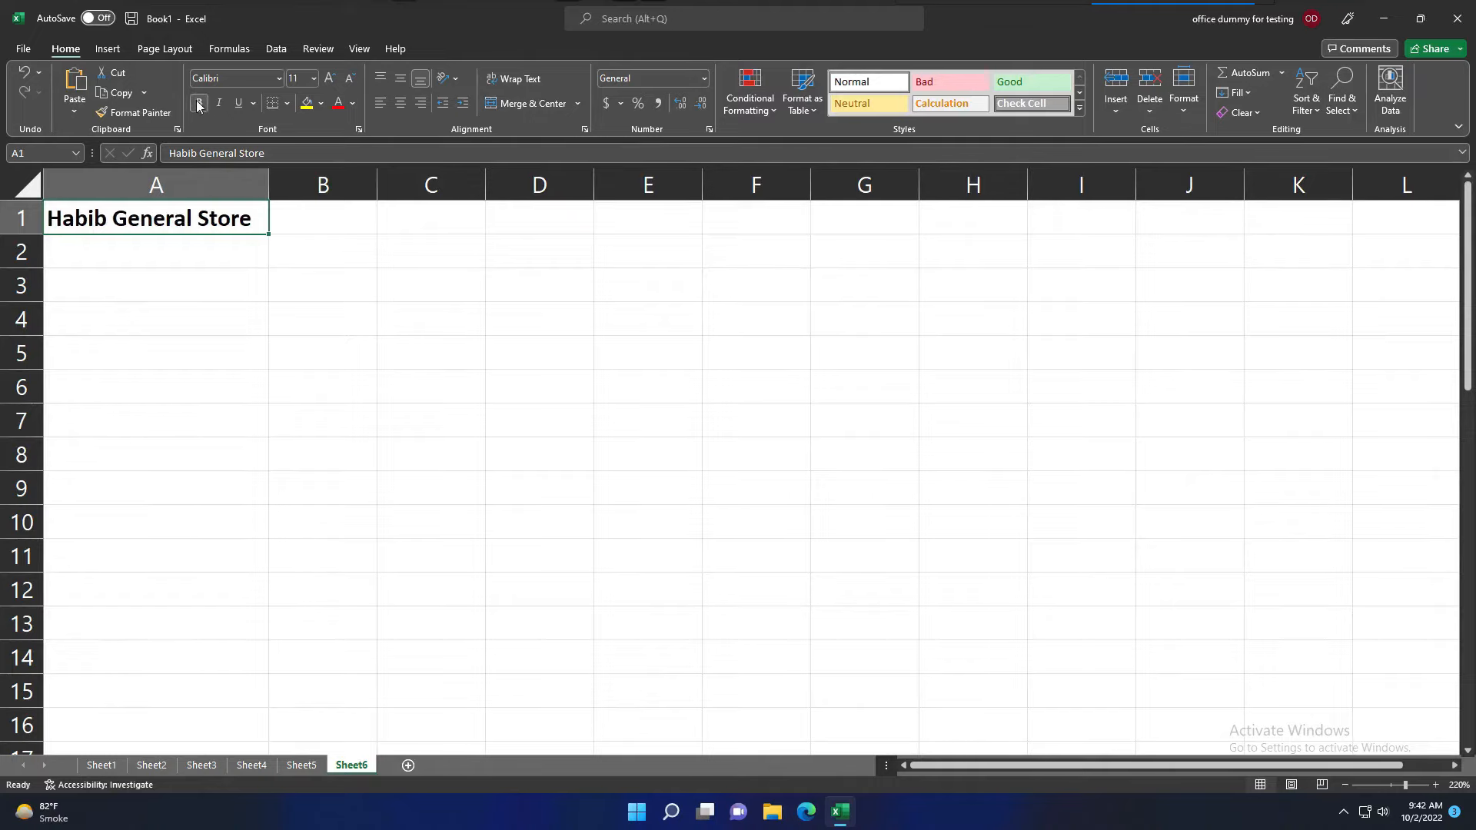
# - Enter the column headings "Title", "Location" and "Quantity" in cells A2 to C2
pyautogui.click(126, 257)
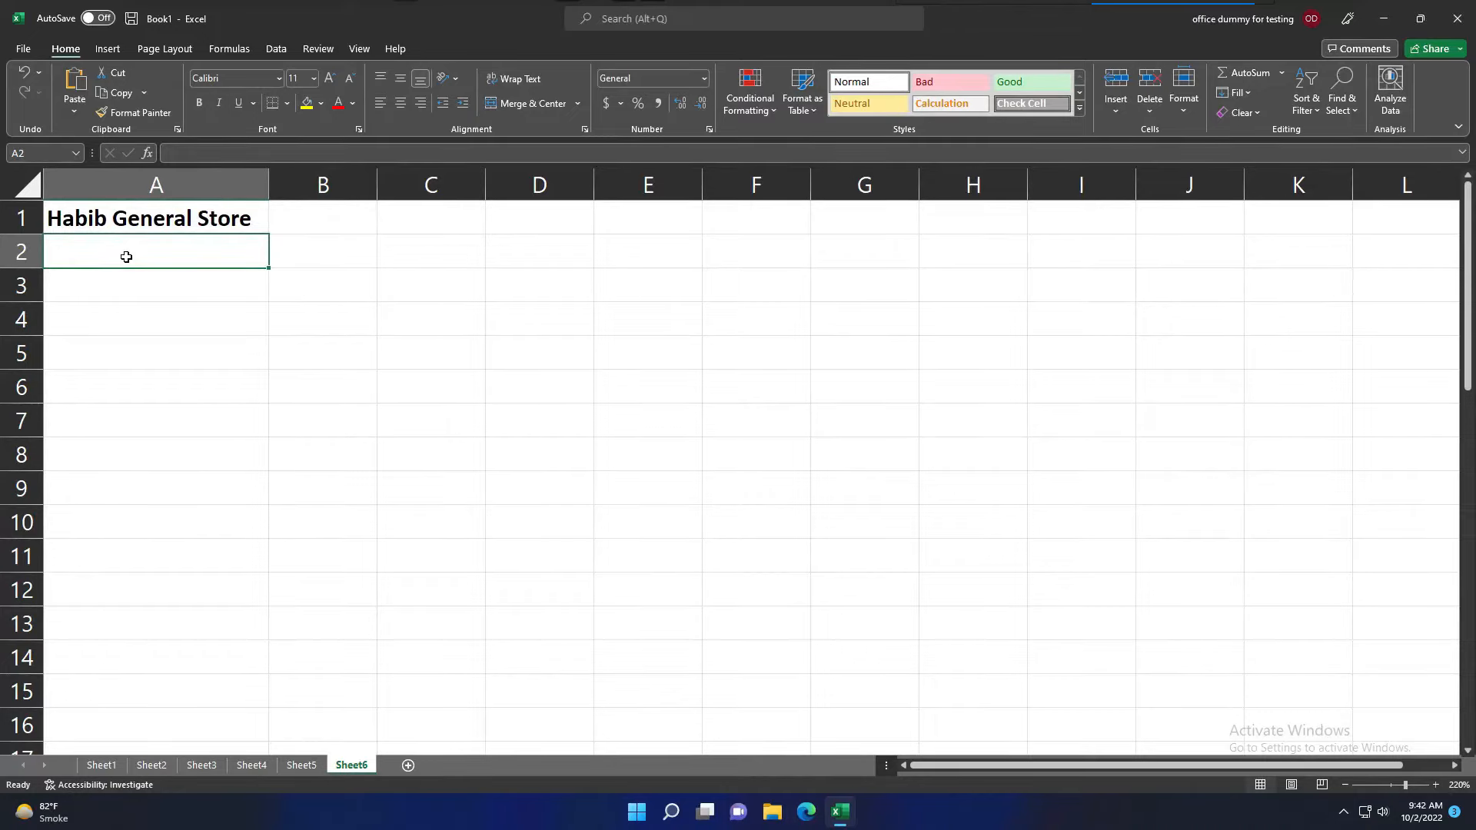
pyautogui.write('Title')
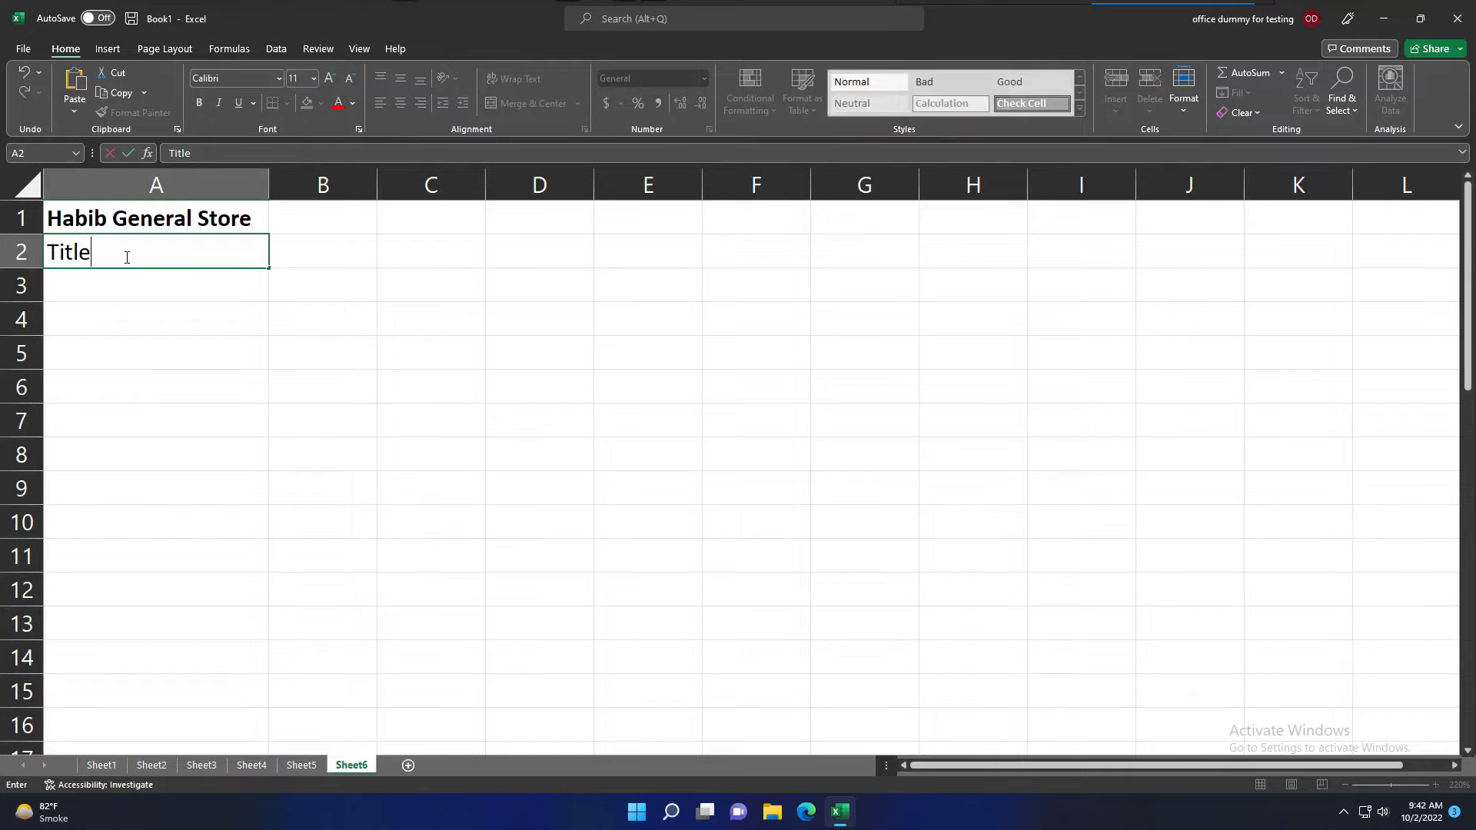
pyautogui.press('Tab')
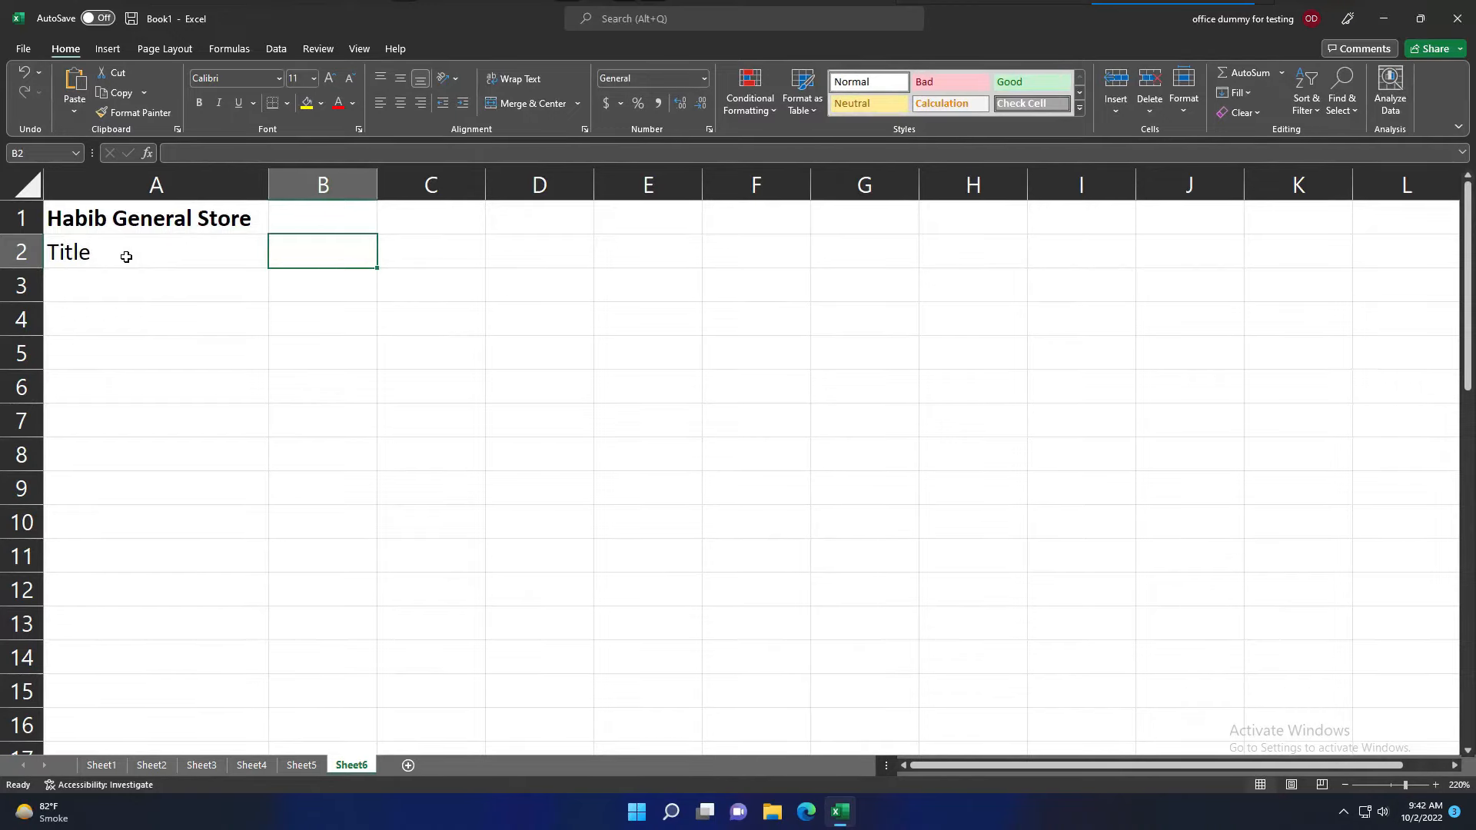
pyautogui.write('Location')
pyautogui.press('Tab')
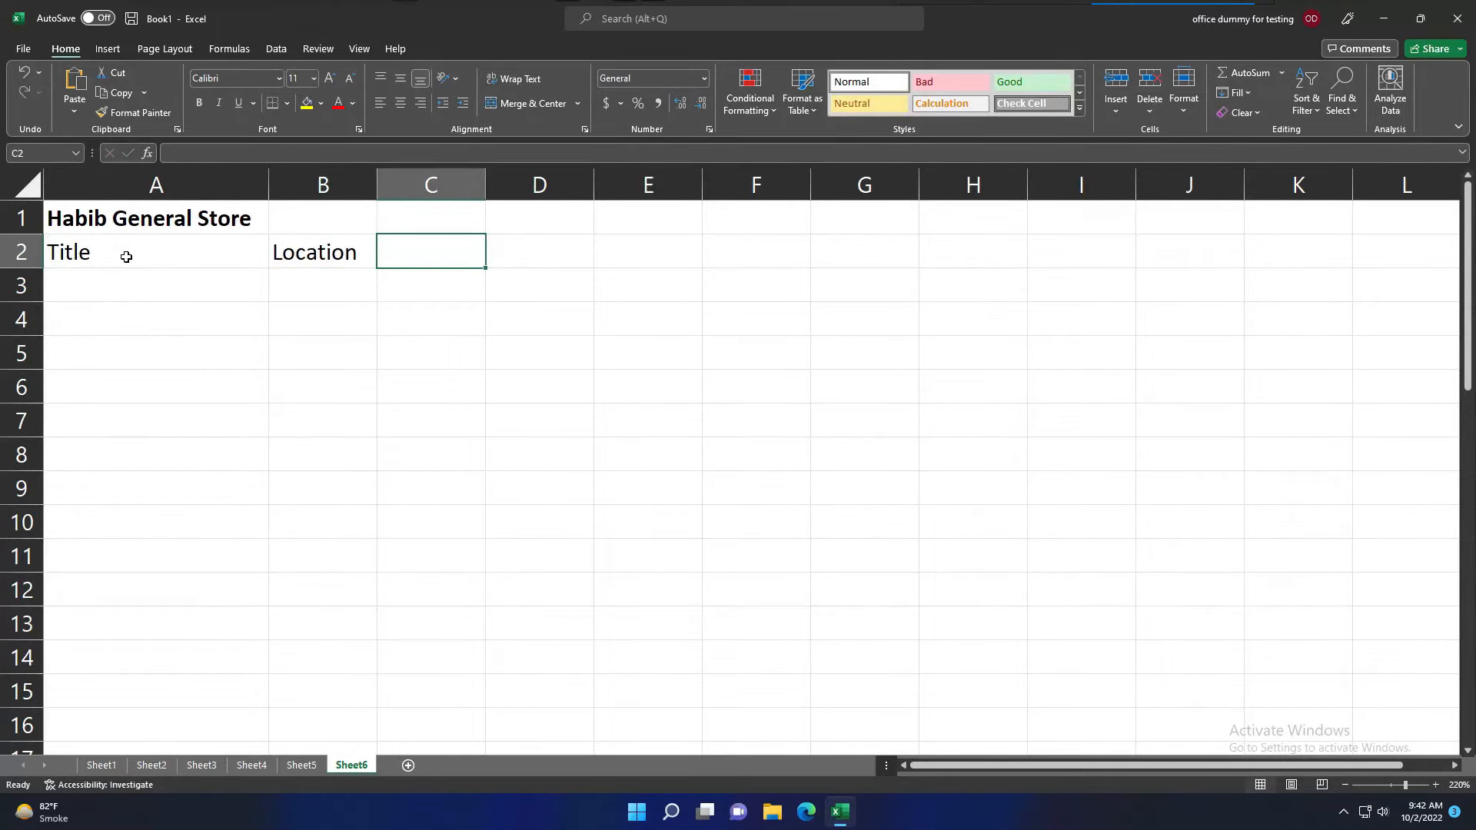
pyautogui.write('Q')
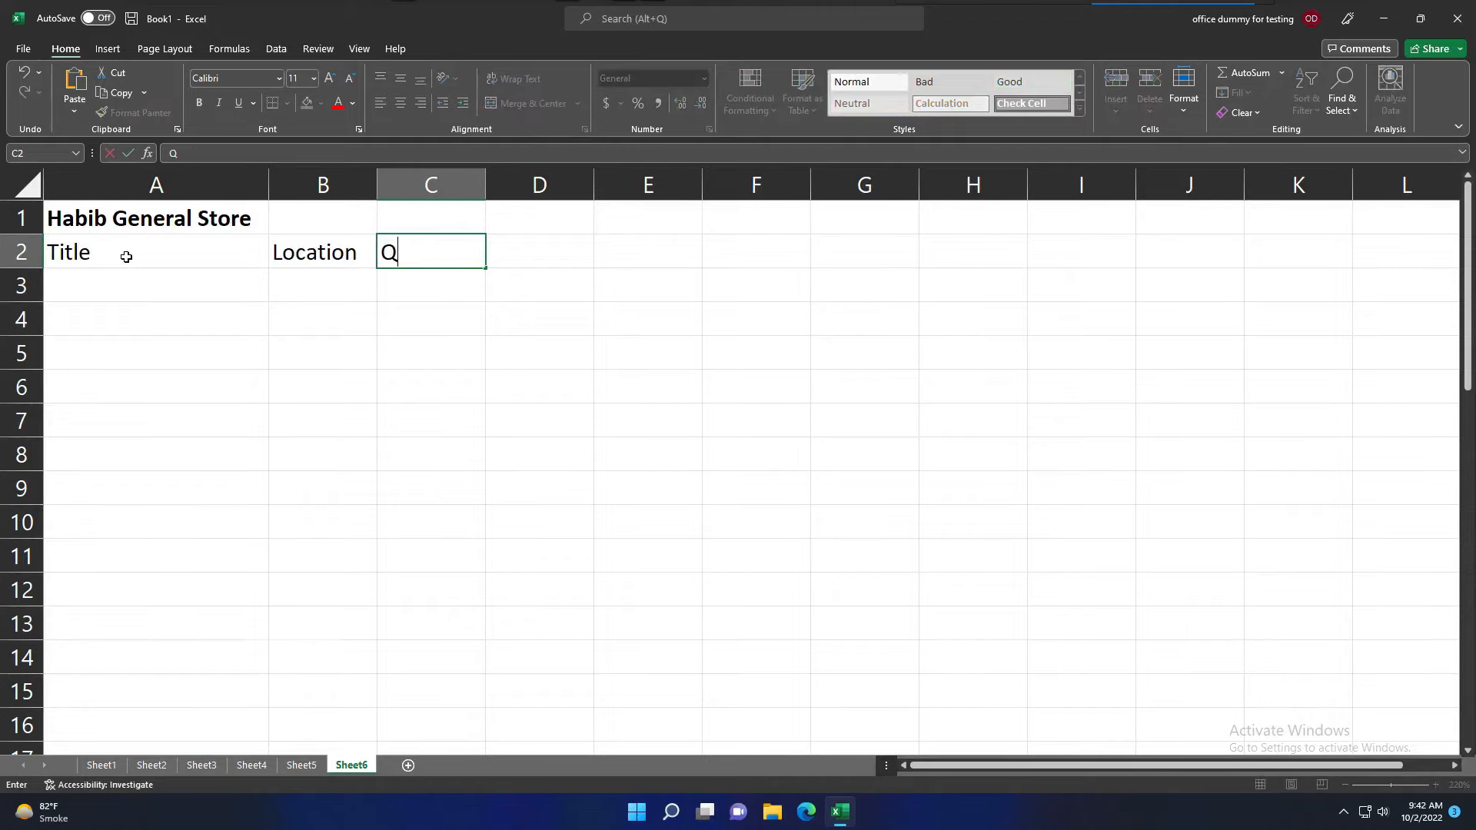
pyautogui.write('uantity')
pyautogui.press('Tab')
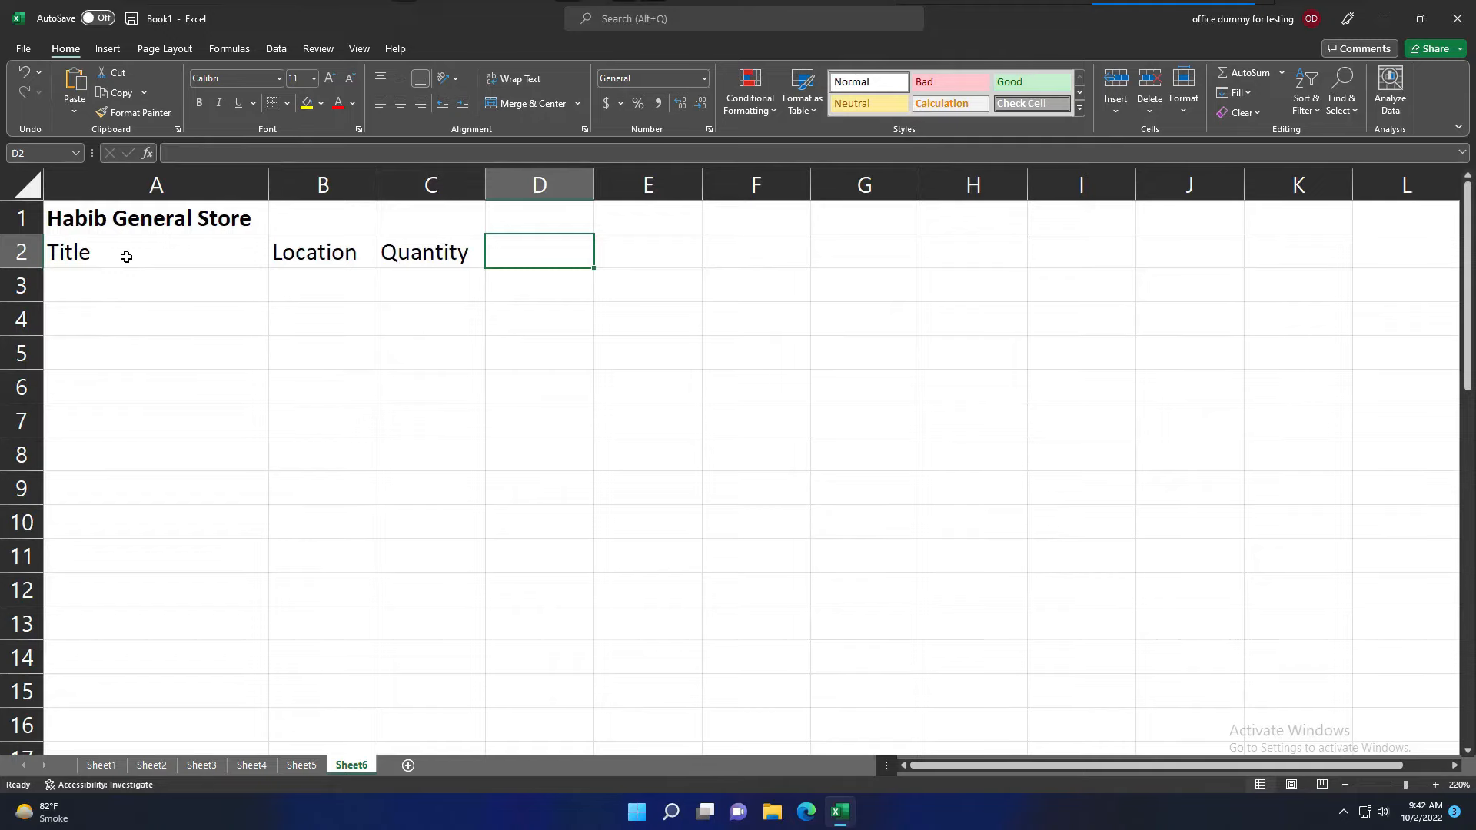
# - Enter the column headings "Purchase date" and "Price" in cells D2 and E2
pyautogui.write('Purcha')
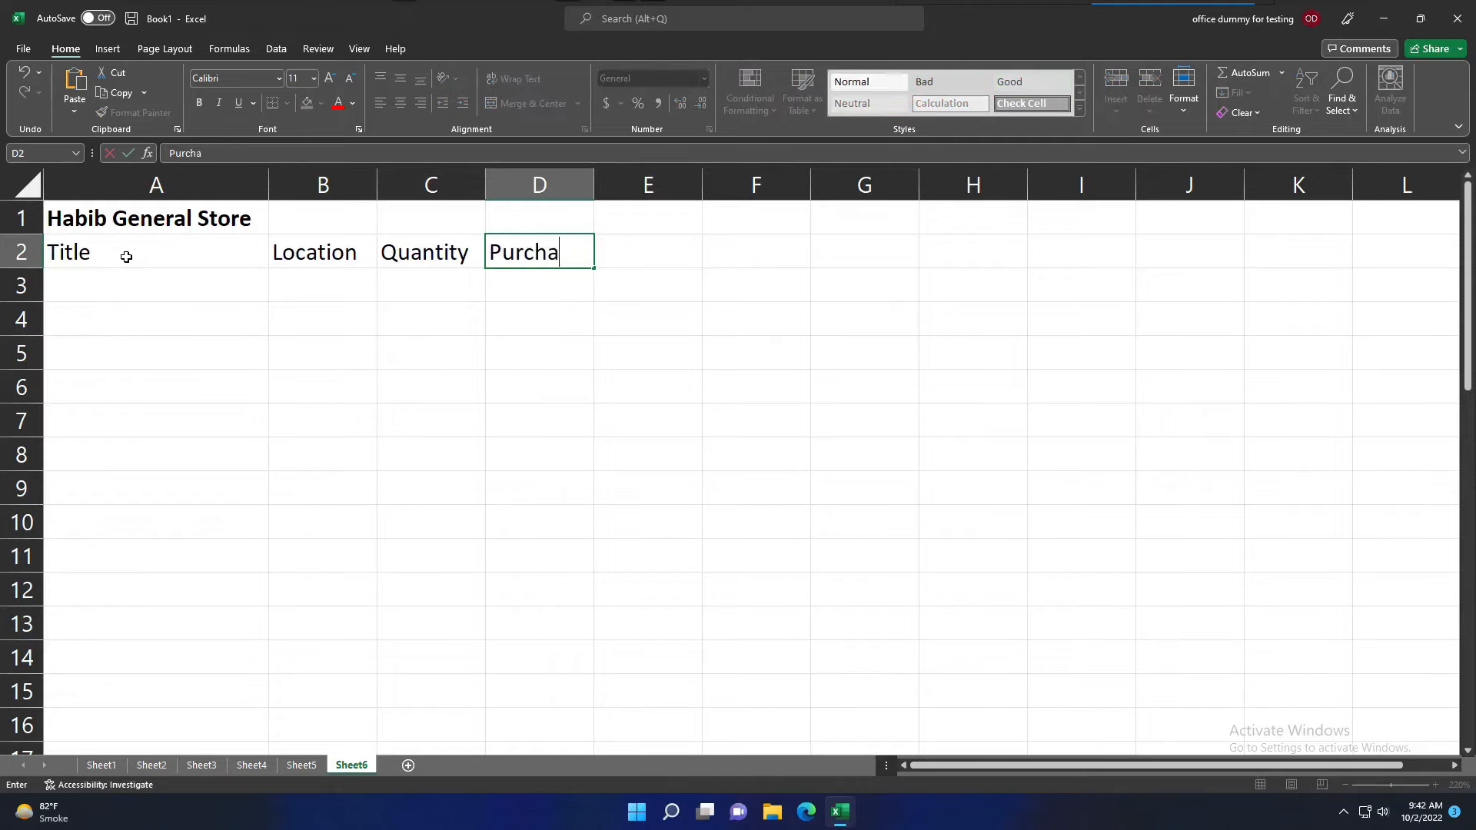
pyautogui.write('se date')
pyautogui.press('Tab')
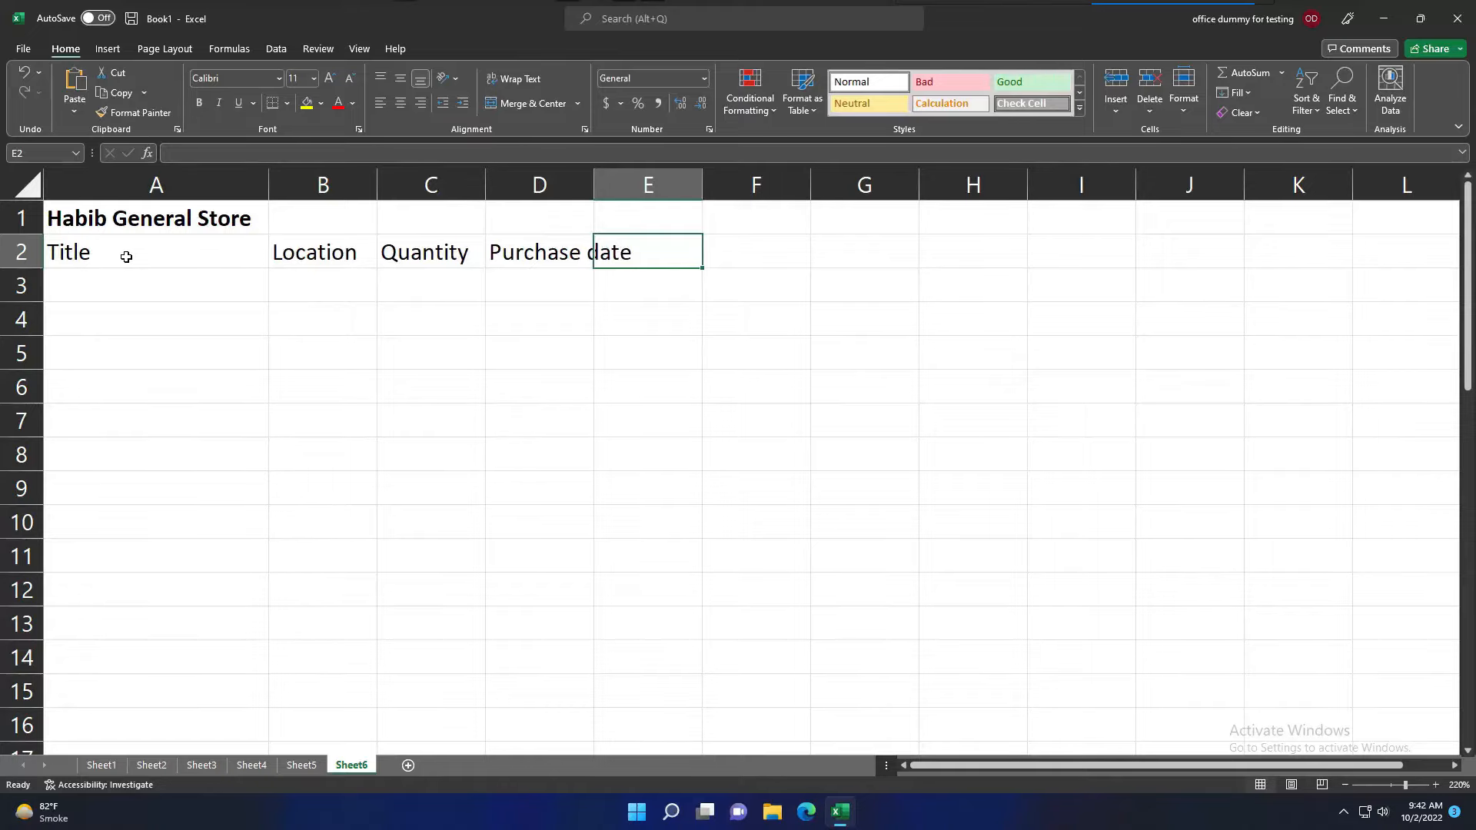
pyautogui.write('p')
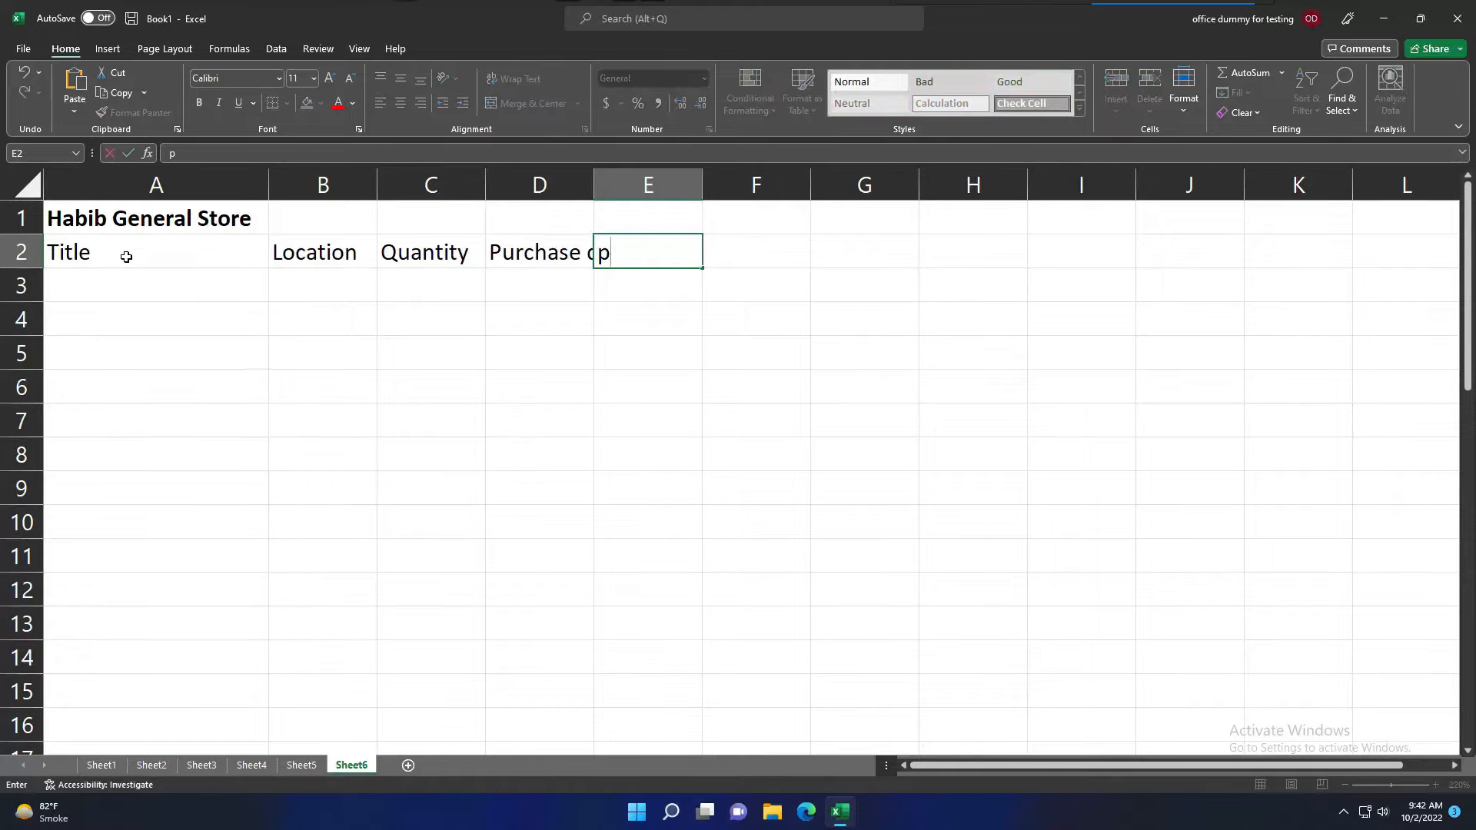
pyautogui.press('BackSpace')
pyautogui.write('Price')
pyautogui.press('Tab')
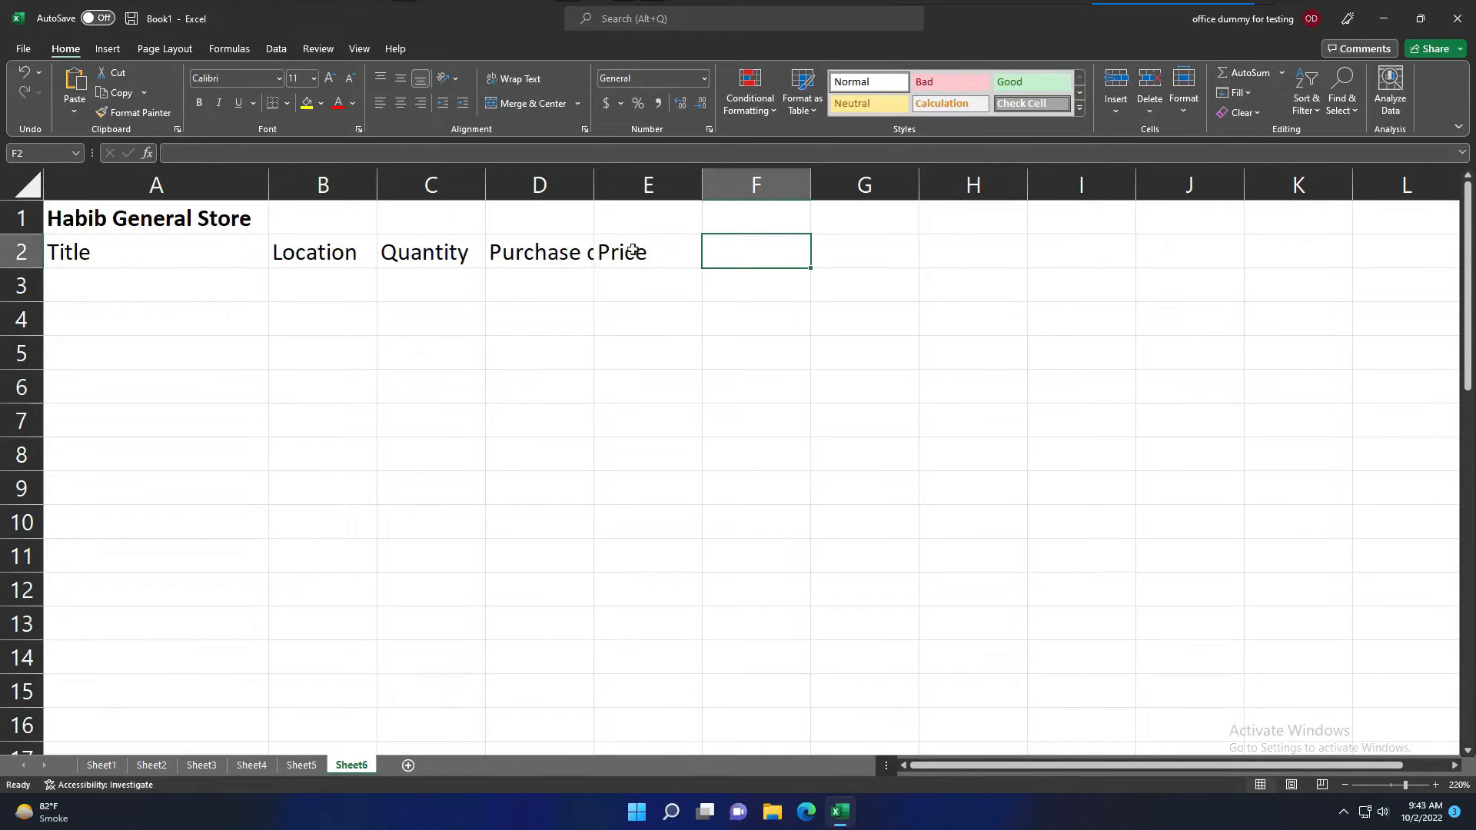
# - Fit column D's width to the "Purchase date" heading
pyautogui.doubleClick(594, 178)
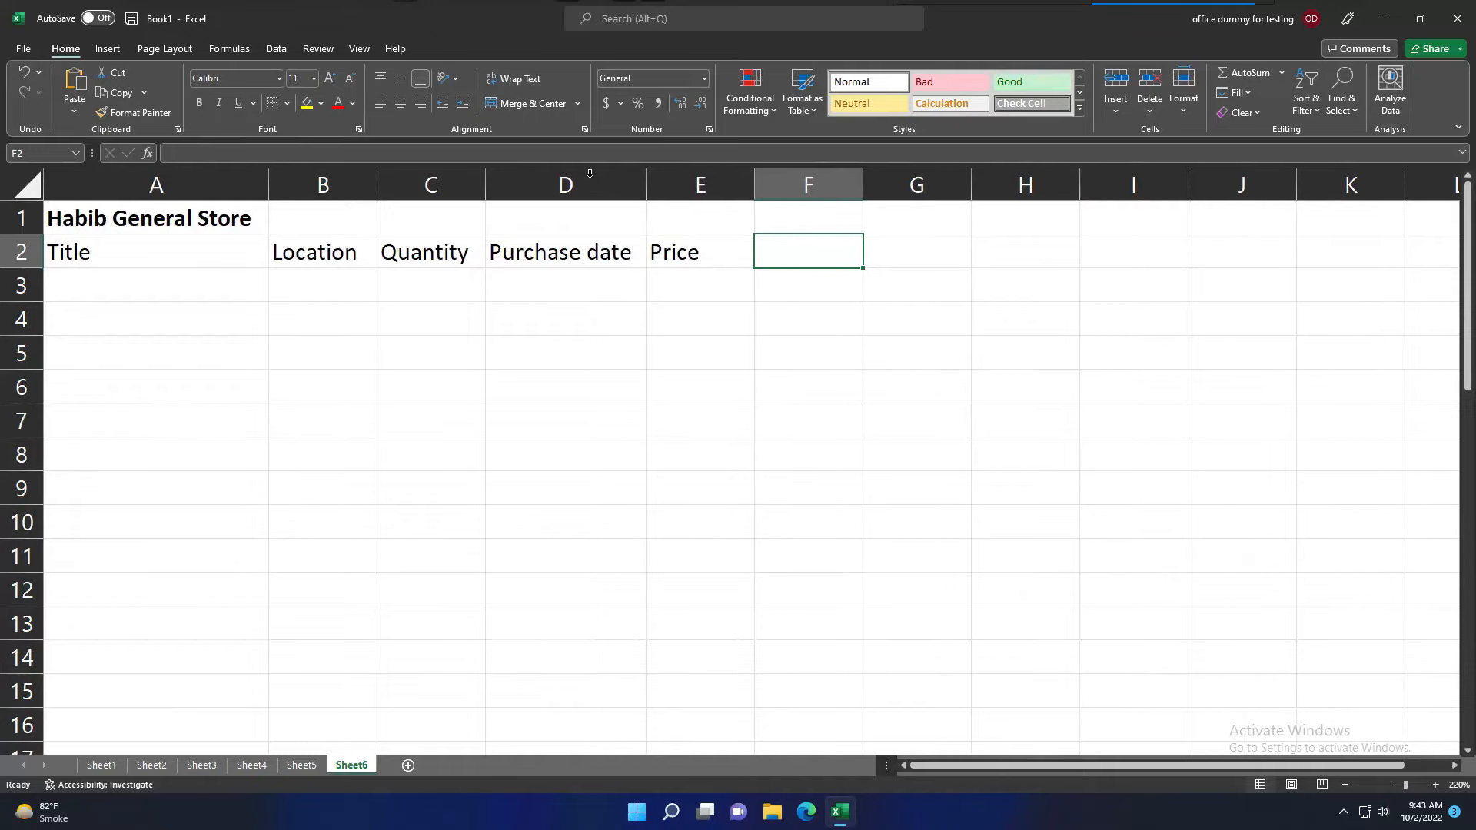
pyautogui.click(582, 254)
pyautogui.click(579, 288)
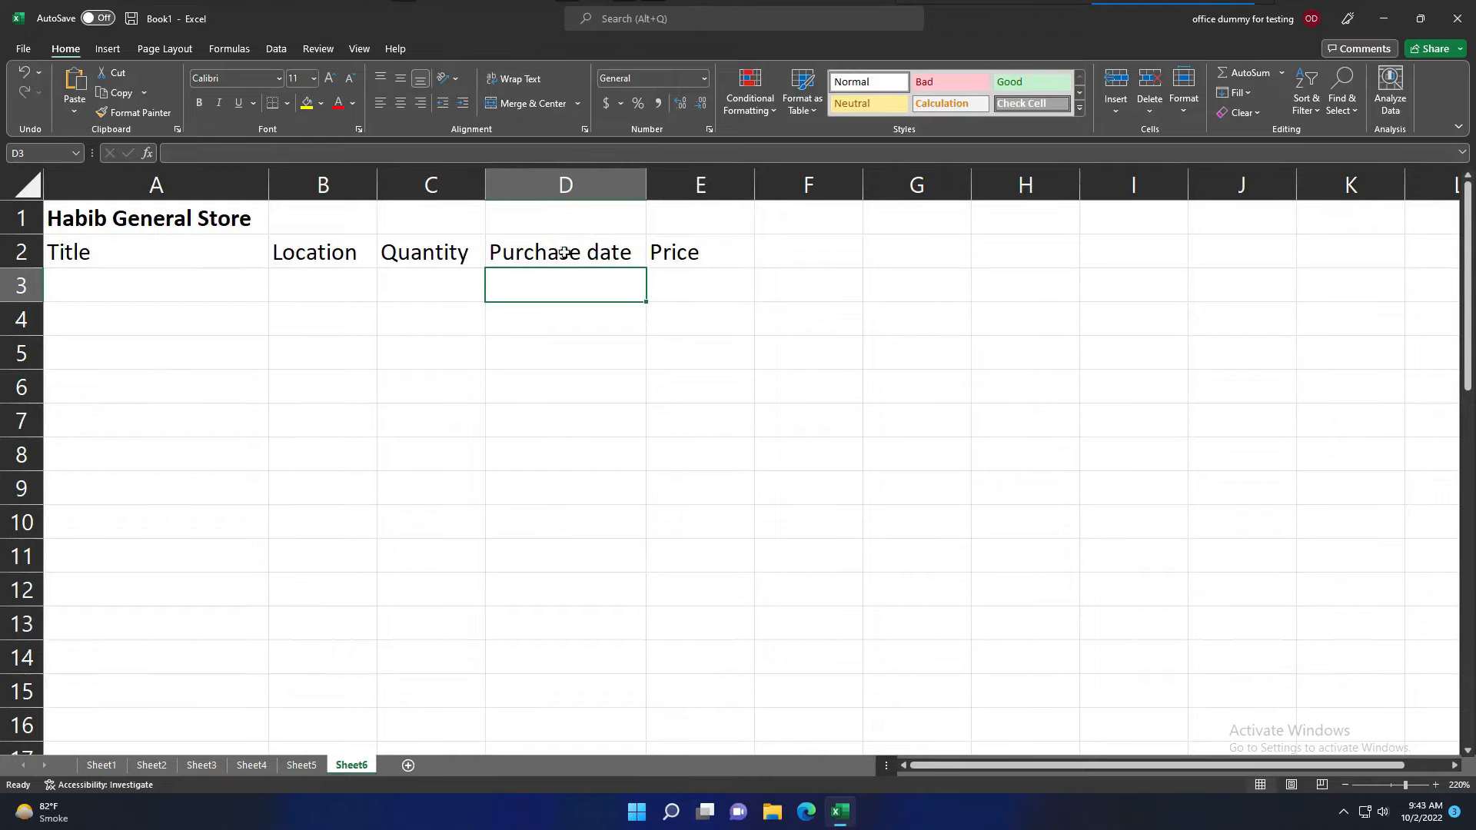
# - Overwrite the whole heading in cell D2 with "Purchase date"
pyautogui.click(591, 252)
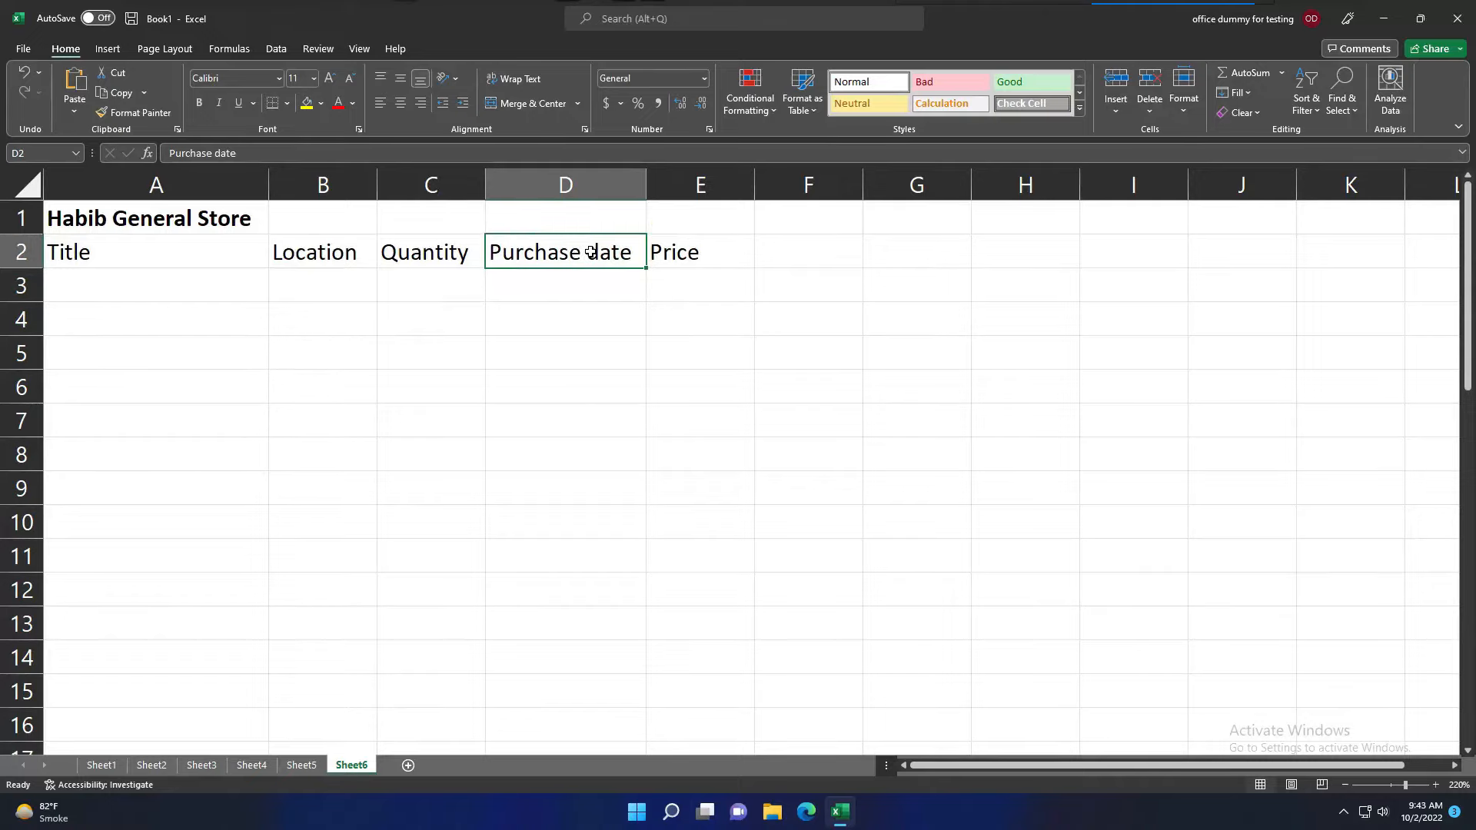
pyautogui.write('D')
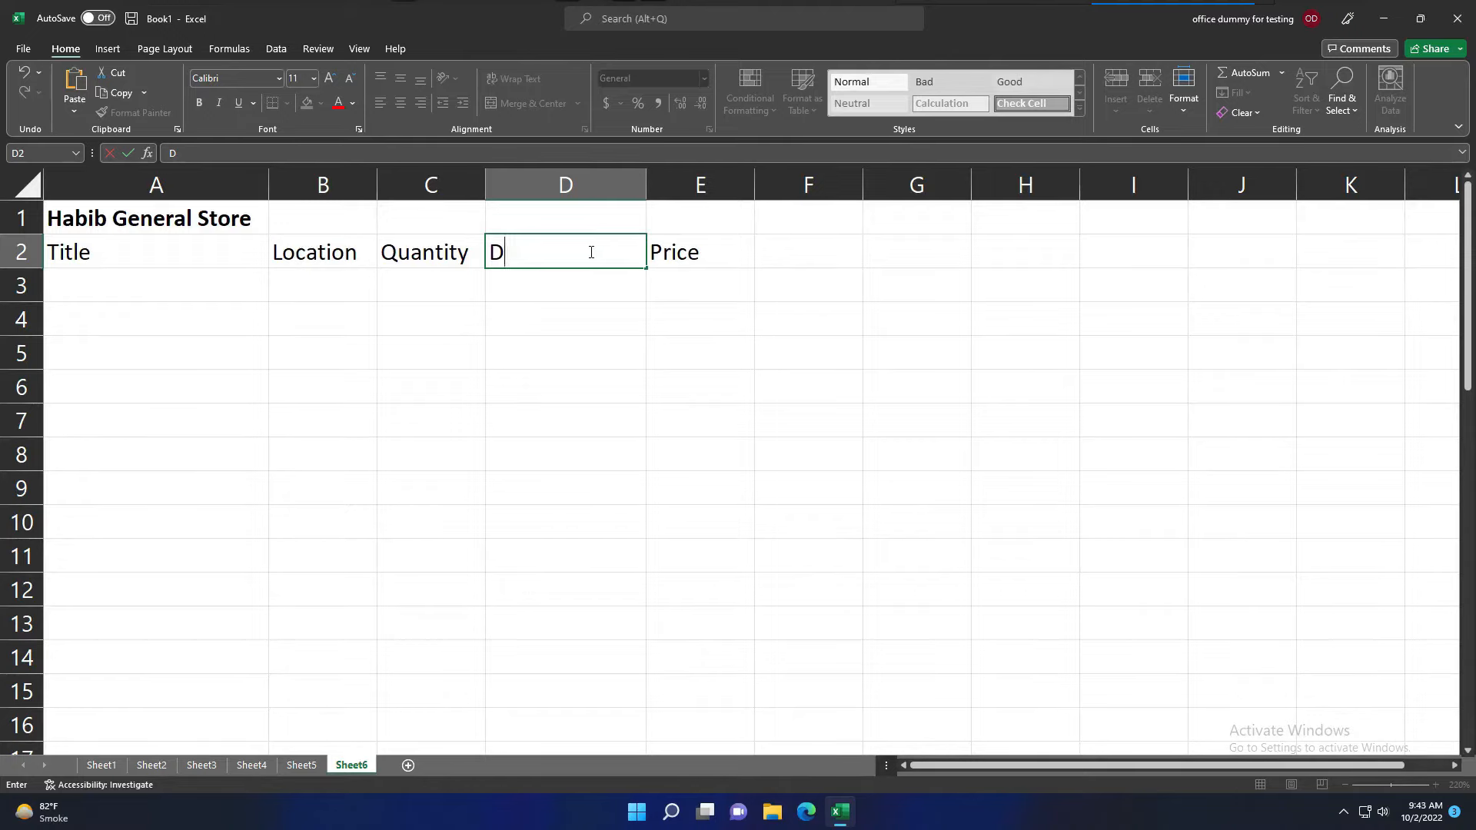
pyautogui.press('BackSpace')
pyautogui.write('Purchase date')
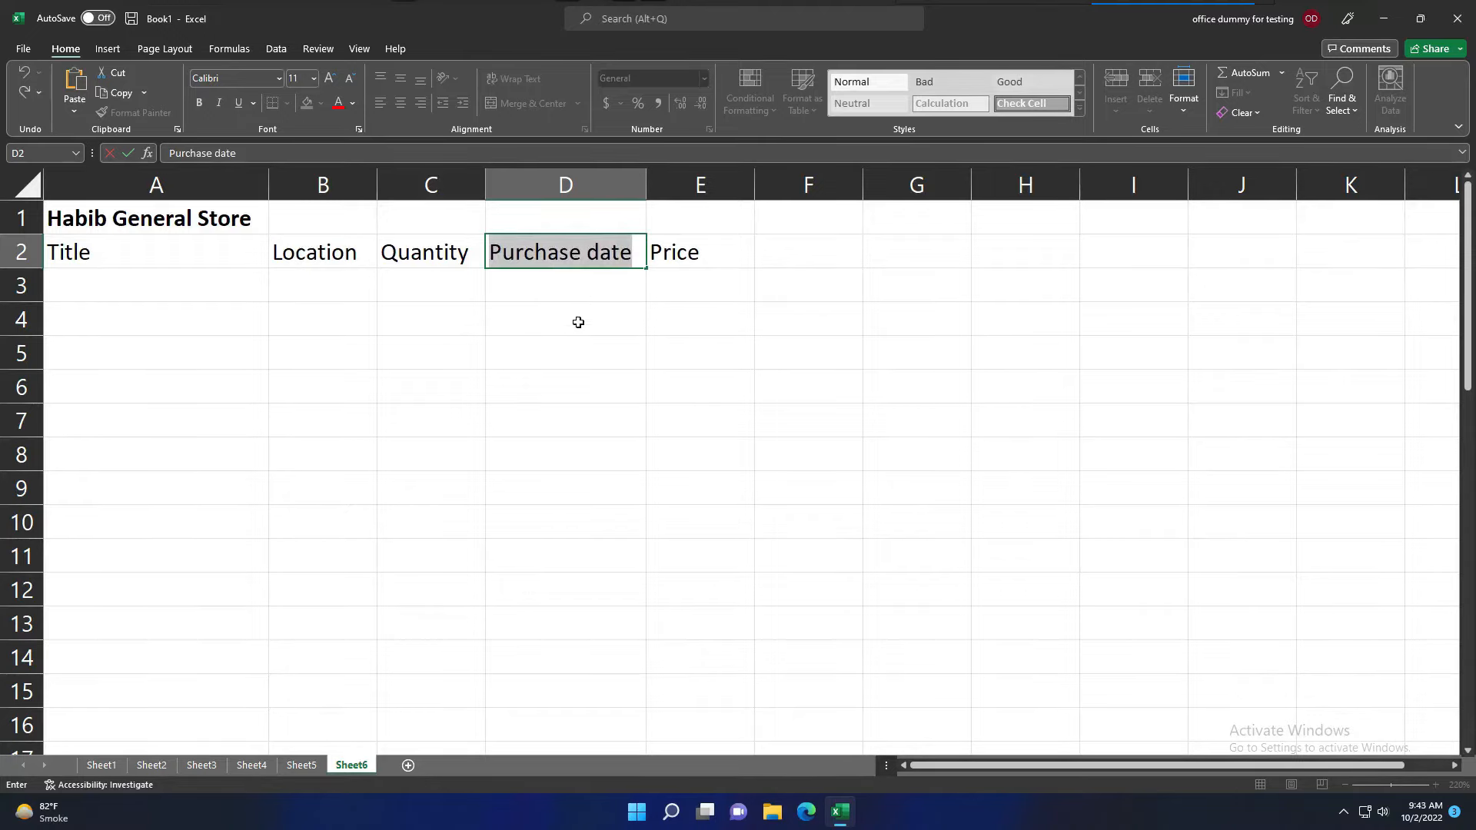
pyautogui.click(583, 289)
# - Edit the heading inside cell D2 to read "Purchase Date" with a capital D
pyautogui.click(581, 256)
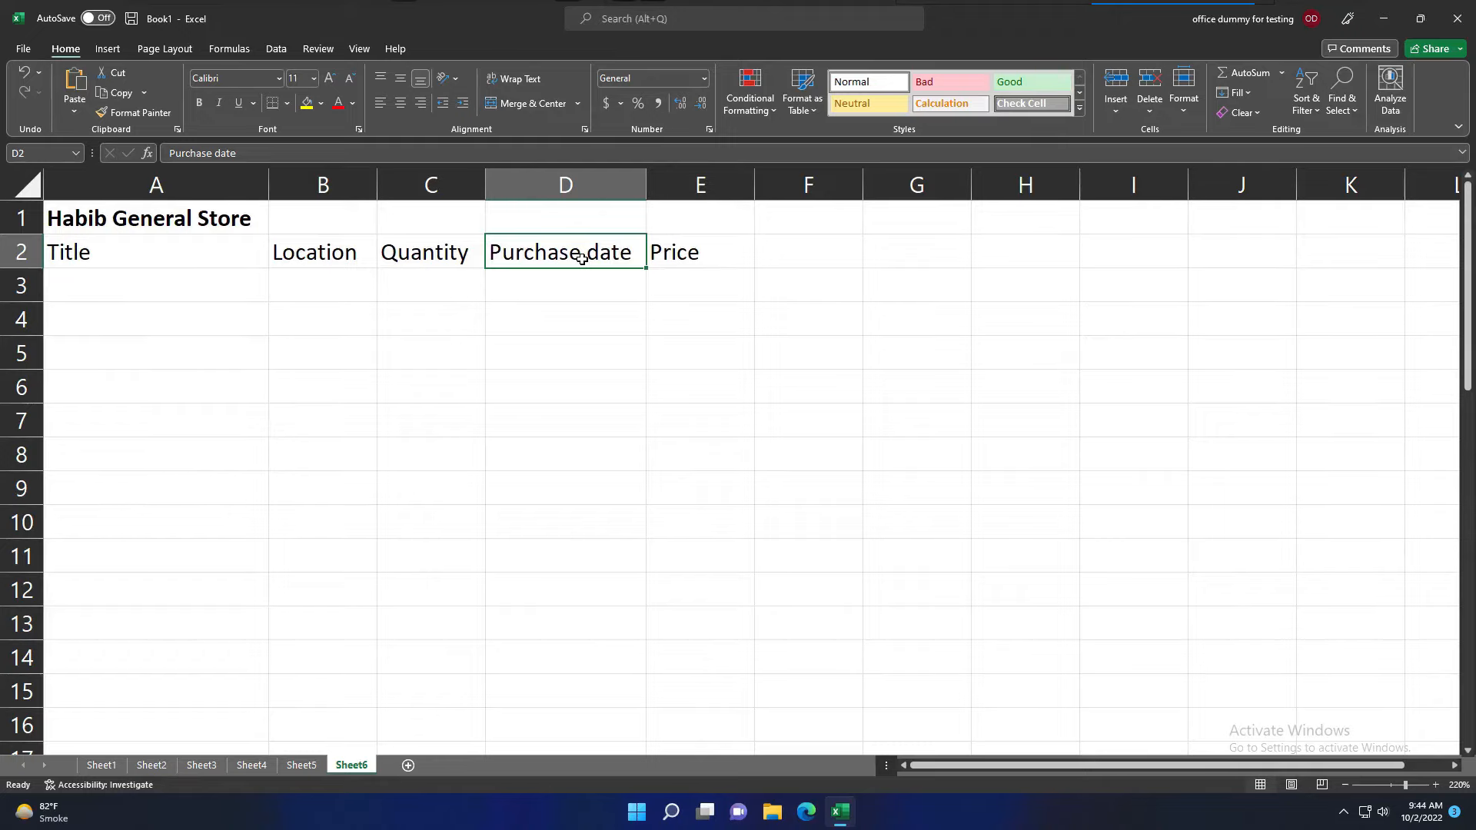
pyautogui.doubleClick(582, 259)
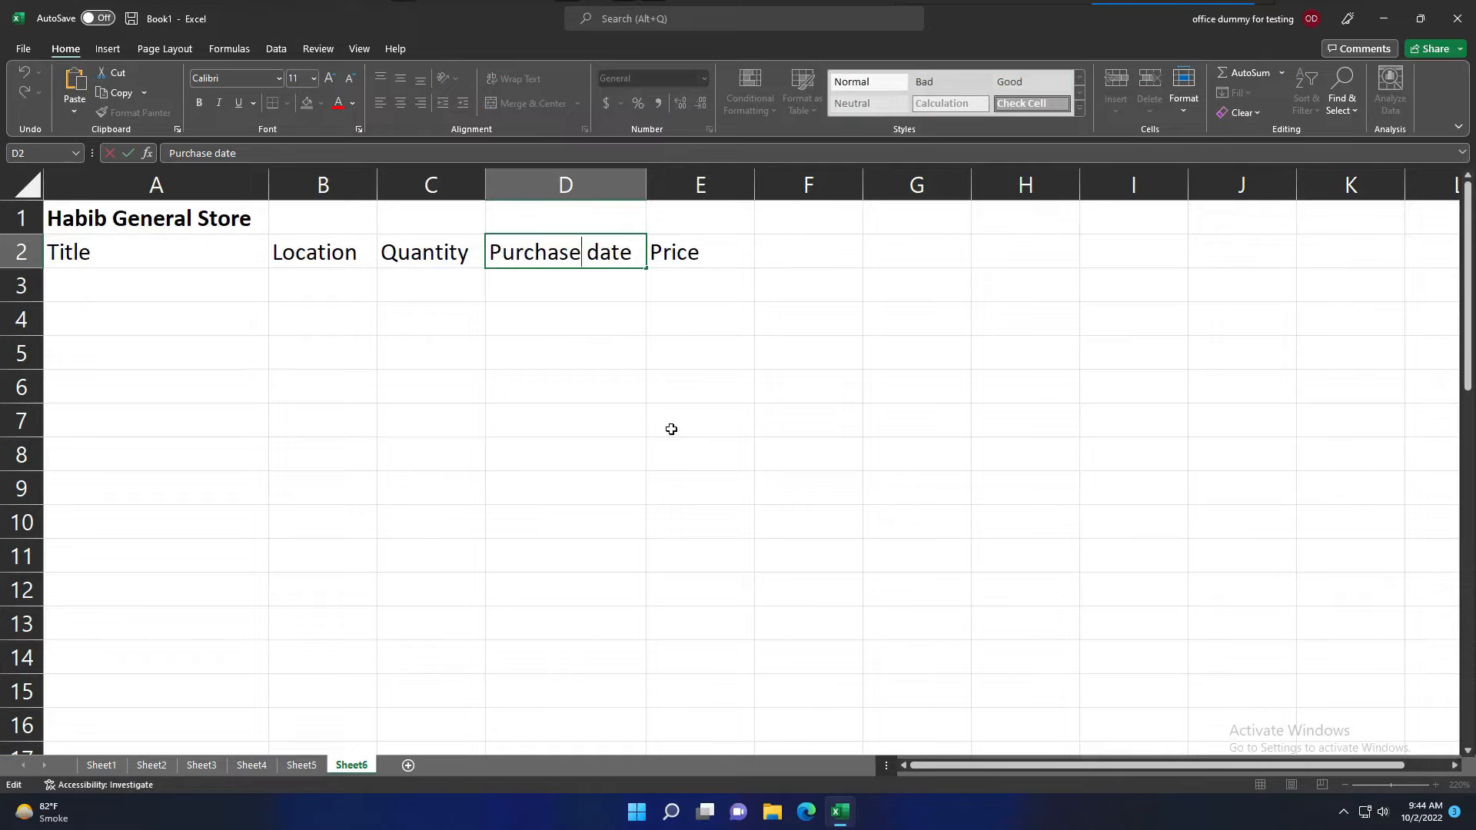
pyautogui.press('Right')
pyautogui.press('Delete')
pyautogui.write('D')
pyautogui.press('Return')
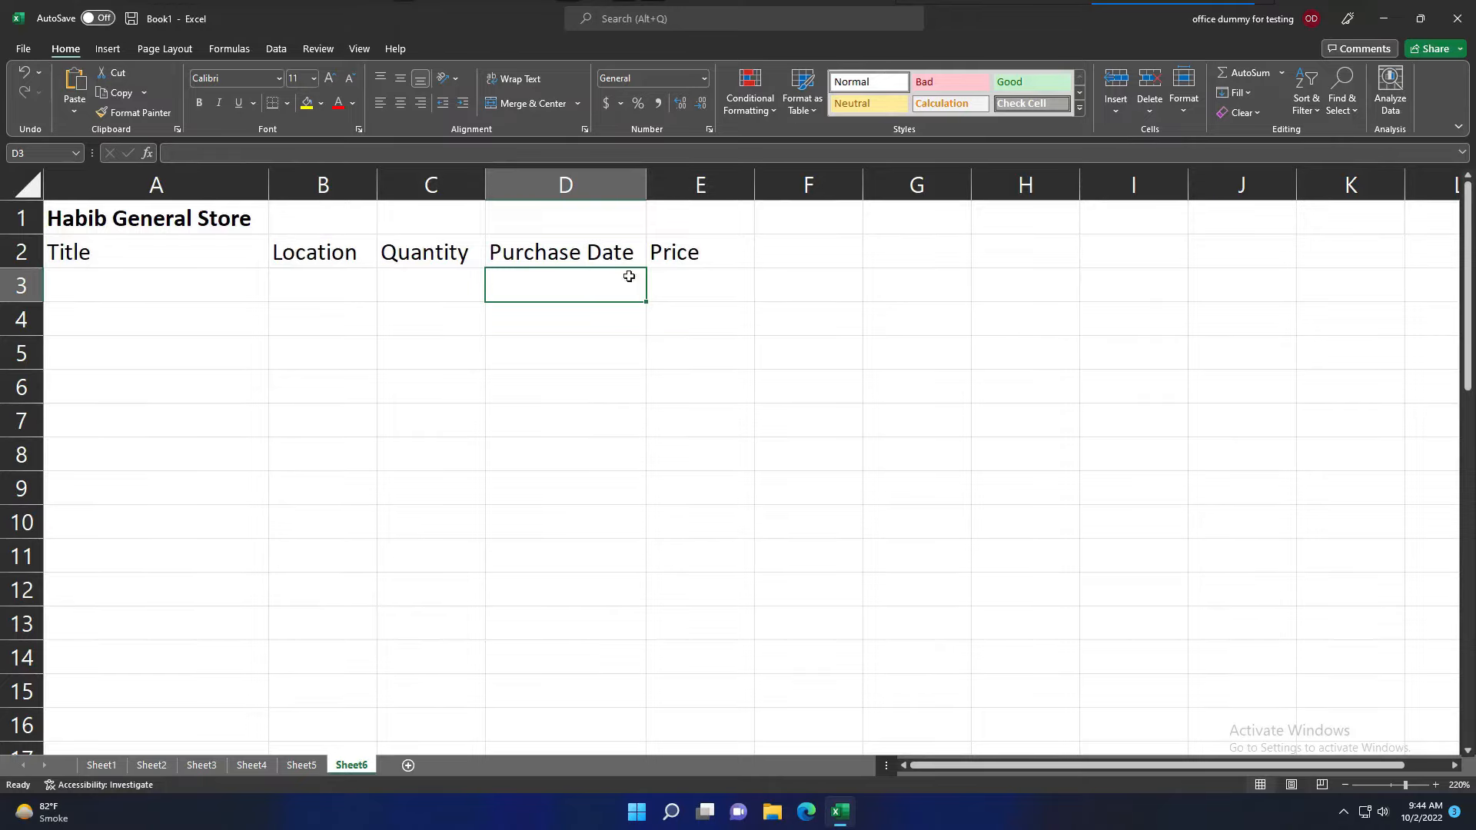
# - Select cells D2, D3, A3 and D3 one after another
pyautogui.click(508, 265)
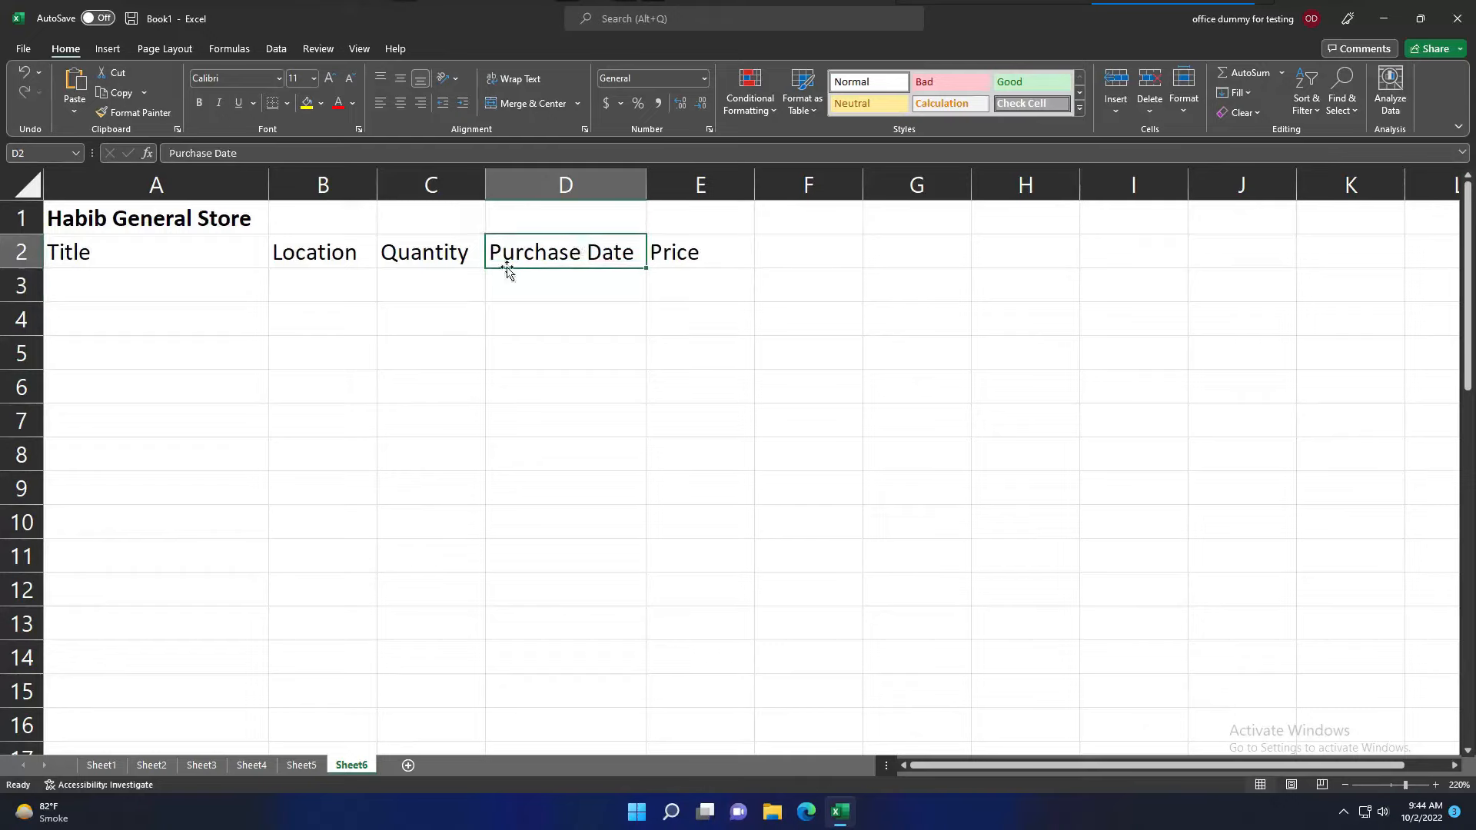
pyautogui.click(541, 290)
pyautogui.click(87, 286)
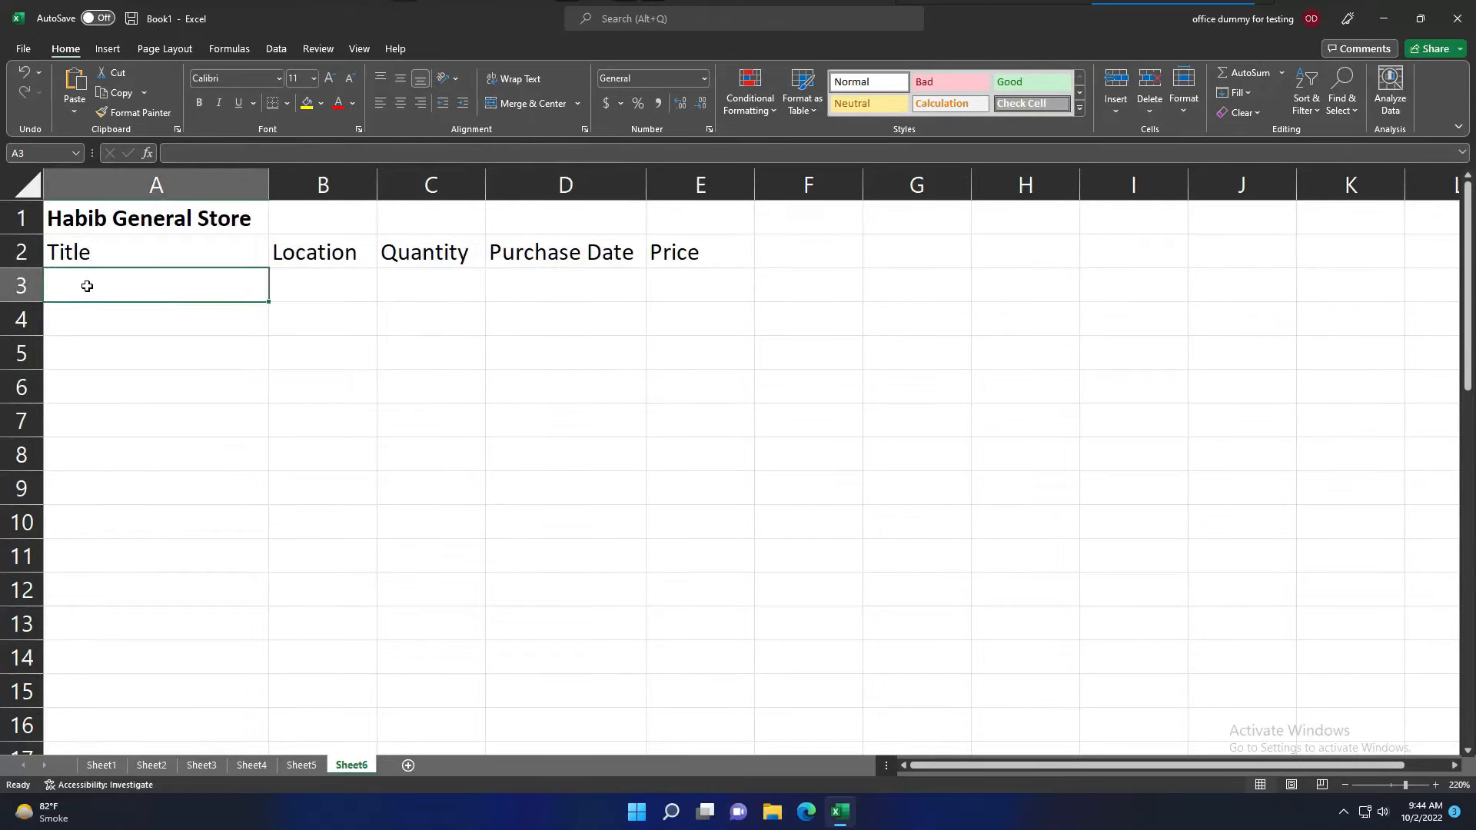
pyautogui.click(607, 285)
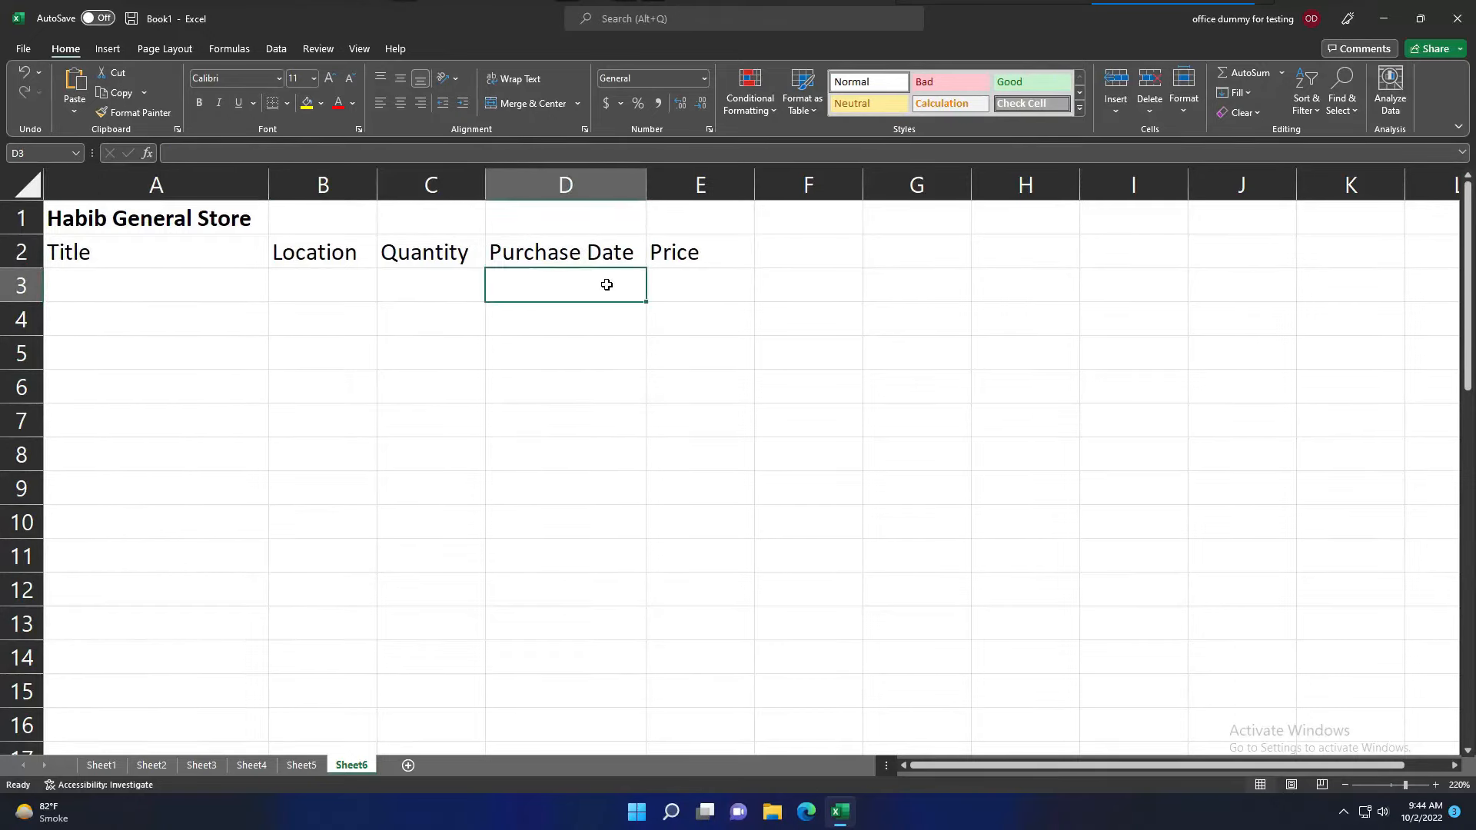
# - Move the cell selection along row 2 from A2 to H2 and back to the Quantity heading
pyautogui.click(87, 256)
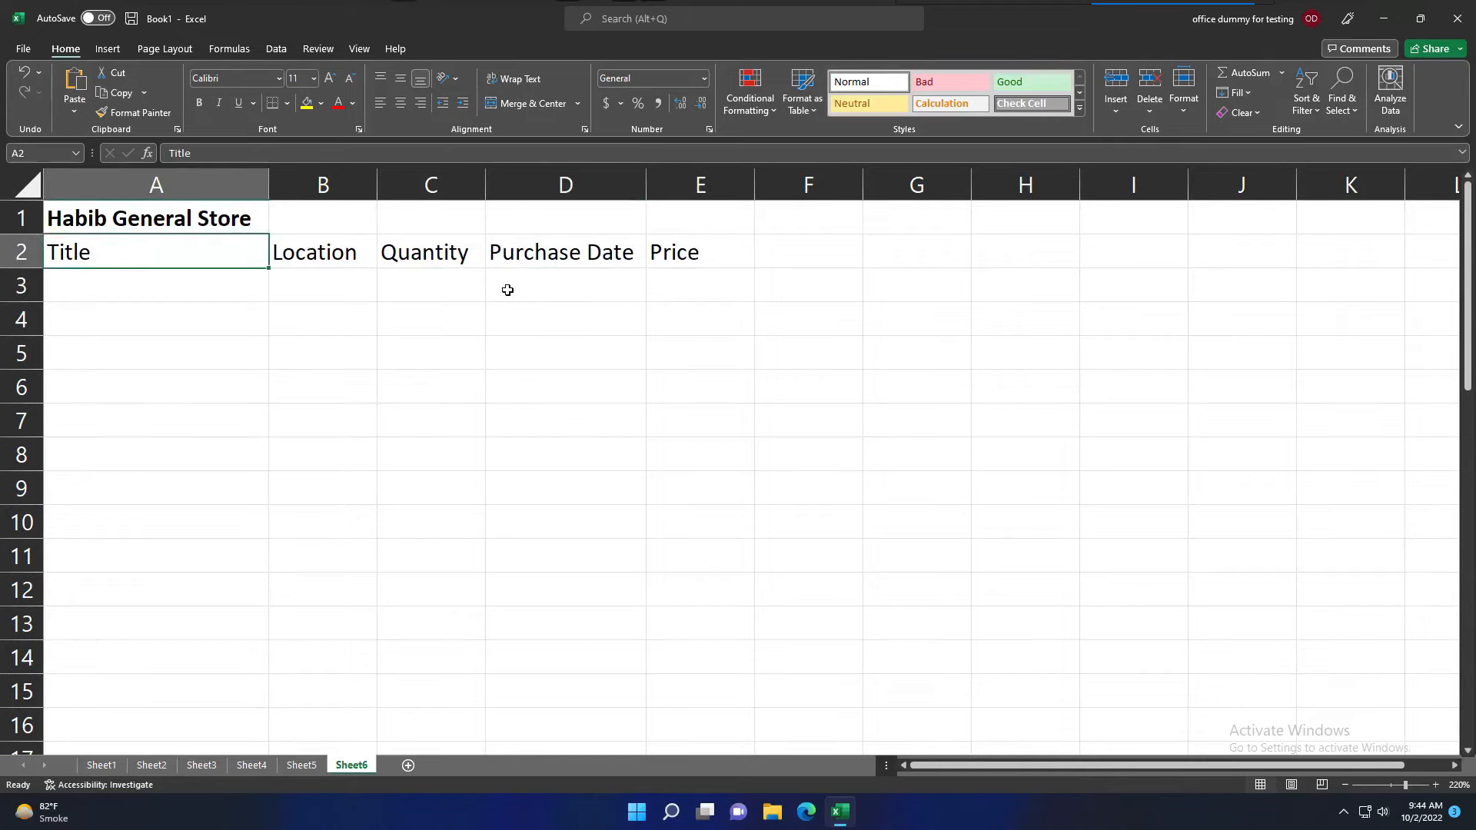
pyautogui.press('Right')
pyautogui.press('Right')
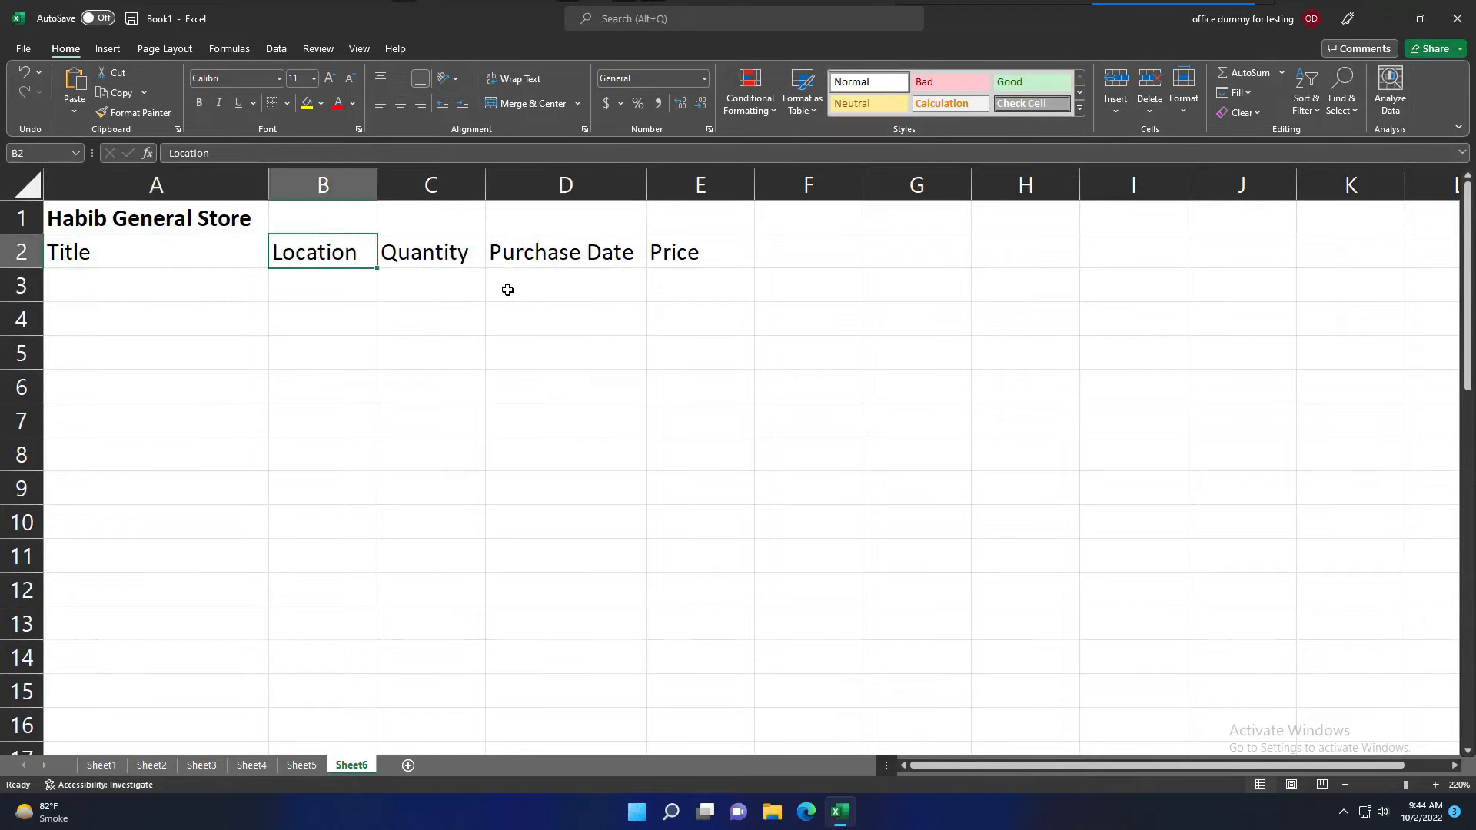
pyautogui.press('Right')
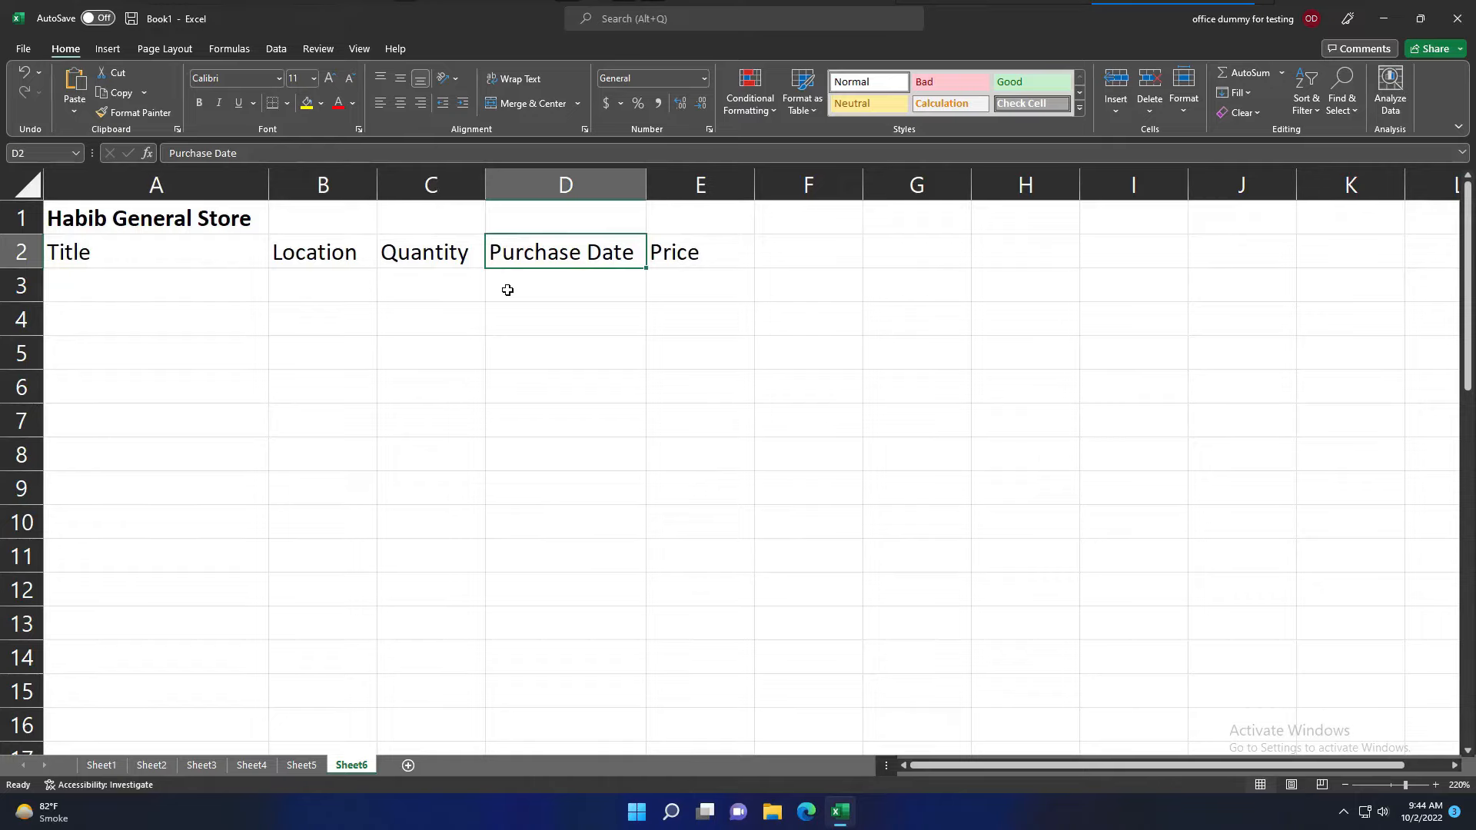
pyautogui.press('Right')
pyautogui.press('Right')
pyautogui.press('Right')
pyautogui.press('Right')
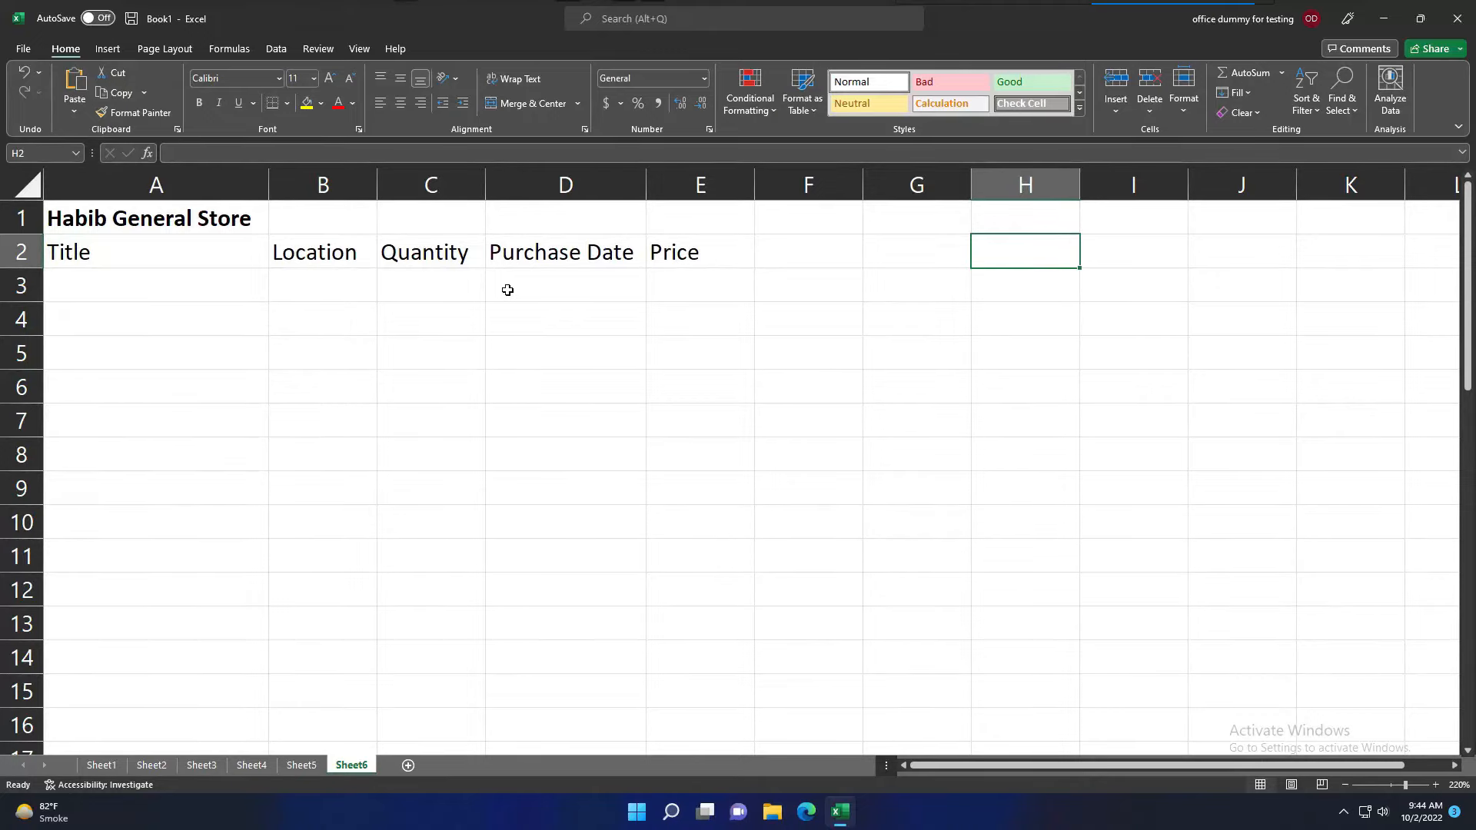
pyautogui.press('Left')
pyautogui.press('Left')
pyautogui.press('Left')
pyautogui.press('Left')
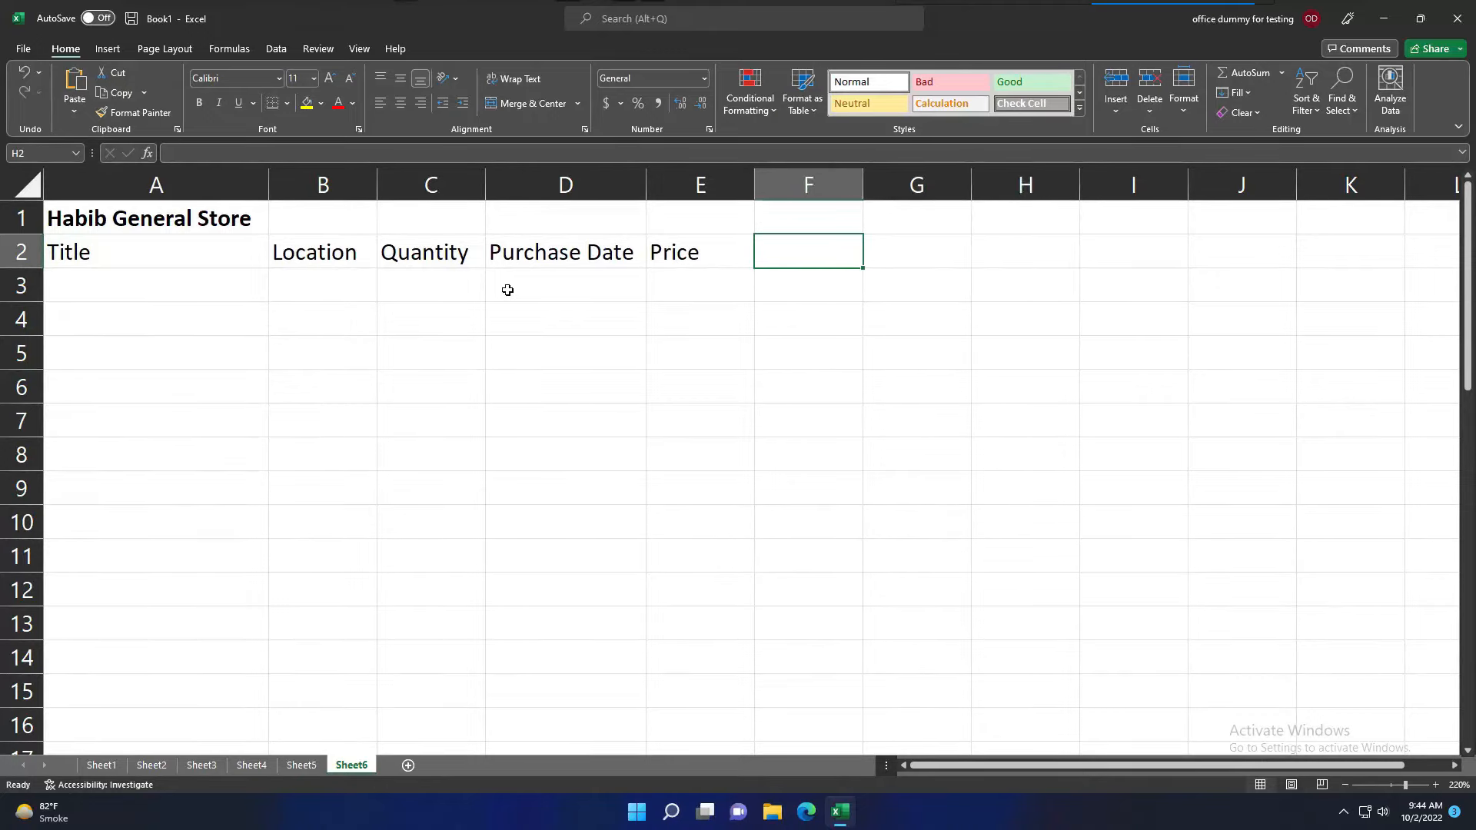
pyautogui.press('Left')
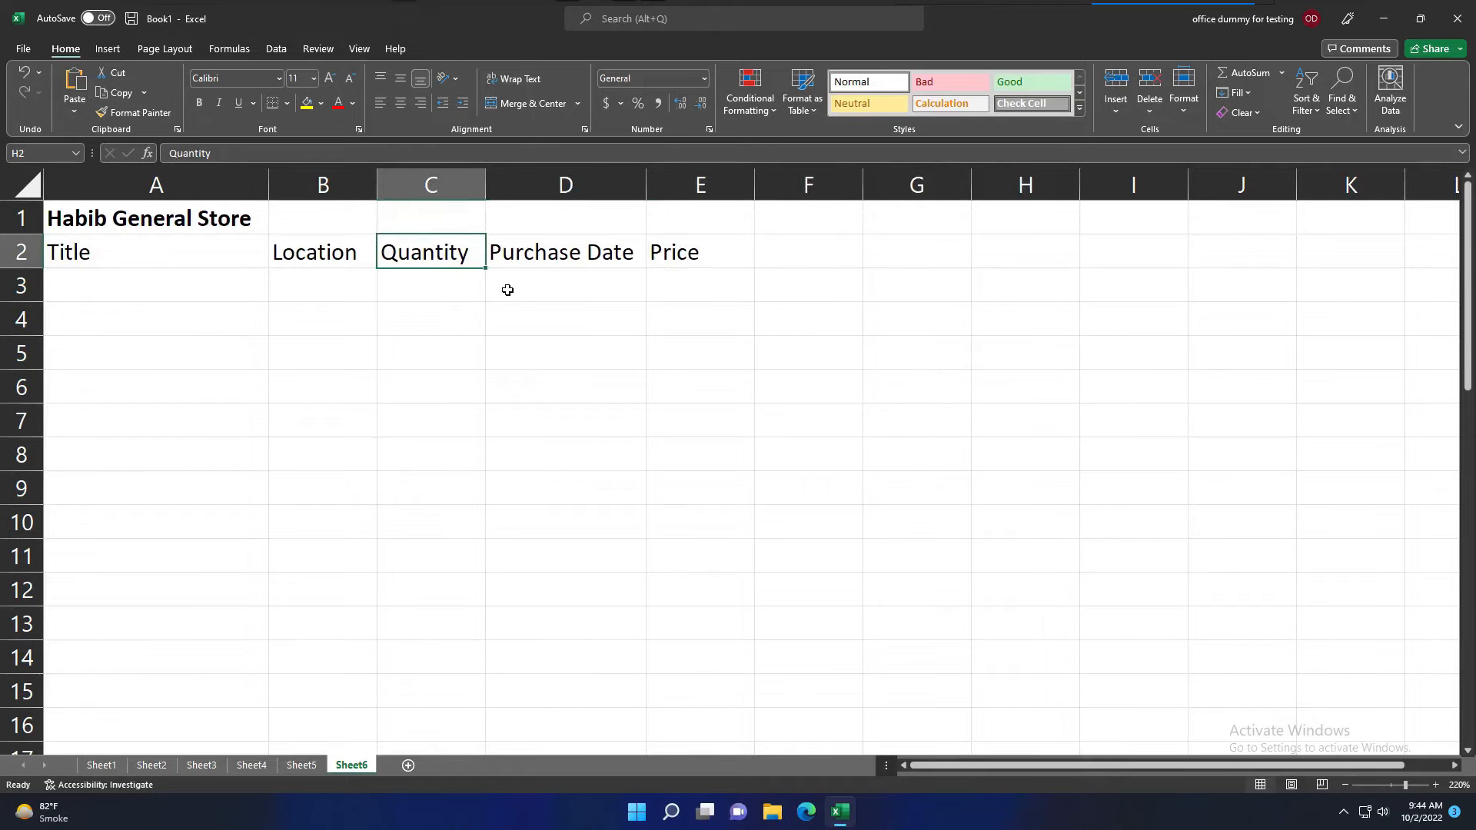
# - Move the cell selection from the Quantity heading to A2 and down column A to A10
pyautogui.press('Left')
pyautogui.press('Left')
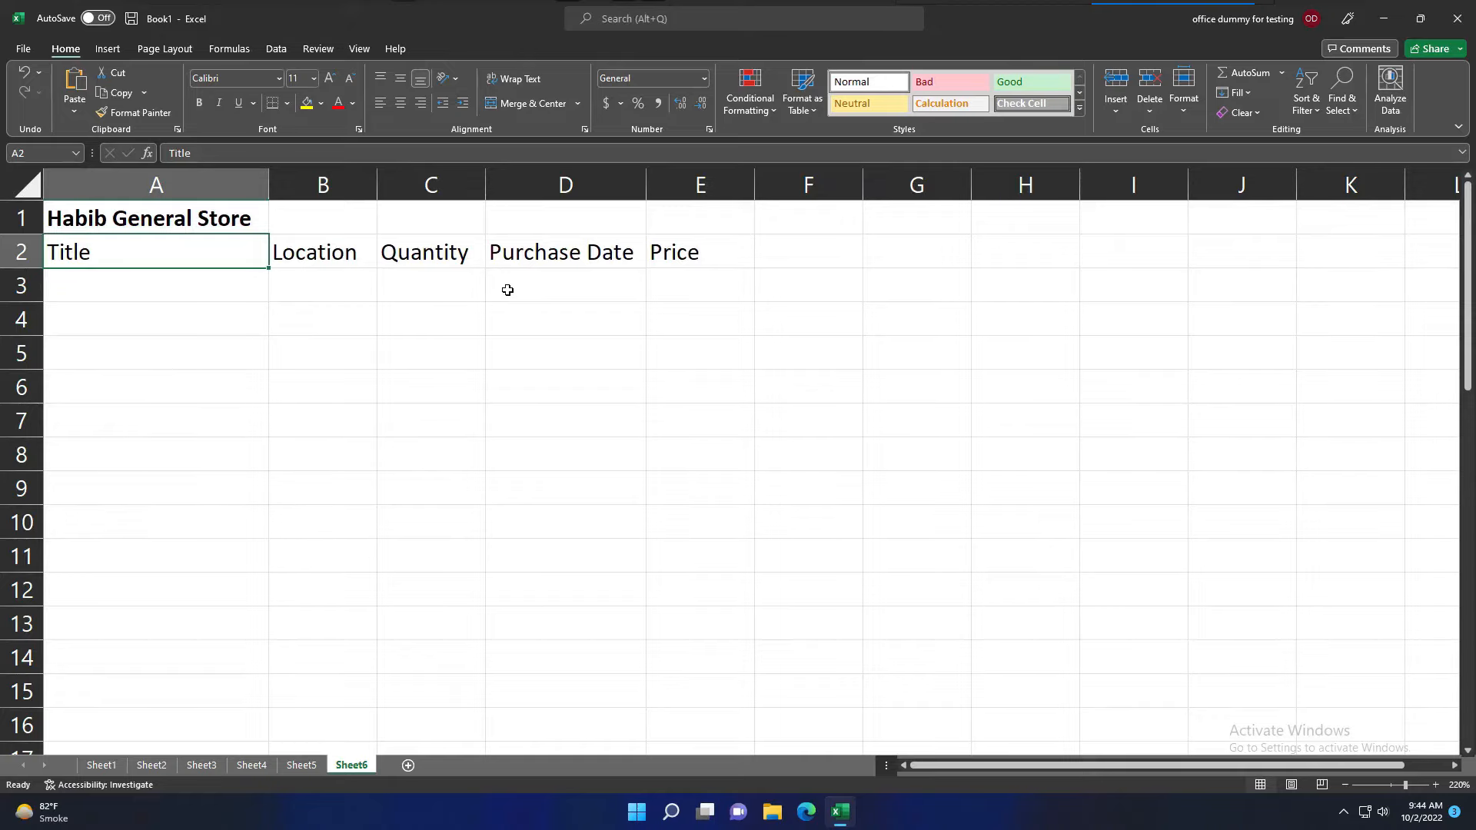
pyautogui.press('Down')
pyautogui.press('Down')
pyautogui.press('Down')
pyautogui.press('Down')
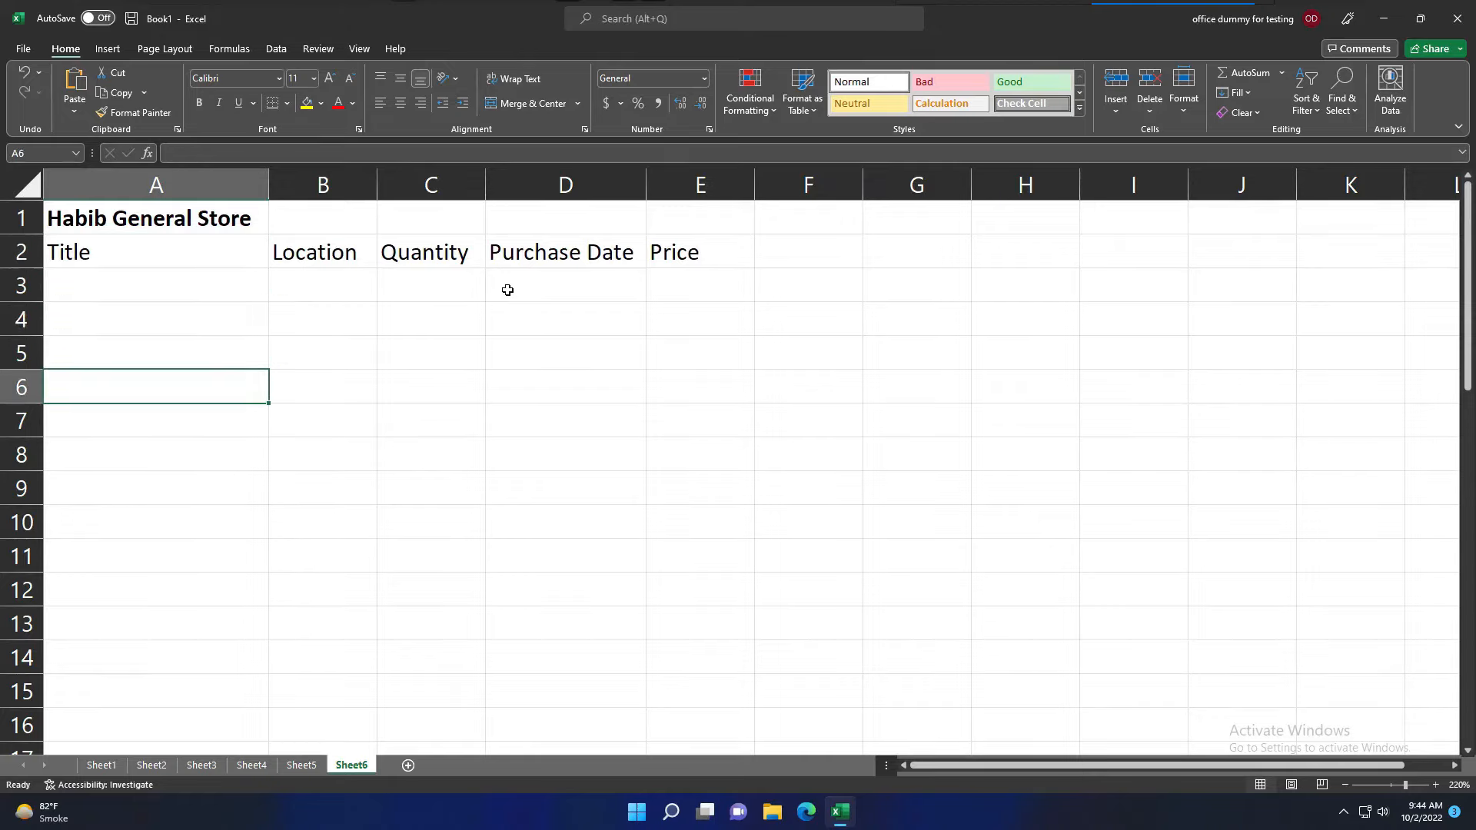
pyautogui.press('Down')
pyautogui.press('Down')
pyautogui.press('Down')
pyautogui.press('Down')
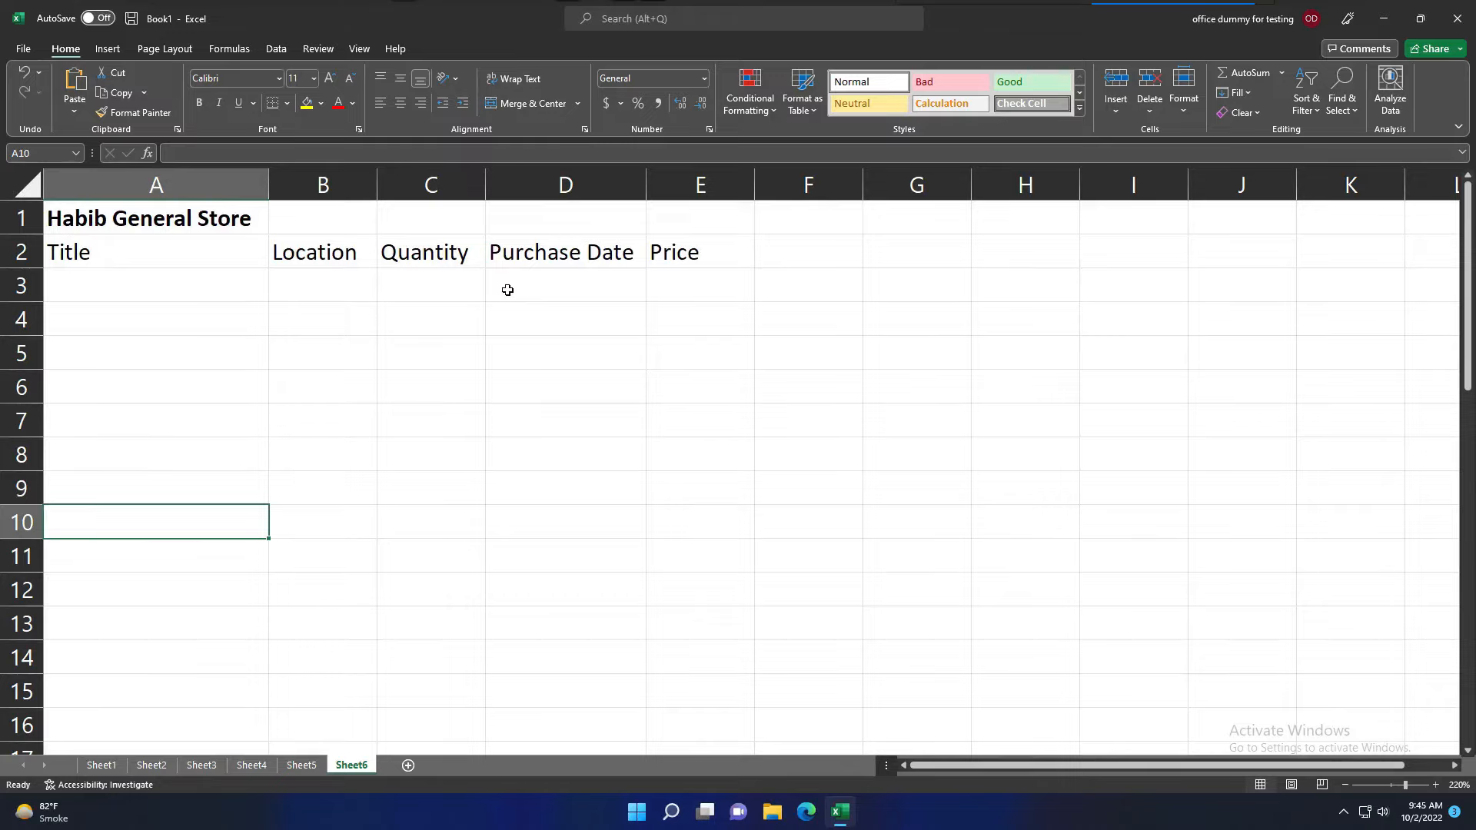
# - Move the cell selection up column A from A10 to the Title heading in A2
pyautogui.press('Up')
pyautogui.press('Up')
pyautogui.press('Up')
pyautogui.press('Up')
pyautogui.press('Up')
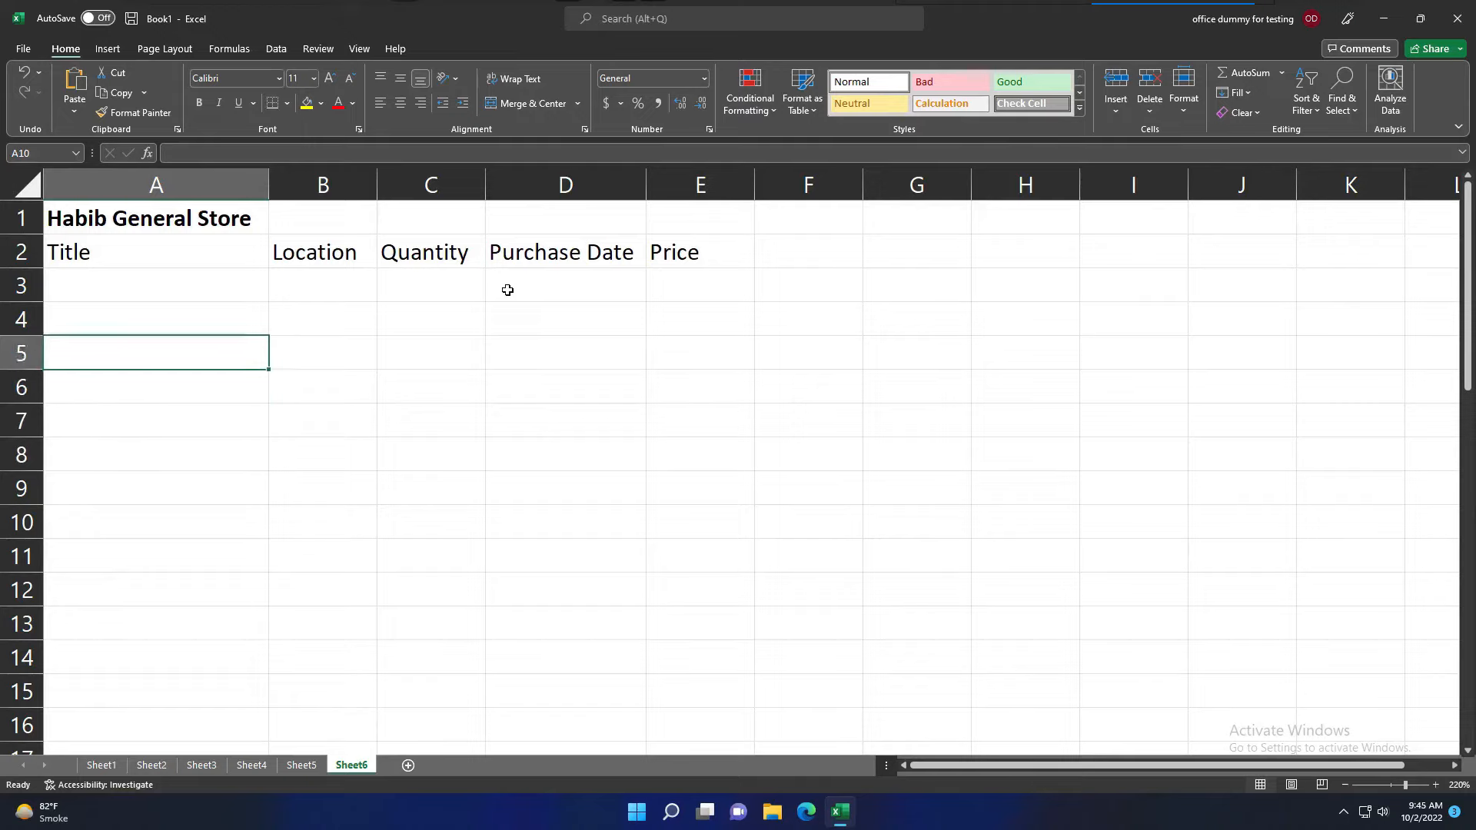
pyautogui.press('Up')
pyautogui.press('Up')
pyautogui.press('Up')
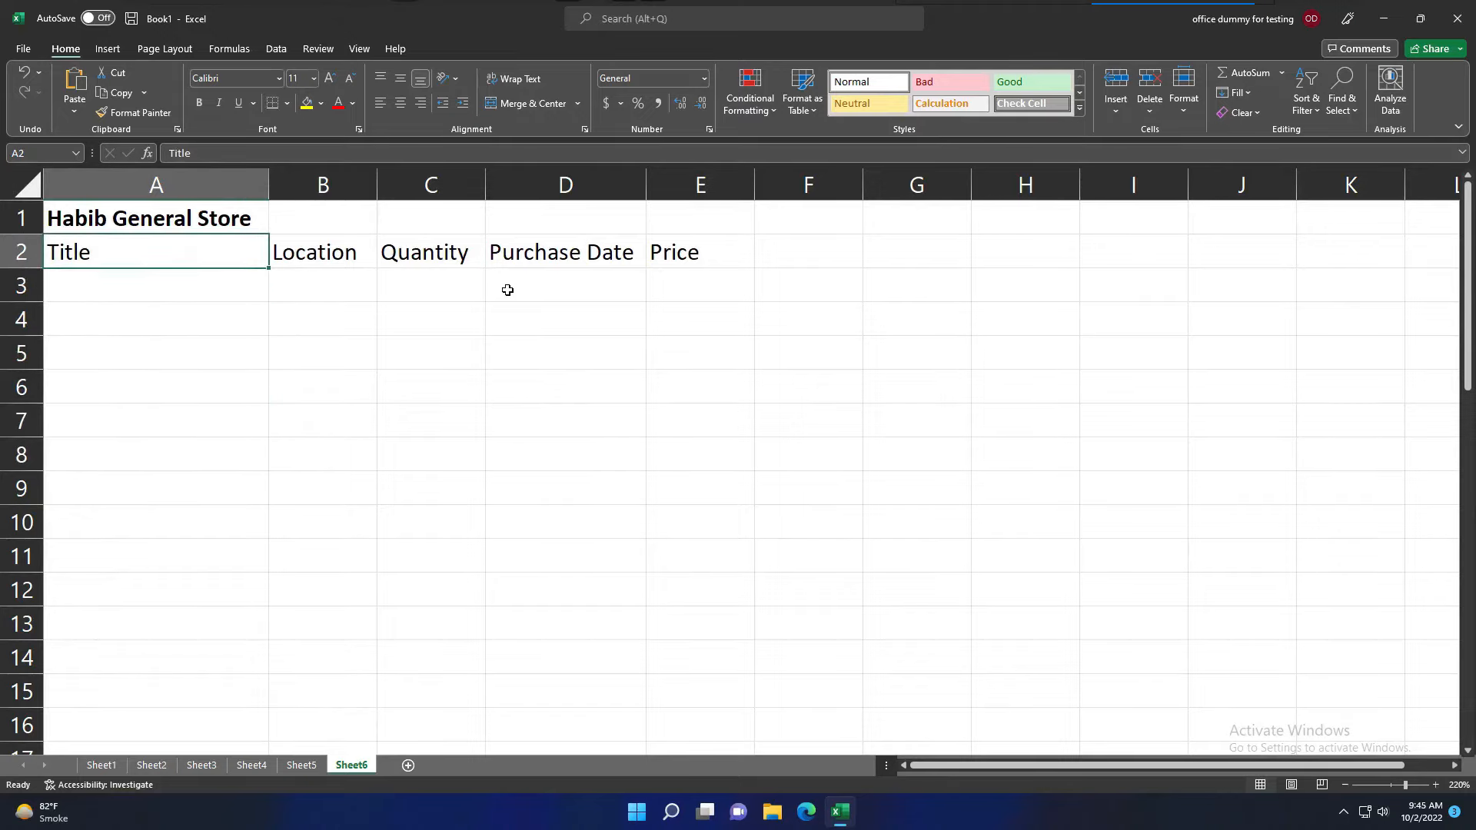
# - Move the cell selection one cell at a time through the empty cells below the headings, from A3 across to E5
pyautogui.press('Down')
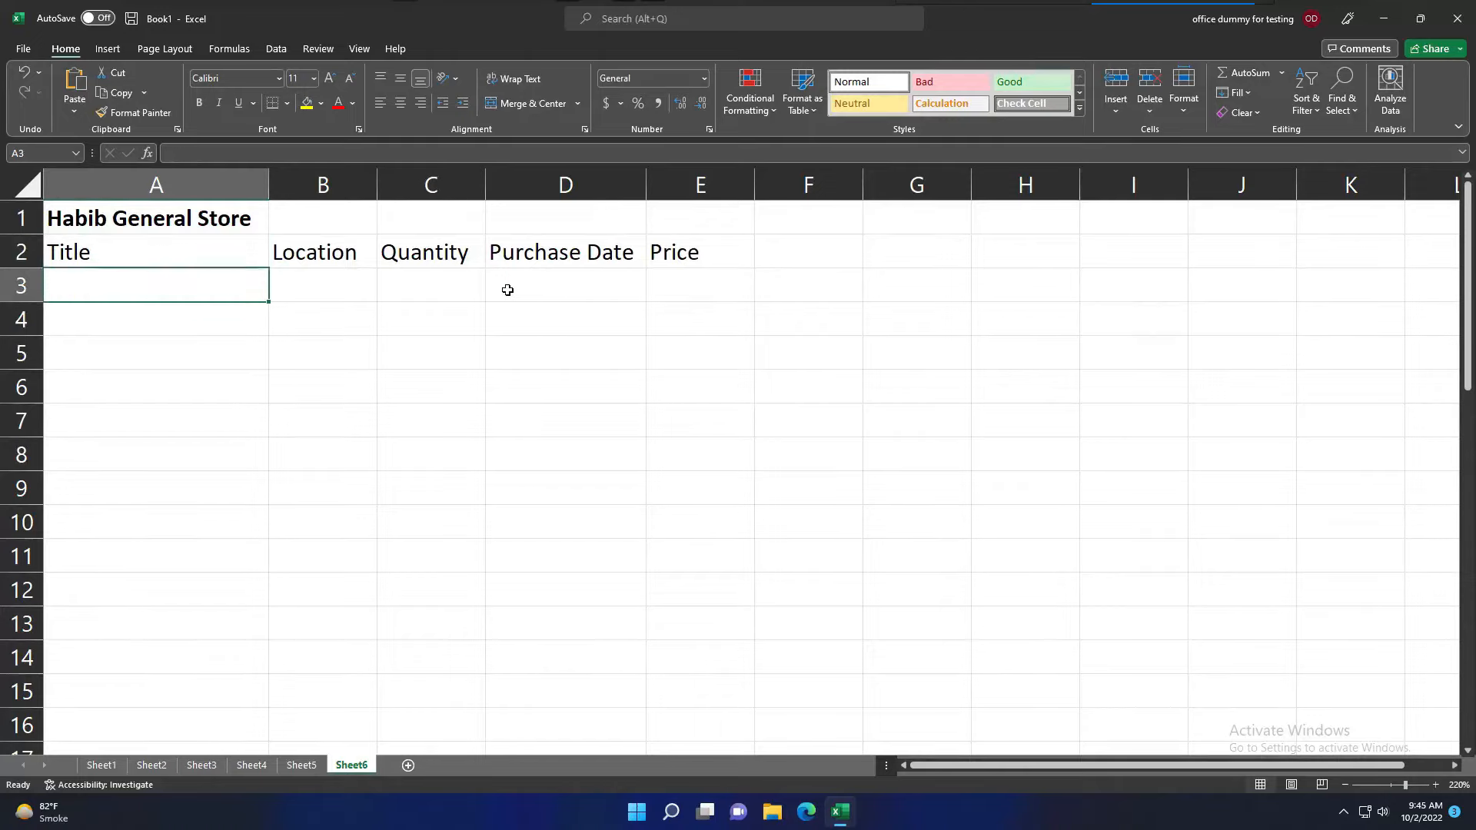
pyautogui.press('Down')
pyautogui.press('Down')
pyautogui.press('Right')
pyautogui.press('Up')
pyautogui.press('Up')
pyautogui.press('Right')
pyautogui.press('Down')
pyautogui.press('Right')
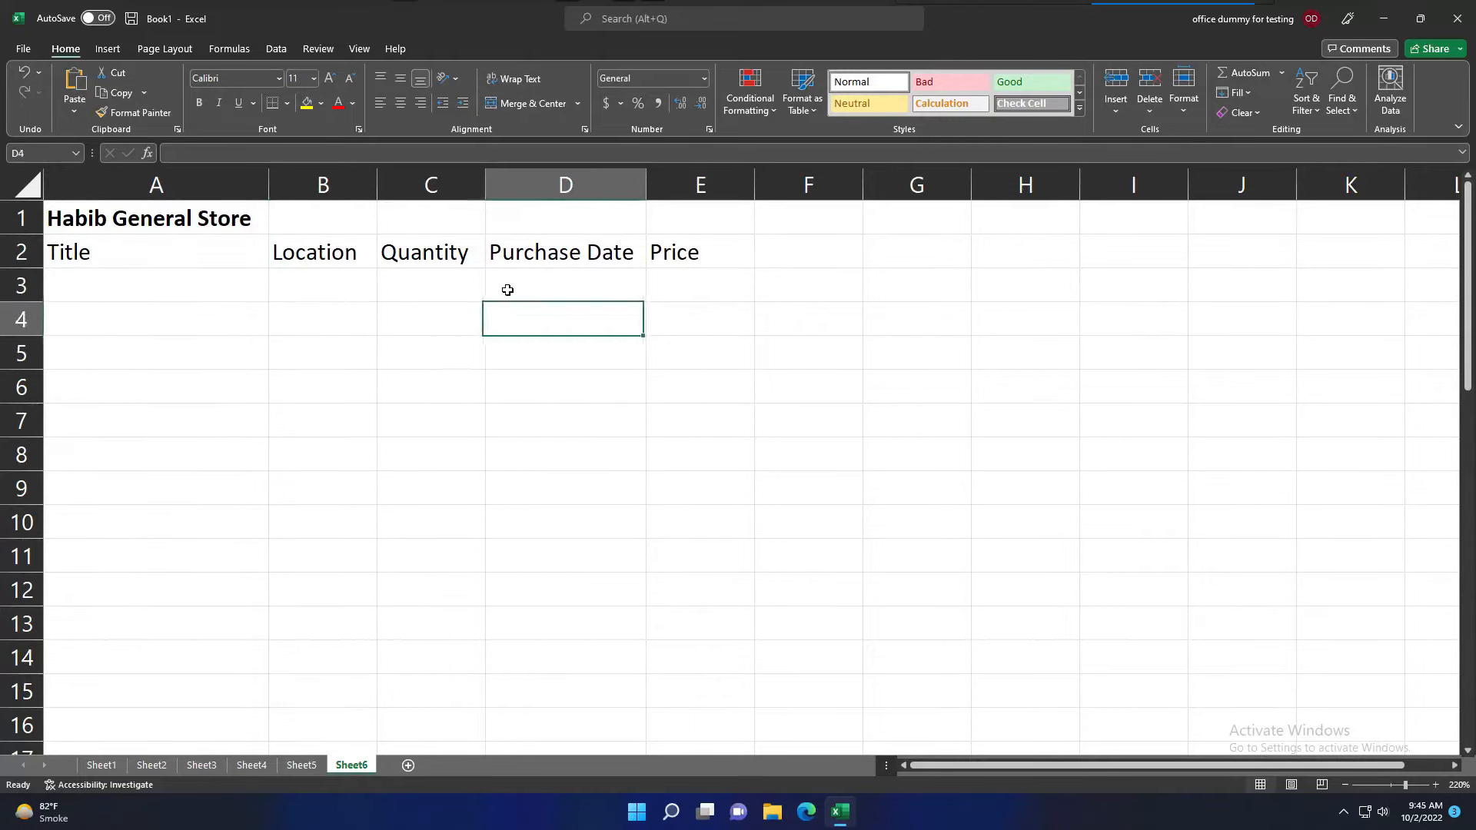
pyautogui.press('Down')
pyautogui.press('Down')
pyautogui.press('Up')
pyautogui.press('Right')
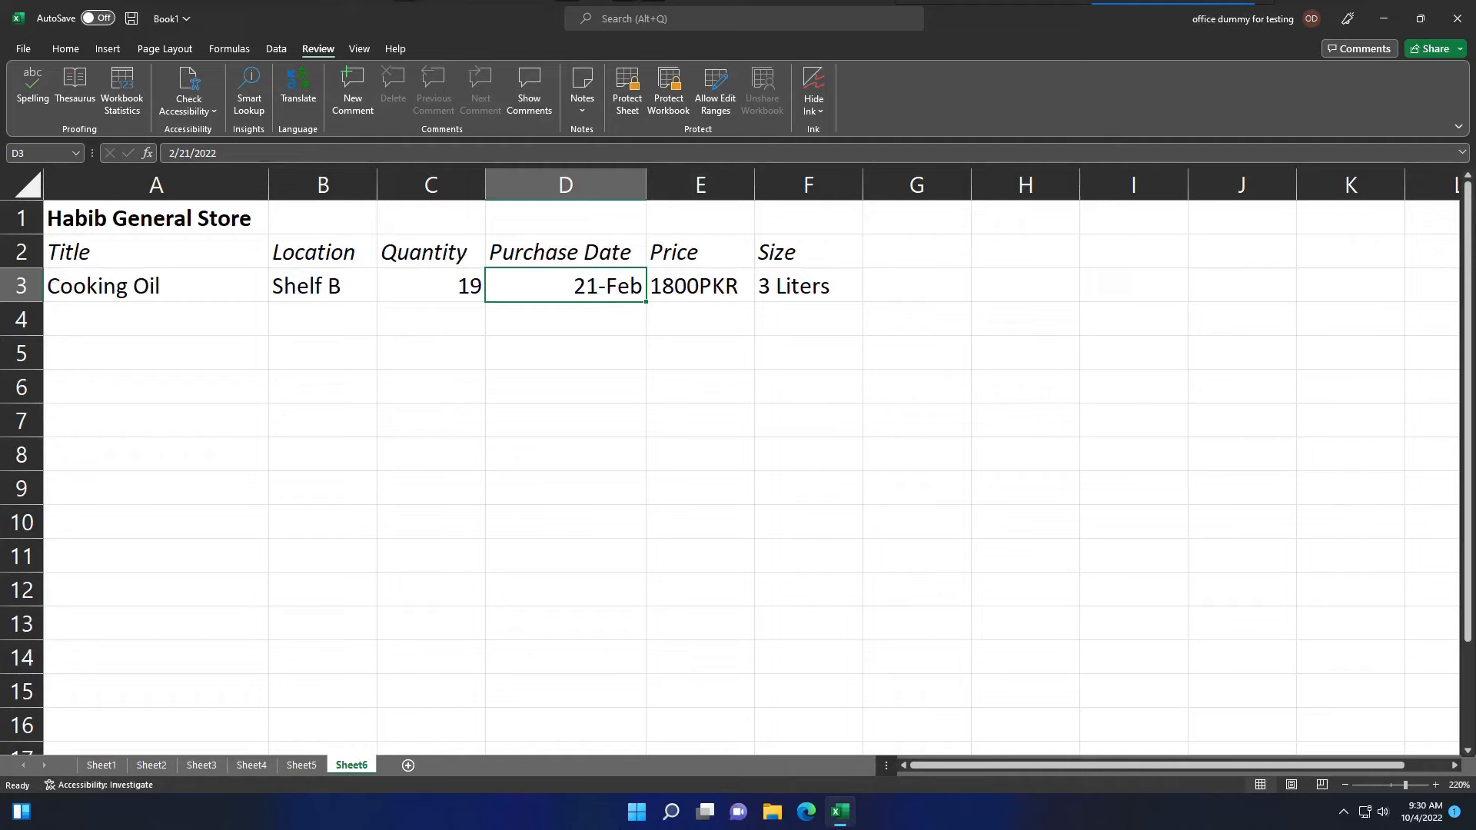
# - Start the Milk record in row 4 with location Shelf C, quantity 200 and purchase date 23-Mar
pyautogui.click(97, 318)
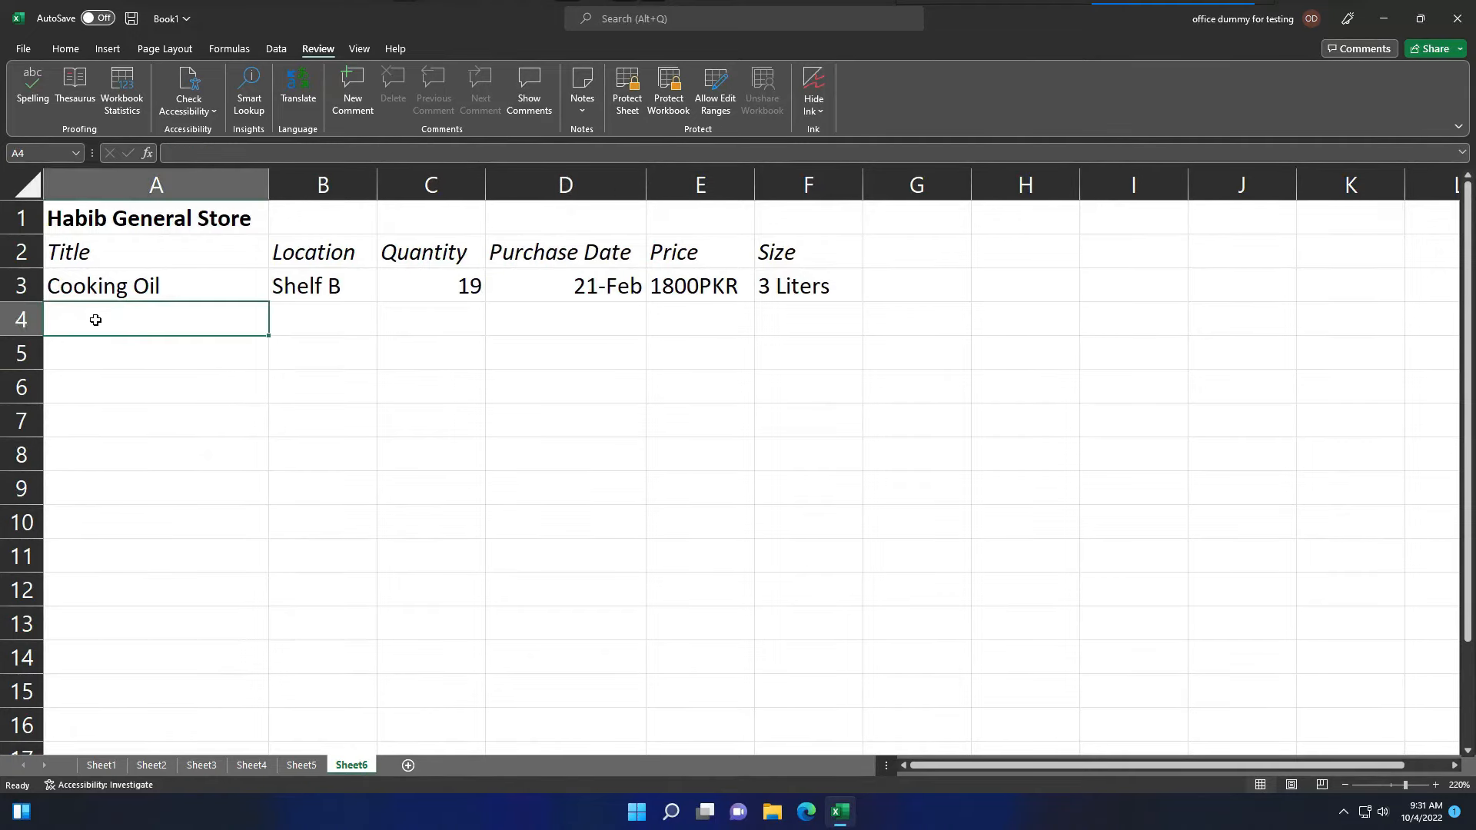
pyautogui.write('Milk')
pyautogui.press('Tab')
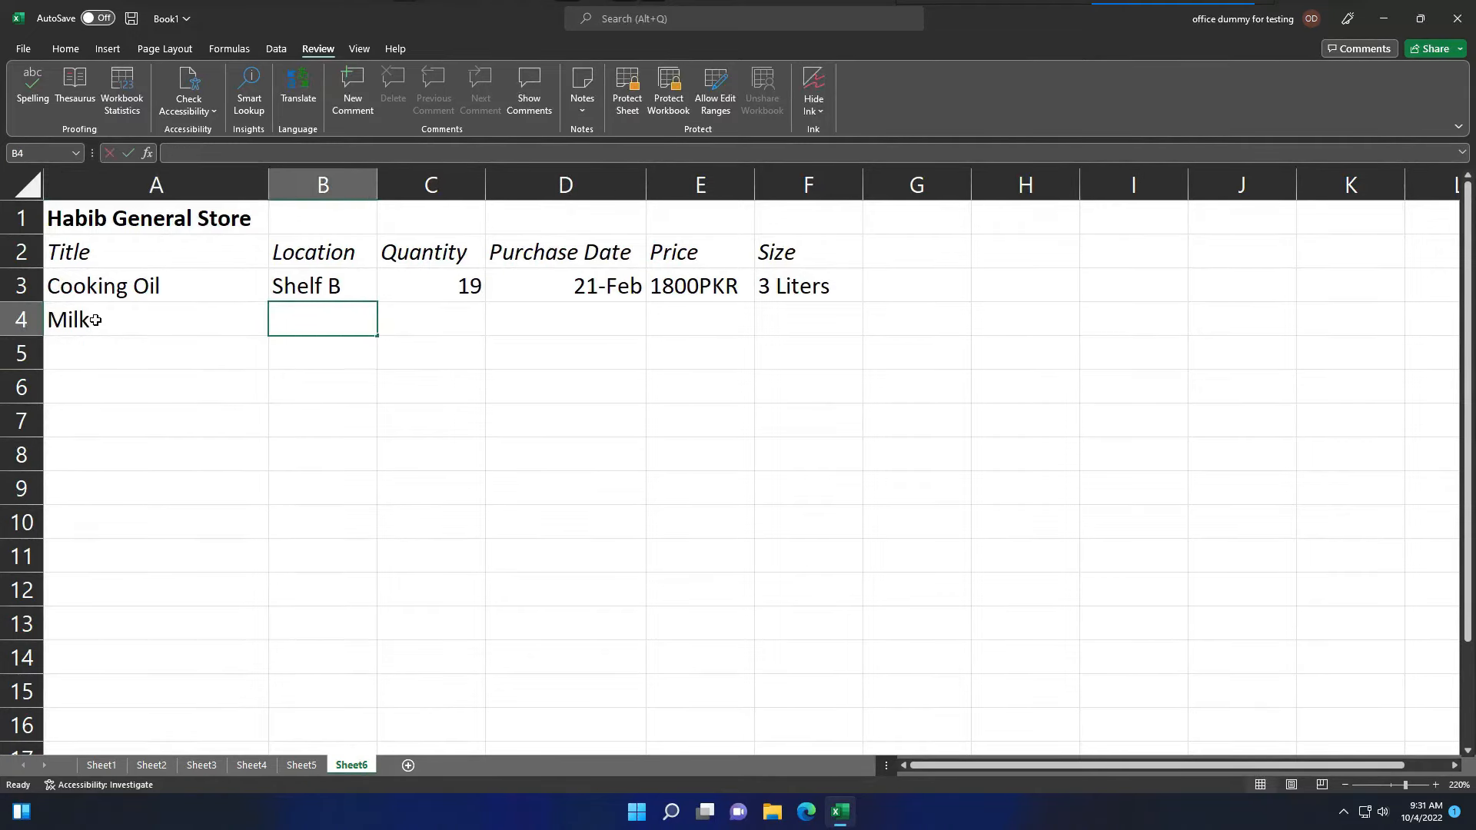
pyautogui.write('Shelf C')
pyautogui.press('Tab')
pyautogui.write('200')
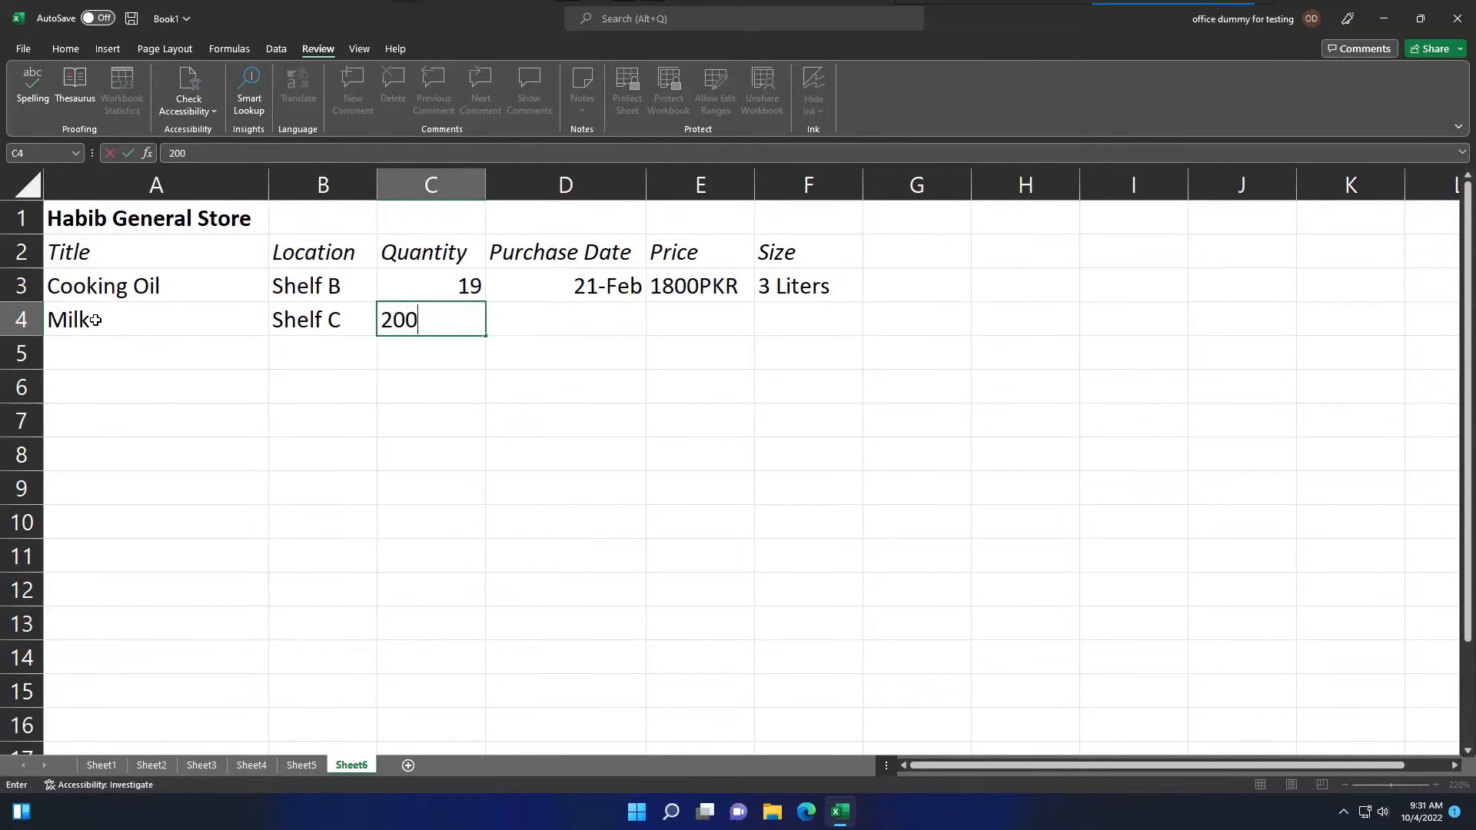
pyautogui.press('Tab')
pyautogui.write('23-Mar')
pyautogui.press('Tab')
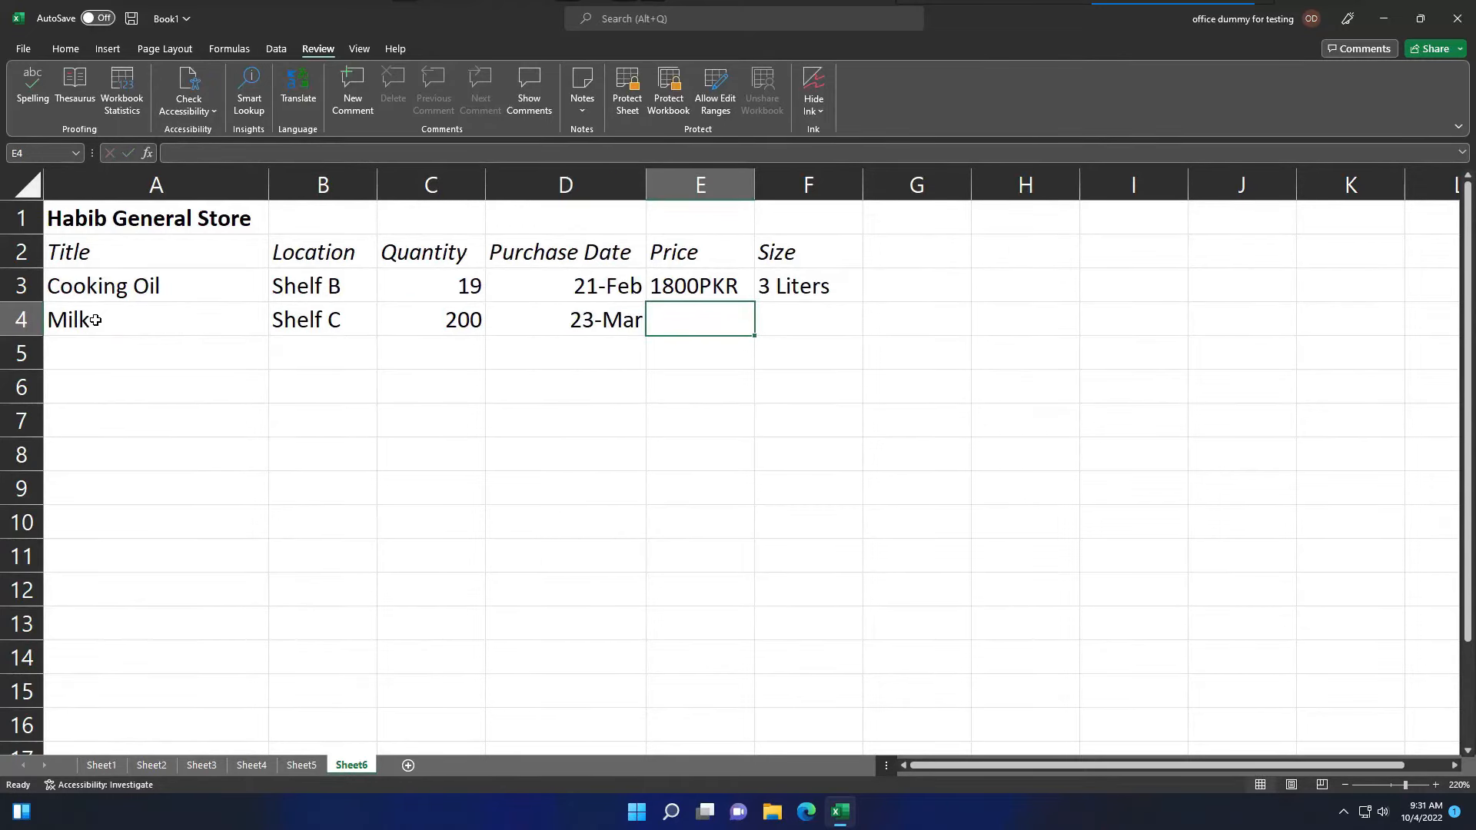
# - Complete the Milk row with price 210 and size "1 Liters"
pyautogui.write('210')
pyautogui.press('Tab')
pyautogui.write('1 LITER')
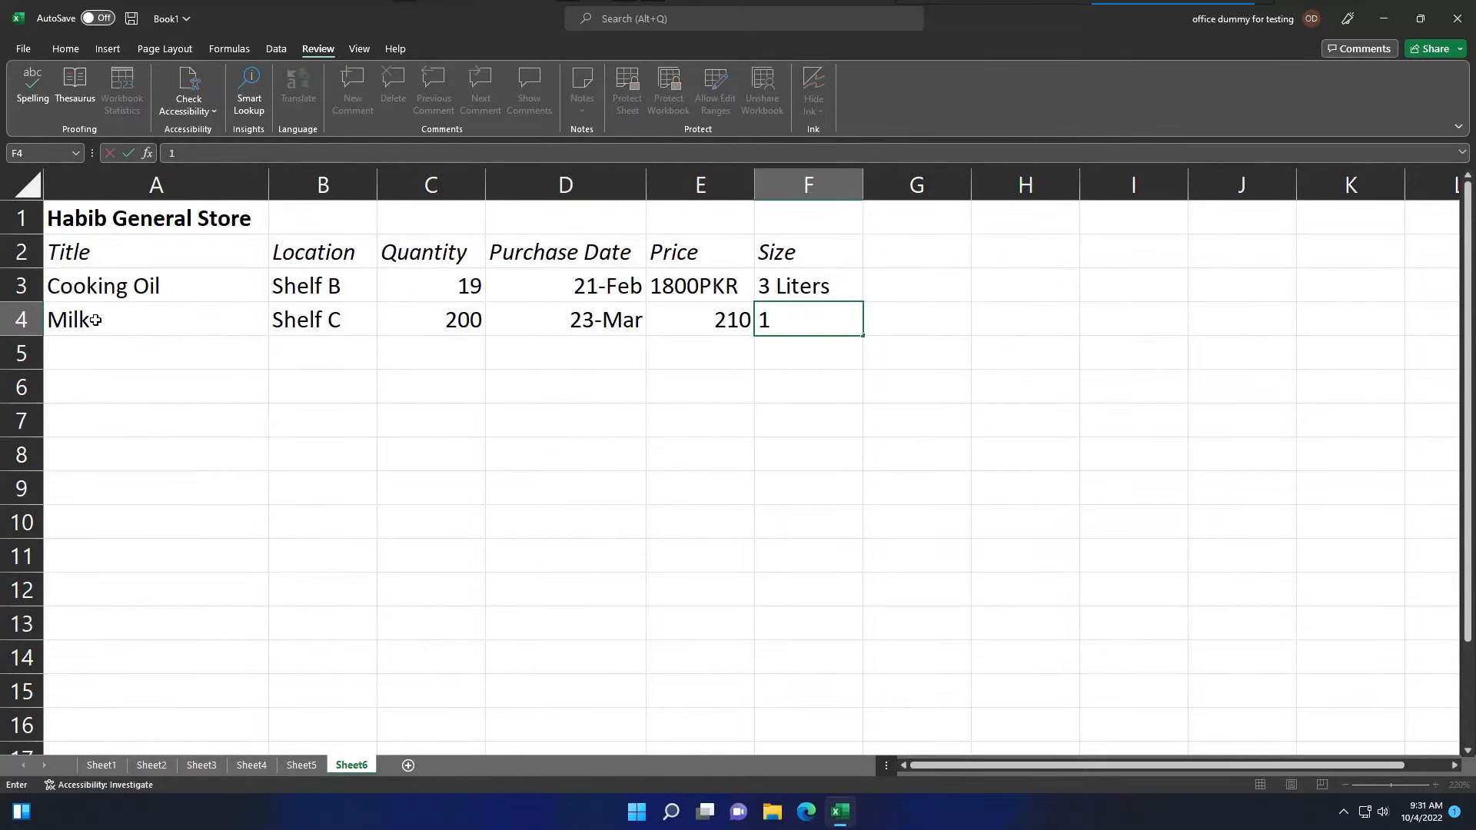
pyautogui.press('BackSpace')
pyautogui.press('BackSpace')
pyautogui.press('BackSpace')
pyautogui.press('BackSpace')
pyautogui.write('iters')
pyautogui.press('Return')
# - Start the Eggs record in row 5 with location Shelf A, quantity 420 and purchase date 21-Apr
pyautogui.write('E')
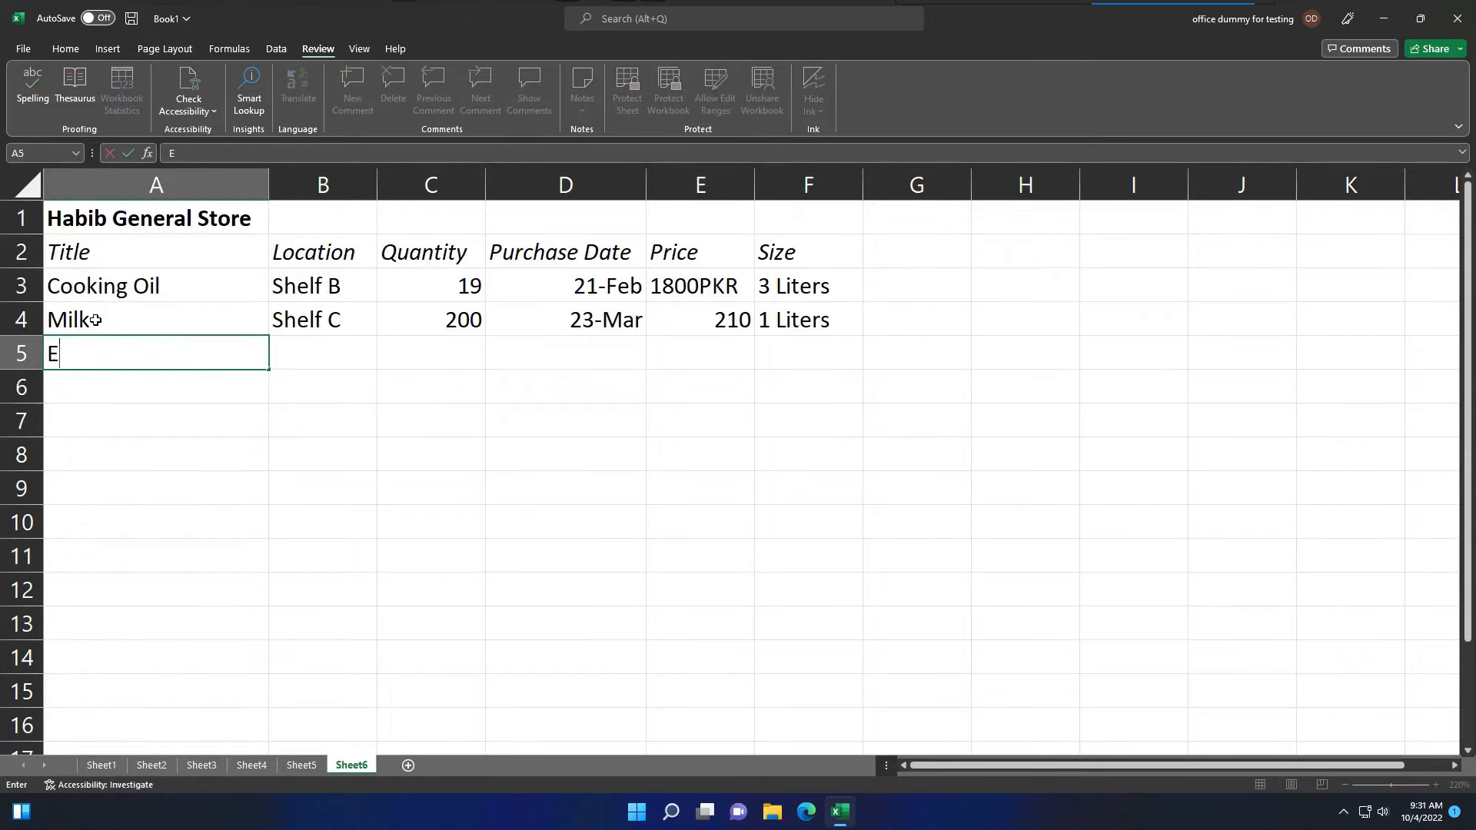
pyautogui.write('ggs')
pyautogui.press('Tab')
pyautogui.write('Shelf A')
pyautogui.press('Tab')
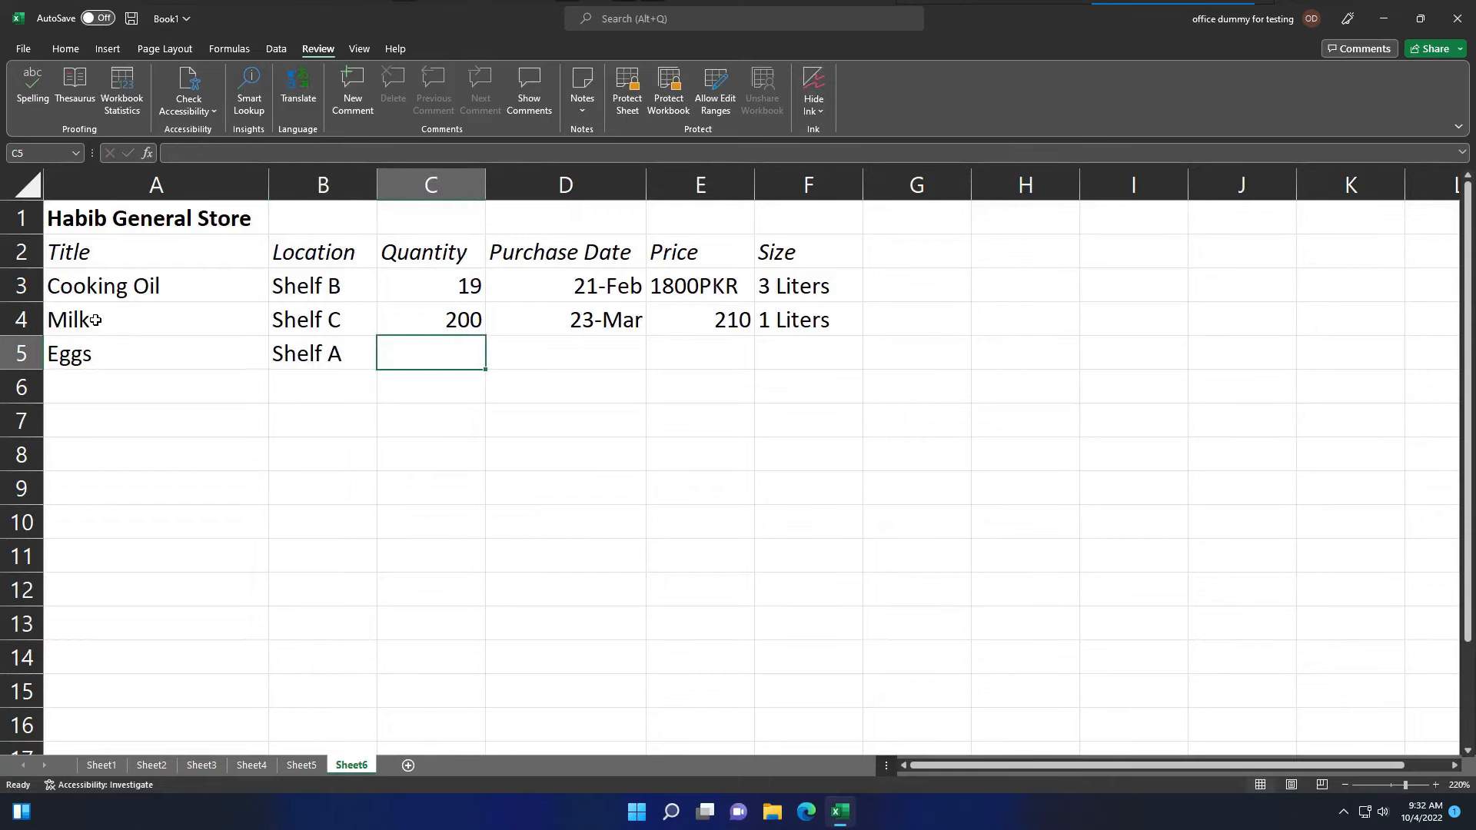
pyautogui.write('420')
pyautogui.press('Tab')
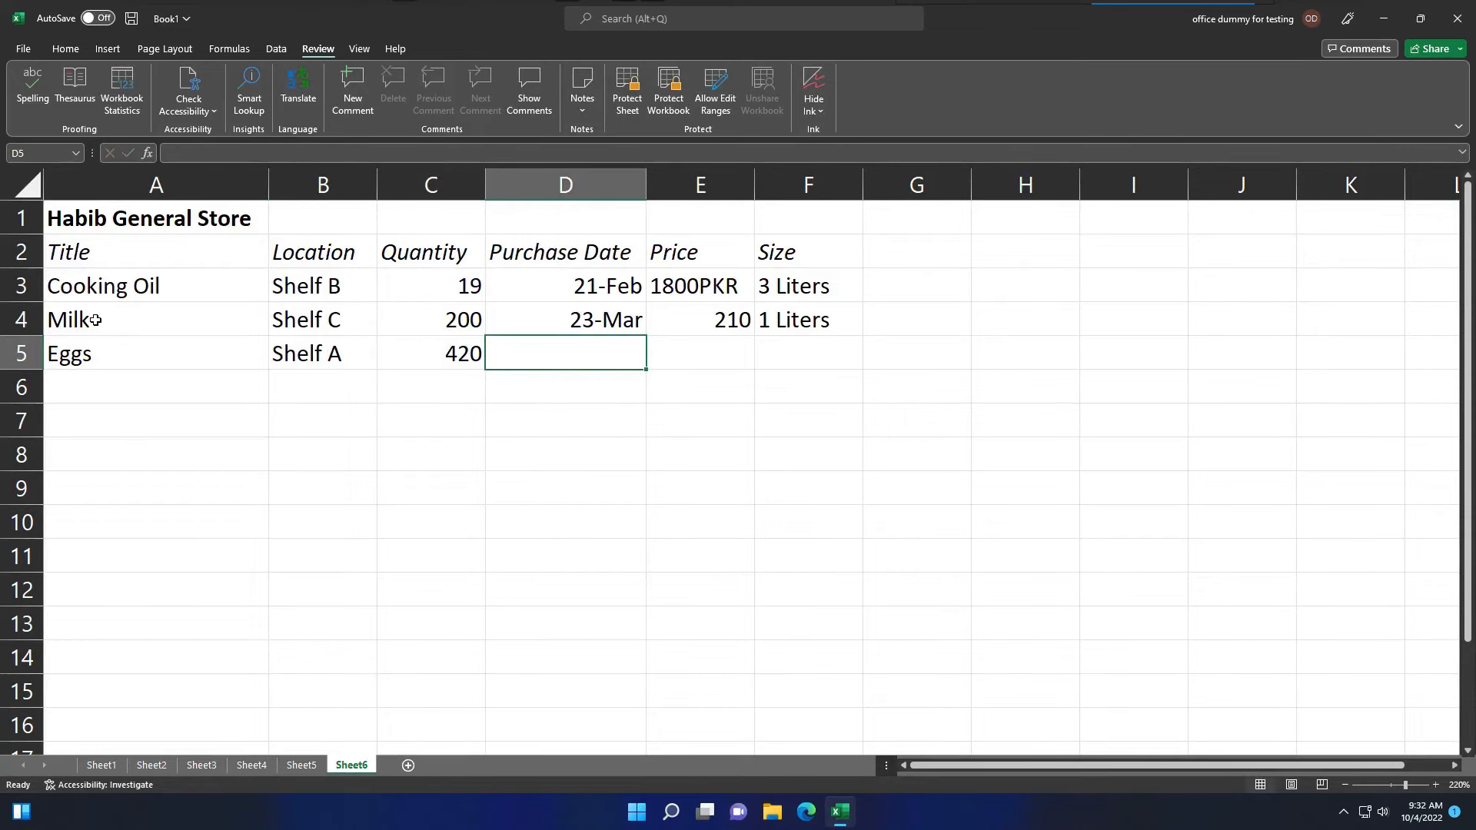
pyautogui.write('21-Apr')
pyautogui.press('Tab')
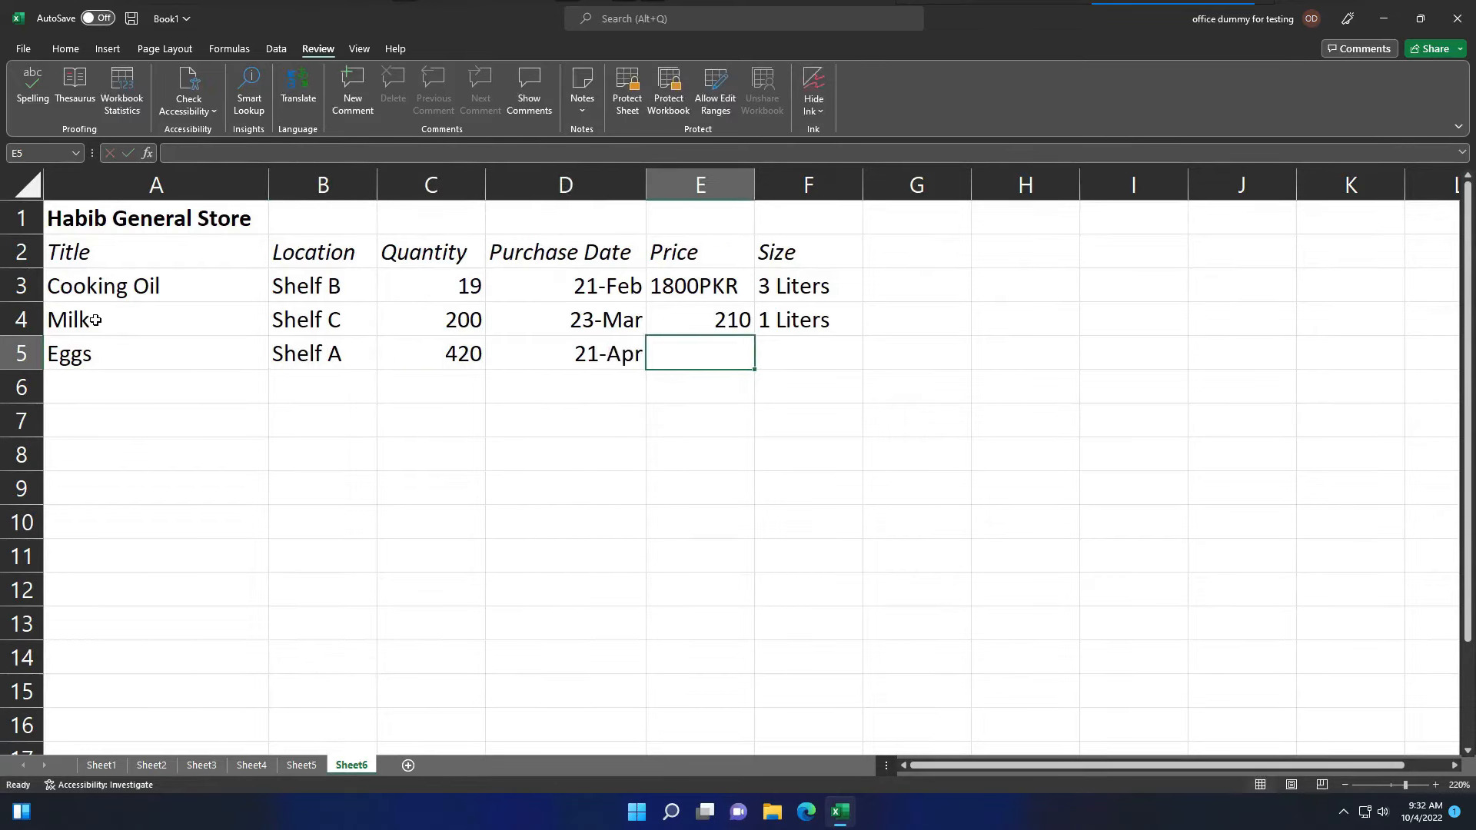
# - Enter "180 per darzon" as the price of Eggs in E5
pyautogui.write('180')
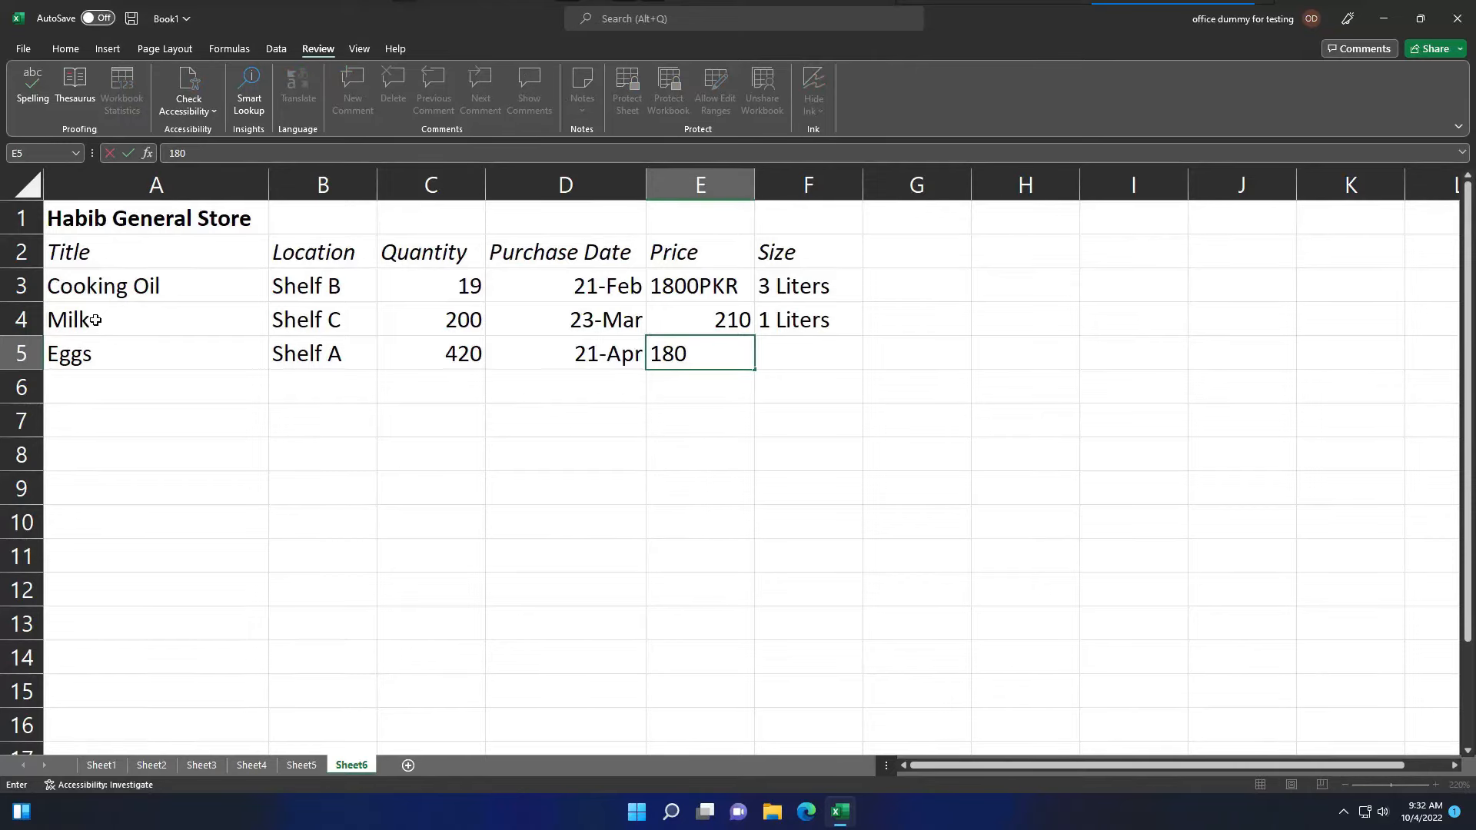
pyautogui.write(' per darzon')
pyautogui.press('Tab')
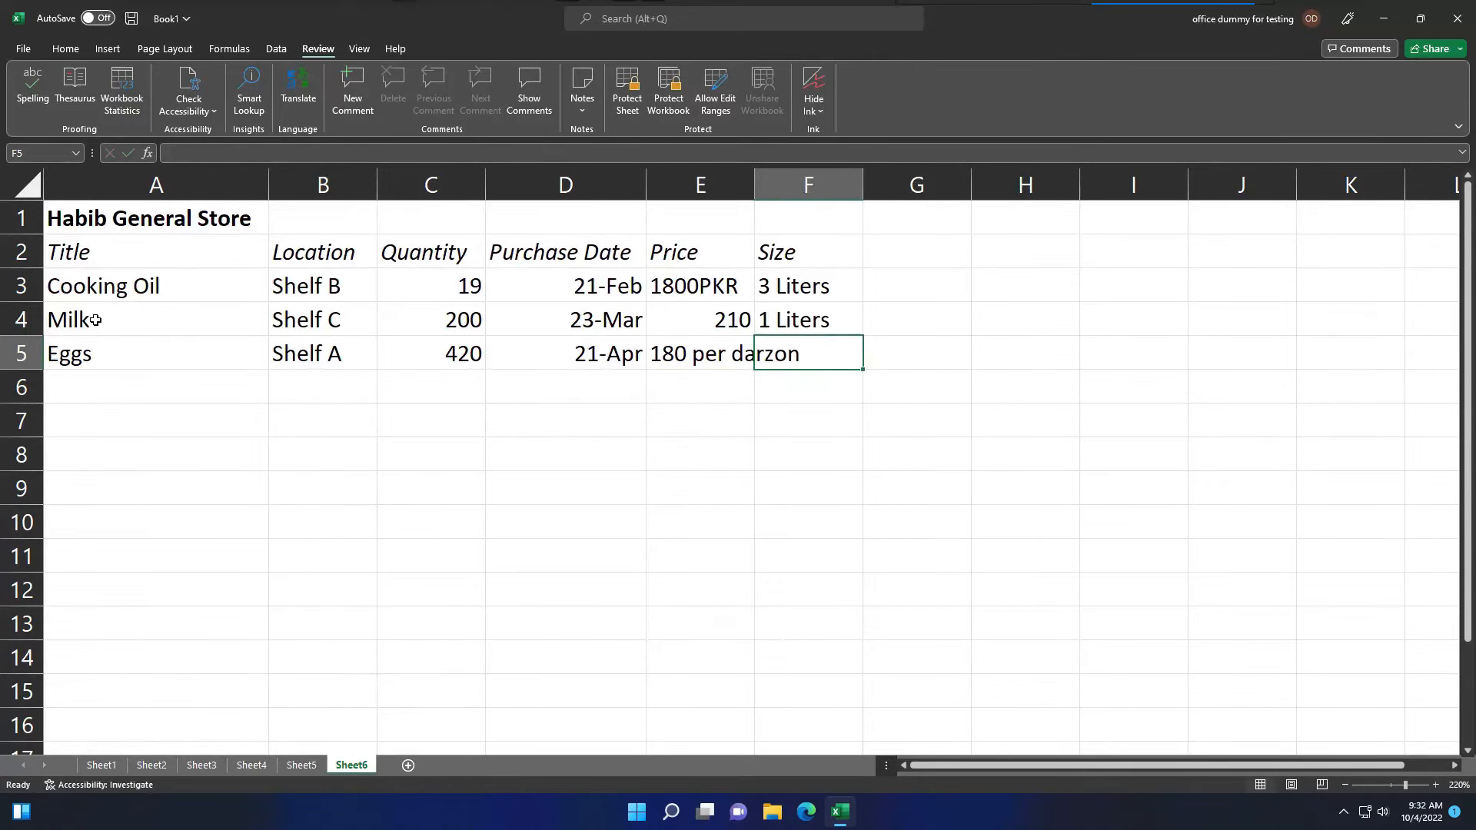
# - Trim the Eggs price in E5 to just 180 and enter "Dazon pack" as the size in F5
pyautogui.doubleClick(694, 354)
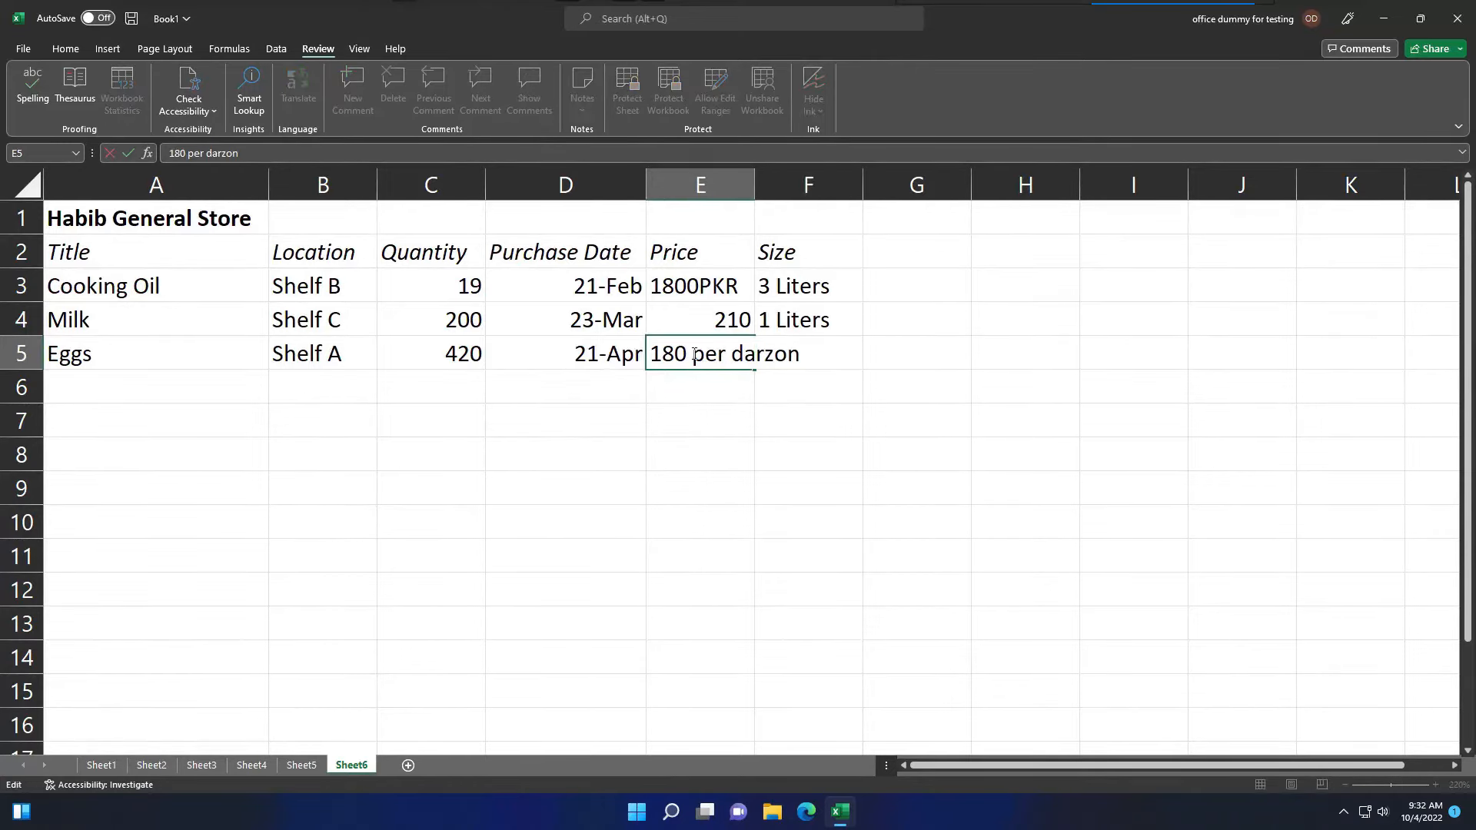
pyautogui.moveTo(694, 354); pyautogui.dragTo(825, 356)
pyautogui.press('BackSpace')
pyautogui.click(821, 352)
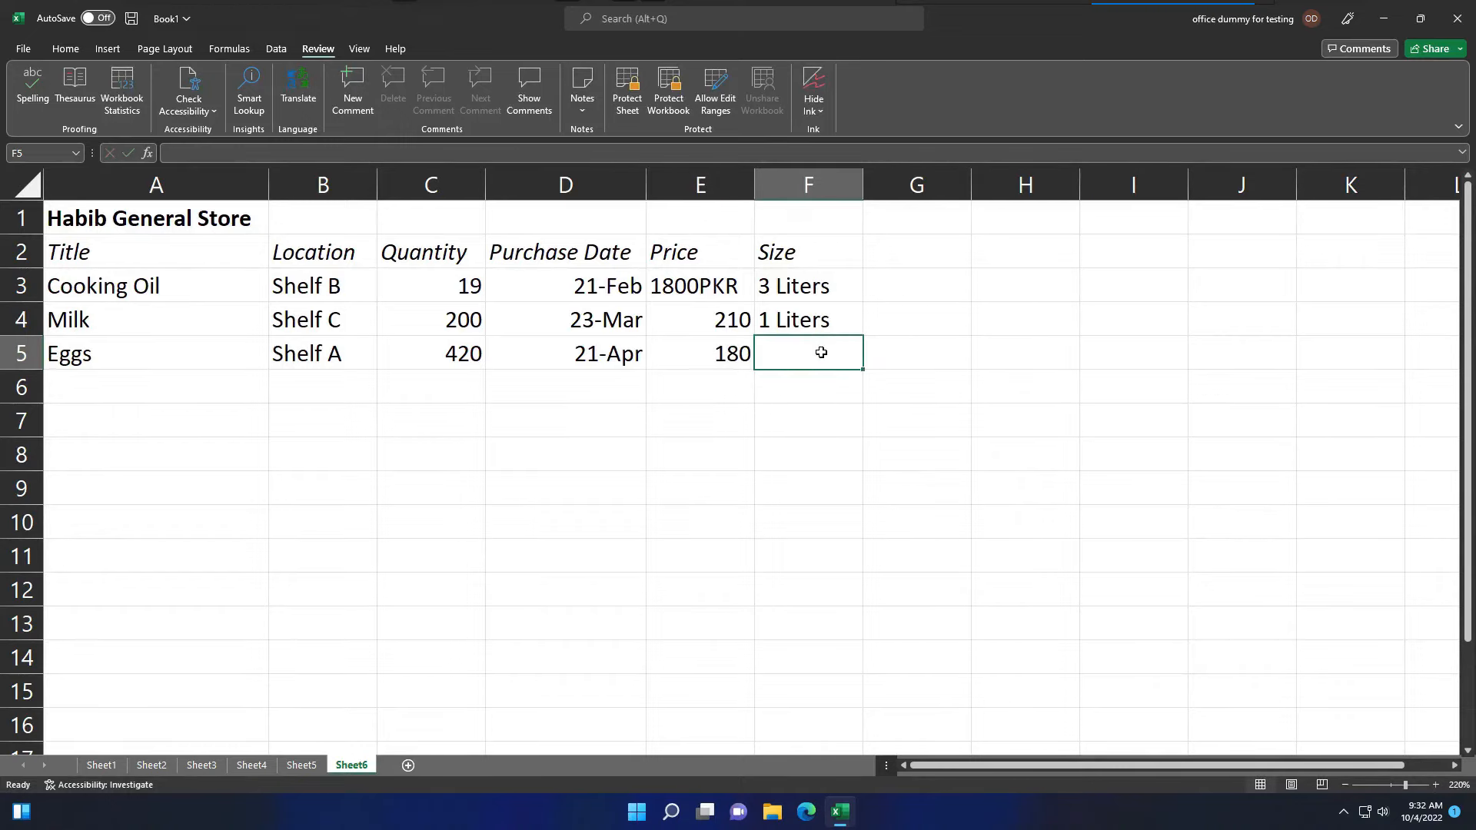
pyautogui.write('Da')
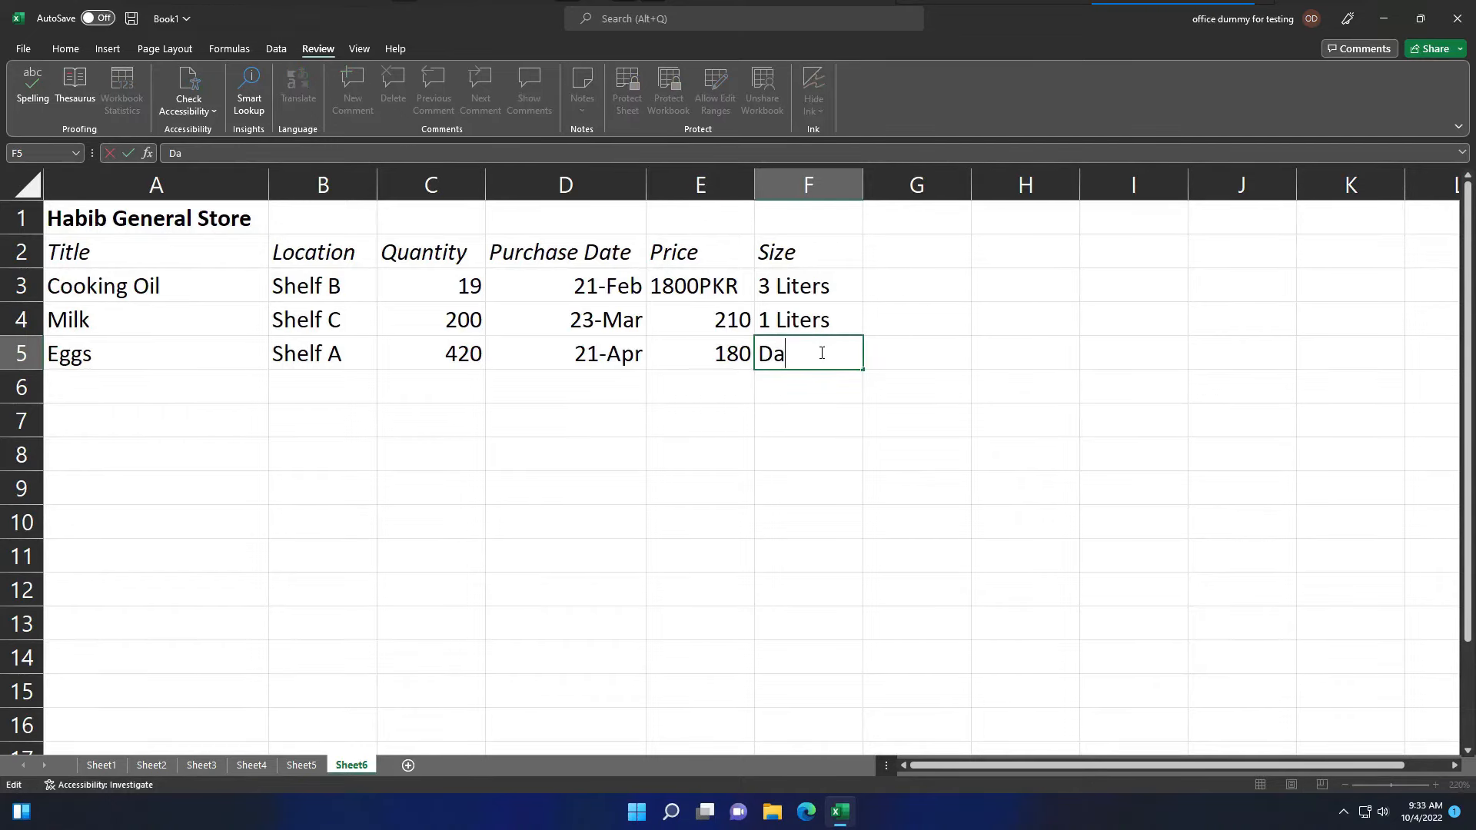
pyautogui.write('zon pack')
# - Start the Rice record in row 6 with location Shelf B and quantity 20 KG
pyautogui.click(88, 383)
pyautogui.write('Rice')
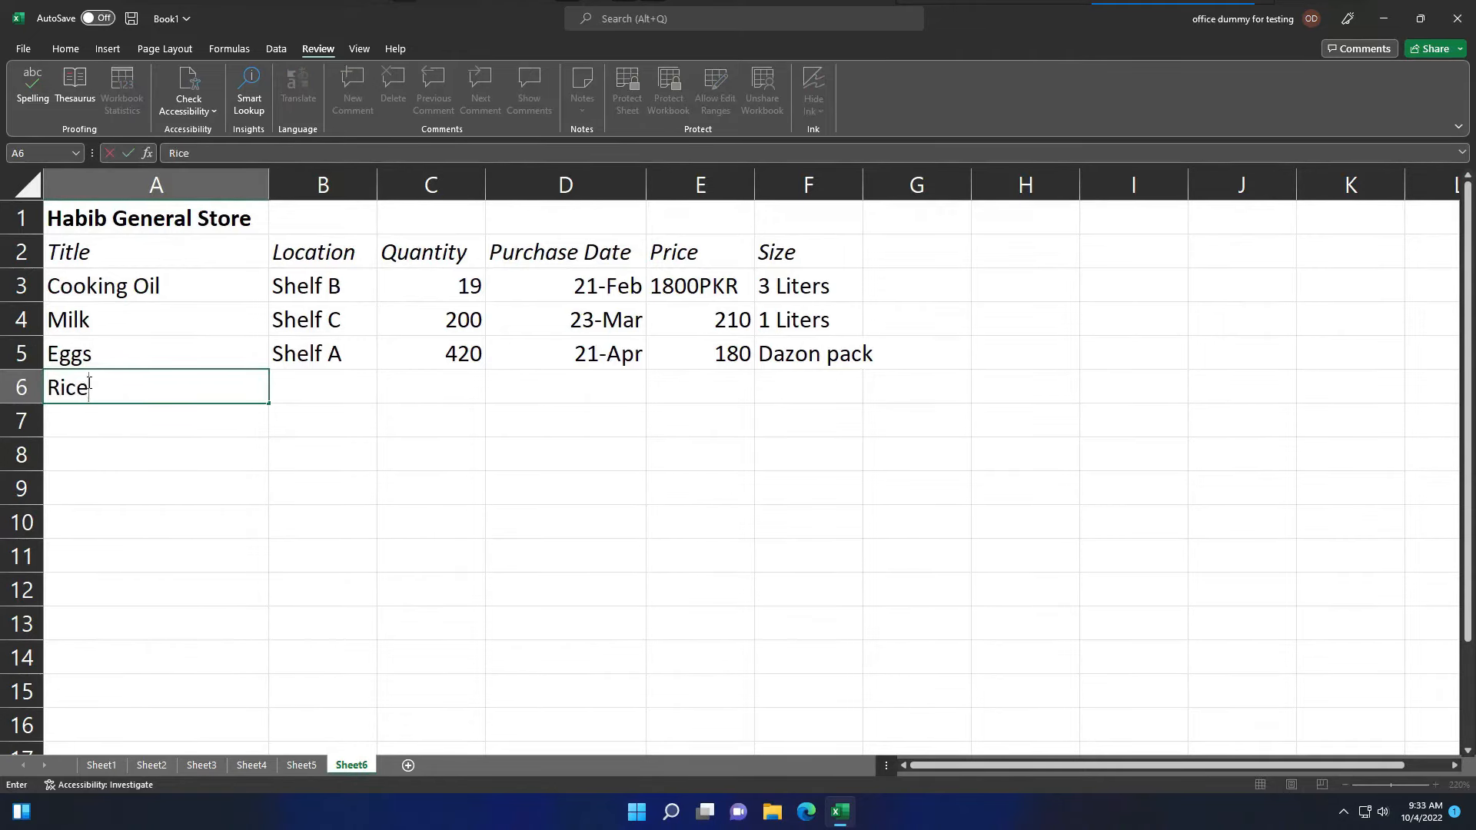
pyautogui.press('Tab')
pyautogui.write('Shelf B')
pyautogui.press('Tab')
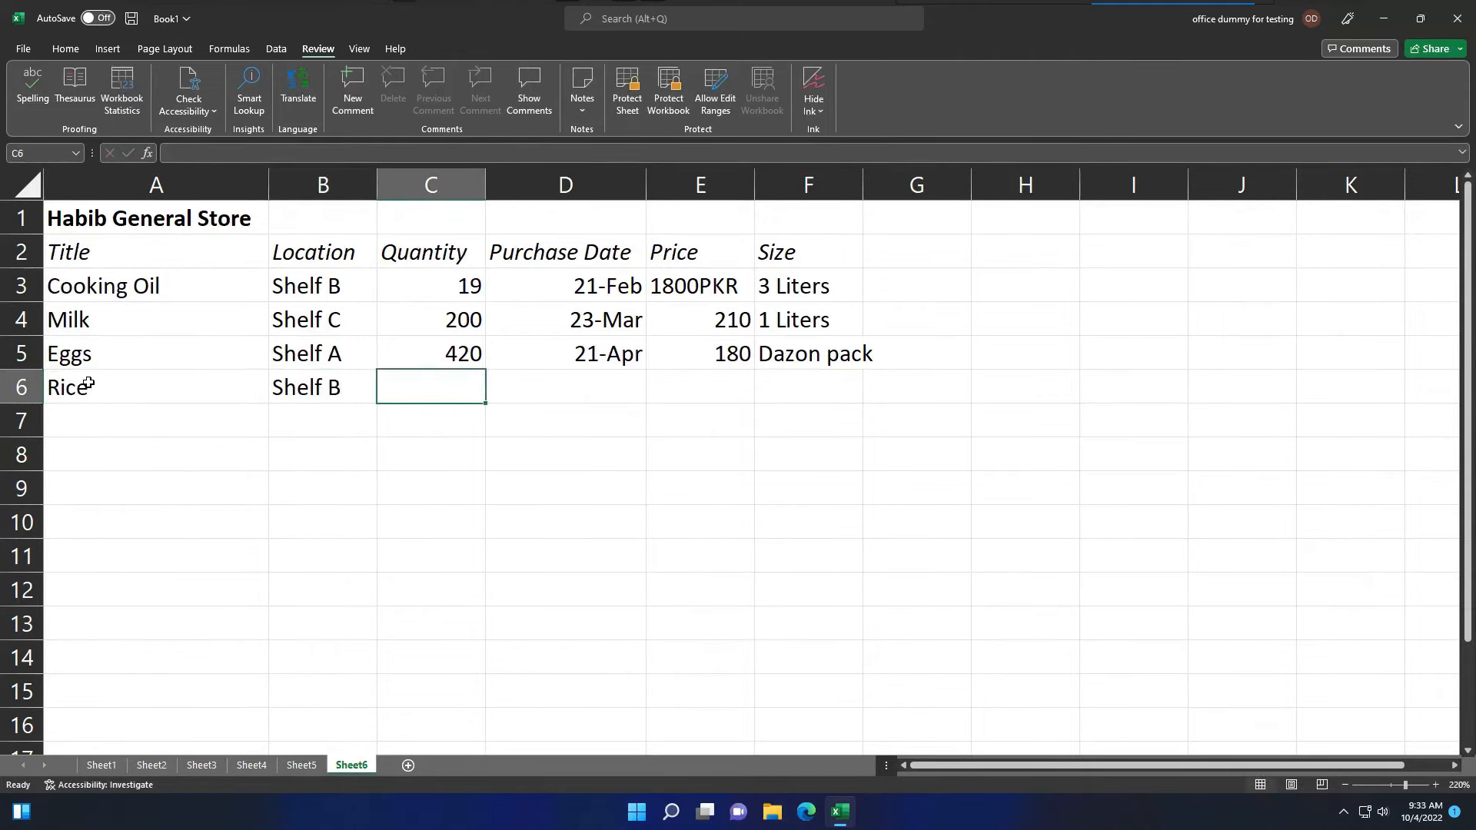
pyautogui.write('20 KG')
pyautogui.press('Tab')
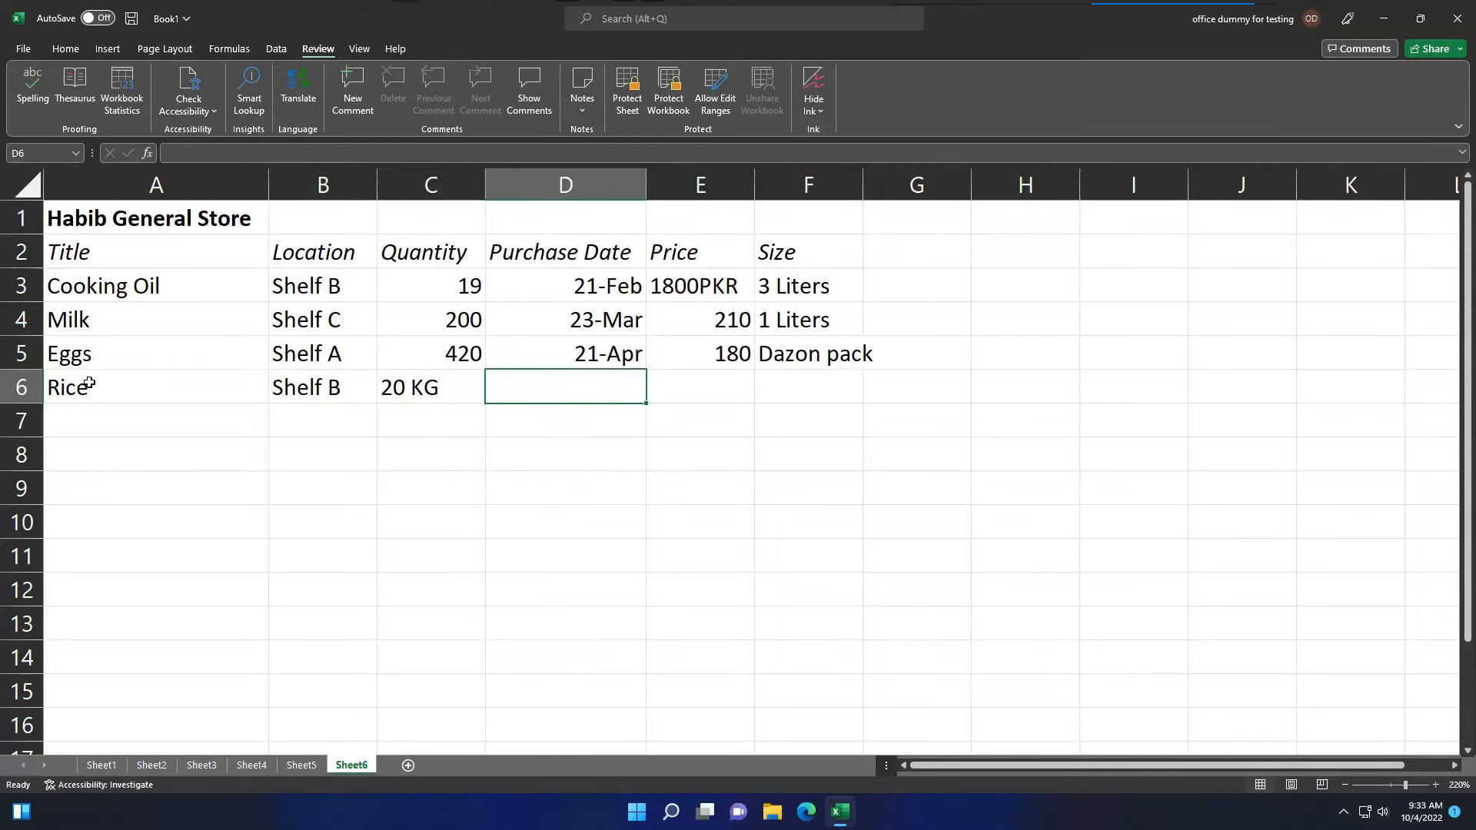
# - Complete the Rice row with purchase date 1/1, price 250 and size "1 kg pack"
pyautogui.write('1/1')
pyautogui.press('Tab')
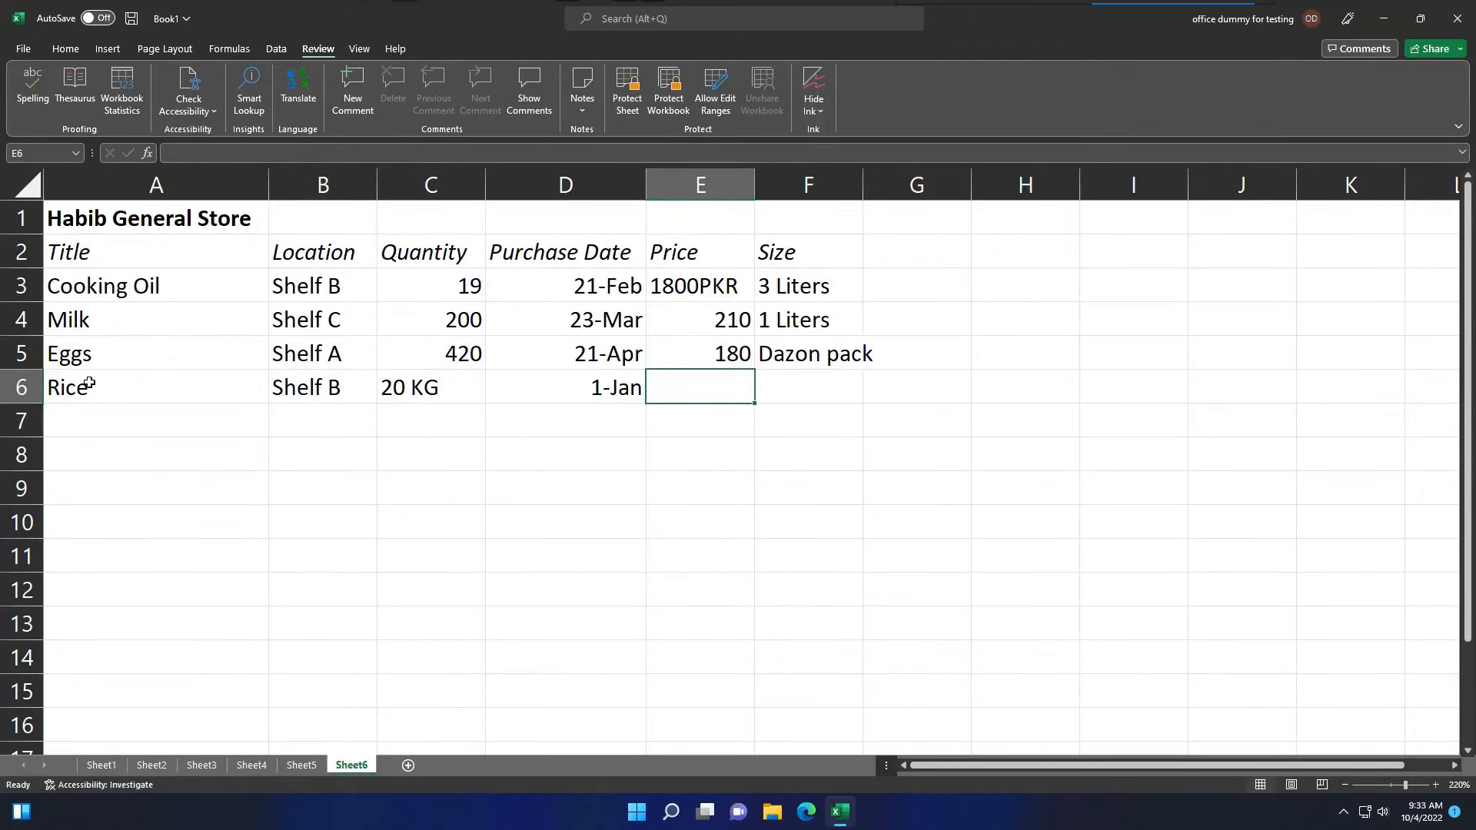
pyautogui.write('250')
pyautogui.press('Tab')
pyautogui.write('1 kg pack')
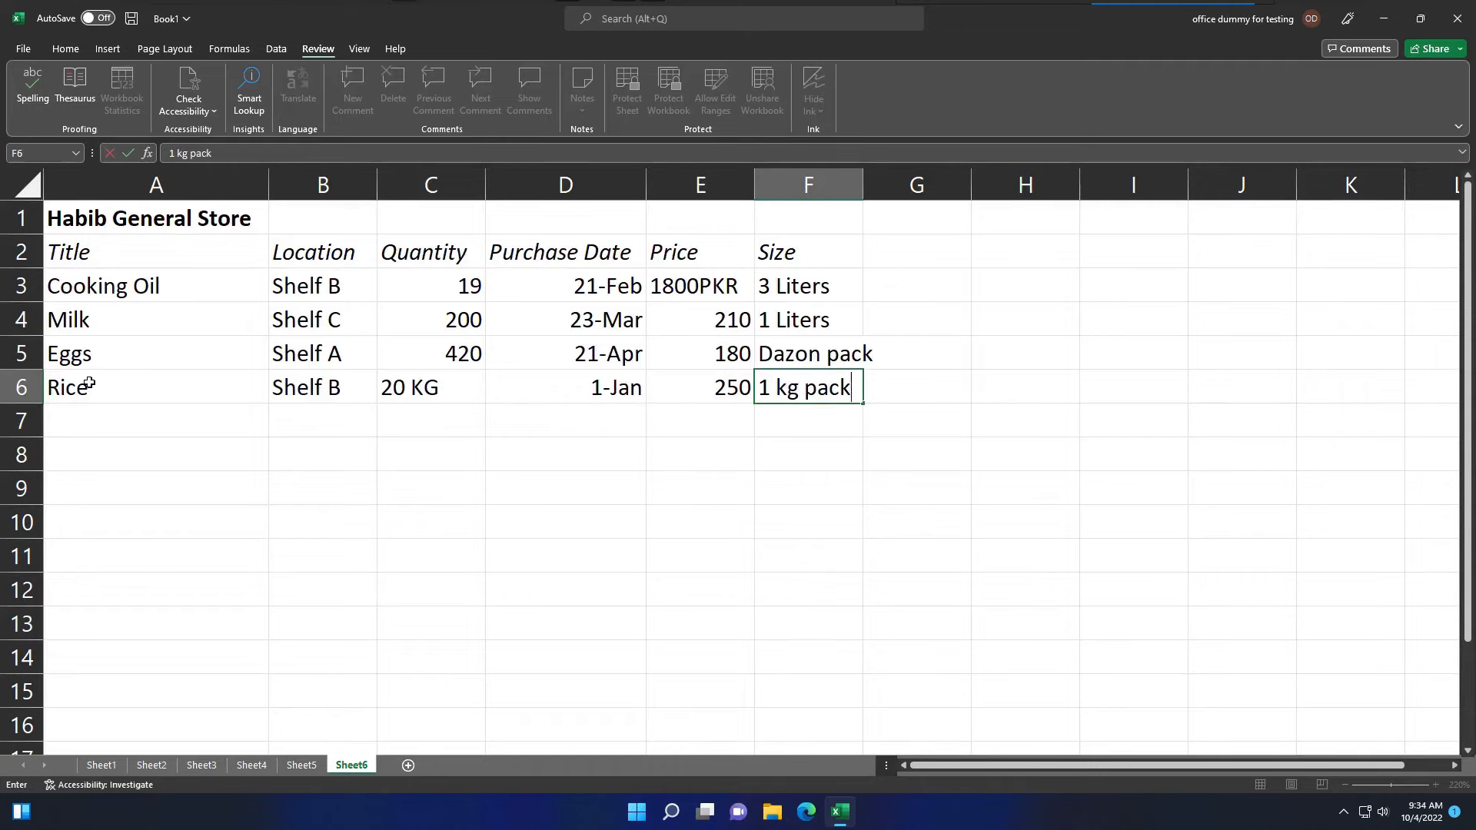
pyautogui.press('Return')
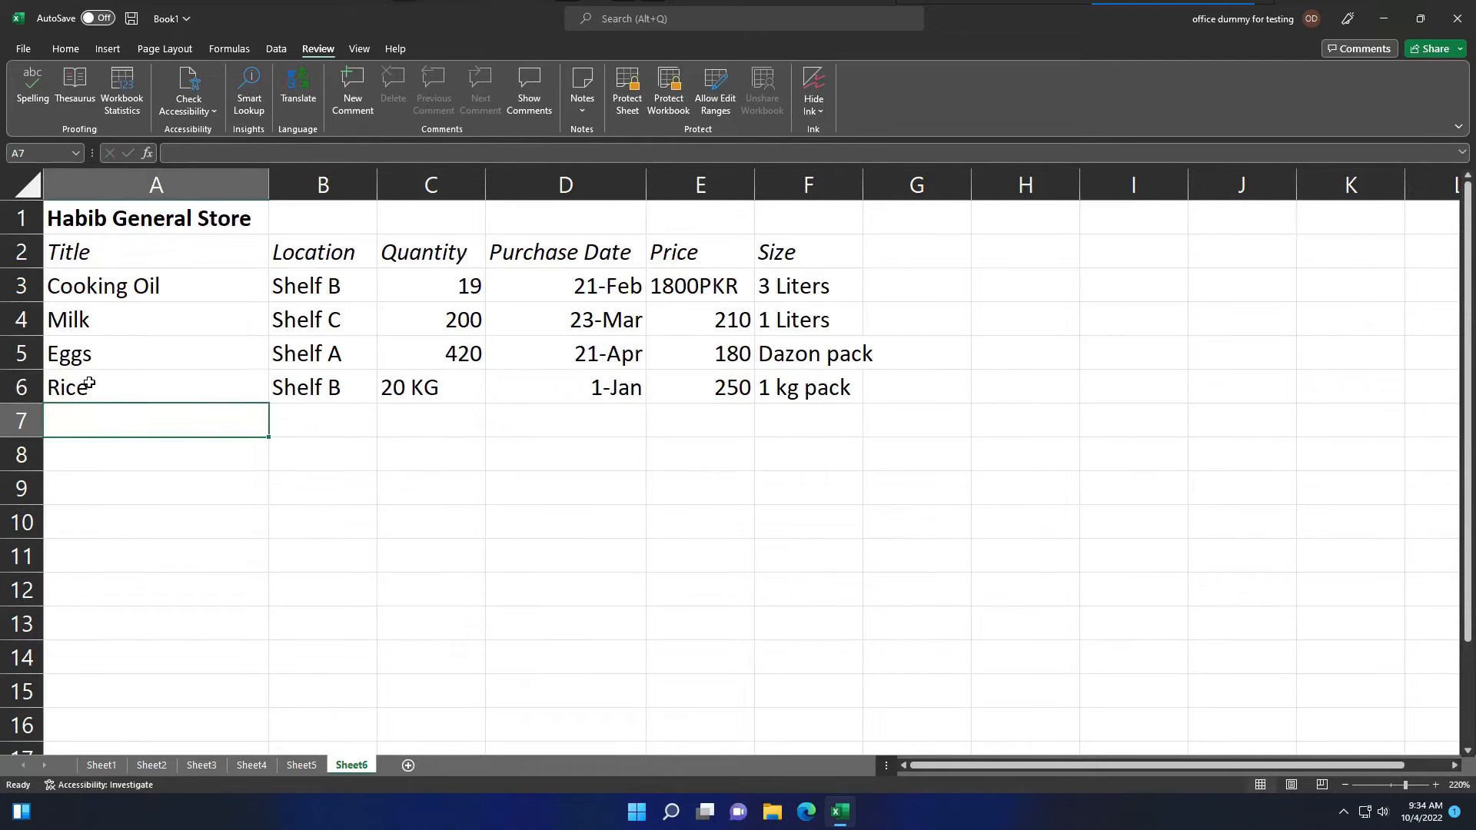
# - Start the Tea record in row 7 with location Shelf B and quantity "400 gram"
pyautogui.write('Tea')
pyautogui.press('Tab')
pyautogui.write('Shelf')
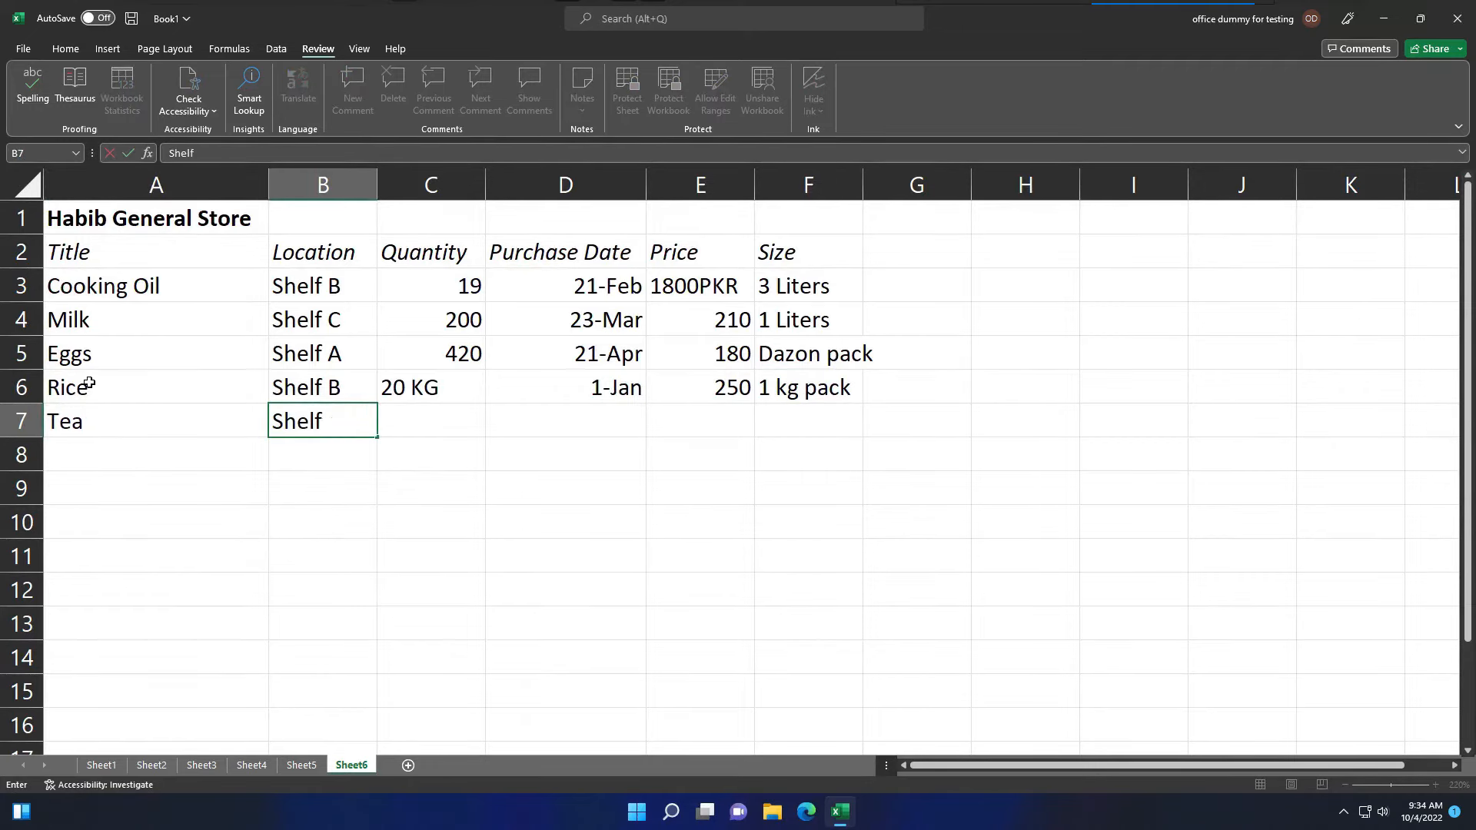
pyautogui.write(' B')
pyautogui.press('Tab')
pyautogui.write('400 ')
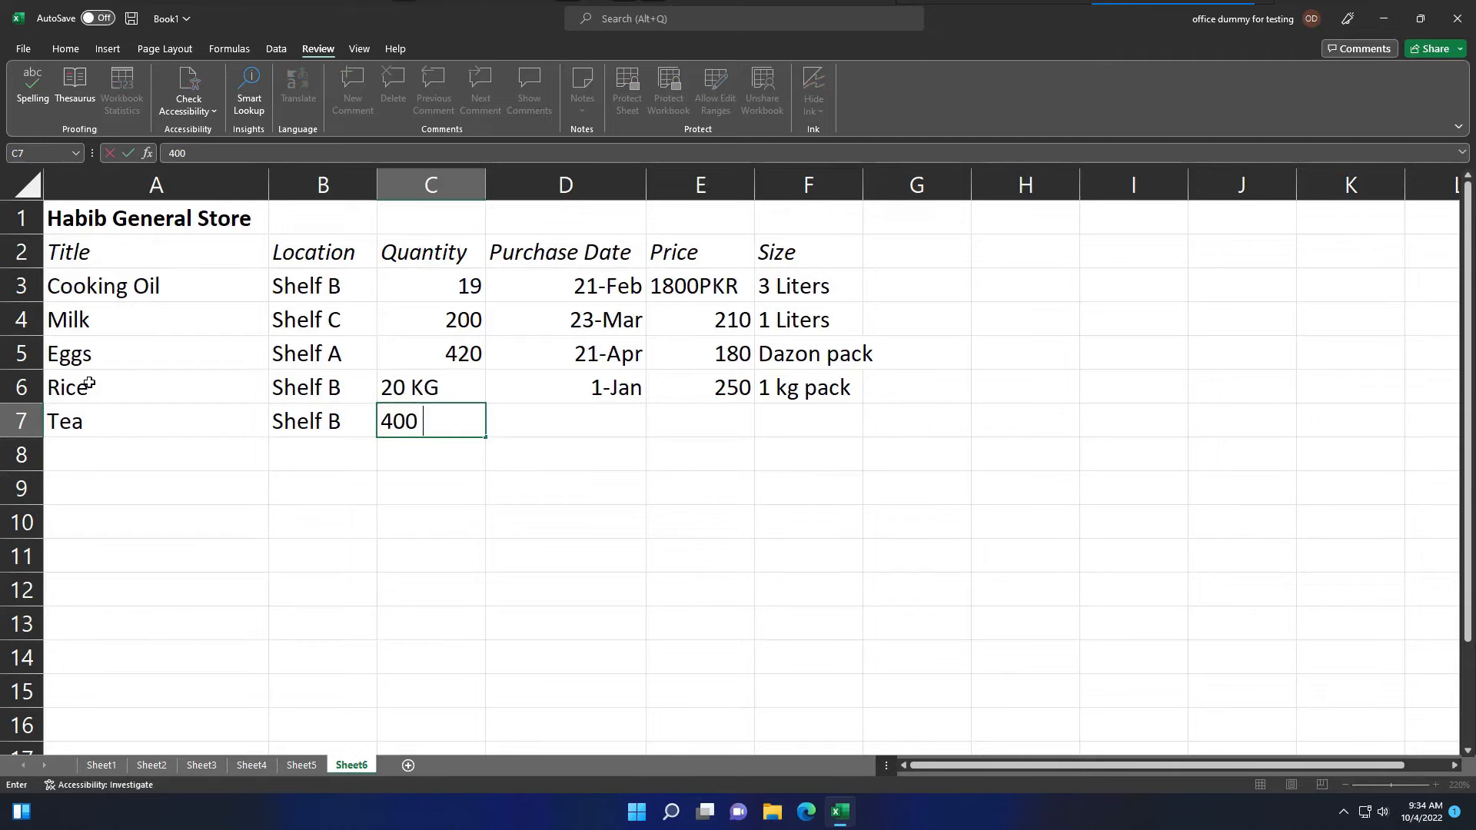
pyautogui.write('gram')
pyautogui.press('Tab')
# - Enter purchase date 23-May and price 480 for Tea in row 7
pyautogui.write('23-May')
pyautogui.press('Tab')
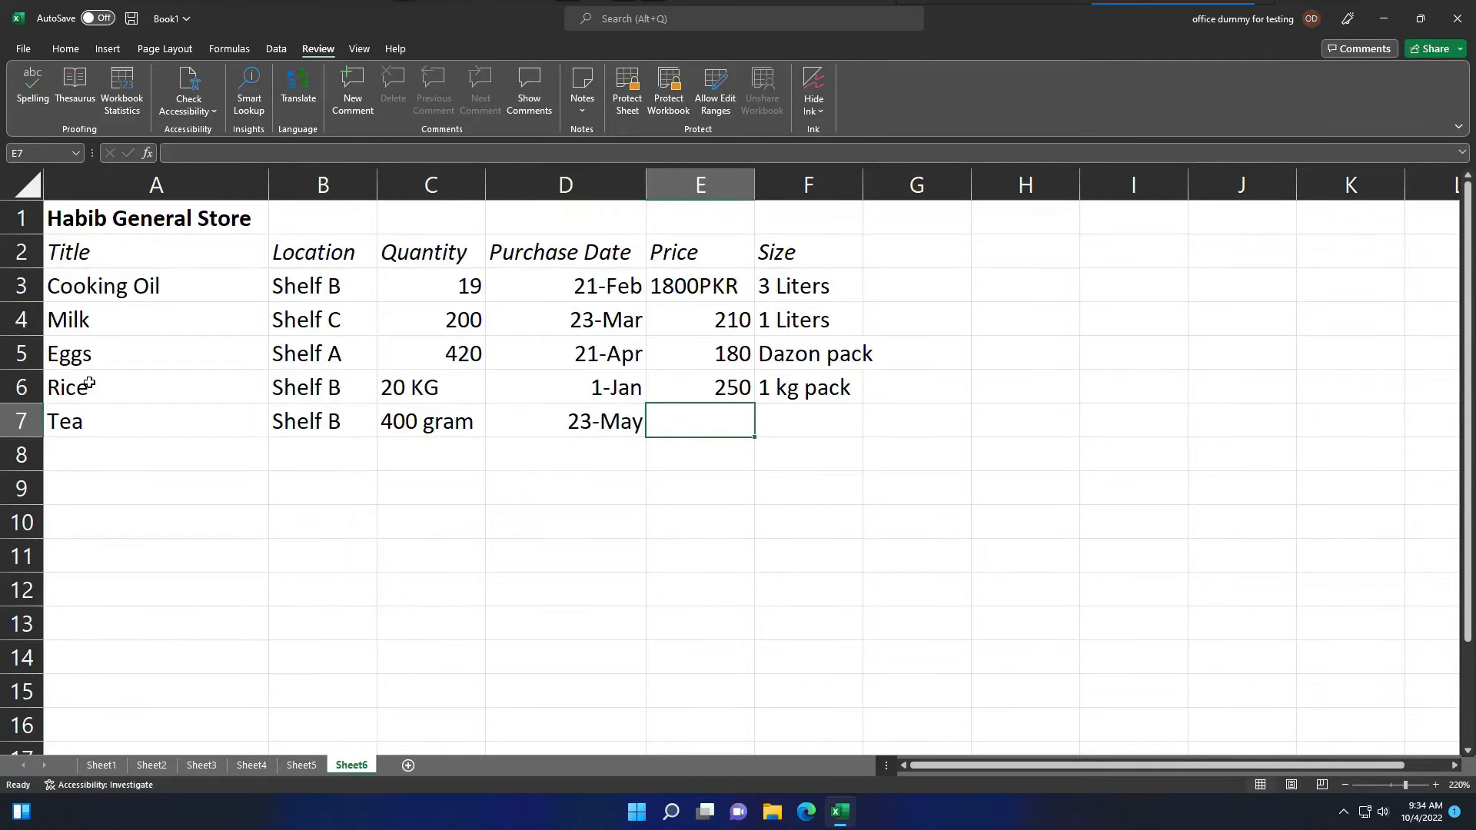
pyautogui.write('480')
pyautogui.press('Tab')
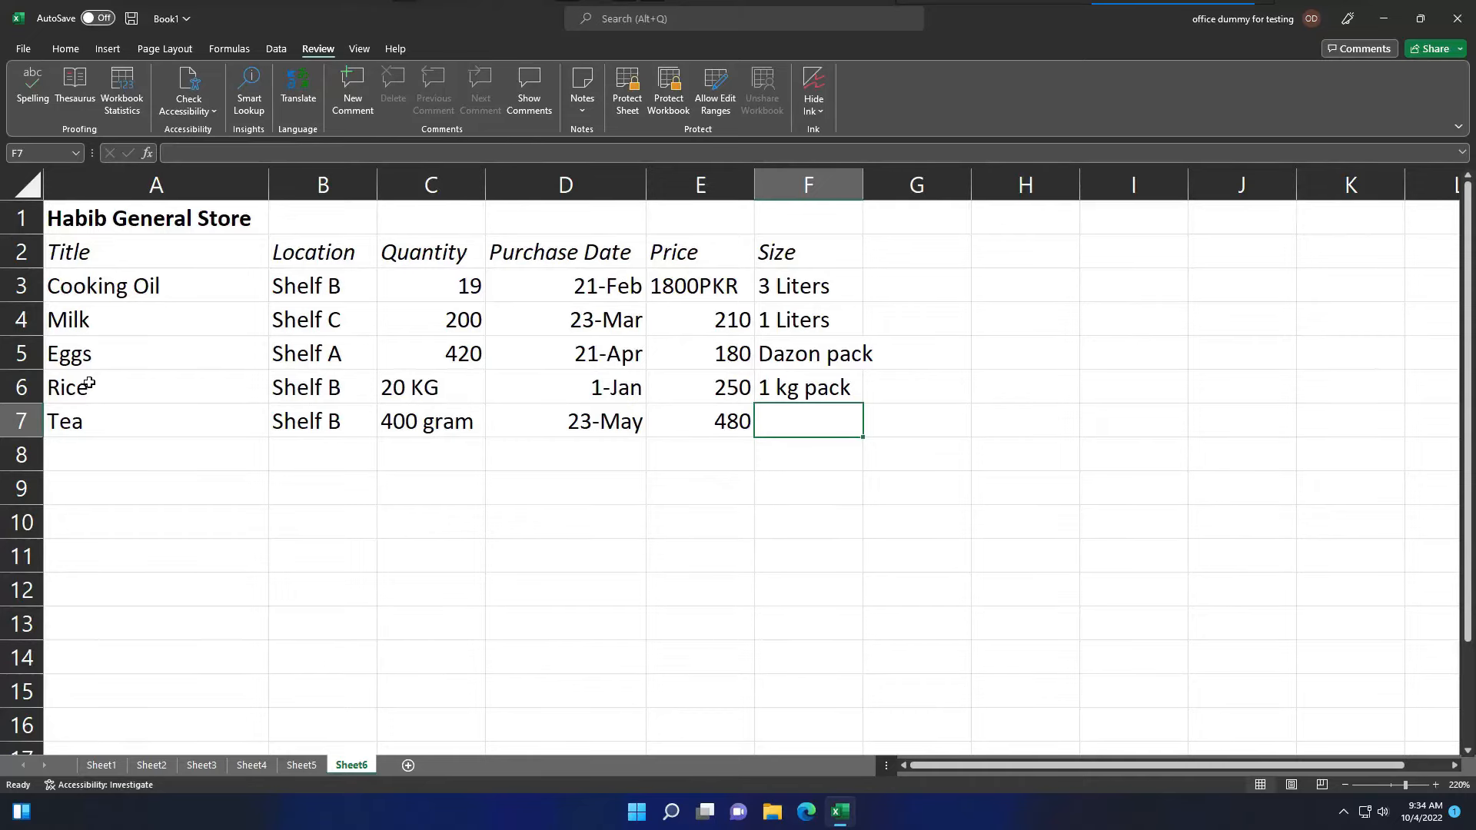
# - Copy the Tea quantity from C7 into the Size cell F7
pyautogui.click(411, 423)
pyautogui.hotkey('ctrl', 'c')
pyautogui.click(813, 422)
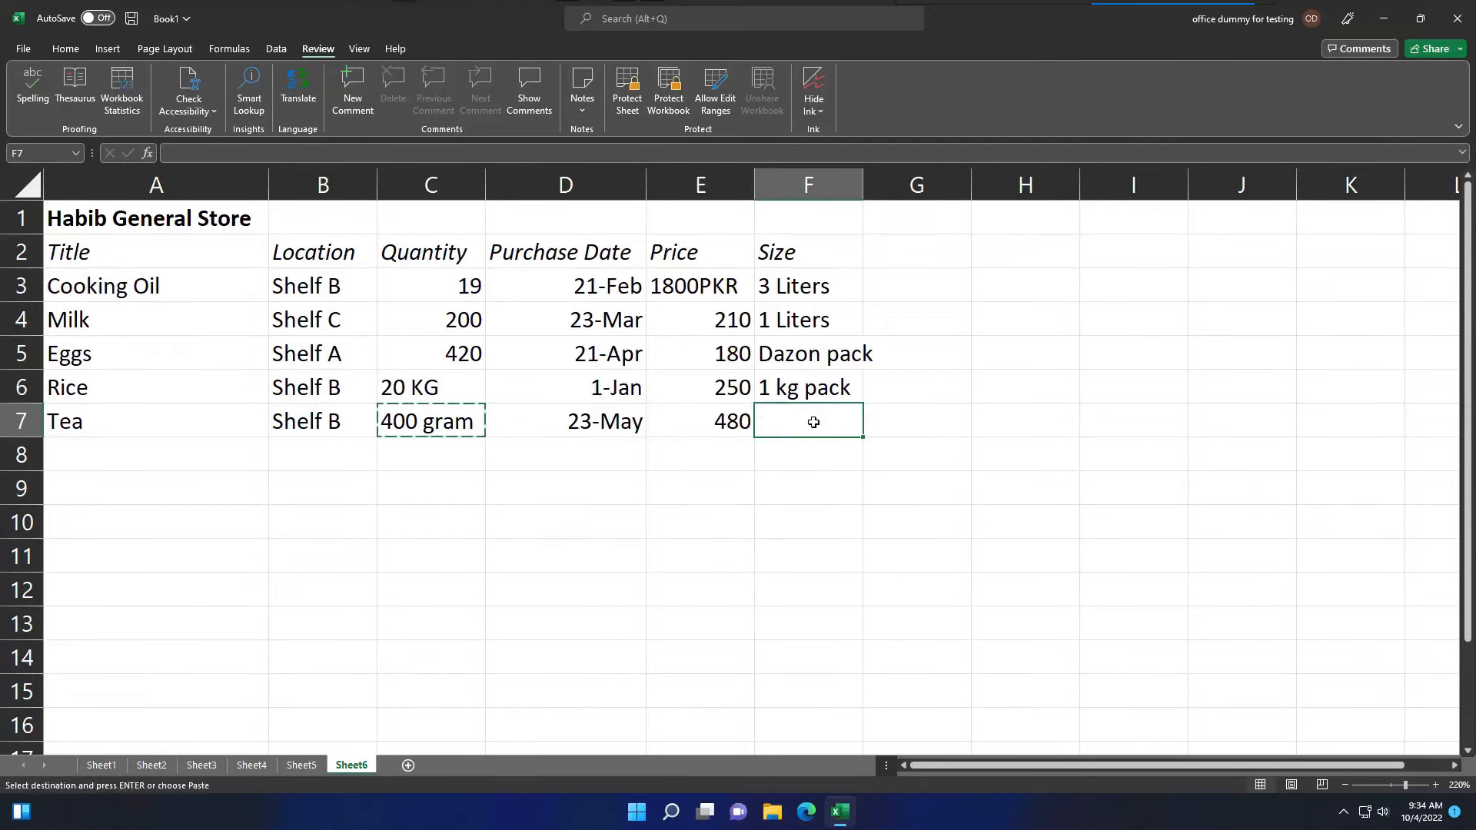
pyautogui.hotkey('ctrl', 'v')
# - Replace the Tea quantity in C7 with "5 KG"
pyautogui.click(440, 422)
pyautogui.doubleClick(440, 422)
pyautogui.write('5 KG')
# - Start the Salt record in row 8 with location Shelf B and quantity "60 packs"
pyautogui.click(147, 453)
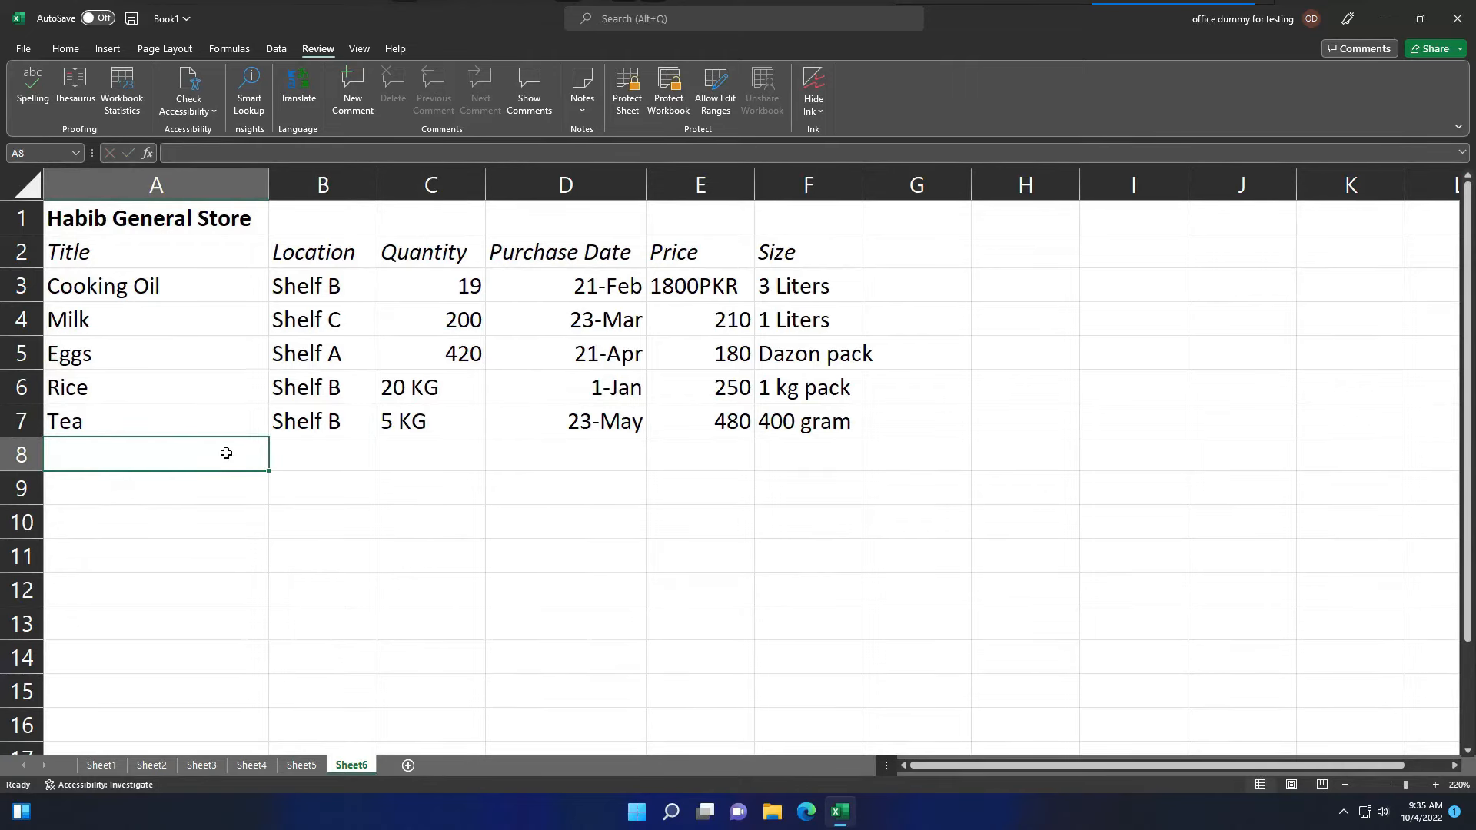
pyautogui.write('Salt')
pyautogui.press('Tab')
pyautogui.write('Shelf B')
pyautogui.press('Tab')
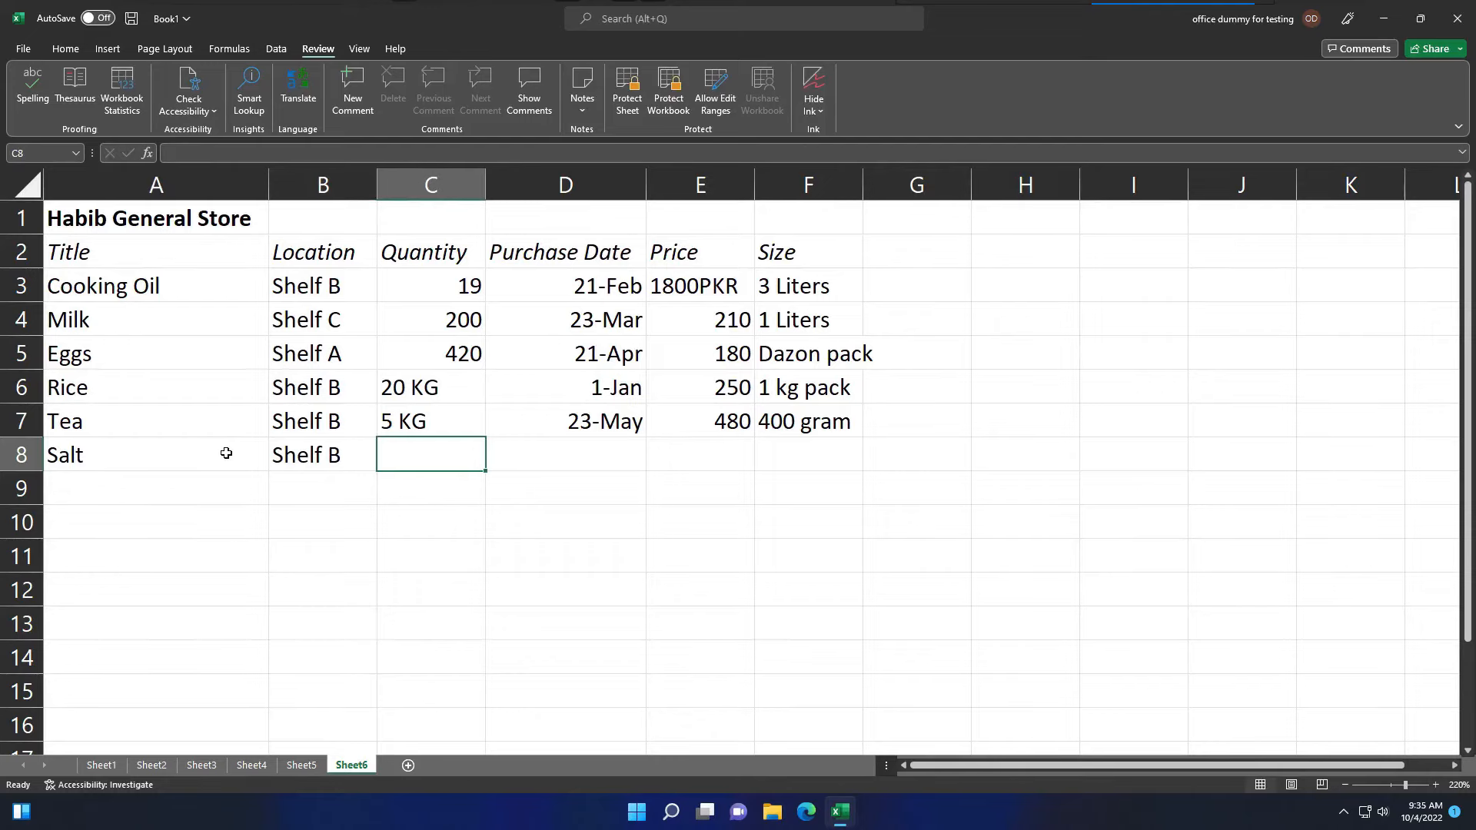
pyautogui.write('60 packs')
pyautogui.press('Tab')
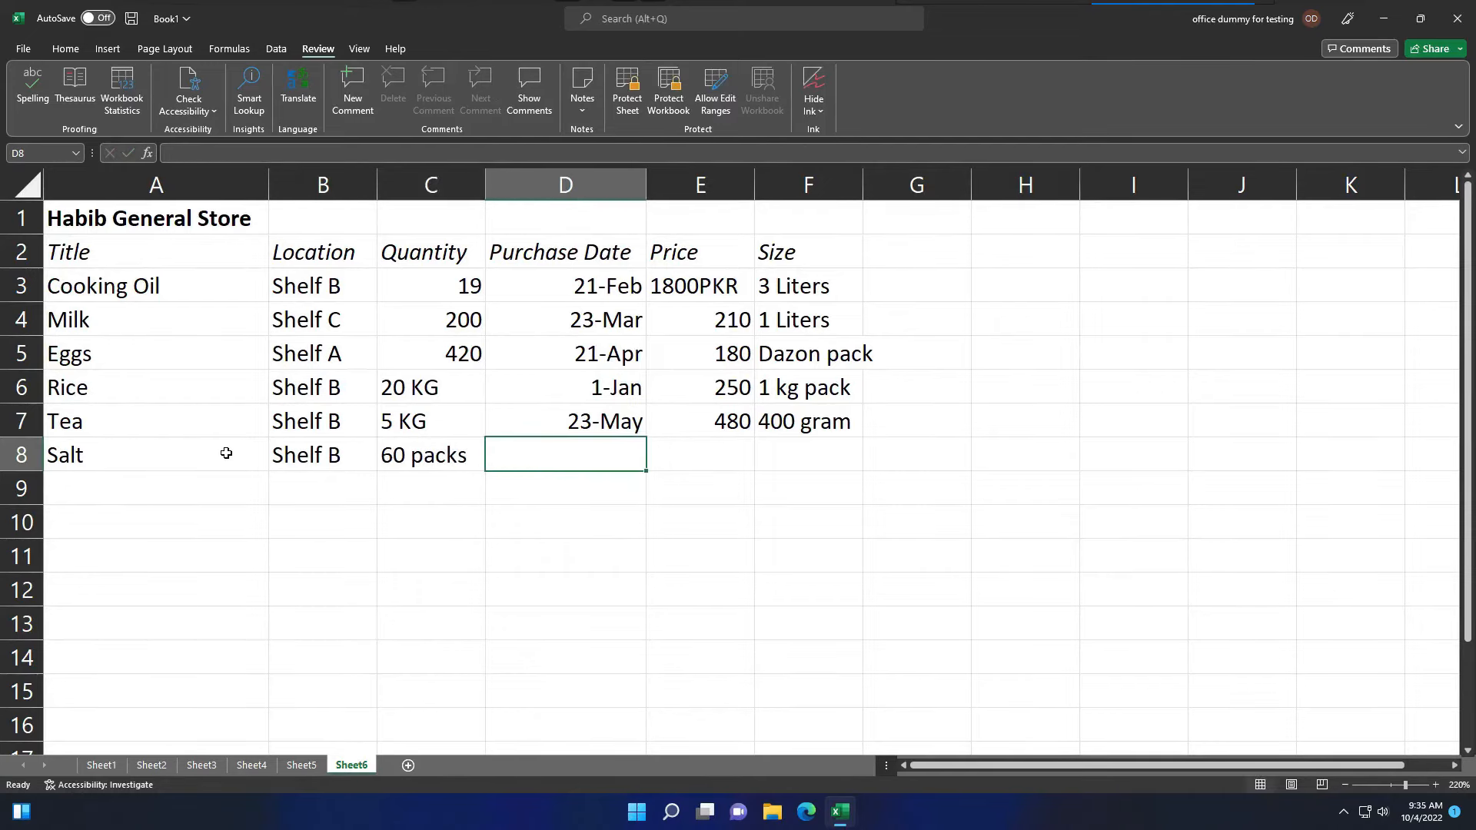
# - Complete the Salt record in row 8 with purchase date 30-Jun, price 45 and size "850 gram"
pyautogui.write('30-Jun')
pyautogui.press('Tab')
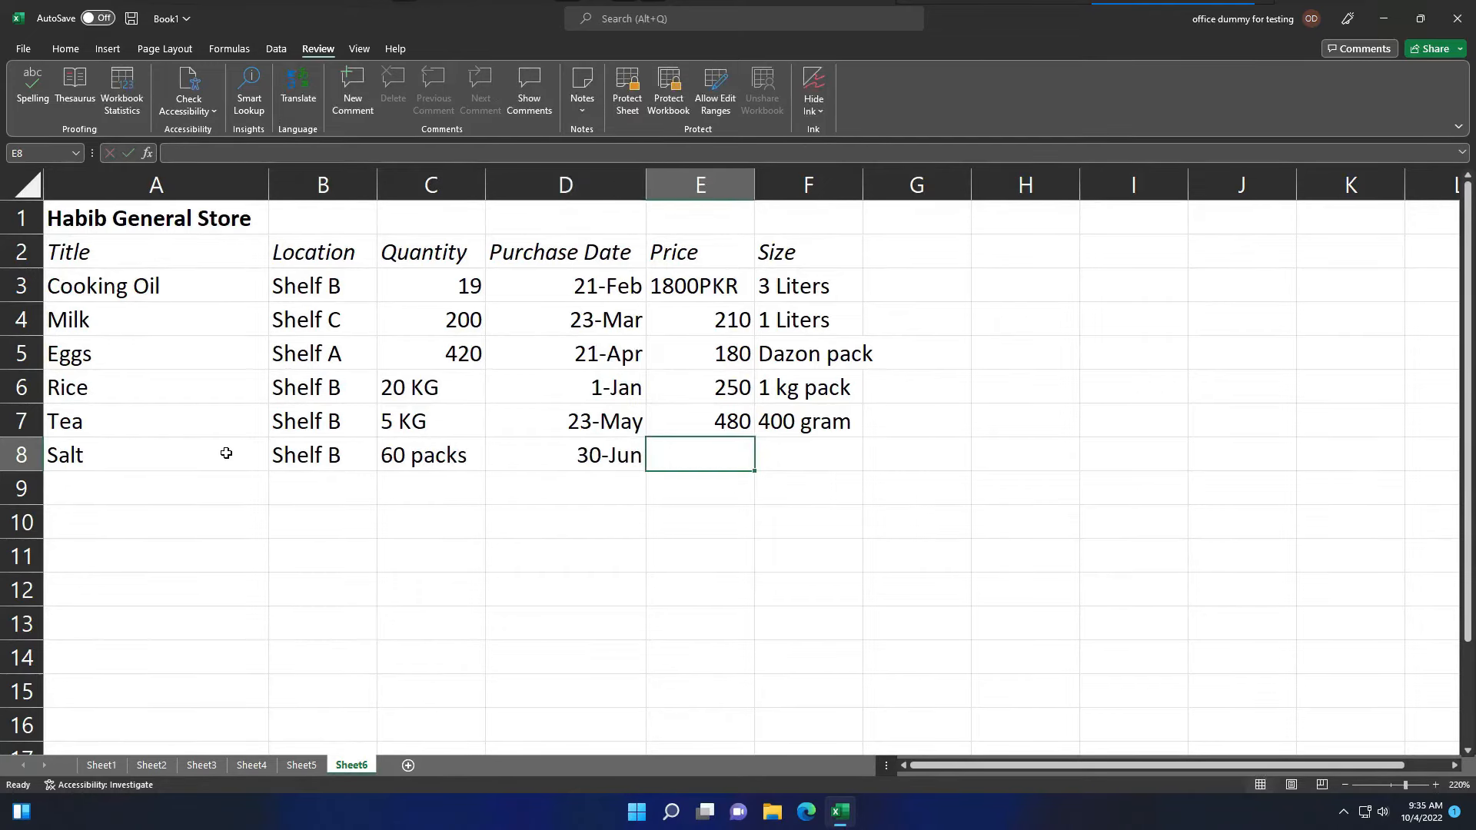
pyautogui.write('45')
pyautogui.press('Tab')
pyautogui.write('8')
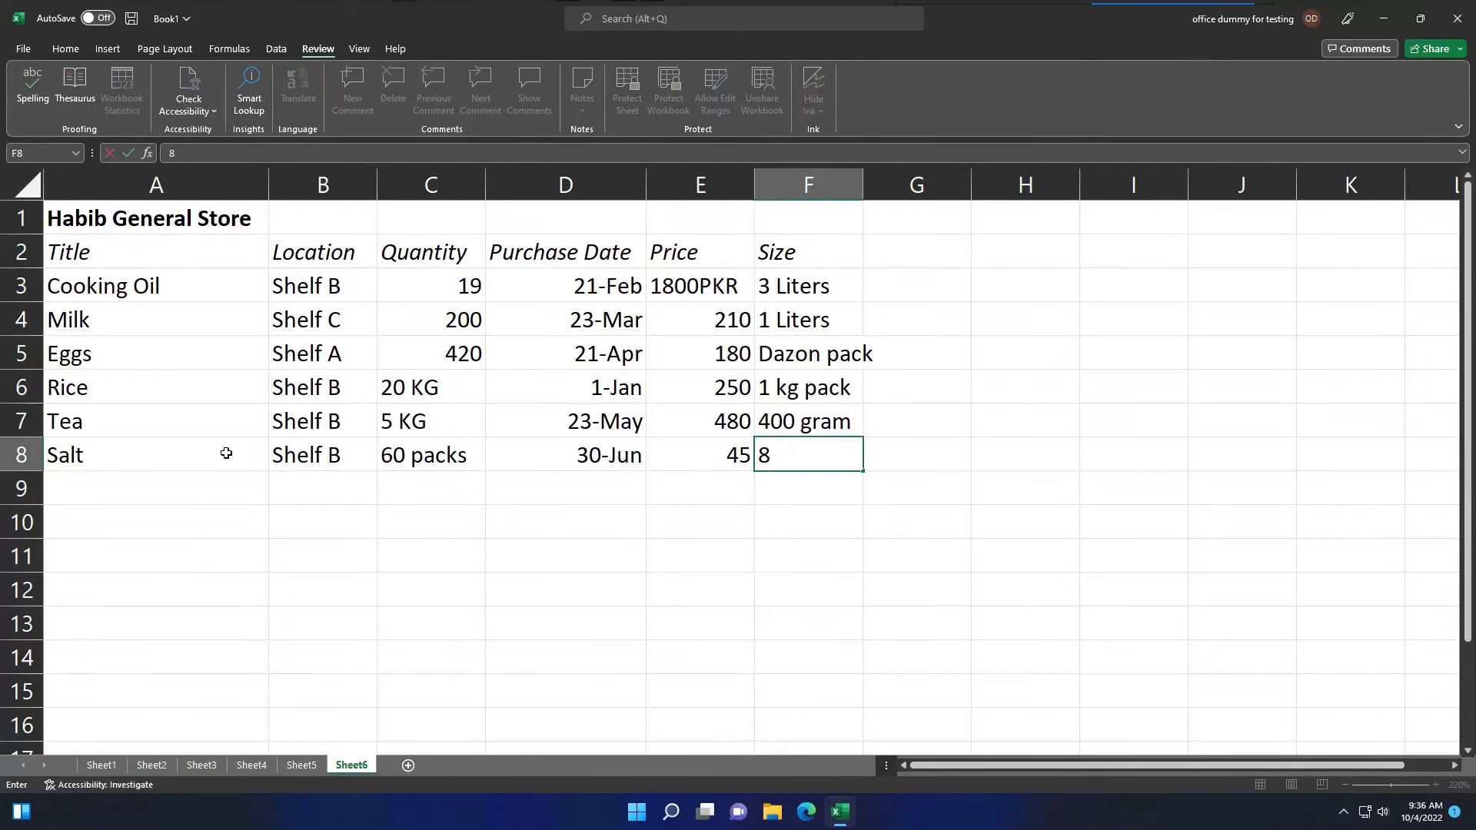
pyautogui.write('50 gram')
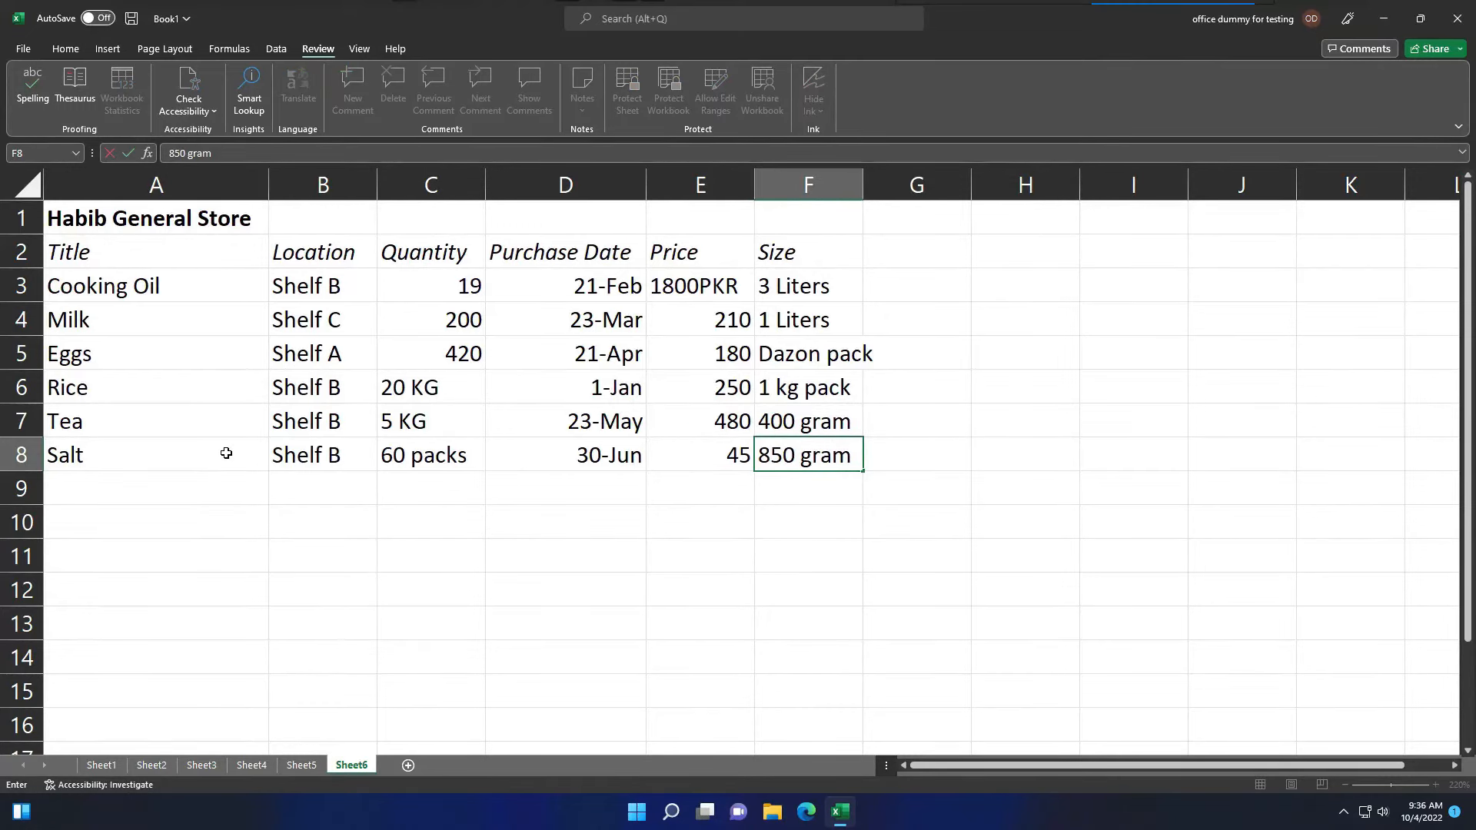
pyautogui.click(77, 481)
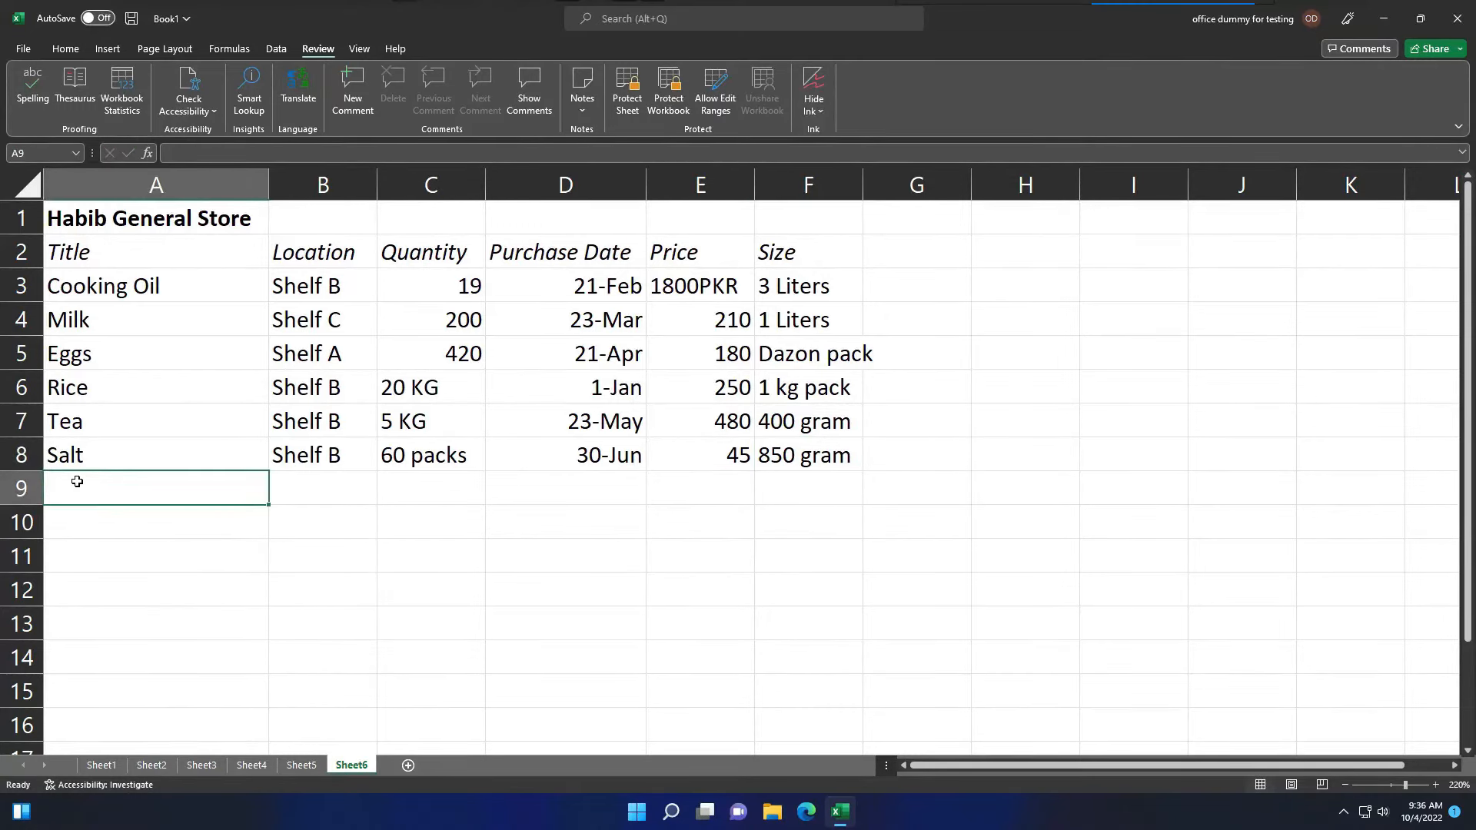
# - Remove the "PKR" suffix from the Cooking Oil price in E3 so the cell contains only 1800
pyautogui.doubleClick(742, 286)
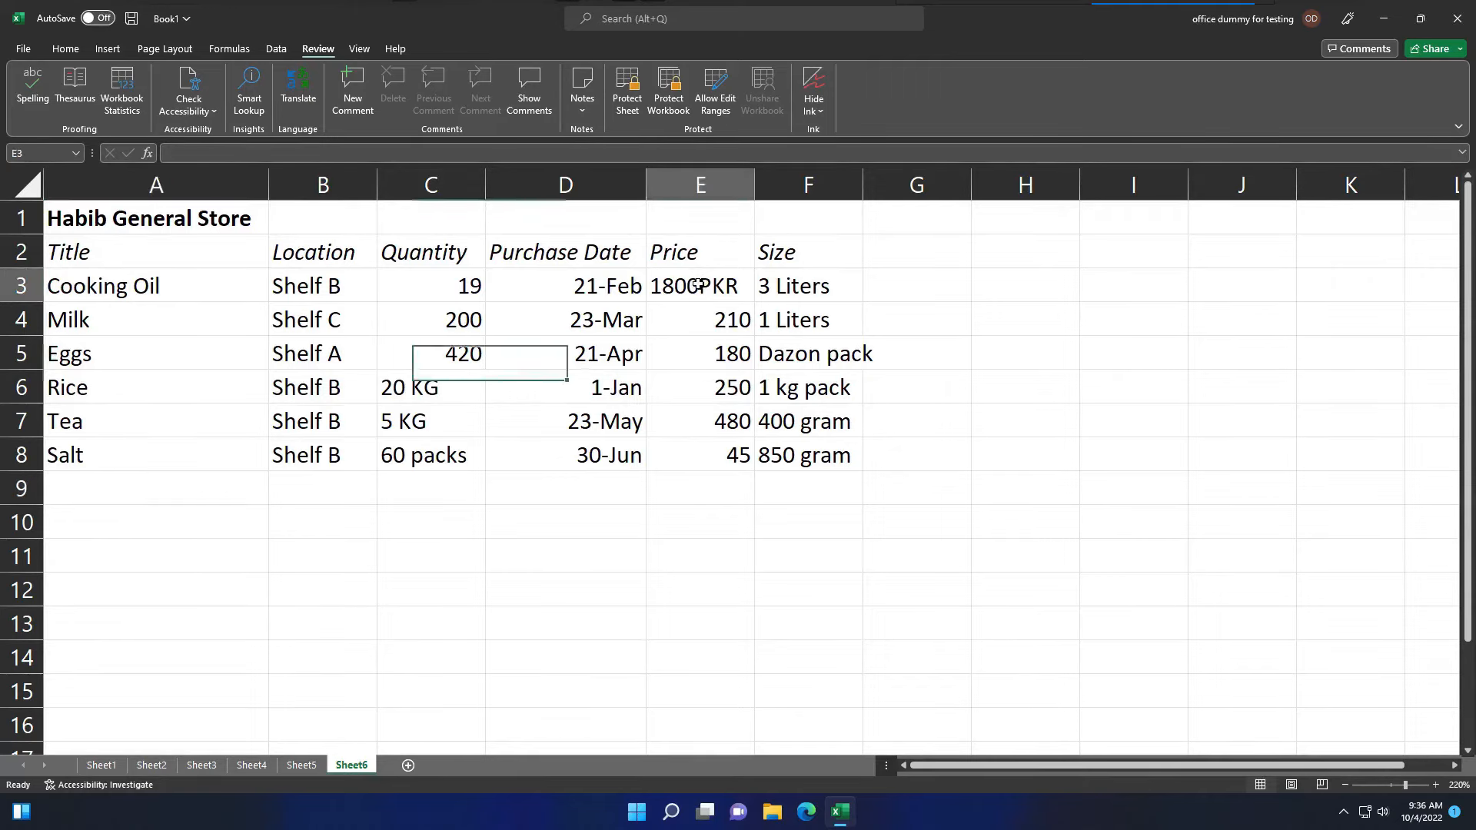
pyautogui.press('BackSpace')
pyautogui.press('BackSpace')
pyautogui.press('BackSpace')
pyautogui.click(708, 355)
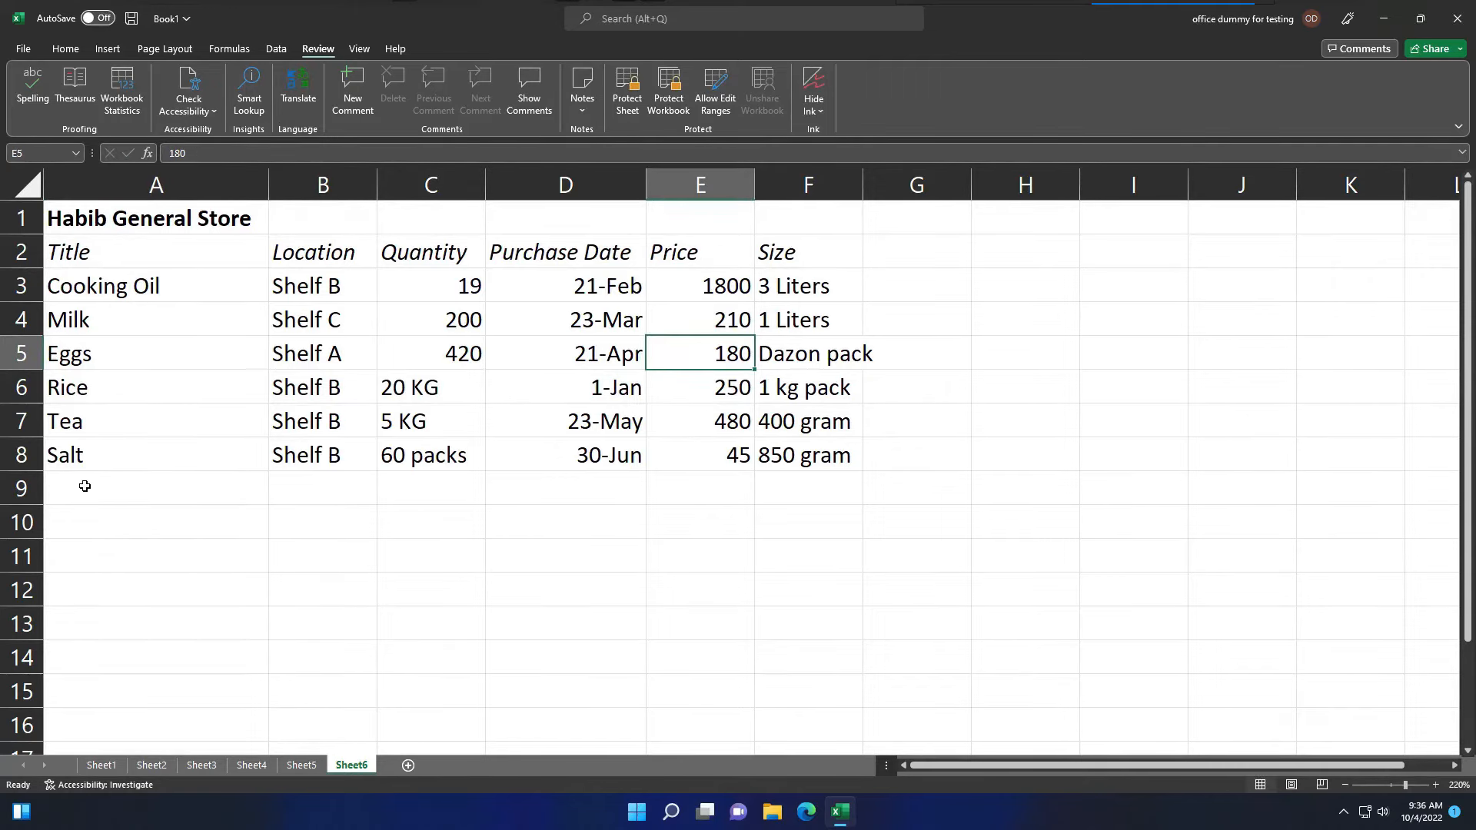
# - Start the Sugar record in row 9 with location Shelf A and quantity "40 Packs"
pyautogui.click(77, 486)
pyautogui.write('Sugar')
pyautogui.press('Tab')
pyautogui.write('Shelf A')
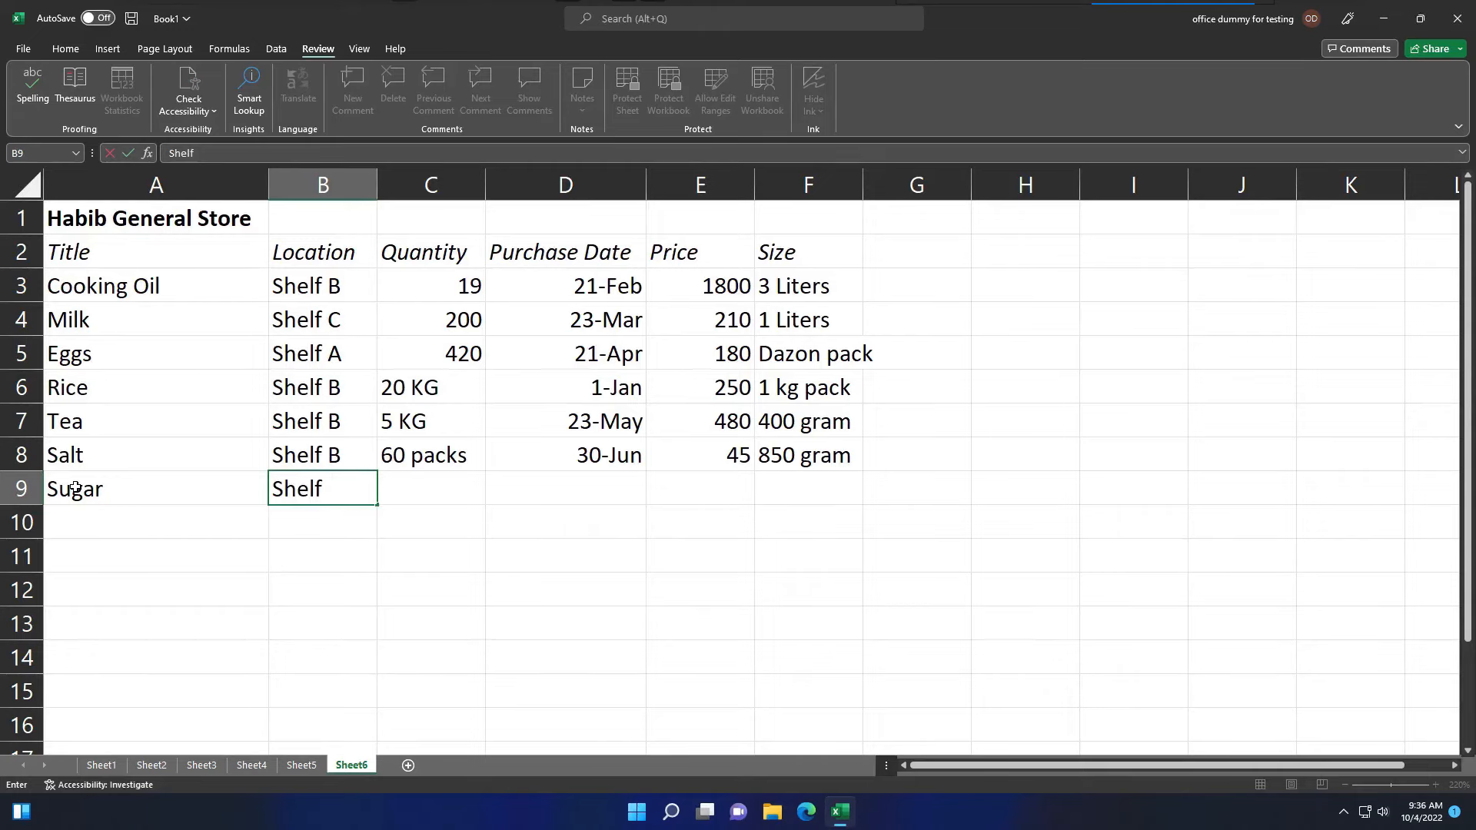
pyautogui.press('Tab')
pyautogui.write('40 Packs')
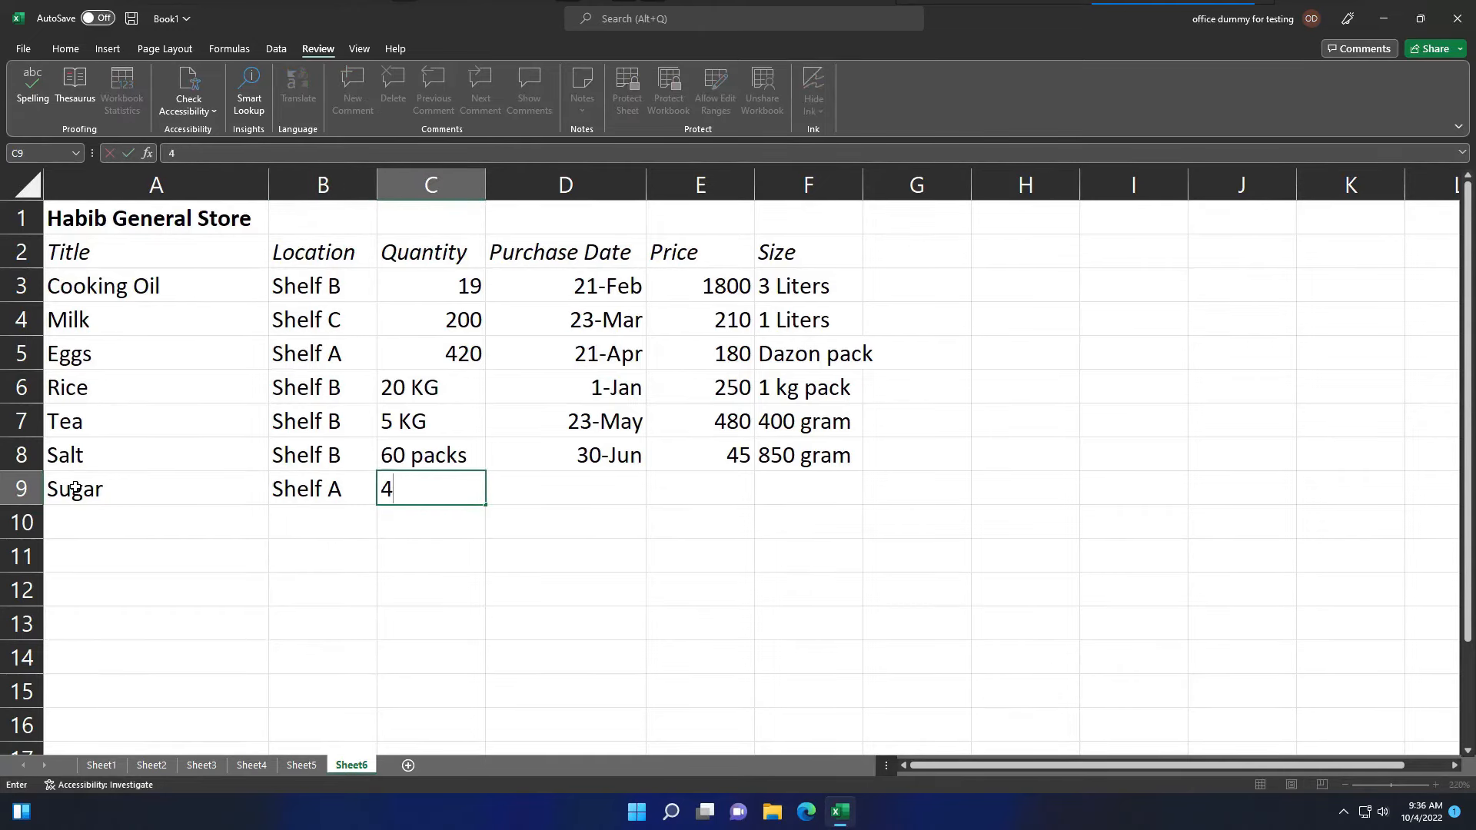
pyautogui.press('Tab')
# - Enter purchase date 20 May, price 110 and size "1KG" for Sugar in row 9
pyautogui.write('20 ')
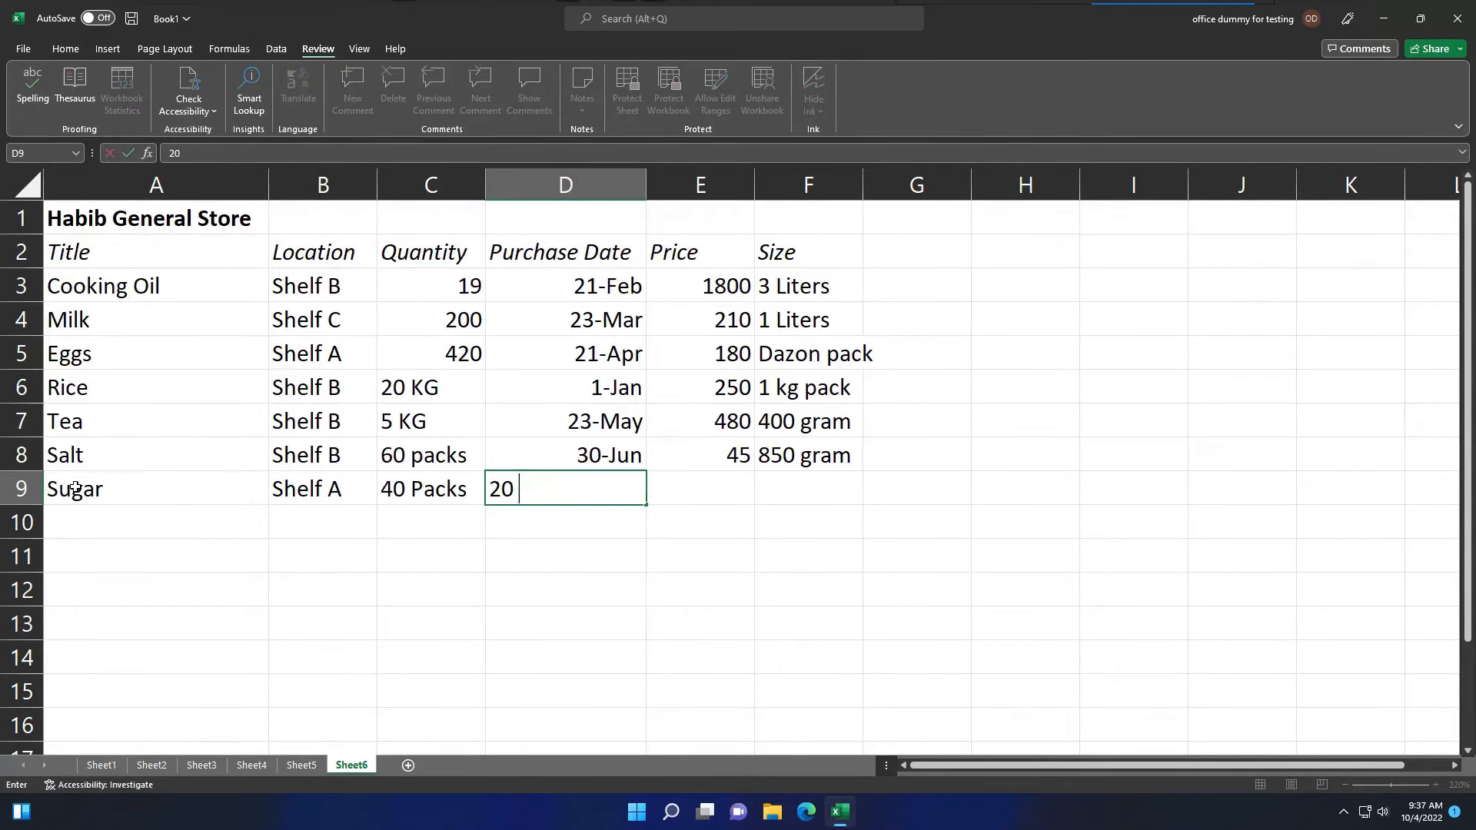
pyautogui.write('May')
pyautogui.press('Tab')
pyautogui.write('110')
pyautogui.press('Tab')
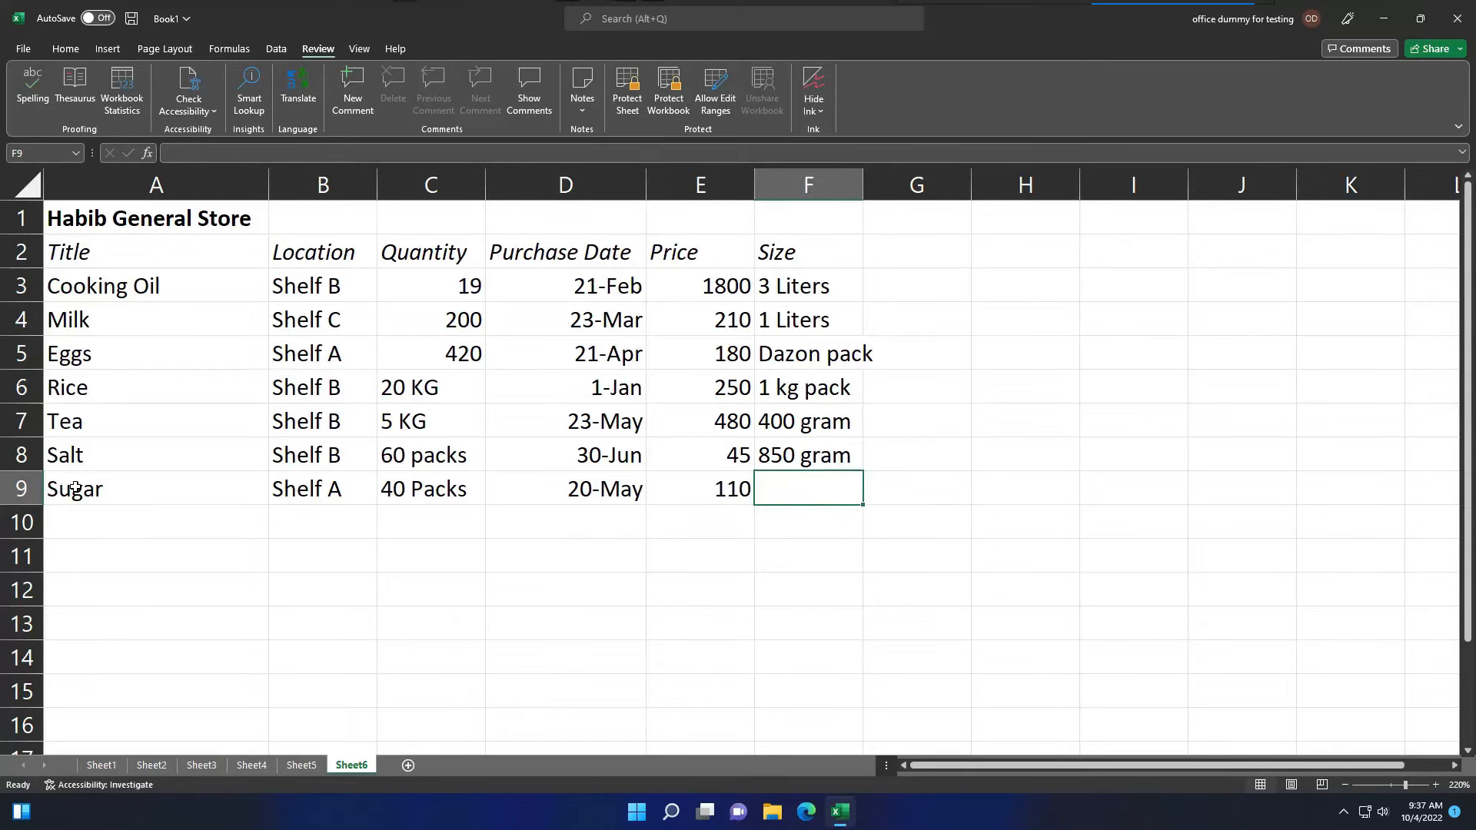
pyautogui.write('1KG')
pyautogui.press('Return')
# - Change the Sugar size in F9 to "1 kg pack"
pyautogui.doubleClick(801, 490)
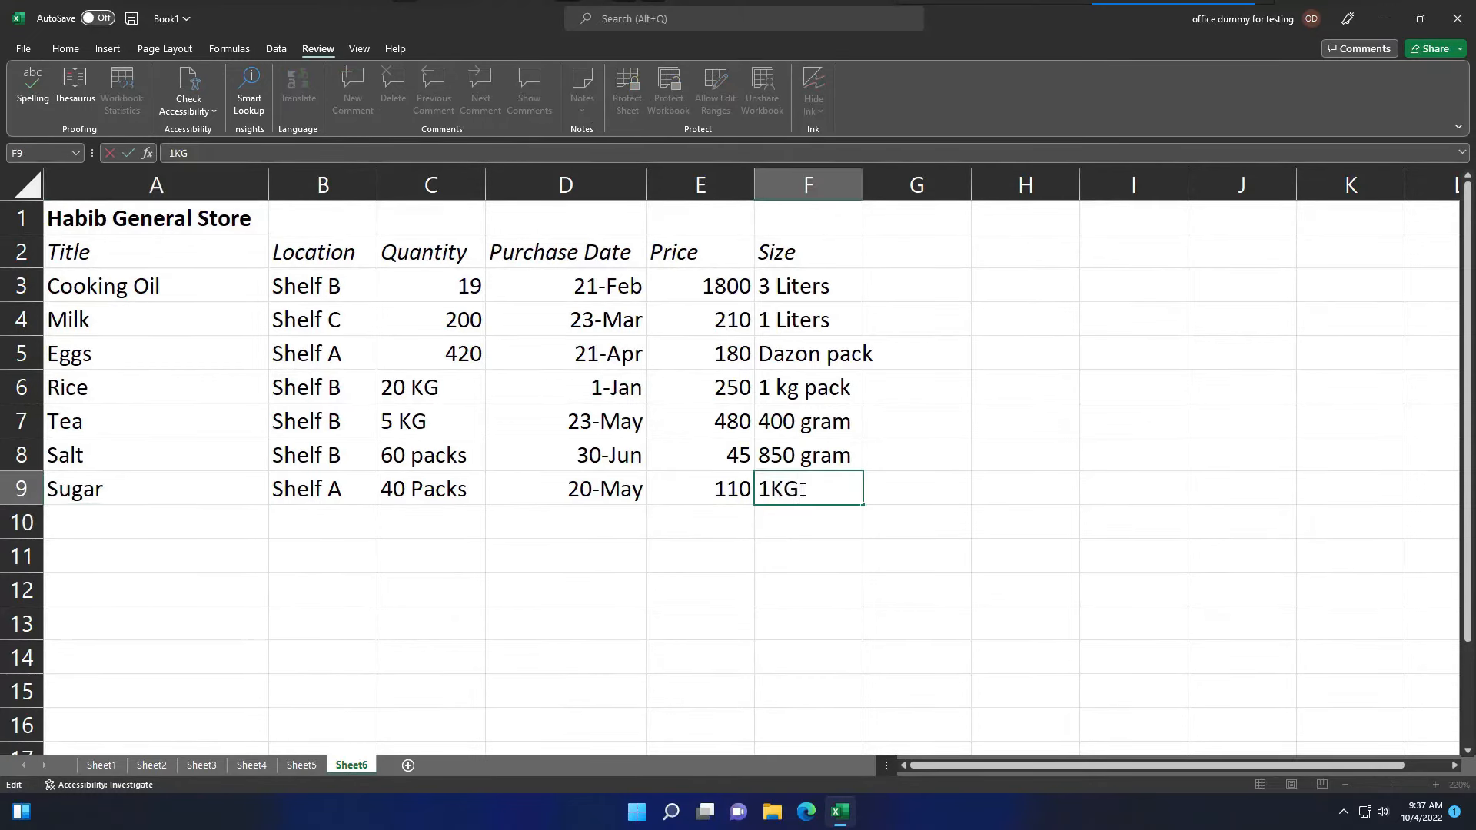
pyautogui.press('BackSpace')
pyautogui.press('BackSpace')
pyautogui.press('BackSpace')
pyautogui.write('1 kg')
pyautogui.click(83, 515)
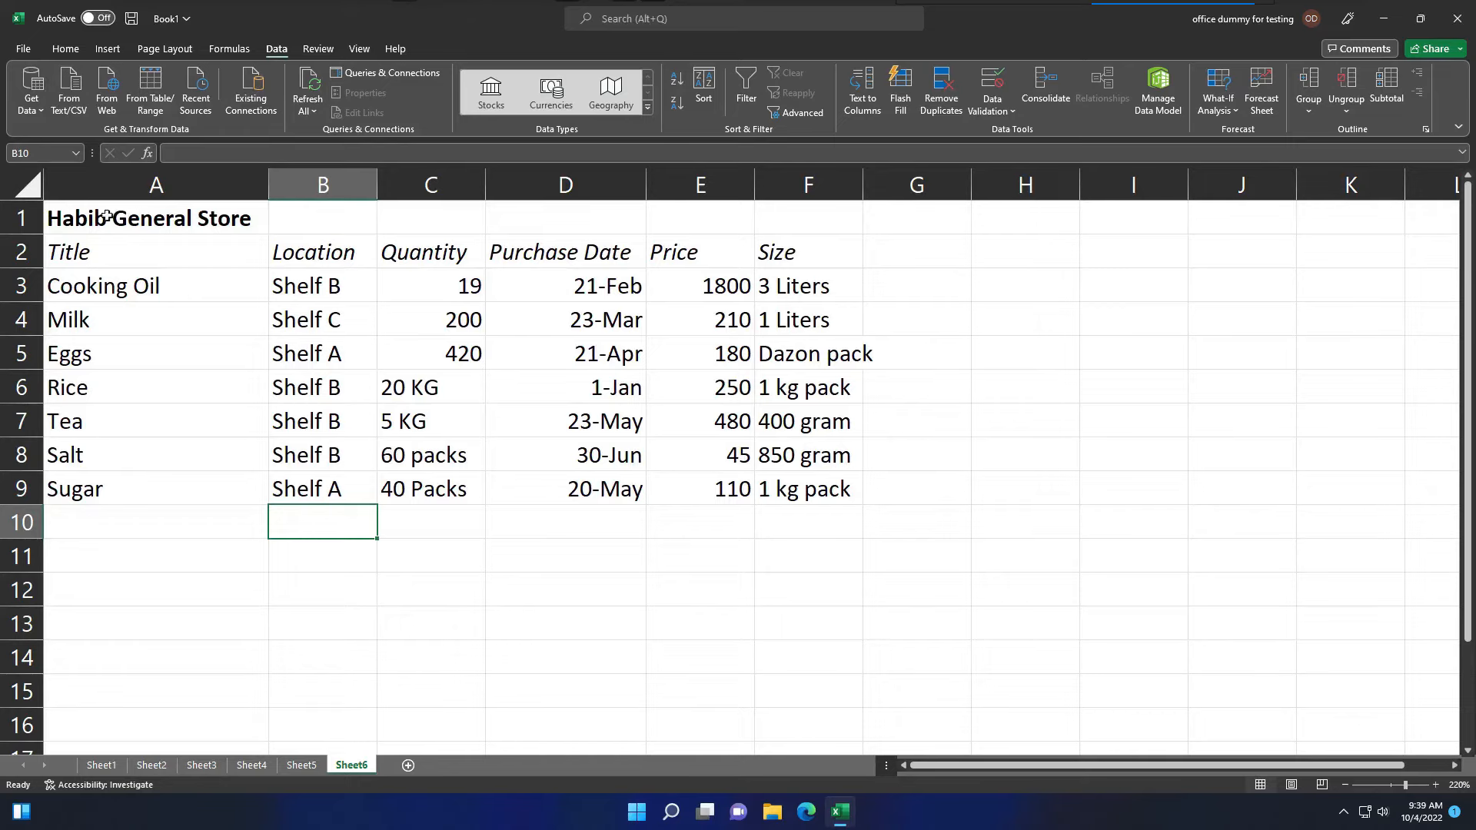
# - Merge and center the title "Habib General Store" across cells A1 to F1
pyautogui.click(55, 215)
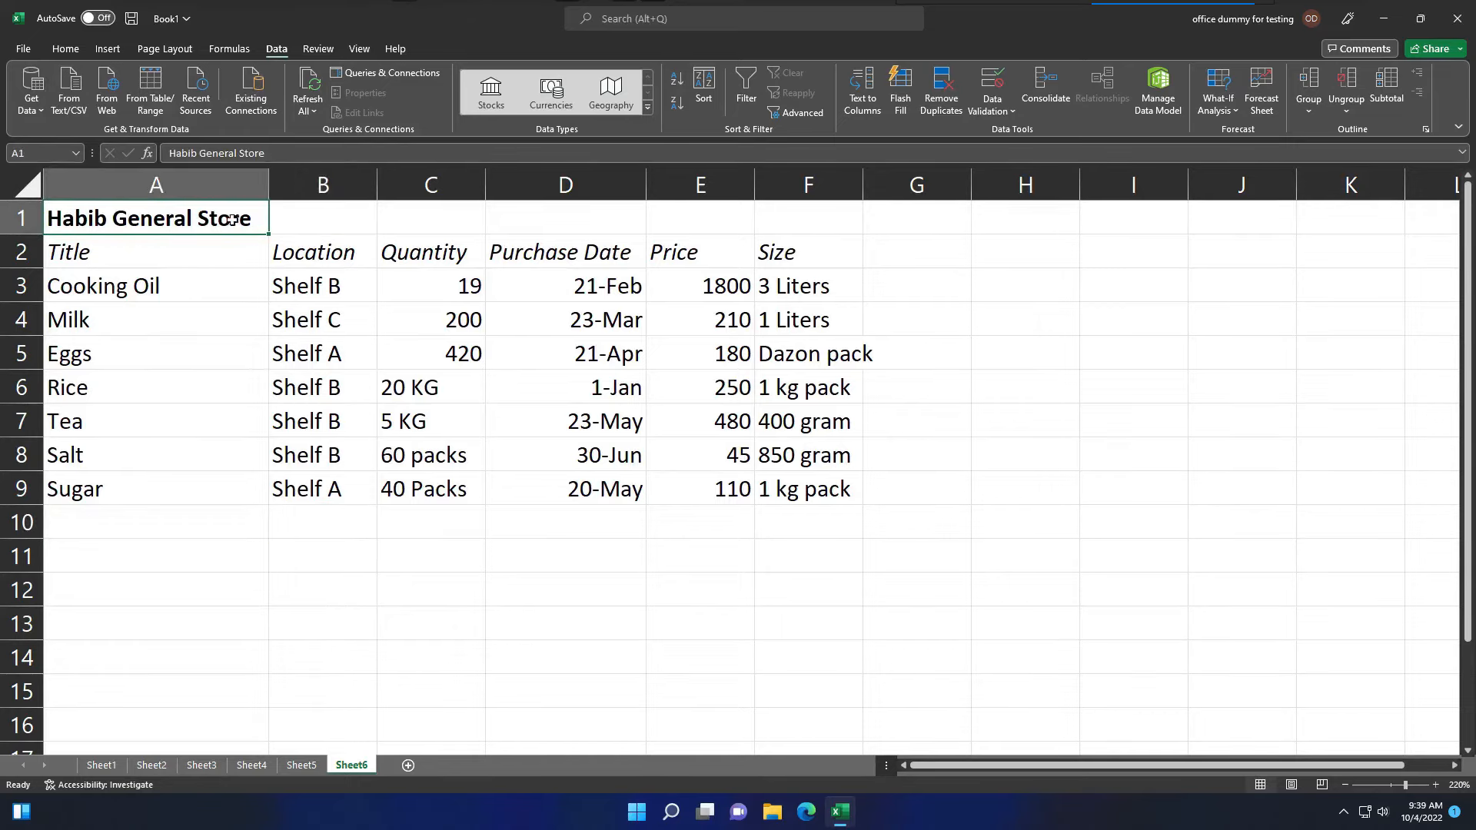
pyautogui.moveTo(253, 221); pyautogui.dragTo(843, 226)
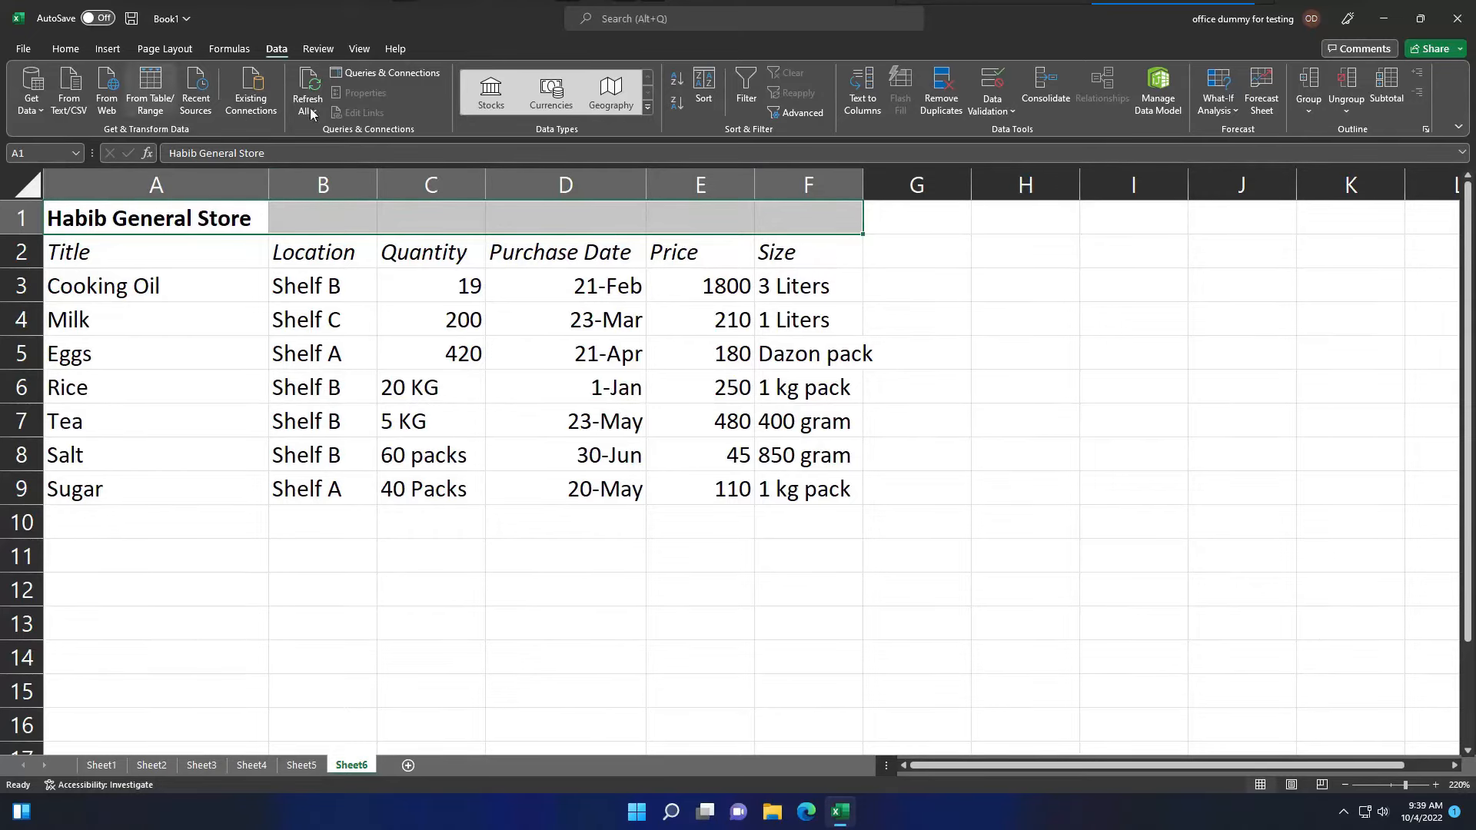
pyautogui.click(65, 49)
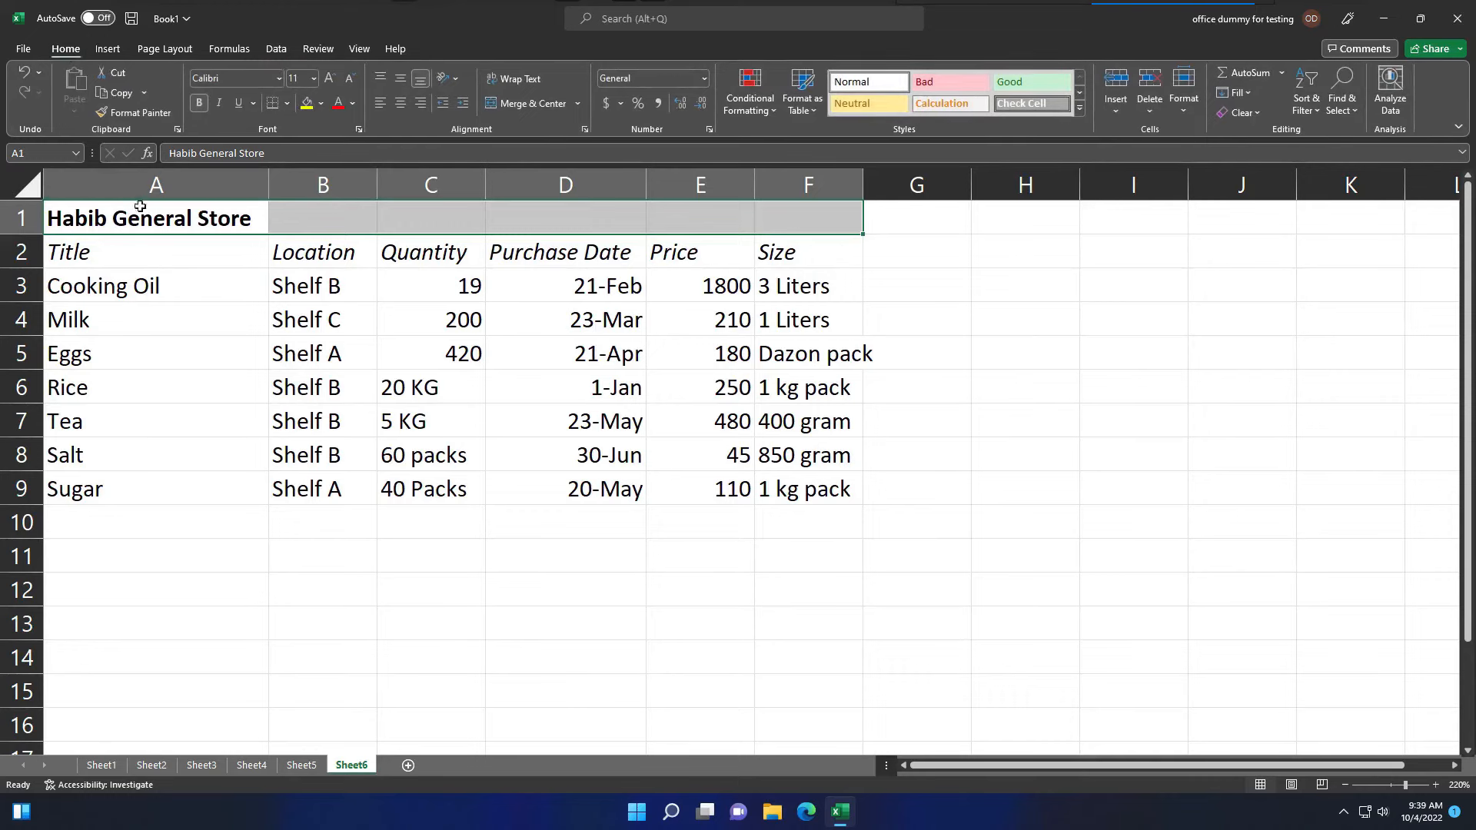
pyautogui.click(530, 103)
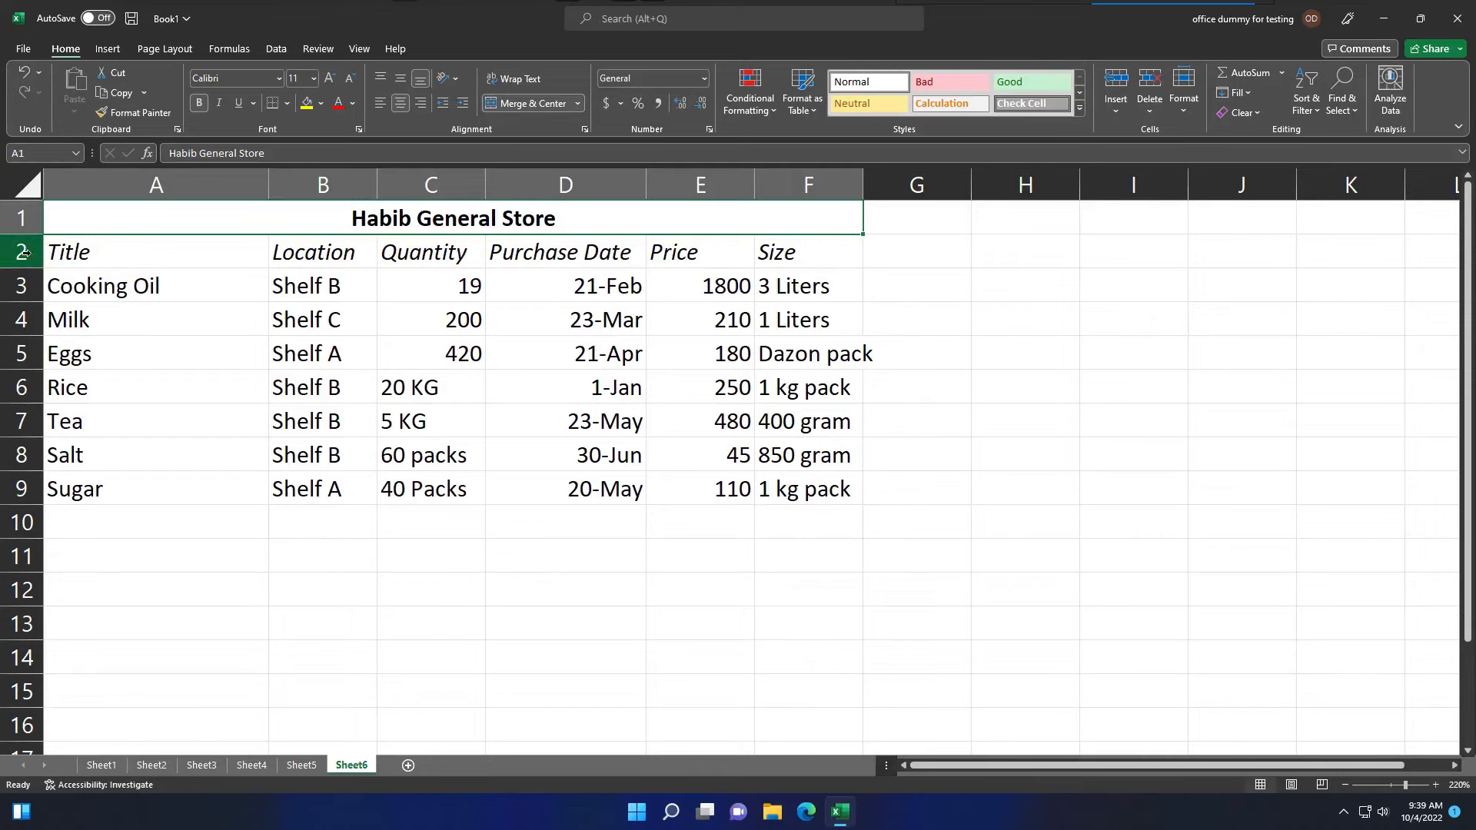
pyautogui.click(80, 251)
pyautogui.moveTo(80, 251); pyautogui.dragTo(813, 243)
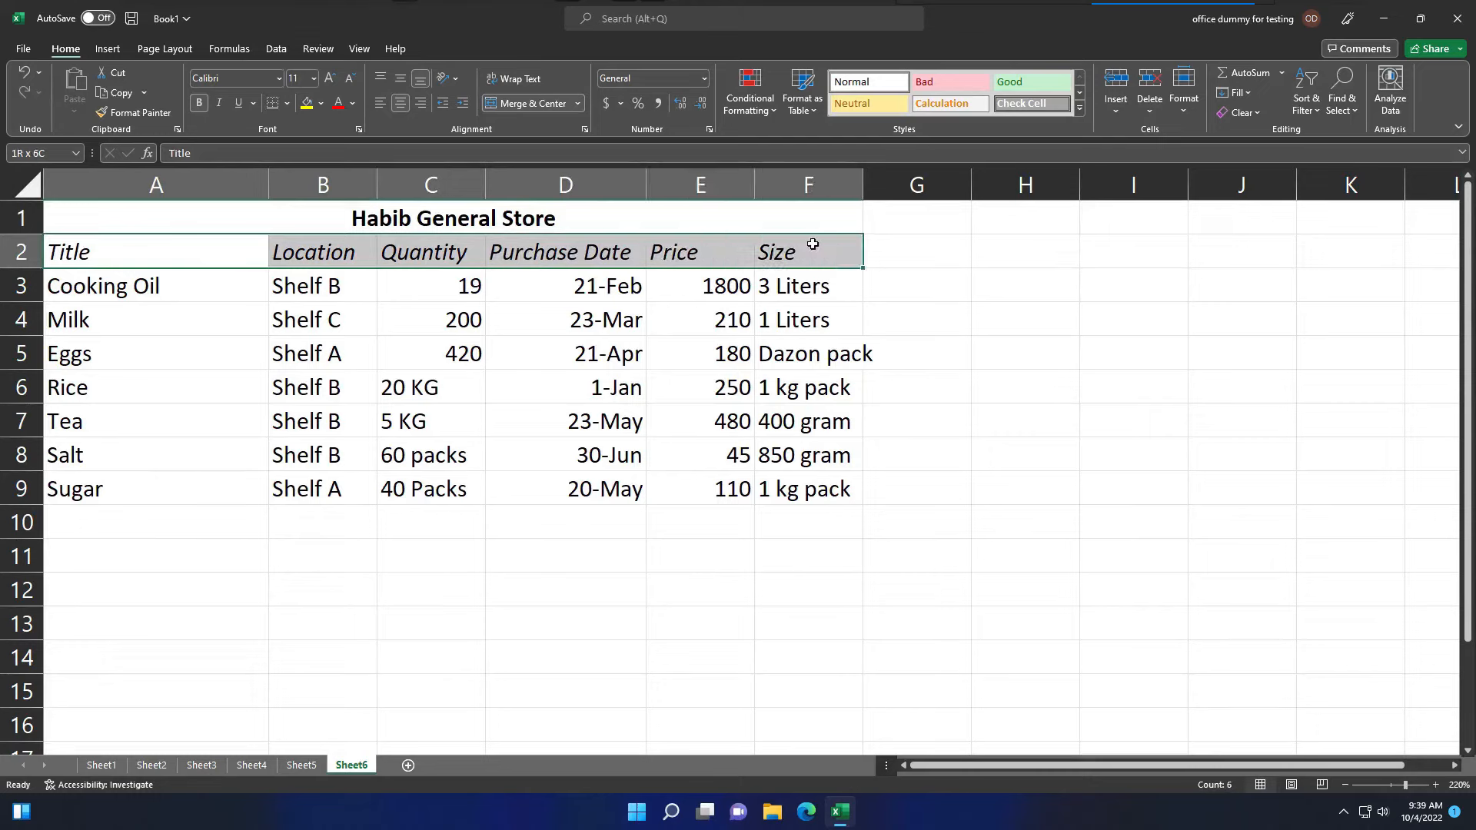
pyautogui.click(339, 554)
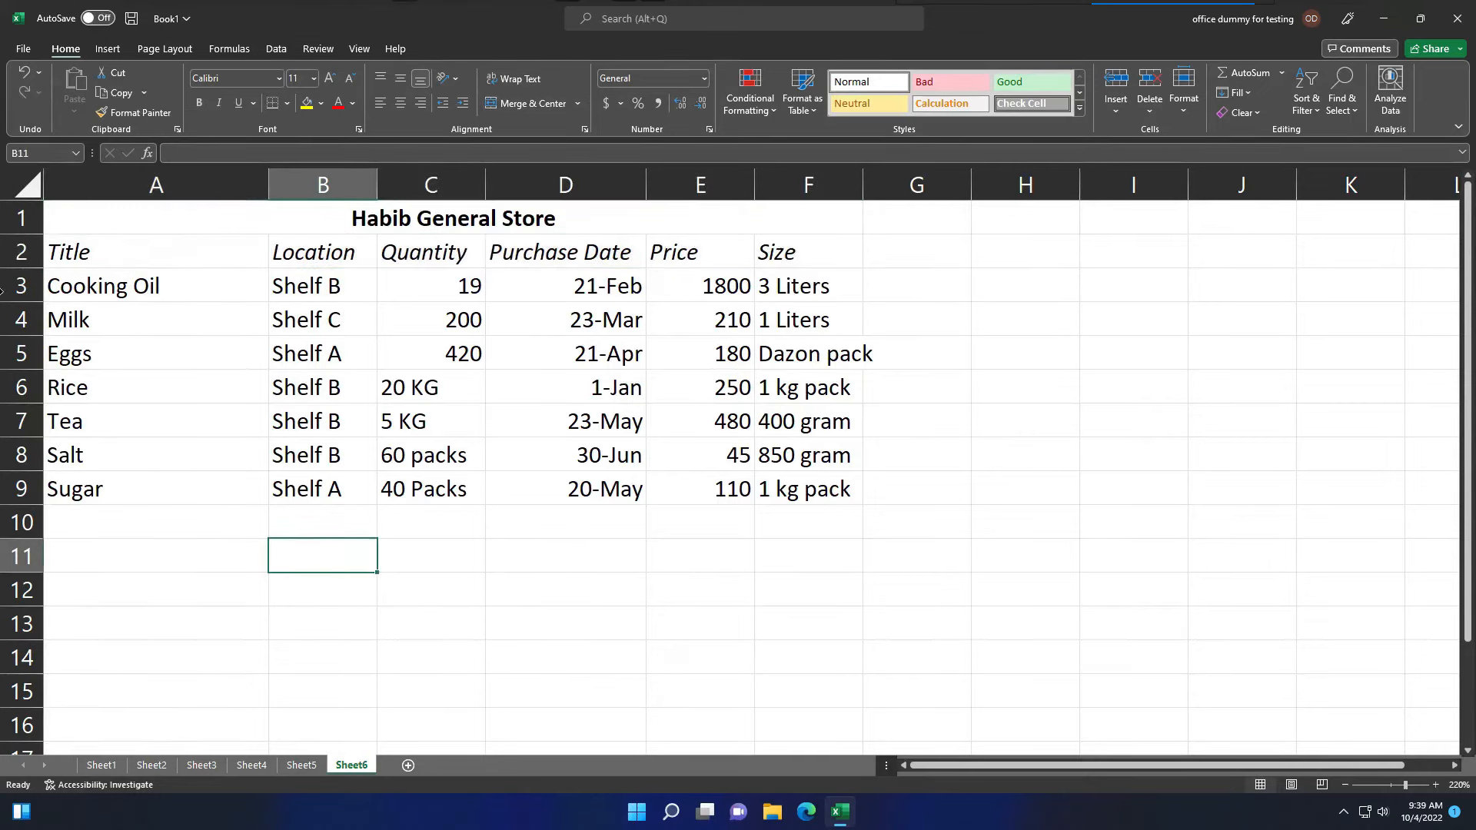
# - Reduce the font size of the heading row 2 to 8
pyautogui.click(19, 251)
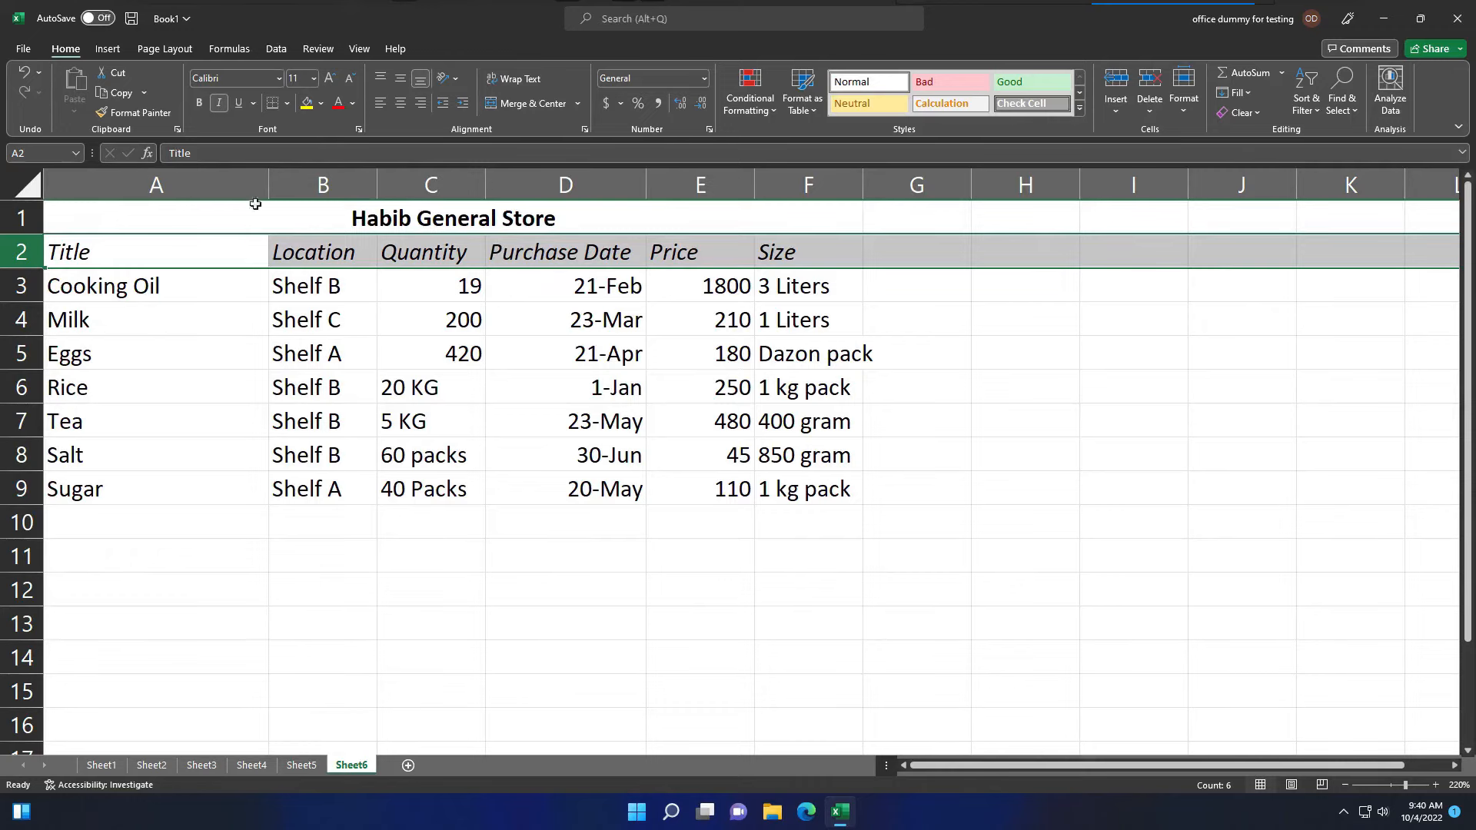
pyautogui.click(350, 83)
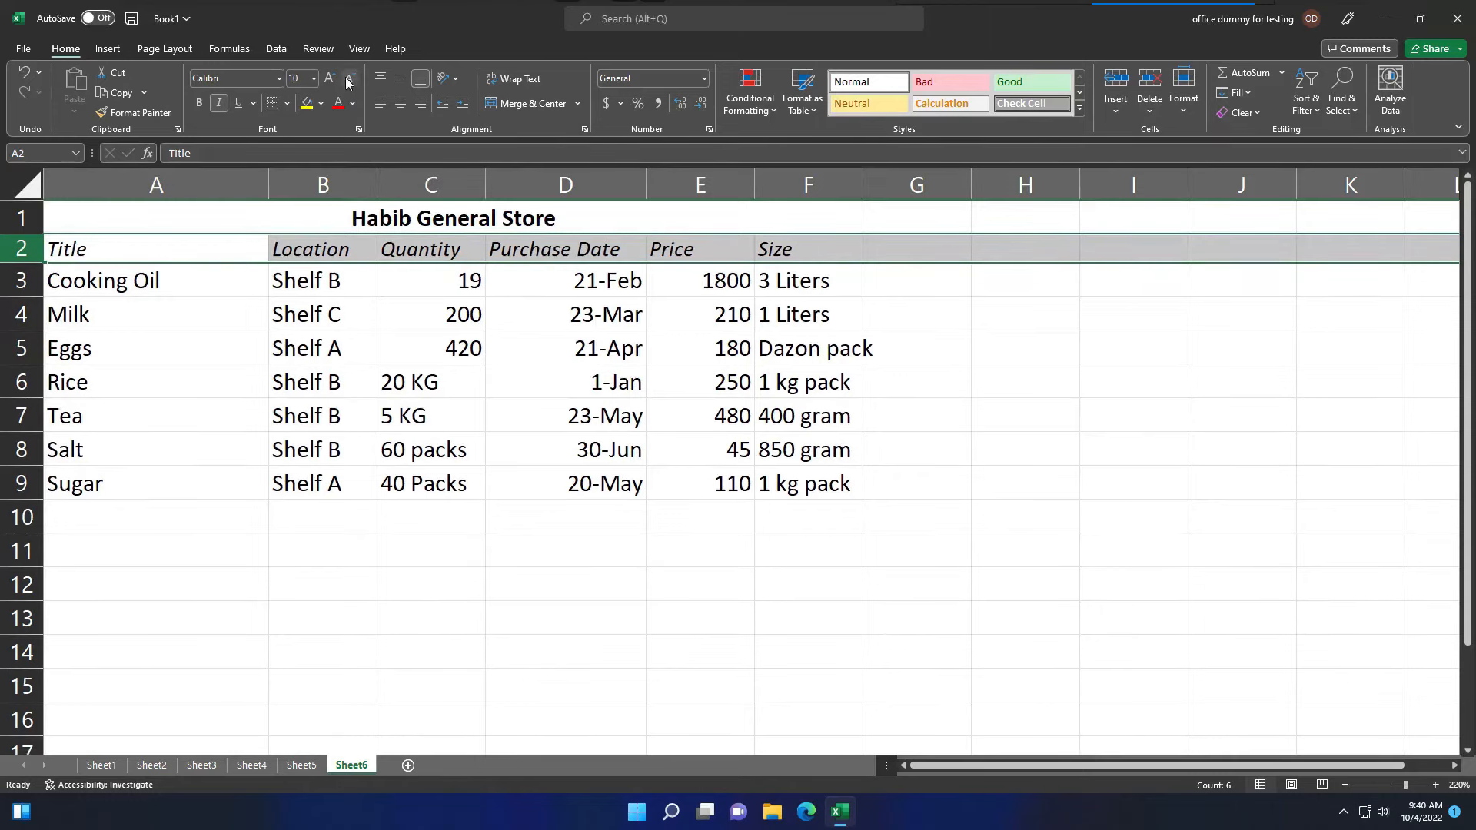
pyautogui.click(350, 82)
pyautogui.click(350, 84)
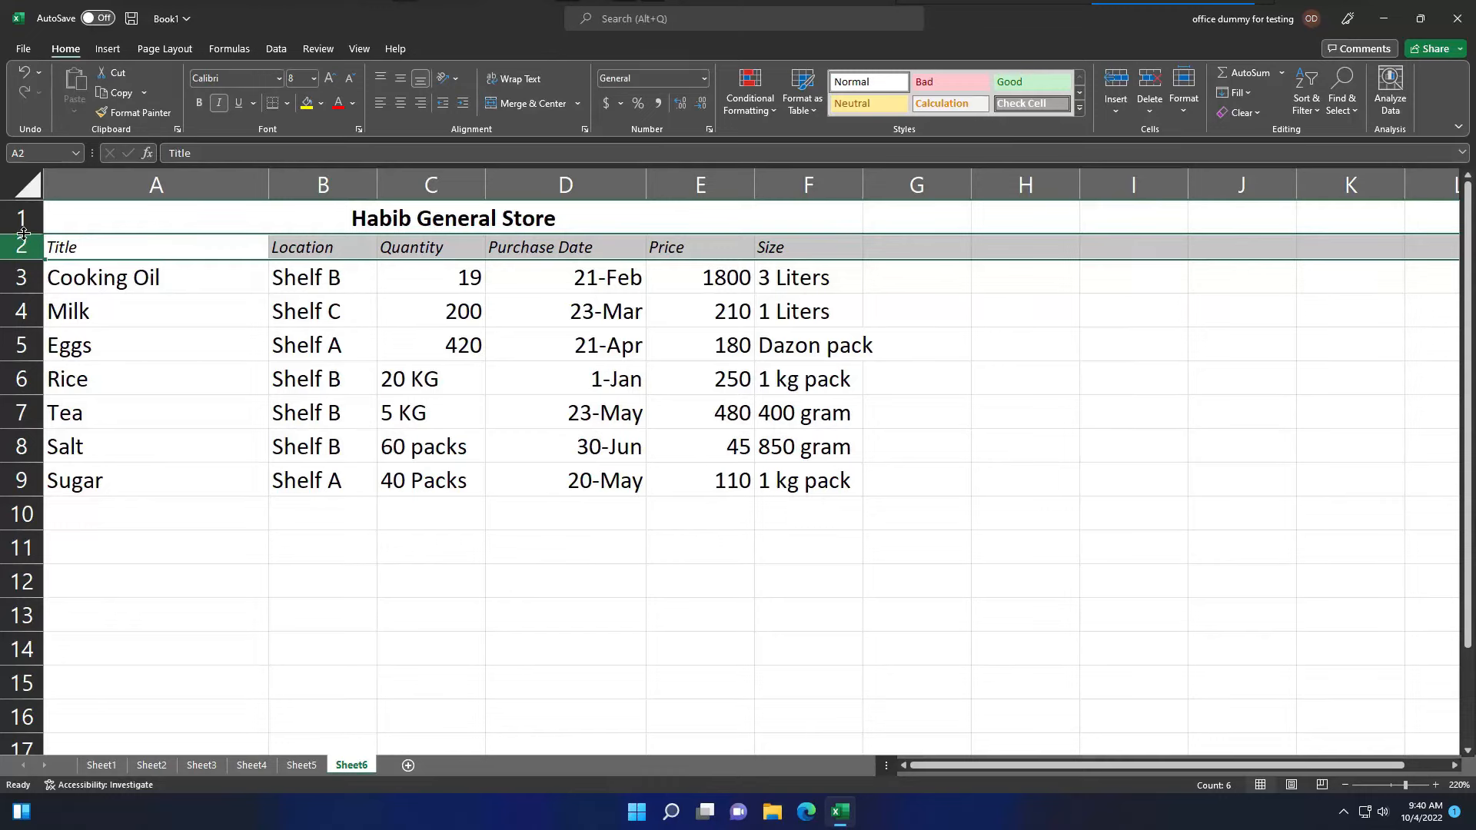
# - Make row 1 slightly taller and vertically middle-align the merged store title in it
pyautogui.moveTo(23, 233); pyautogui.dragTo(20, 249)
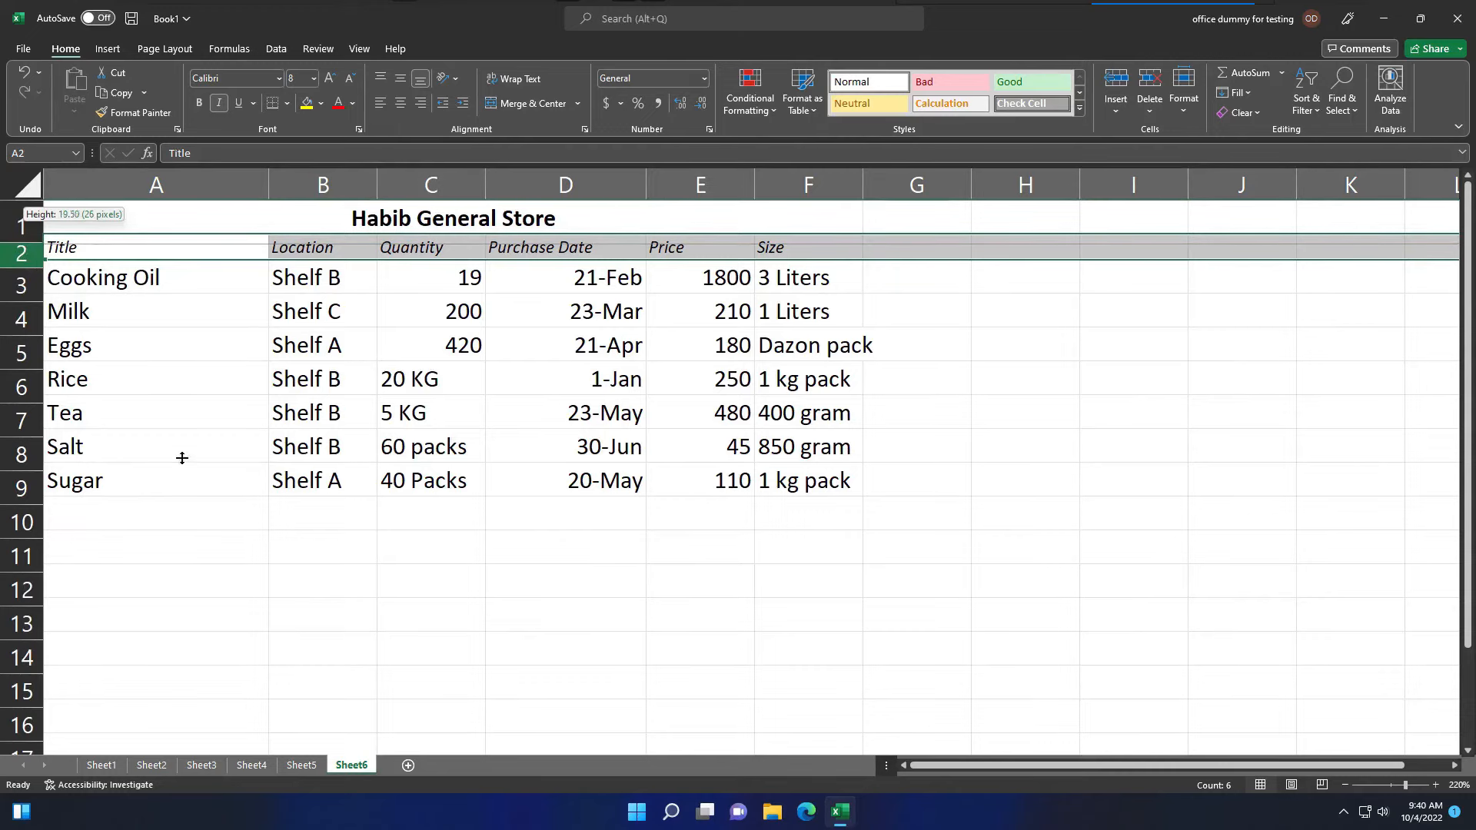
pyautogui.click(175, 608)
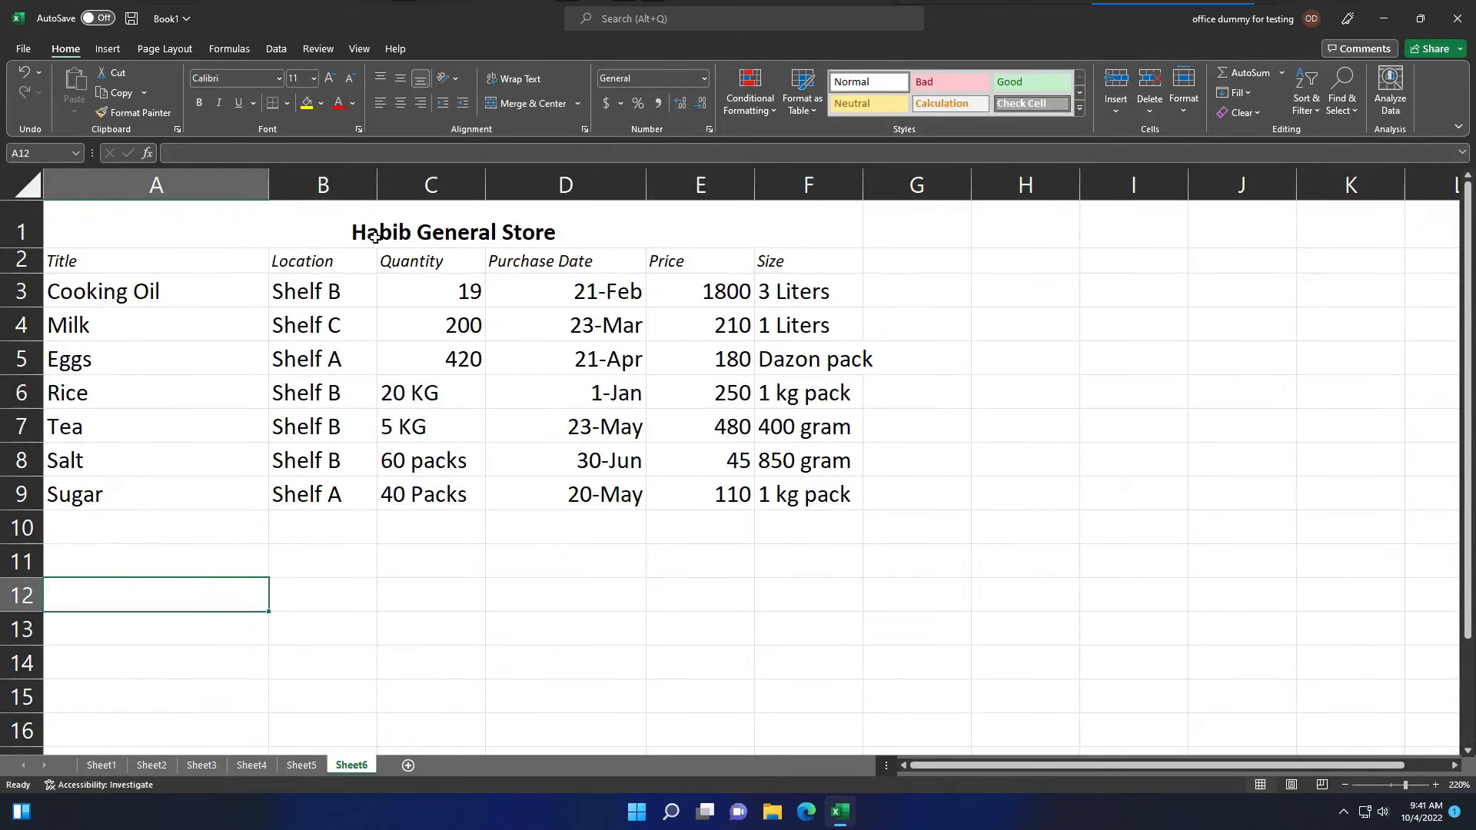
pyautogui.click(413, 231)
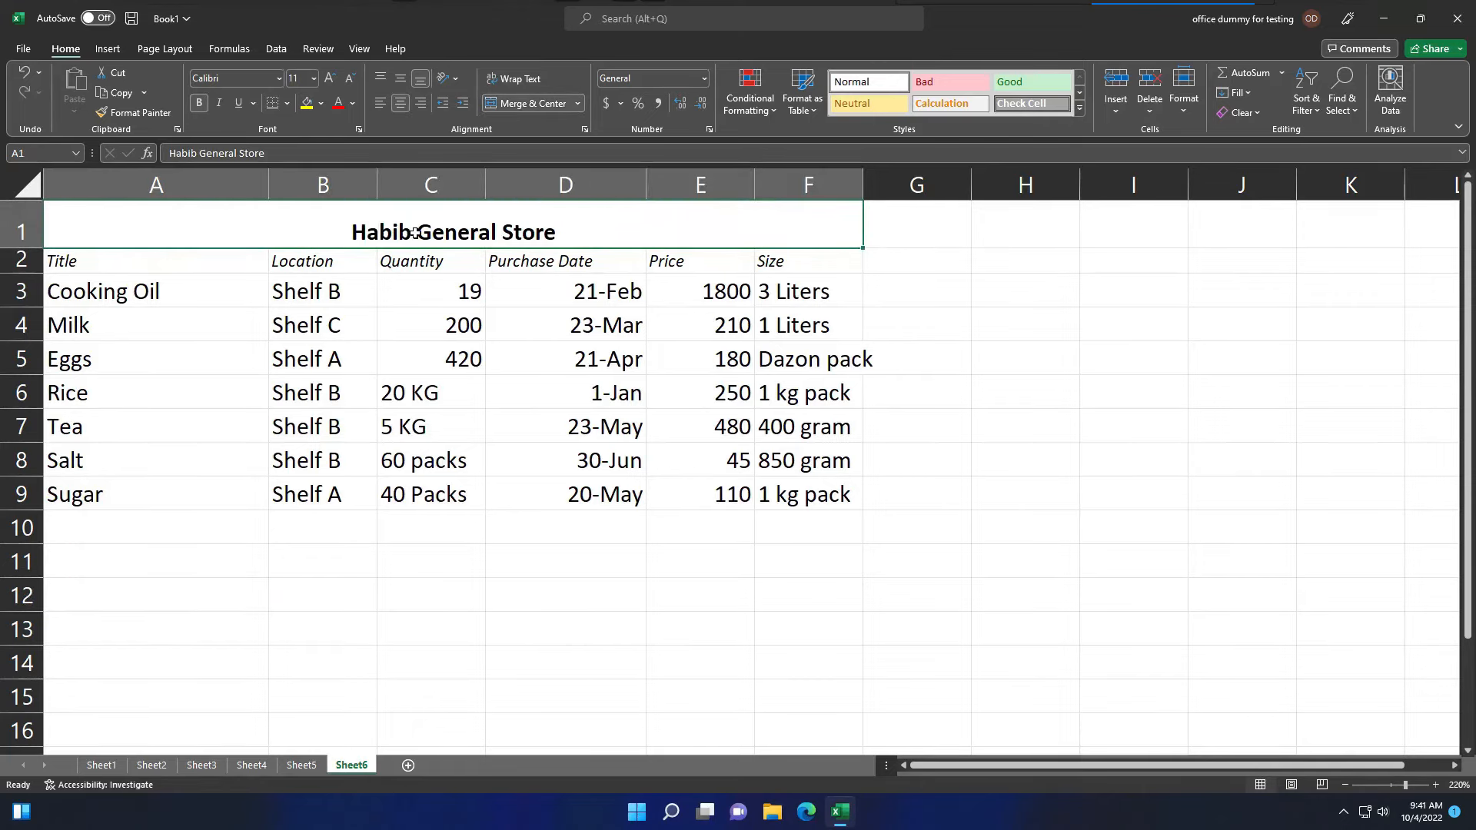
pyautogui.click(399, 82)
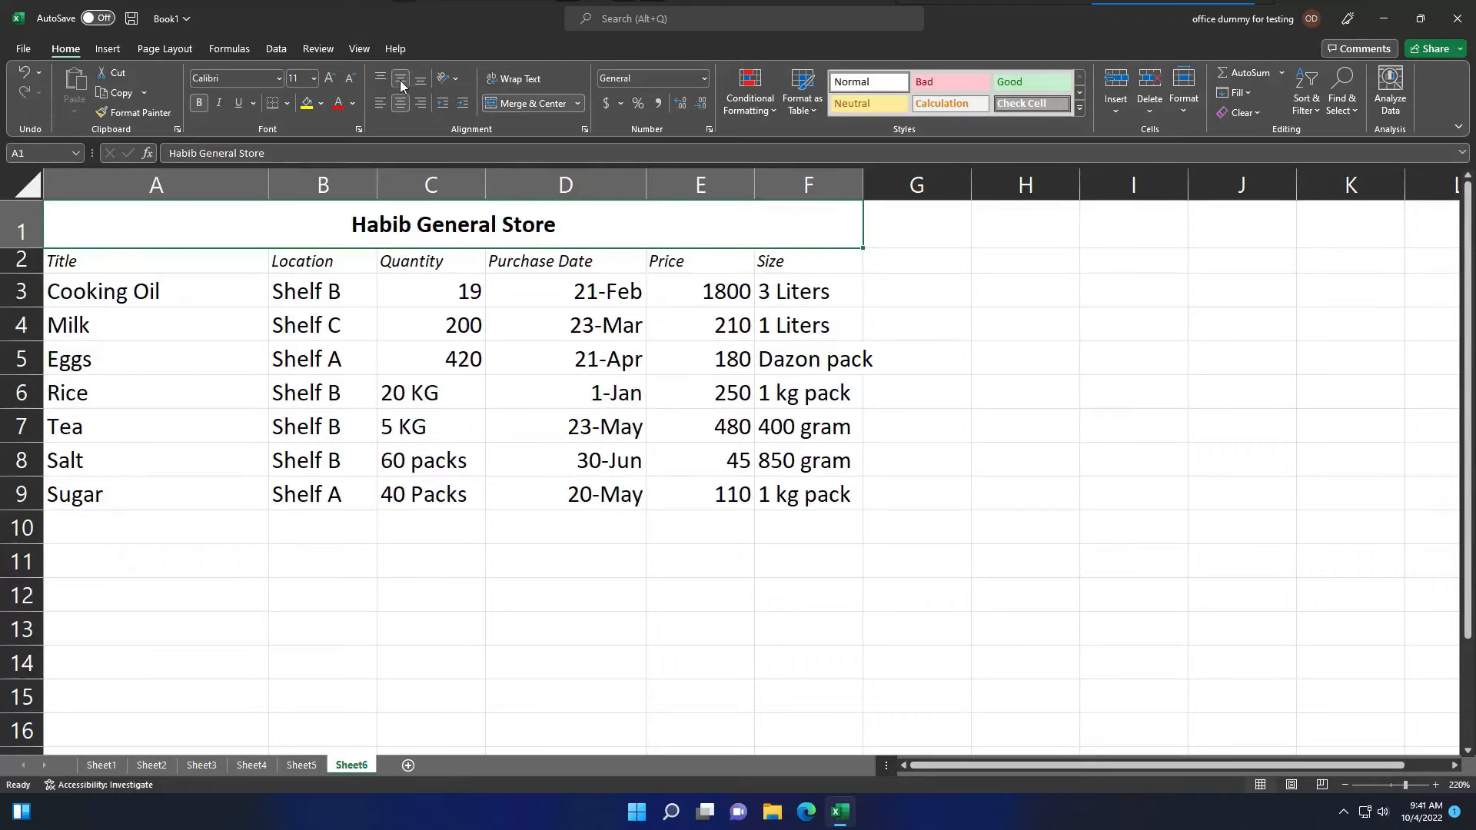
pyautogui.click(429, 532)
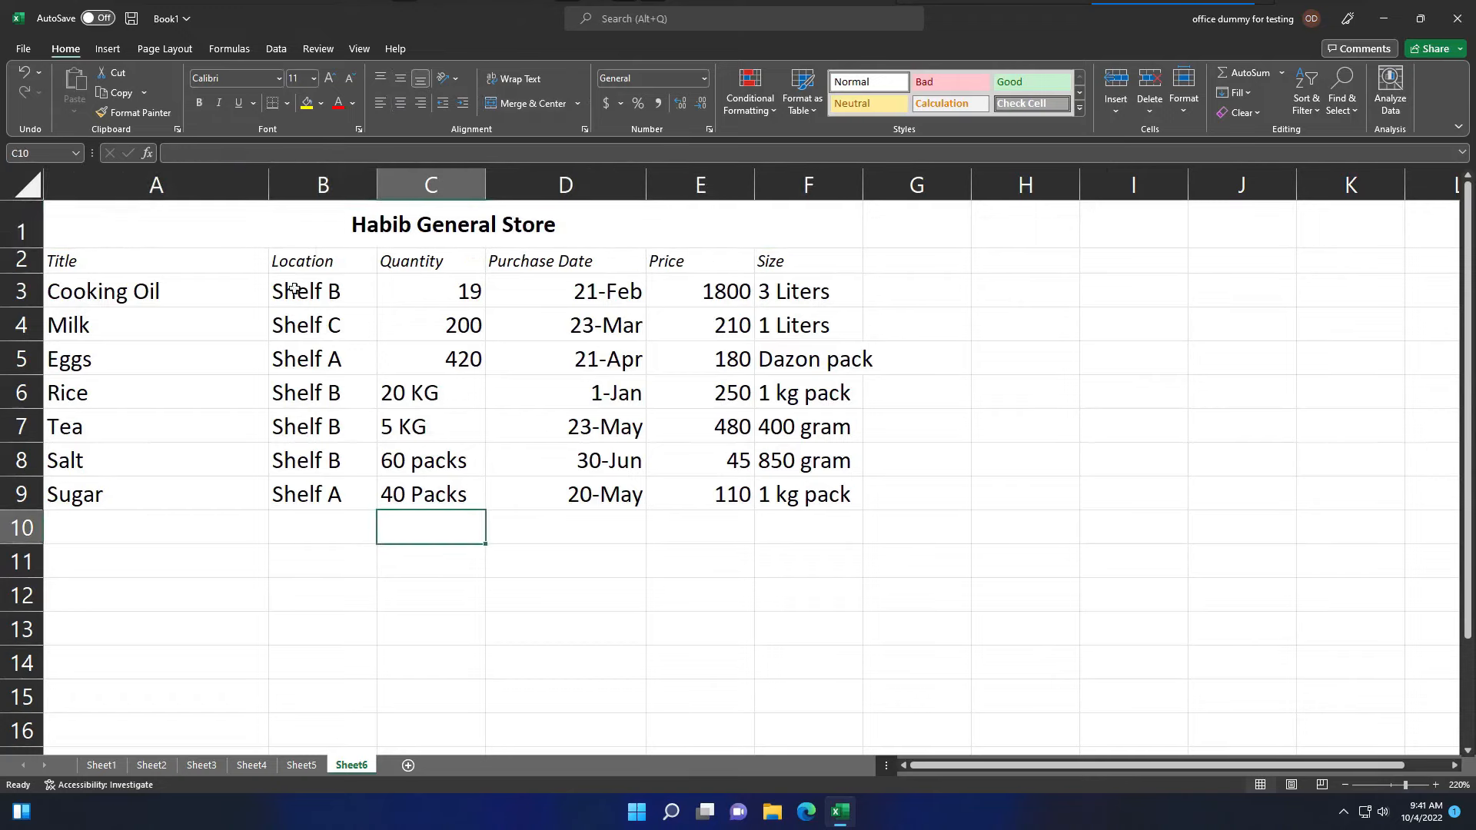
# - Left-align all product records in A3:F9 and reduce their font size to 9
pyautogui.click(281, 266)
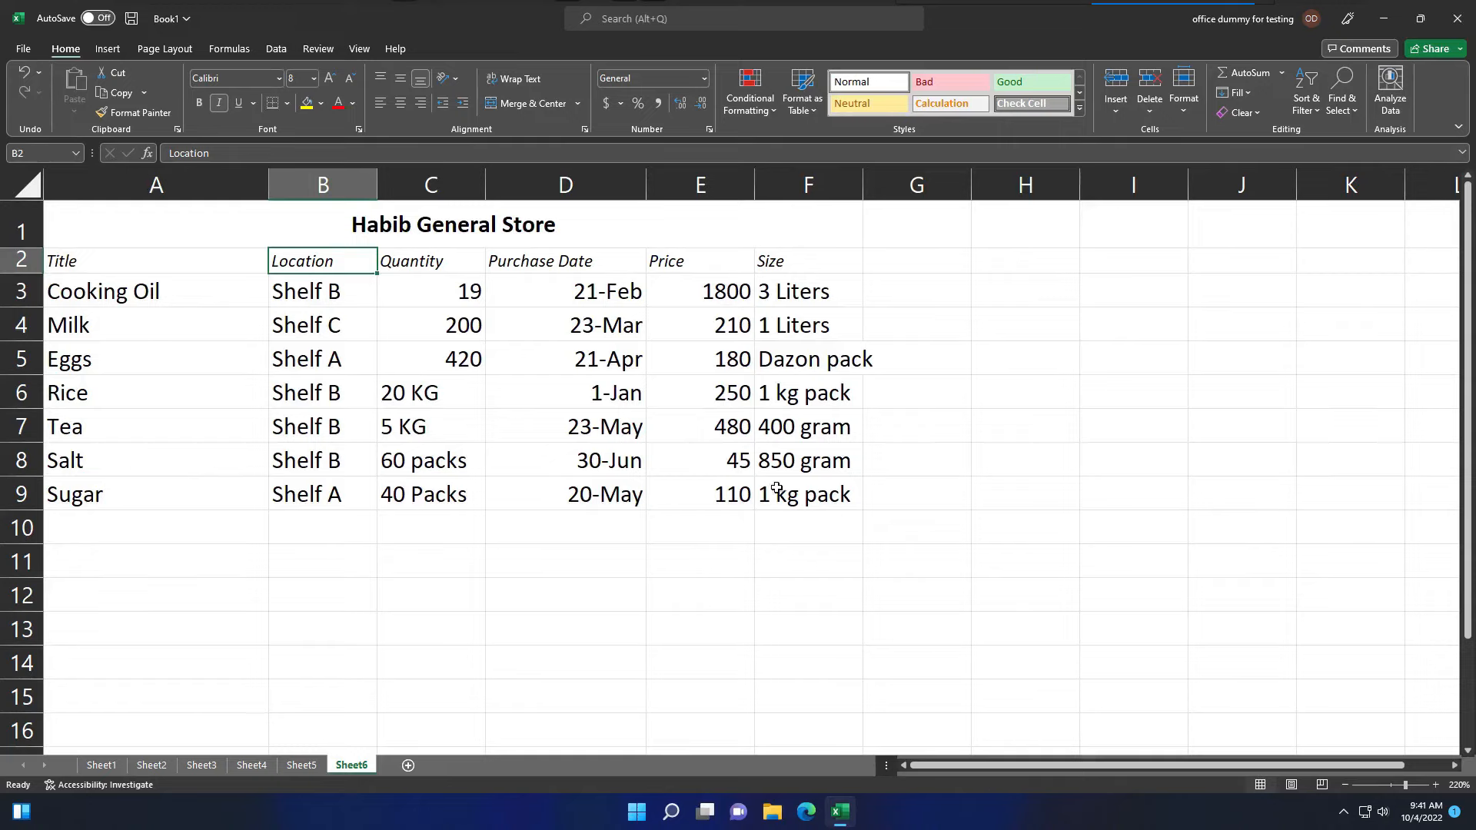
pyautogui.click(58, 288)
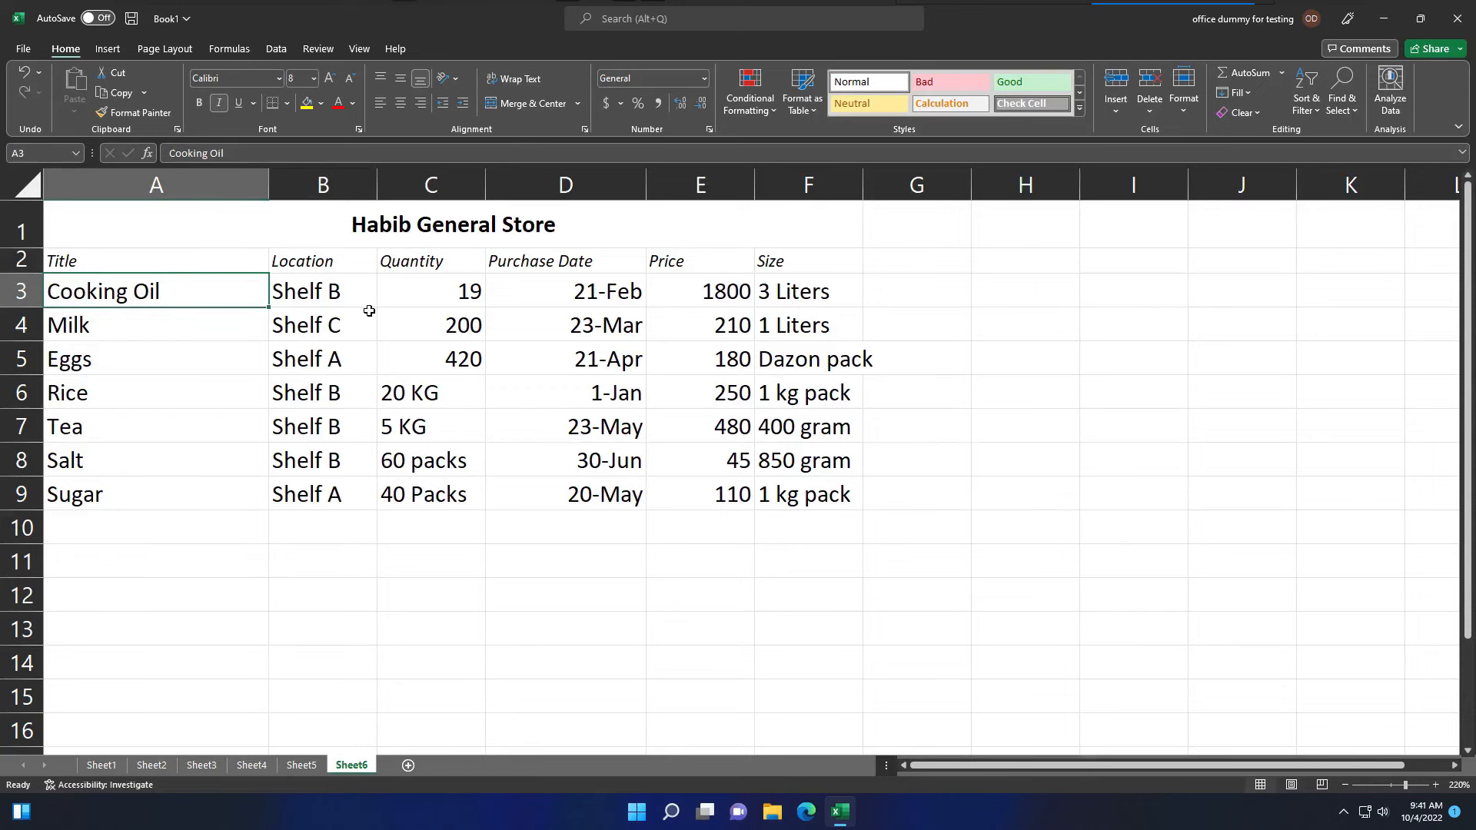
pyautogui.keyDown('shift'); pyautogui.click(804, 293); pyautogui.keyUp('shift')
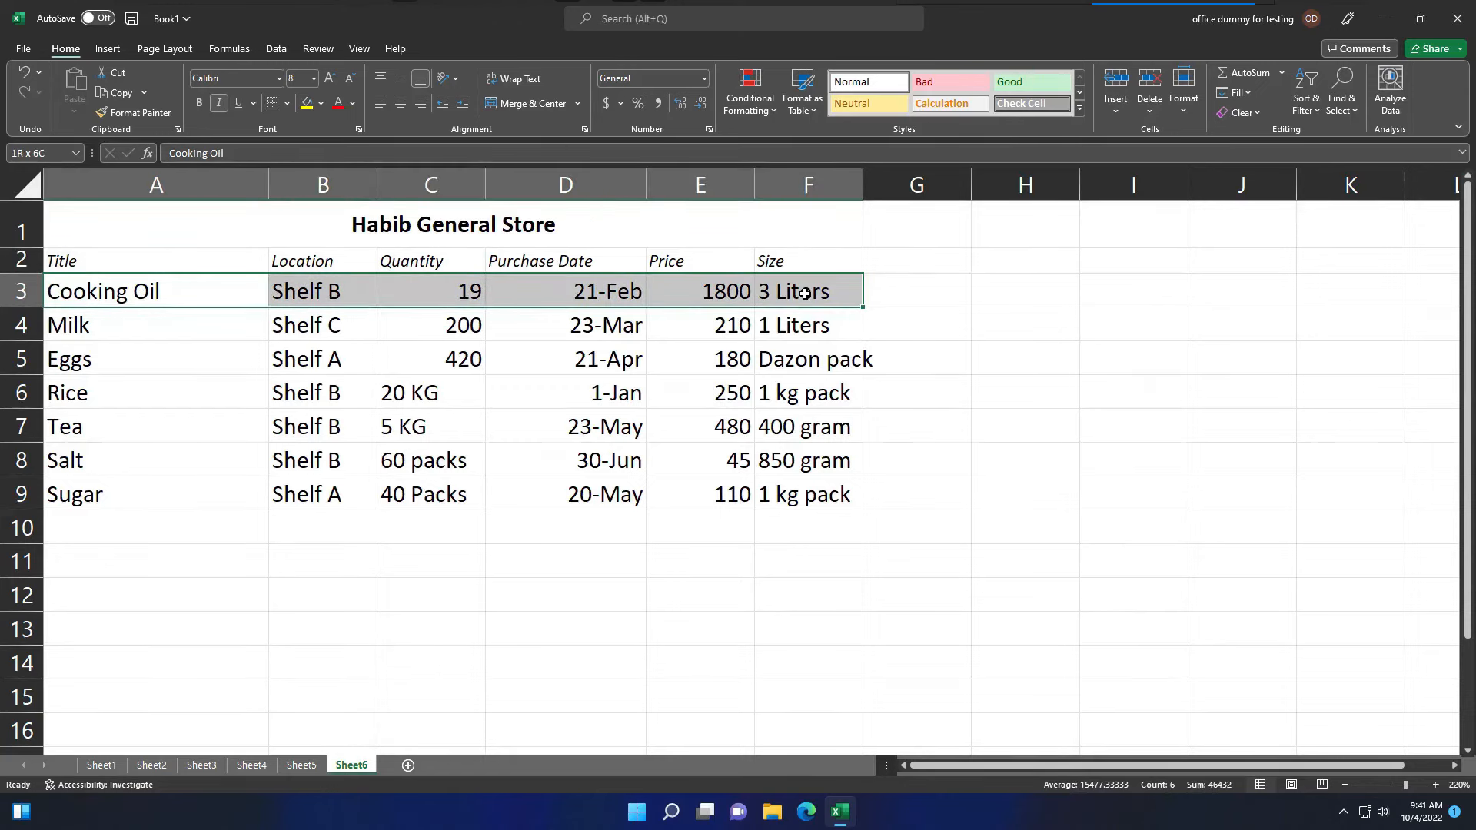
pyautogui.moveTo(804, 294); pyautogui.dragTo(840, 492)
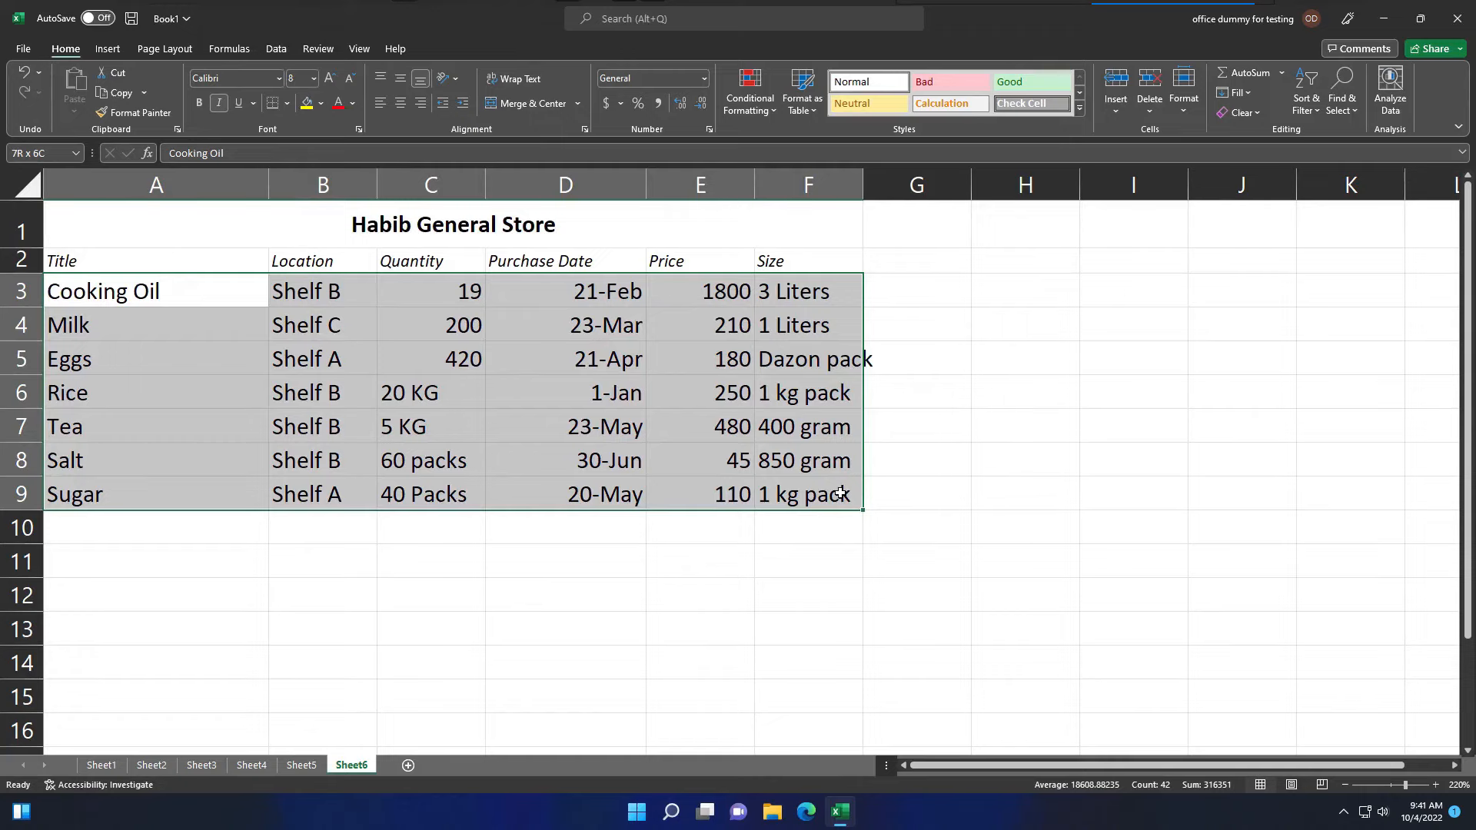
pyautogui.moveTo(840, 492); pyautogui.dragTo(846, 498)
pyautogui.click(381, 104)
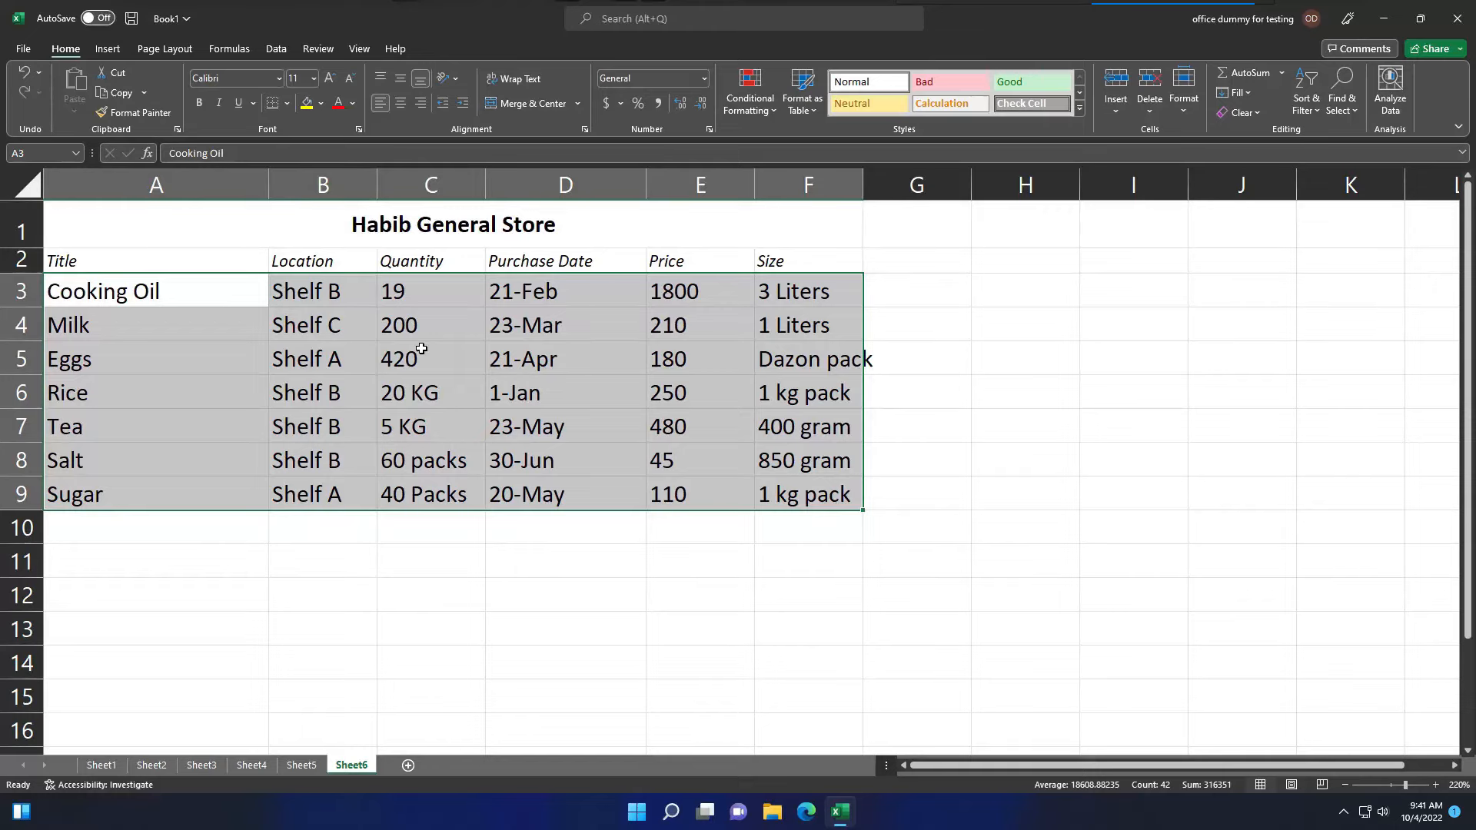
pyautogui.click(349, 80)
pyautogui.click(349, 80)
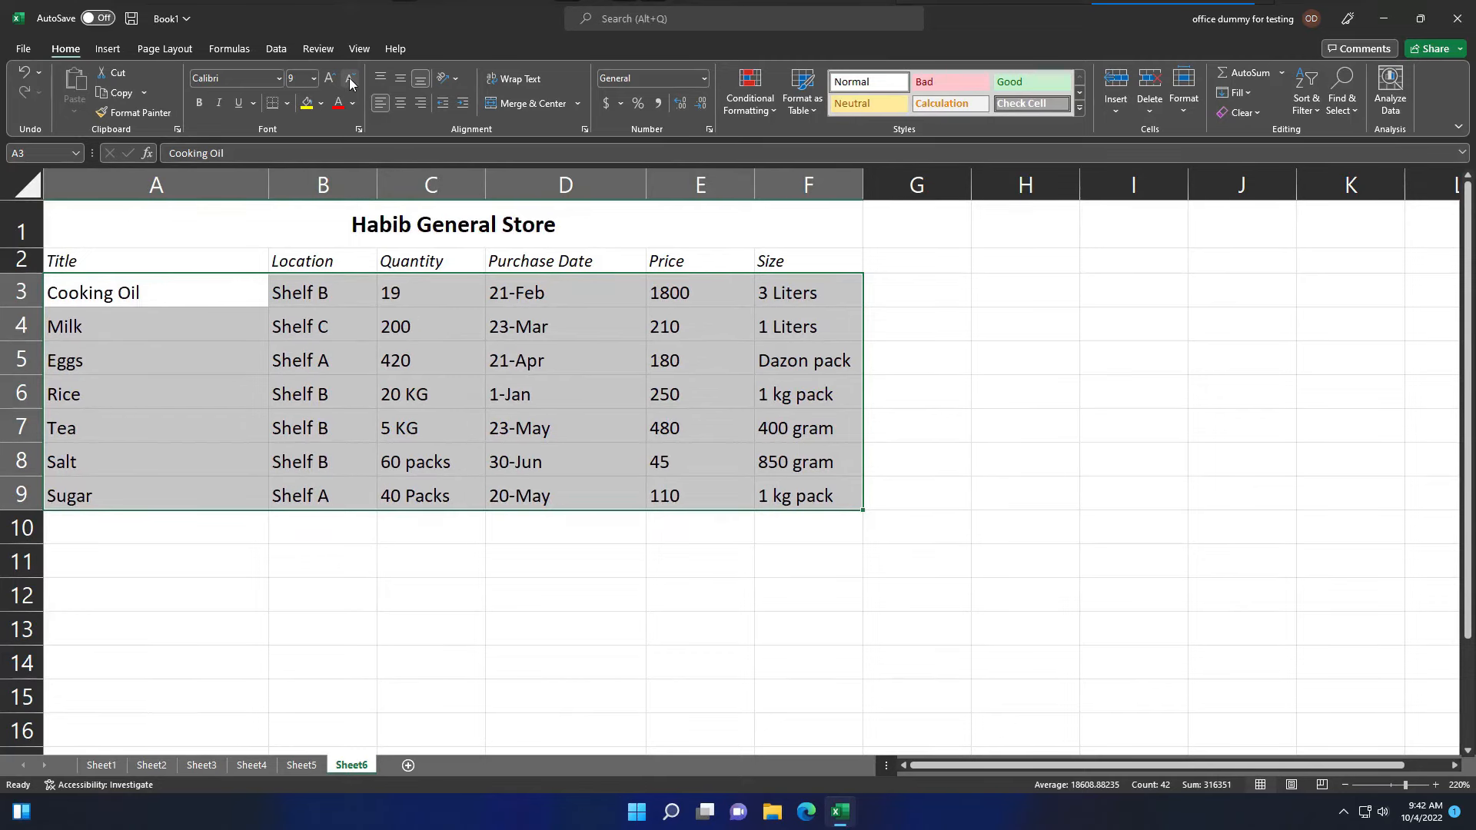
# - Reduce the font size of the product records in A3:F9 to 8
pyautogui.click(350, 80)
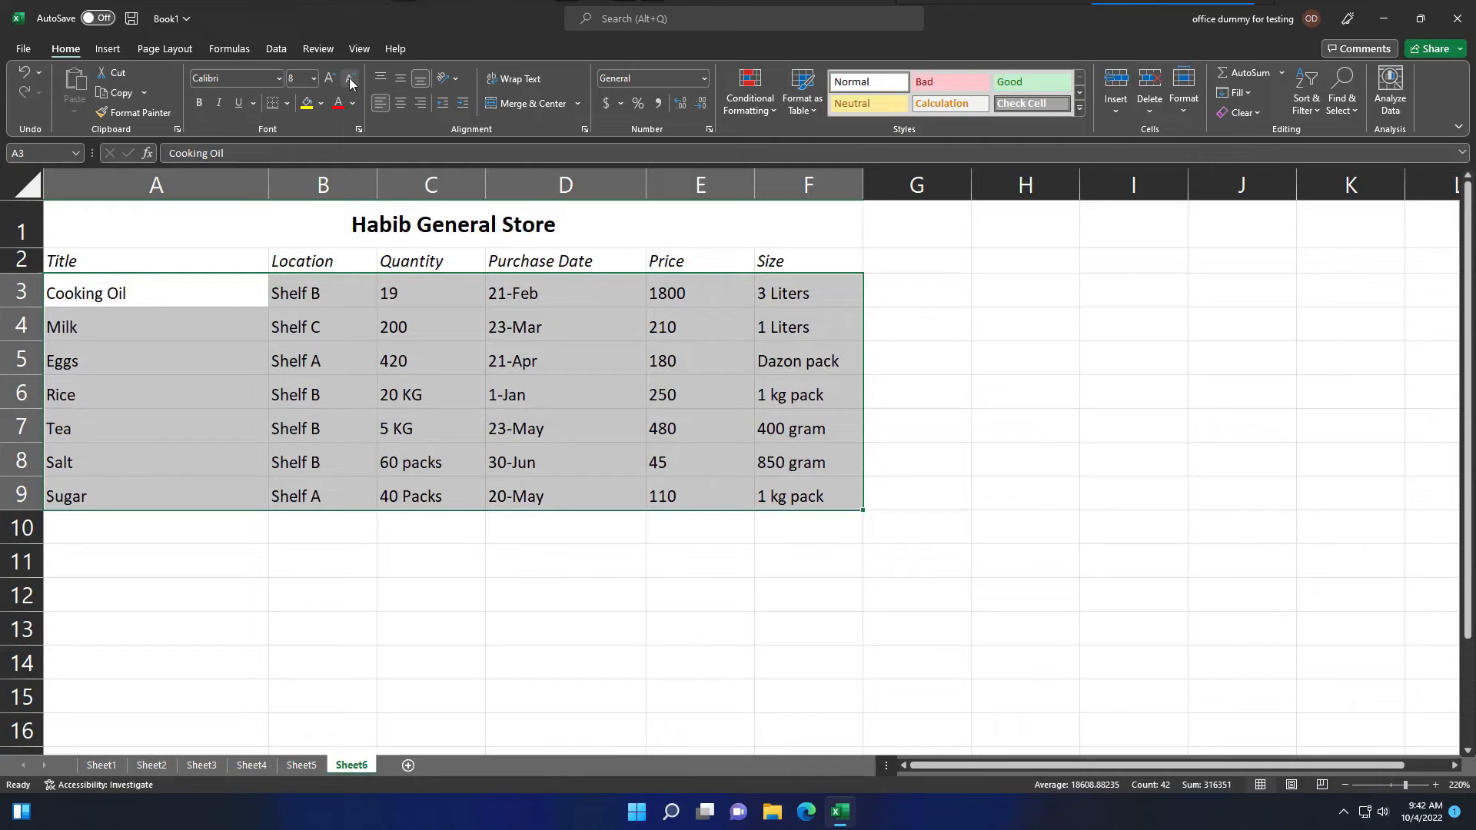
pyautogui.click(230, 535)
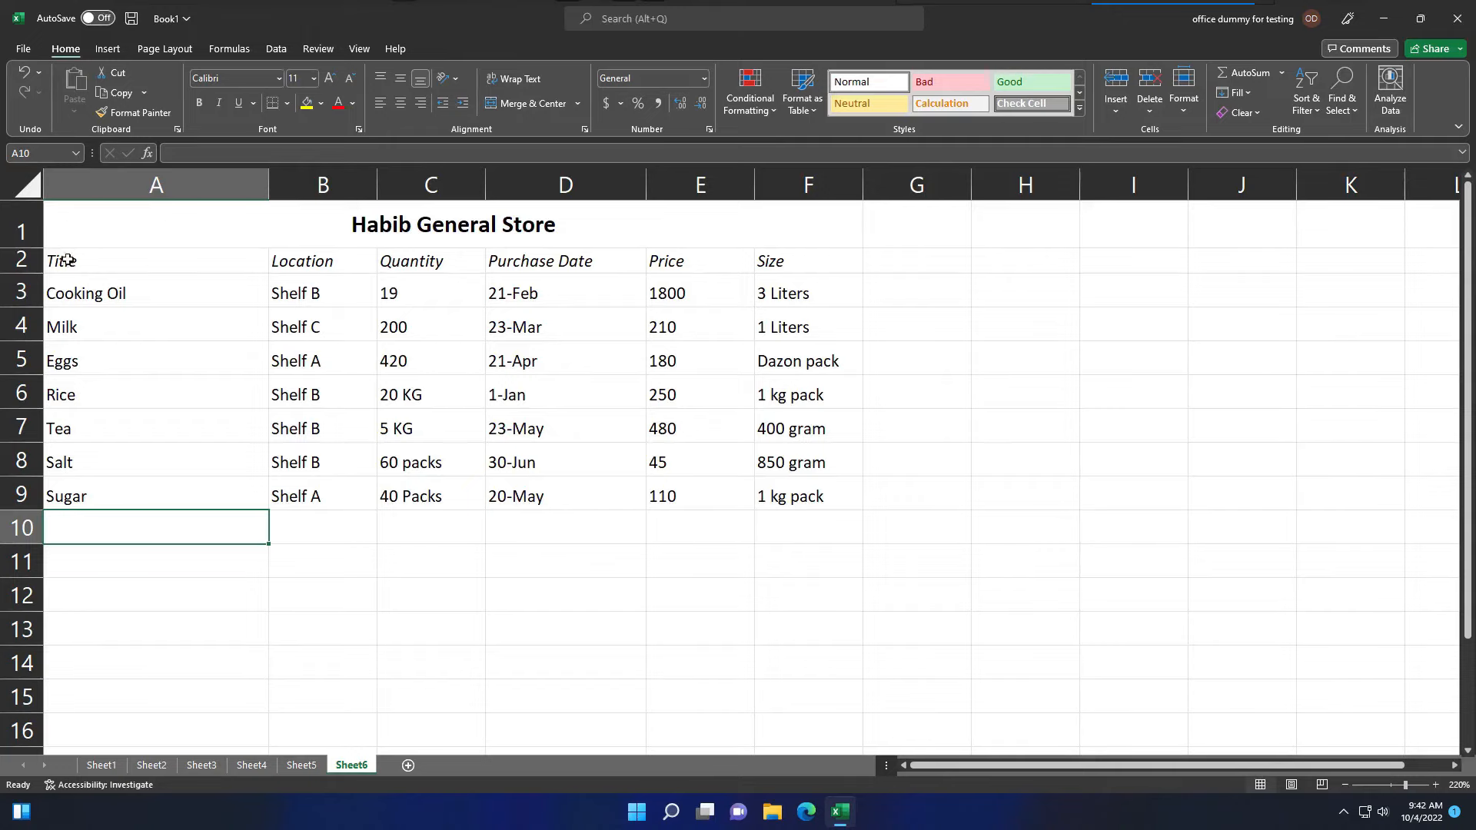
# - Auto-fit the Purchase Date column to its contents and narrow column A to just fit the product titles
pyautogui.moveTo(51, 262); pyautogui.dragTo(850, 497)
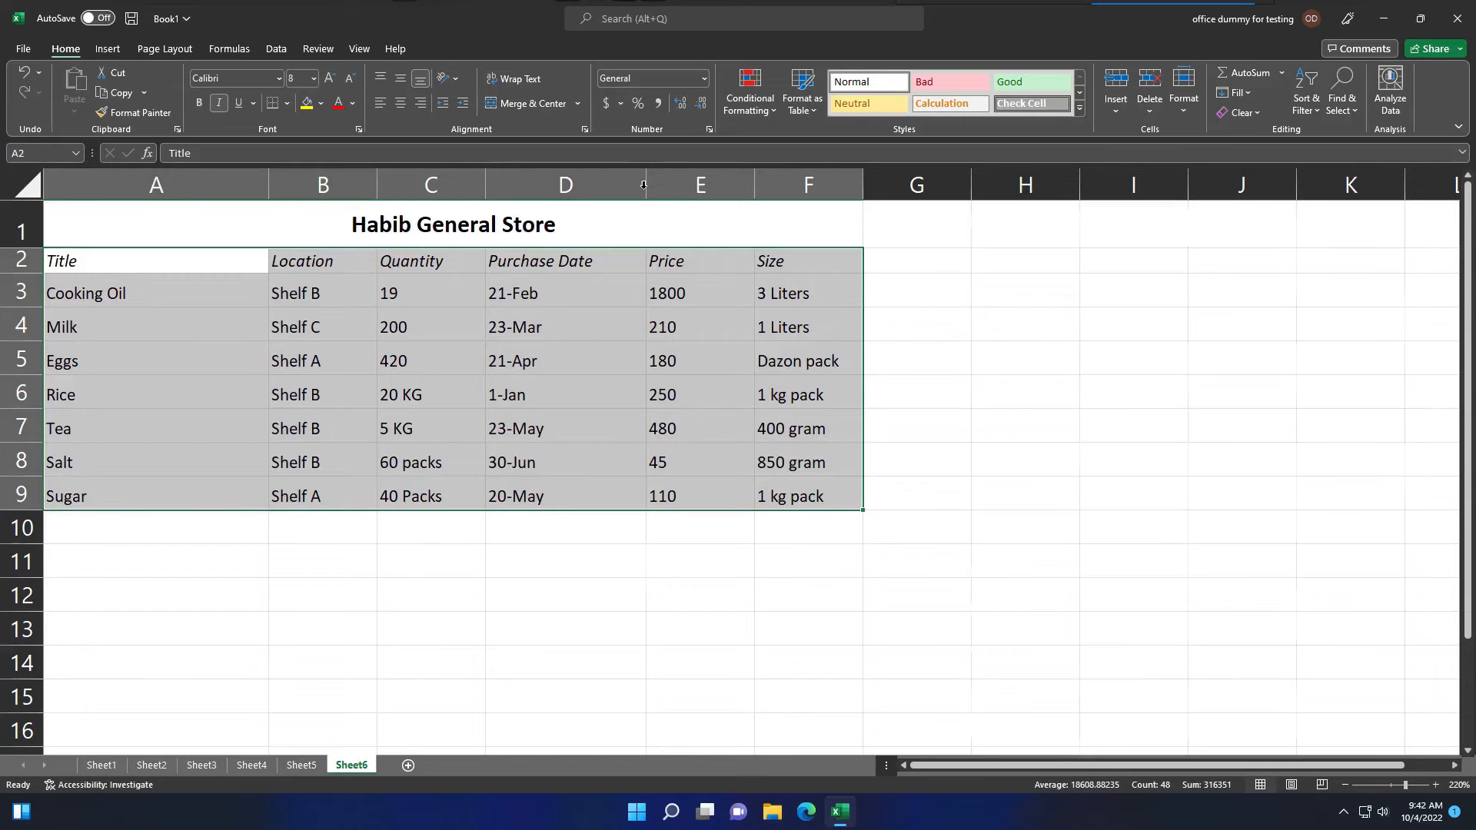
pyautogui.doubleClick(649, 188)
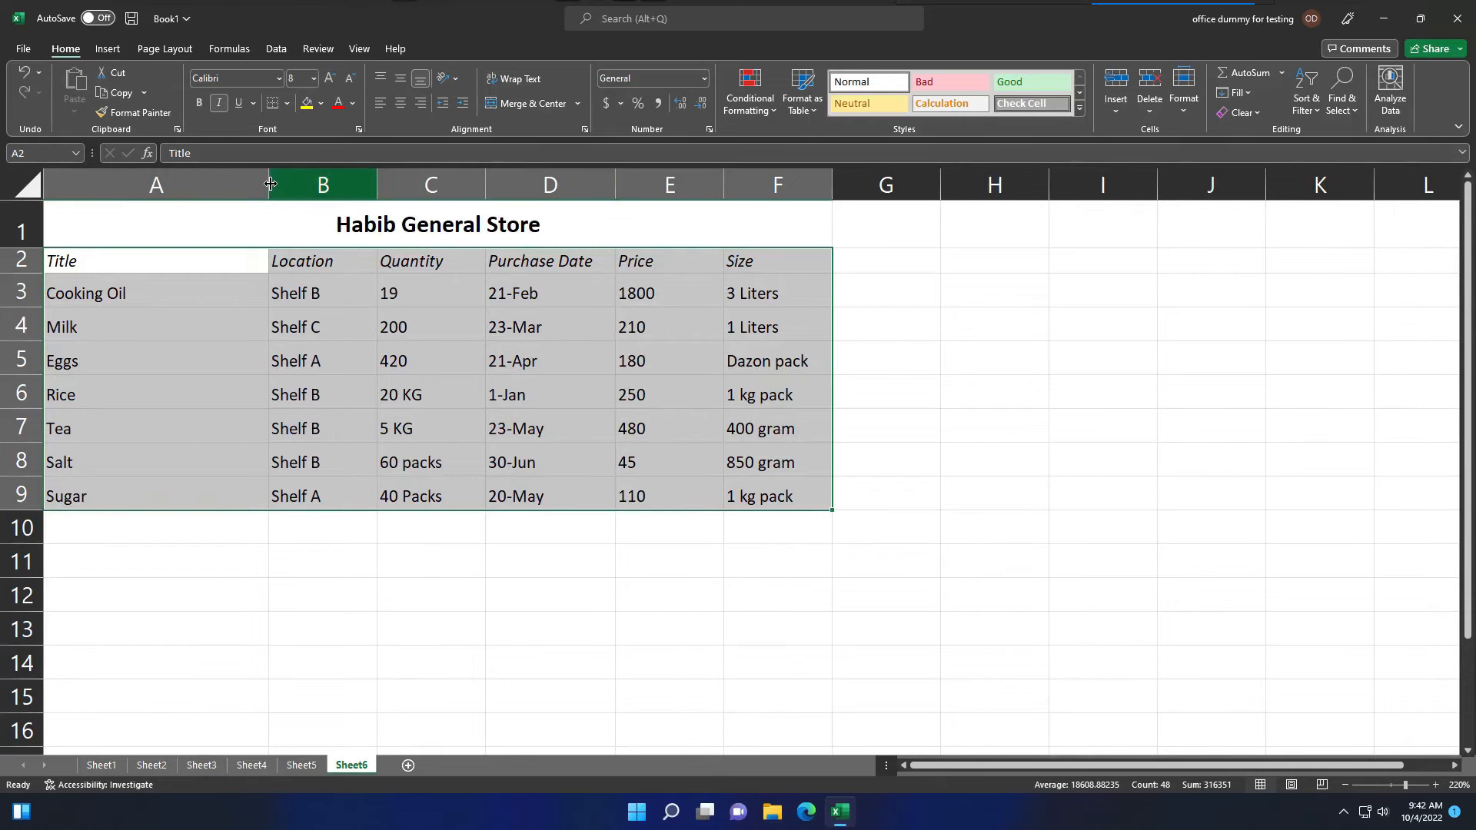
pyautogui.moveTo(271, 183); pyautogui.dragTo(143, 183)
pyautogui.click(306, 185)
pyautogui.click(371, 540)
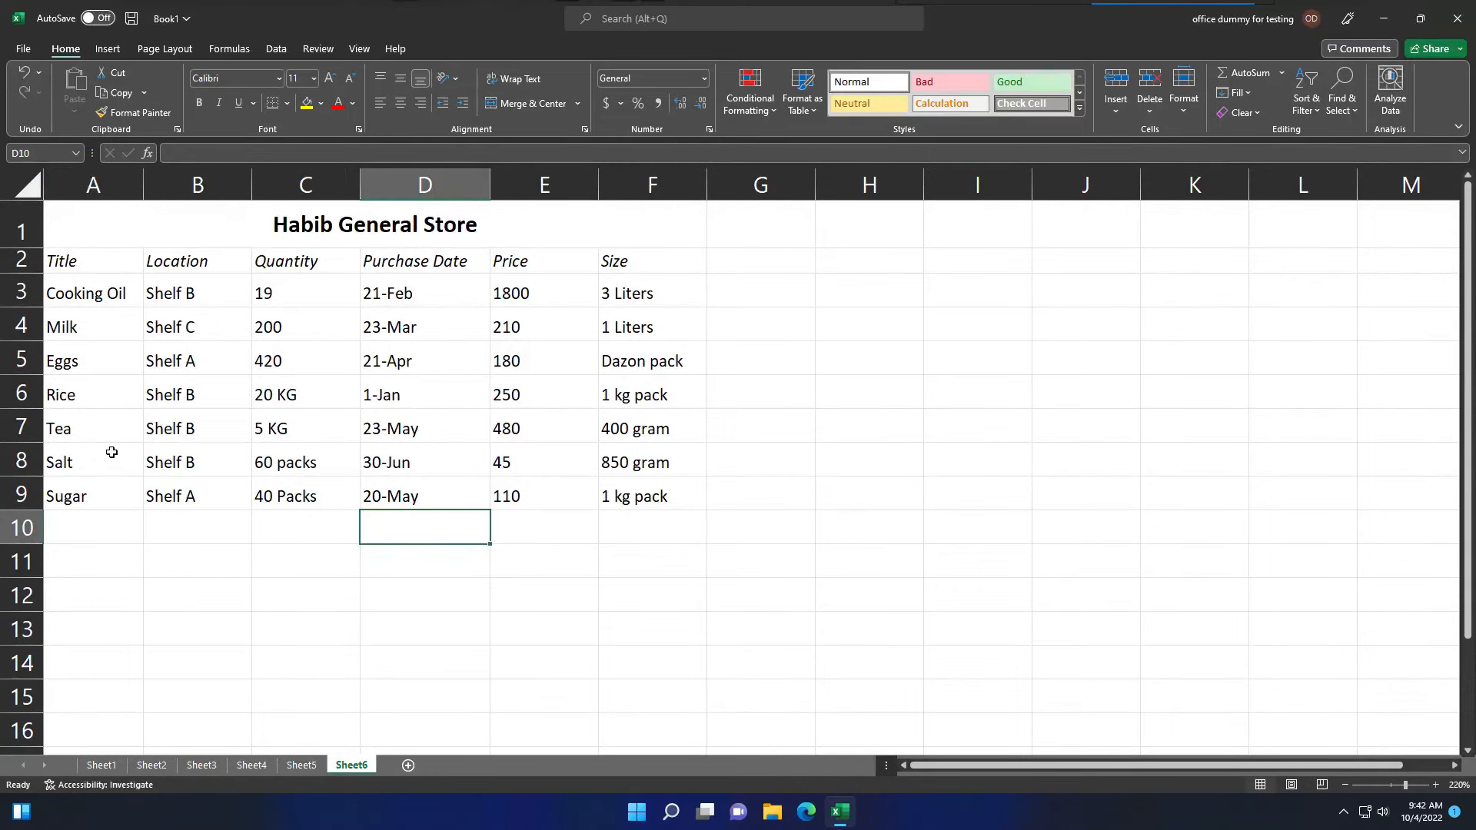
pyautogui.click(602, 556)
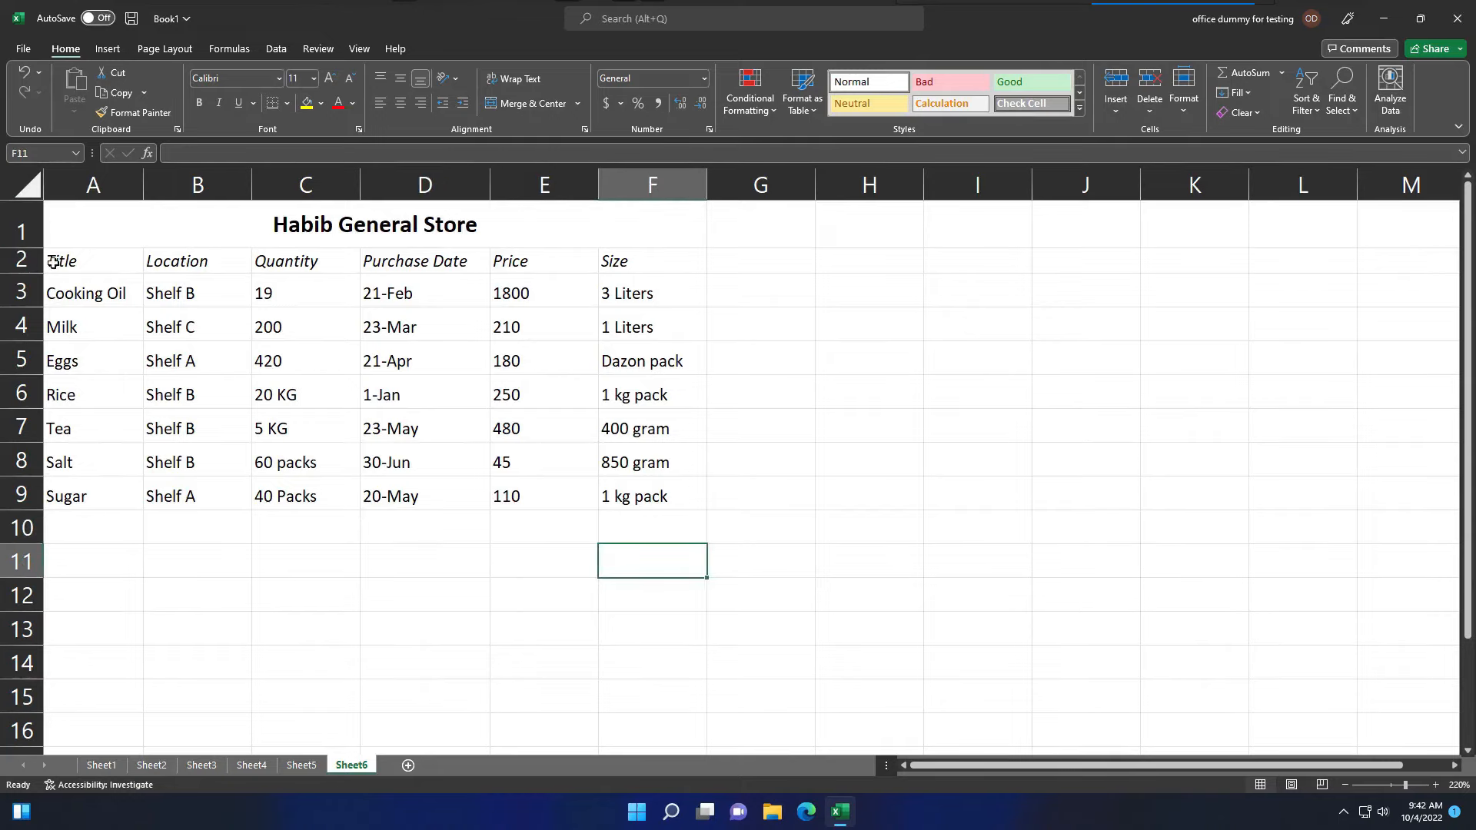
# - Make the column headings in A2:F2 bold
pyautogui.moveTo(53, 262); pyautogui.dragTo(649, 263)
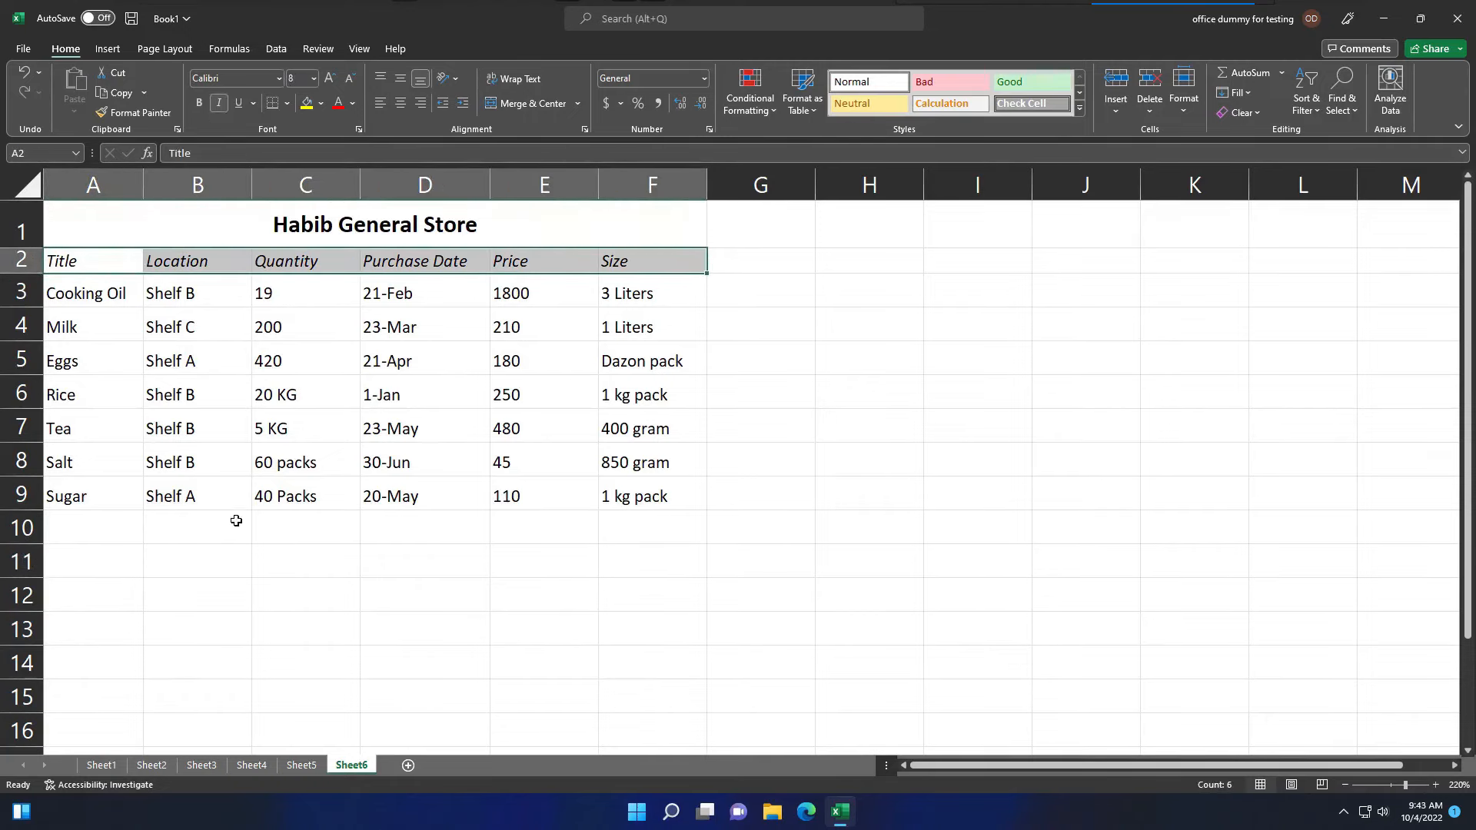
pyautogui.click(198, 108)
pyautogui.click(199, 539)
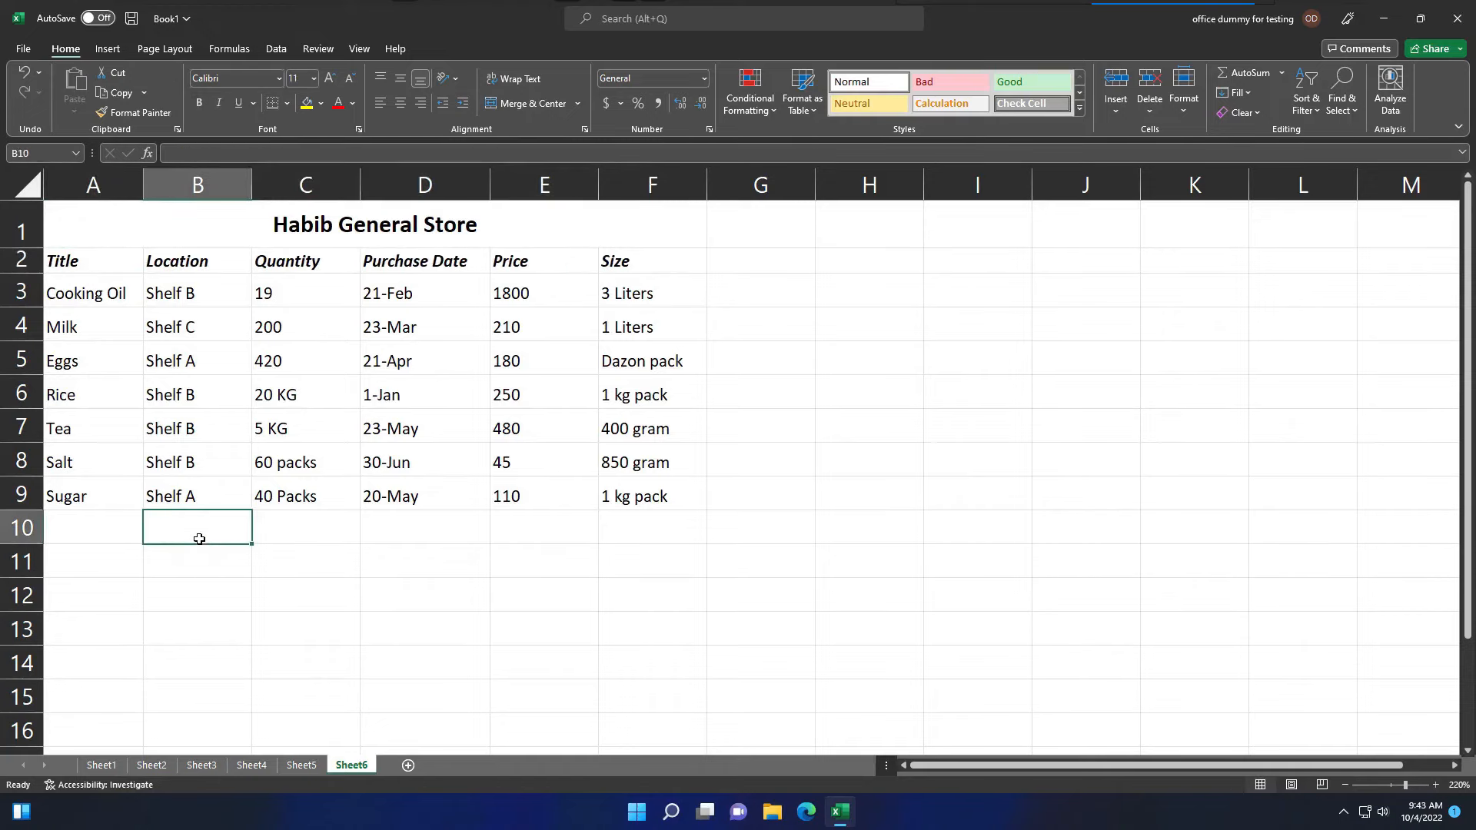
pyautogui.click(86, 529)
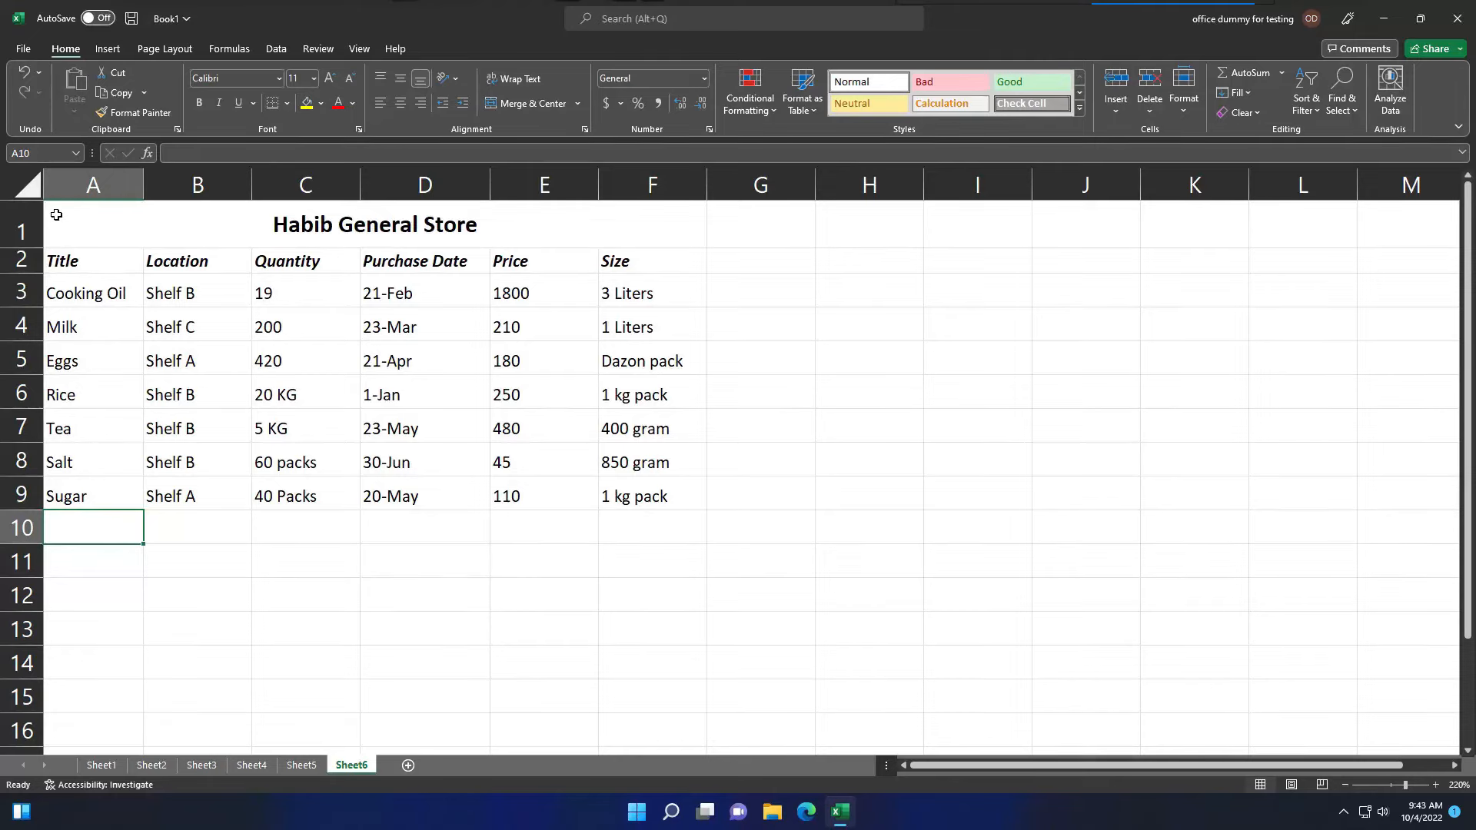
# - Run a spelling check on the range A1:F9 and correct "Dazon" to "Dozen" in the Eggs record's size
pyautogui.moveTo(56, 214); pyautogui.dragTo(692, 504)
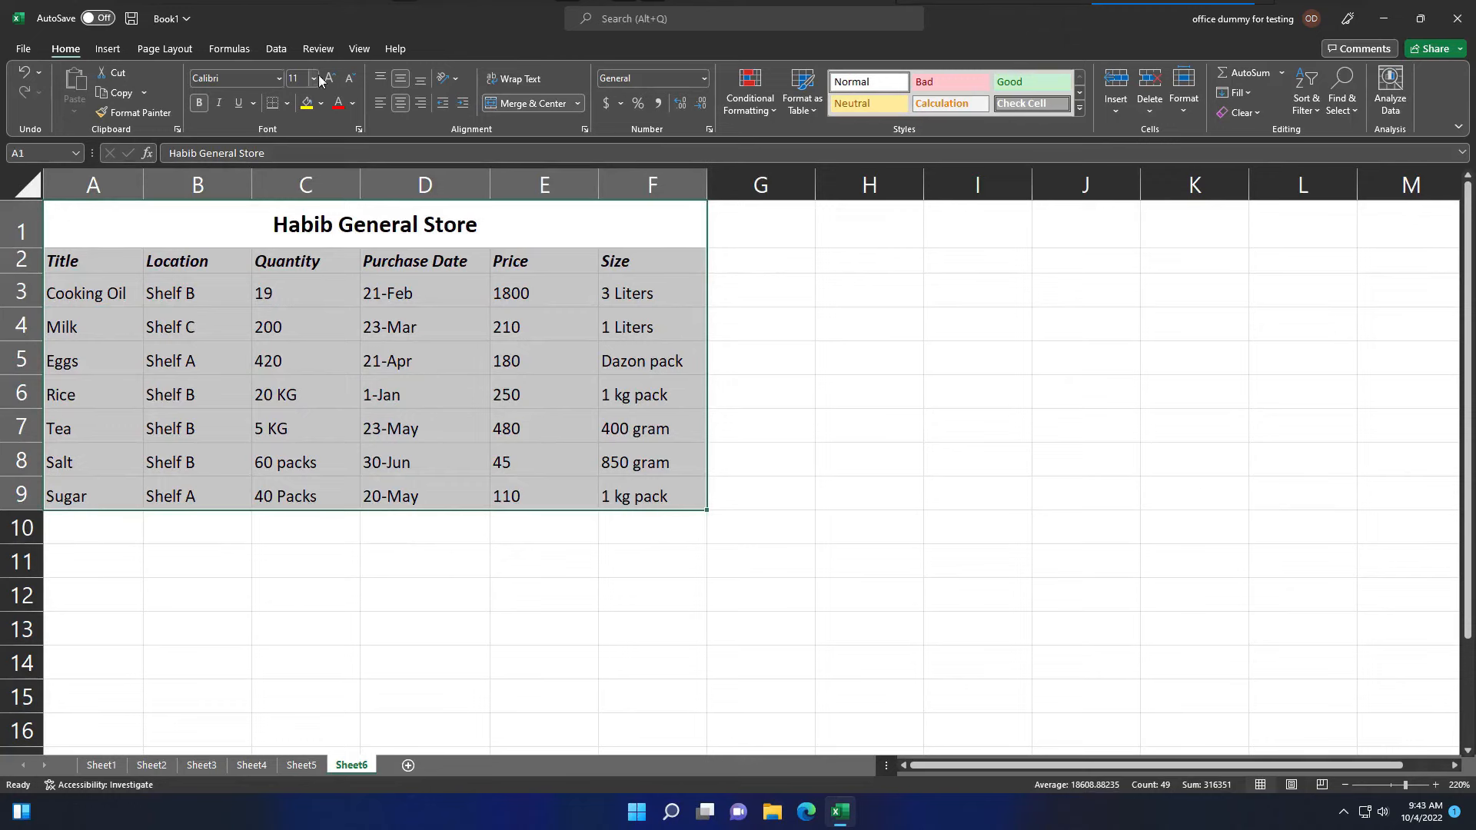
pyautogui.click(317, 50)
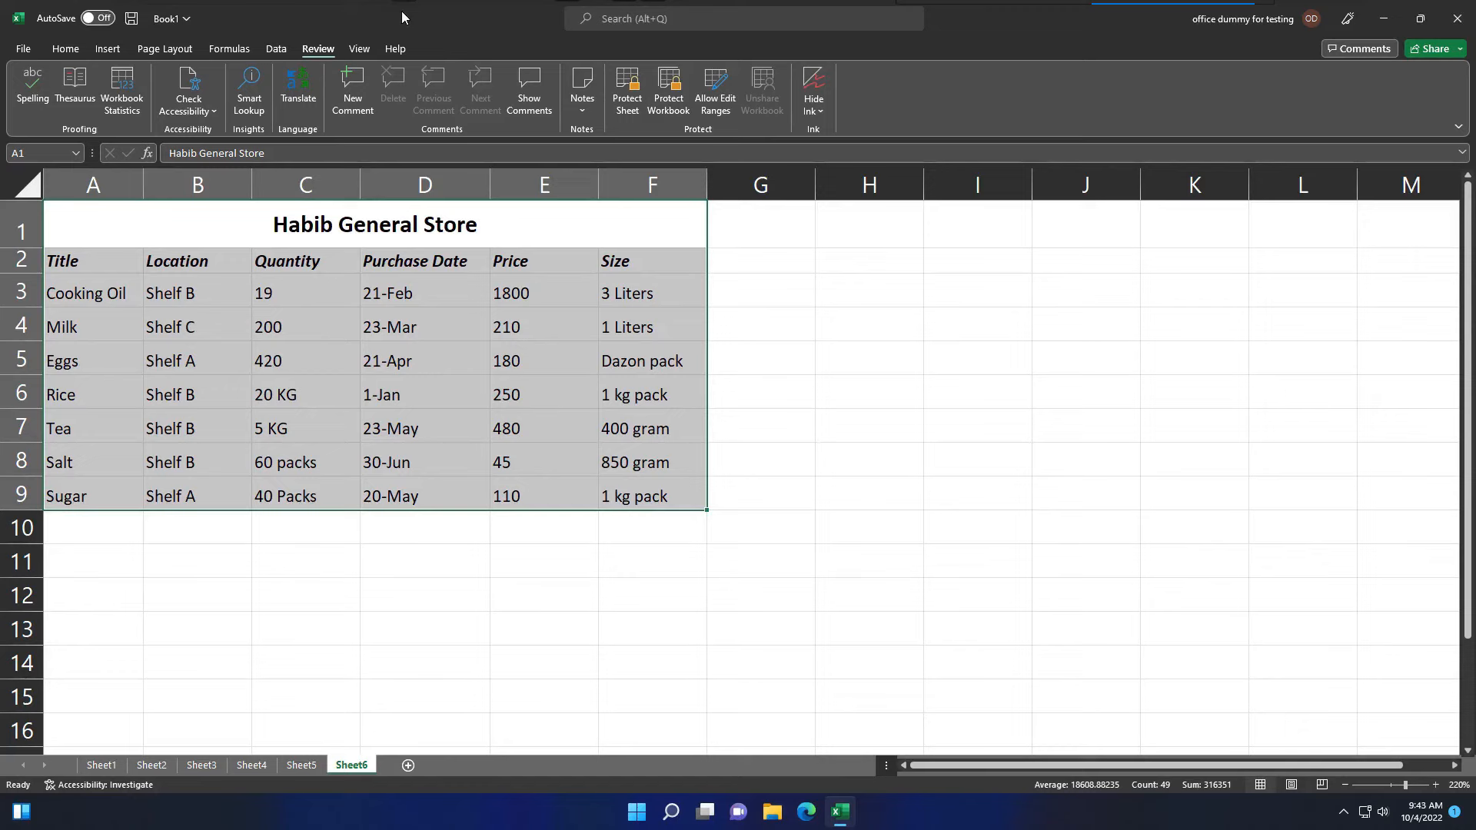
pyautogui.press('F7')
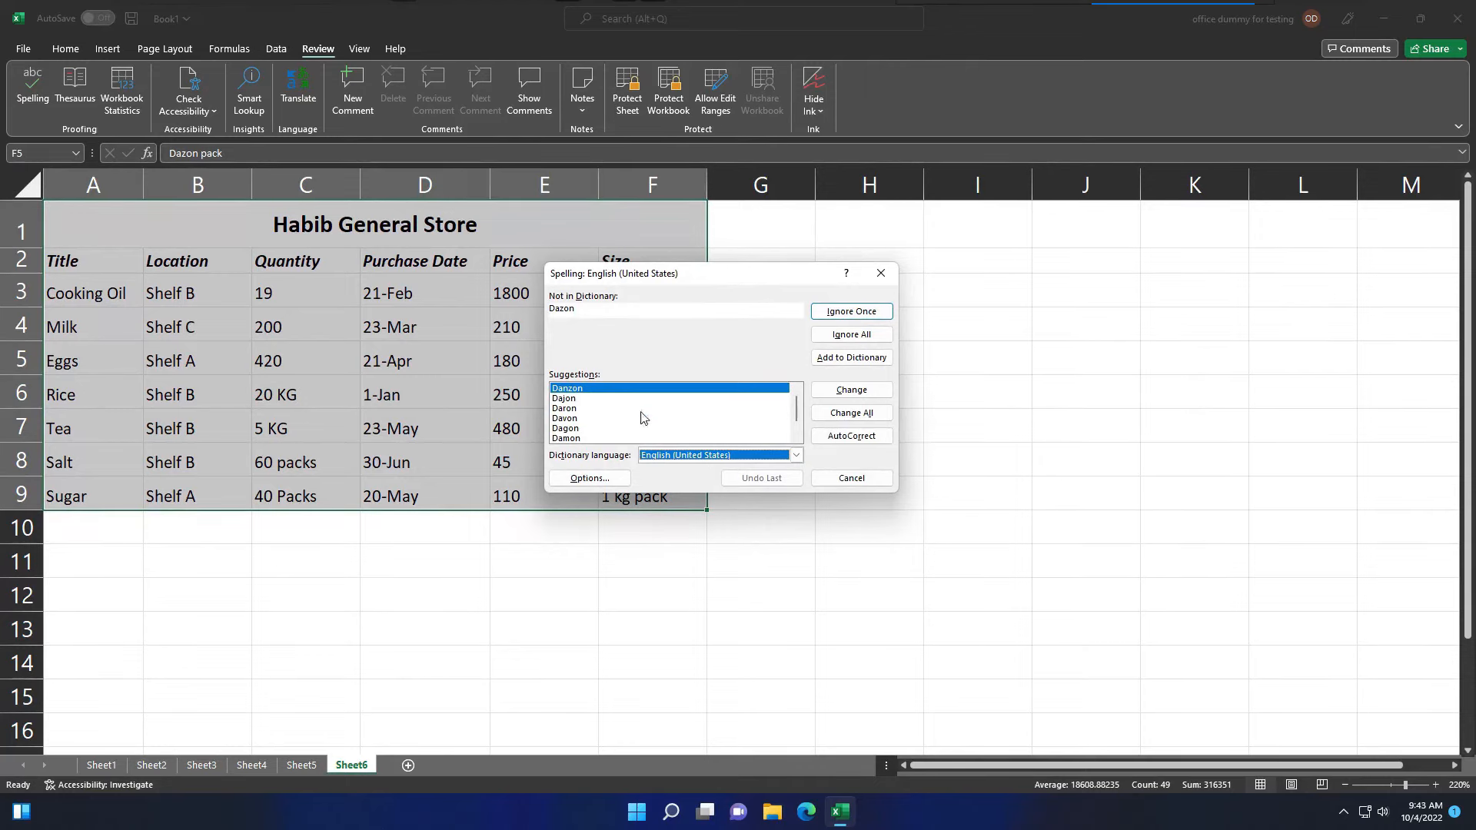
pyautogui.moveTo(797, 408); pyautogui.dragTo(798, 439)
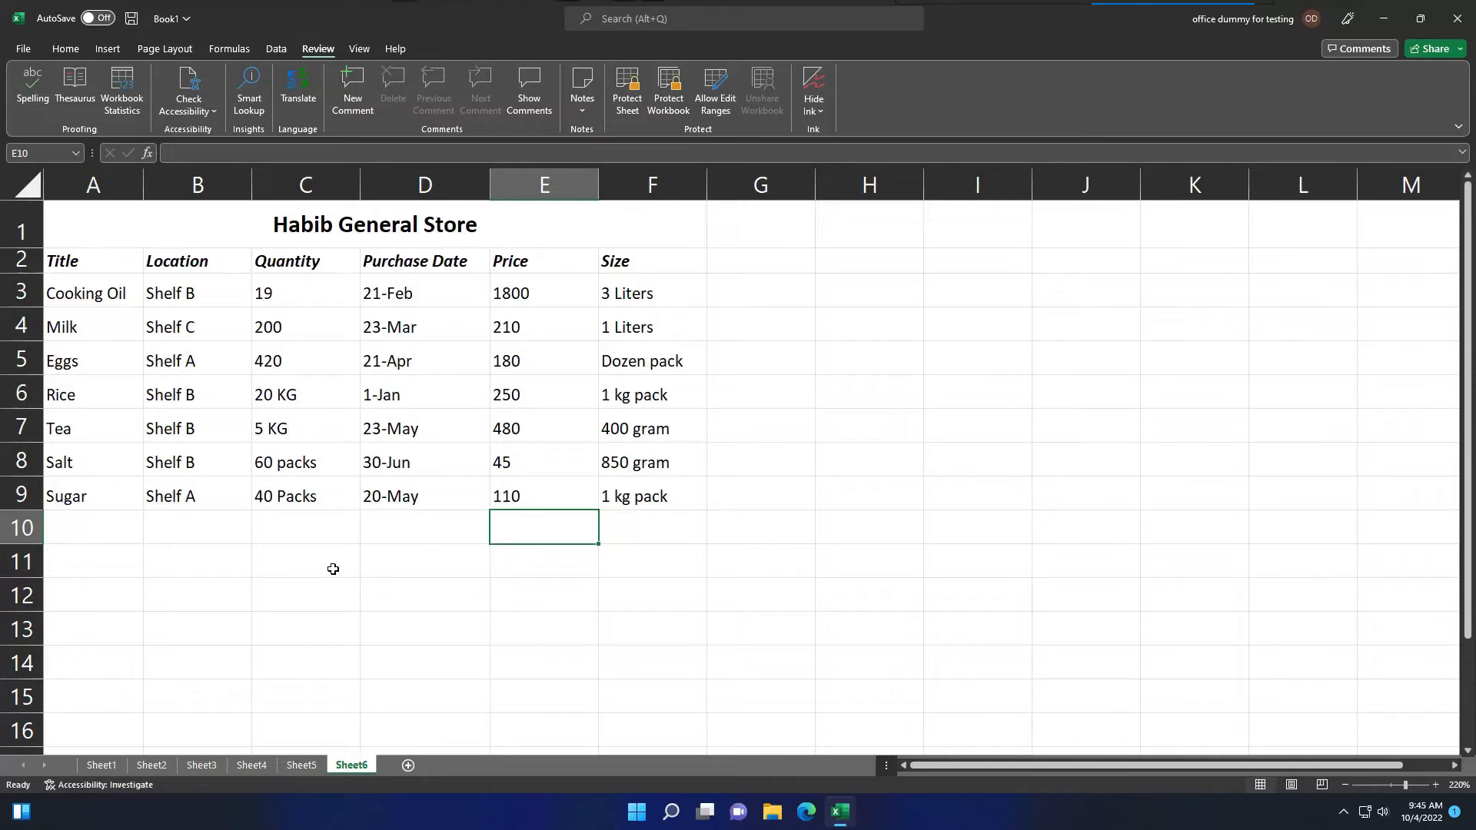
# - Zoom the worksheet out to 180%
pyautogui.click(61, 51)
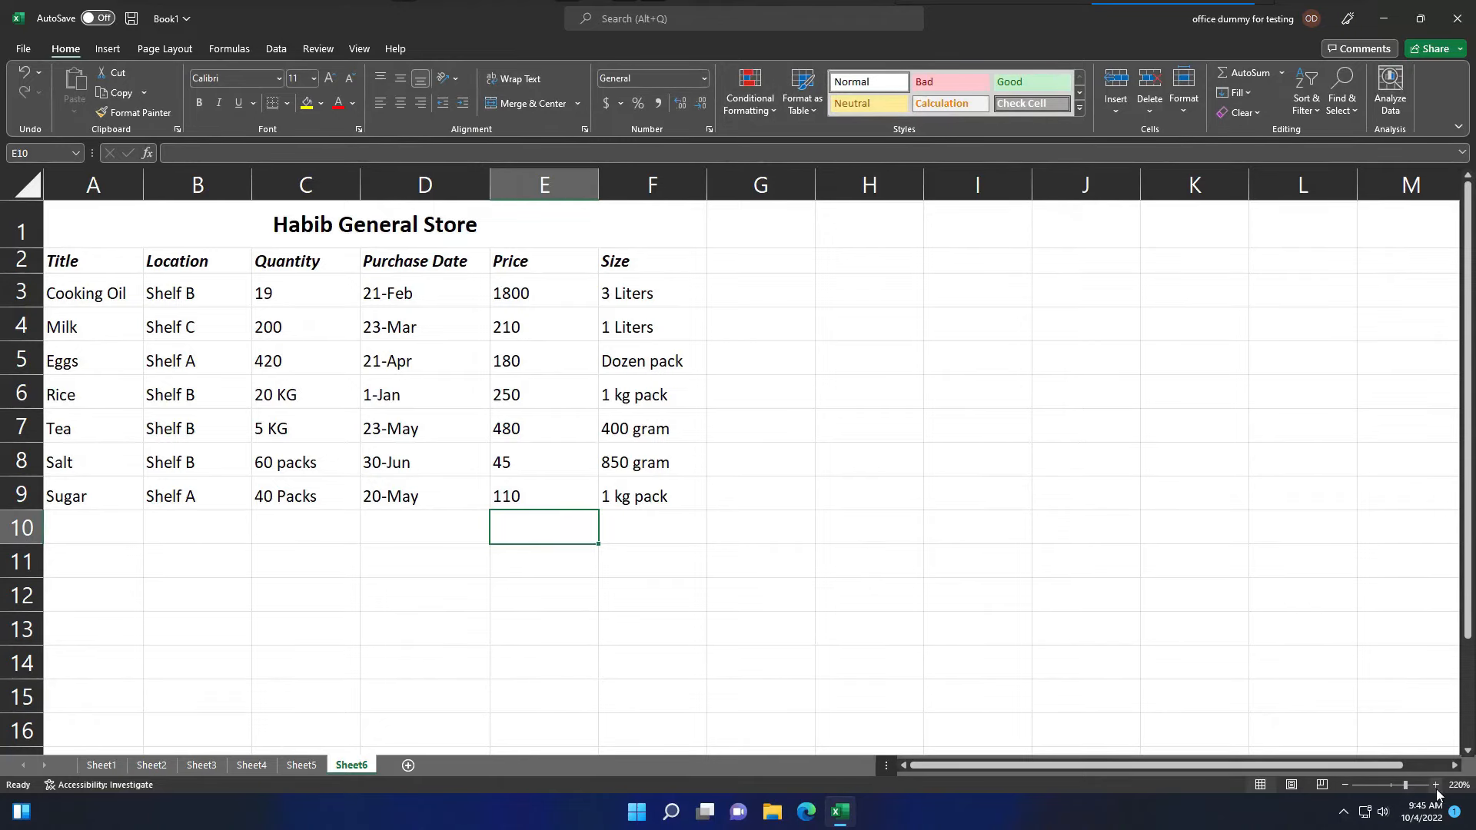
pyautogui.click(1345, 785)
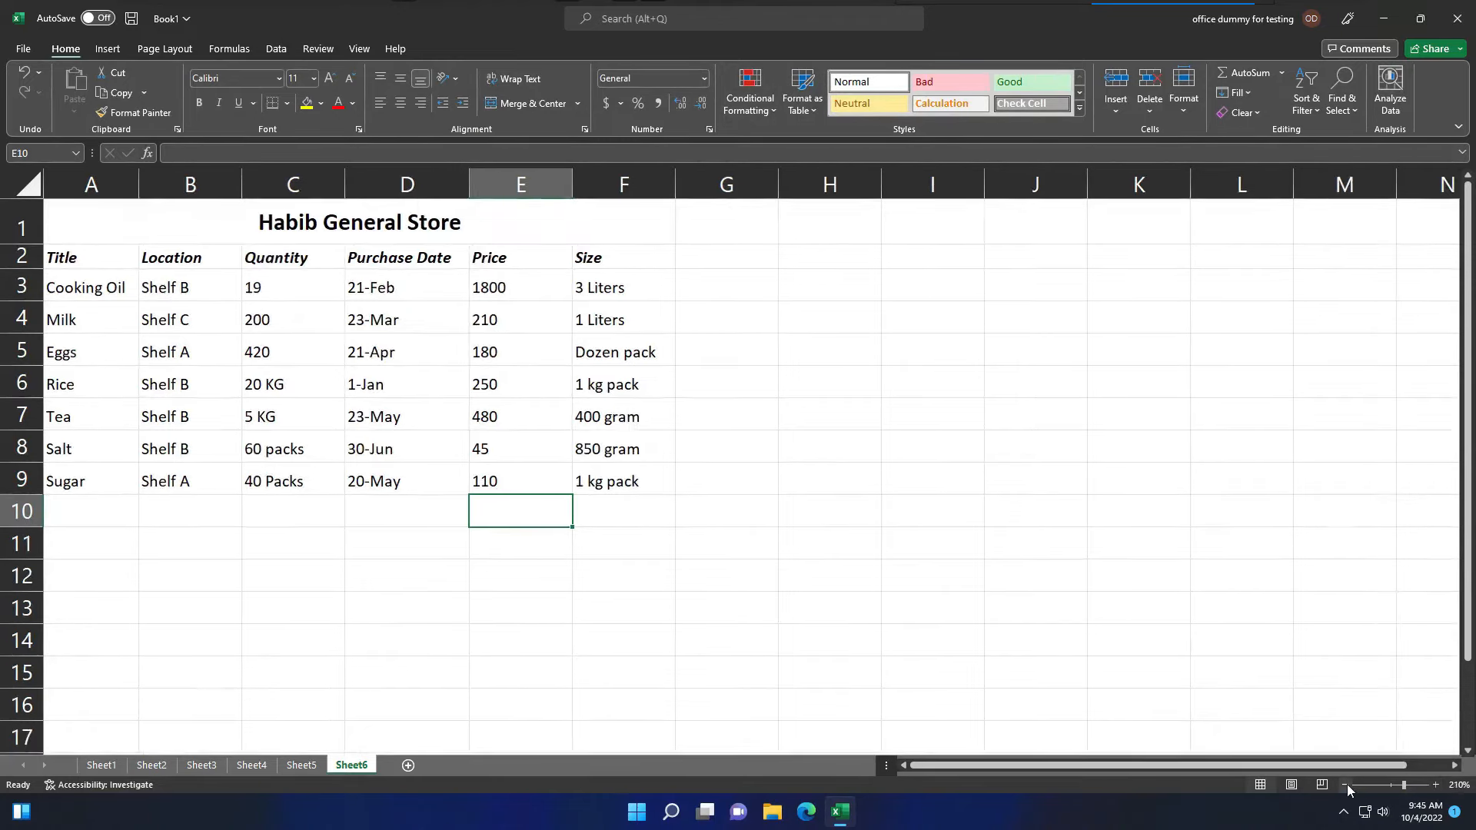
pyautogui.click(1346, 785)
pyautogui.click(1345, 785)
pyautogui.click(1346, 785)
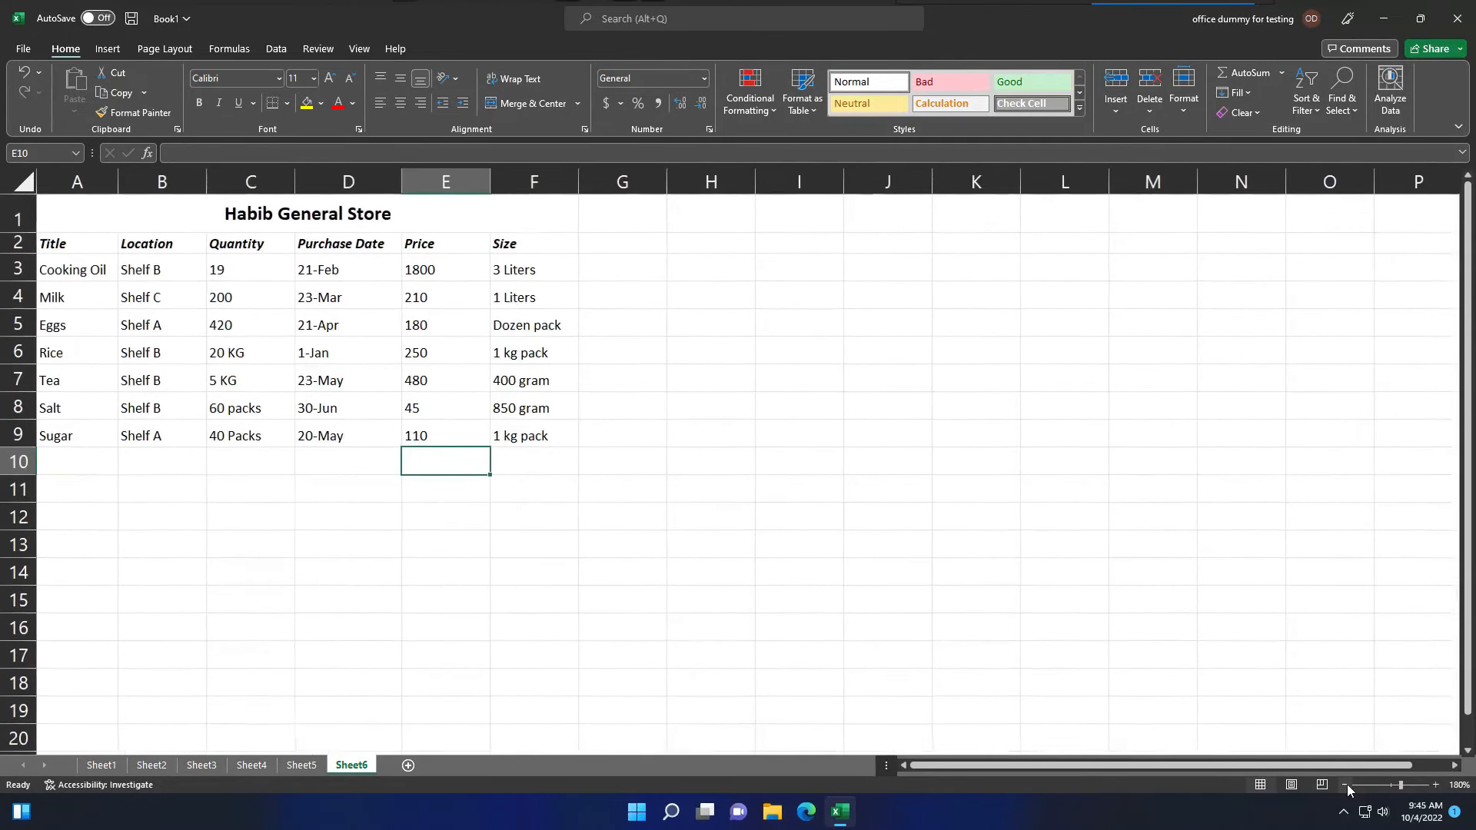